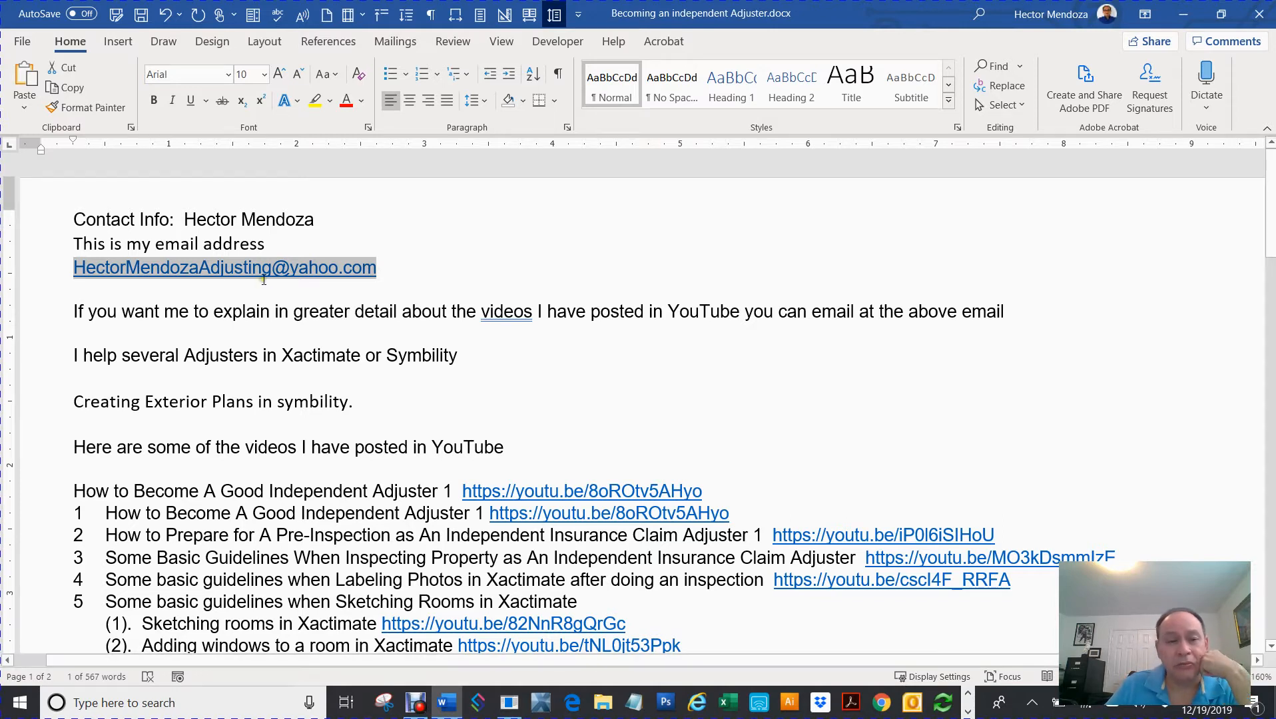
- Highlight the e-mail address line at the top of the video-links document
drag(399, 276, 42, 263)
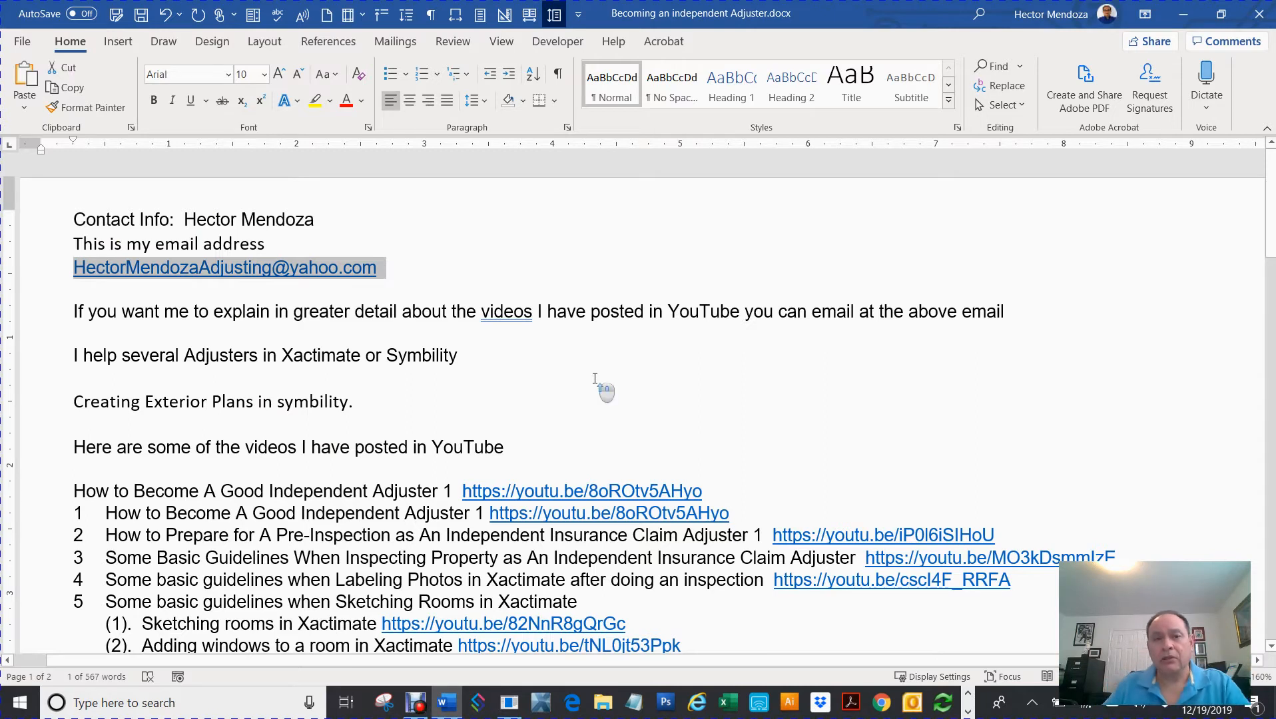
scroll(599, 379, down, 2)
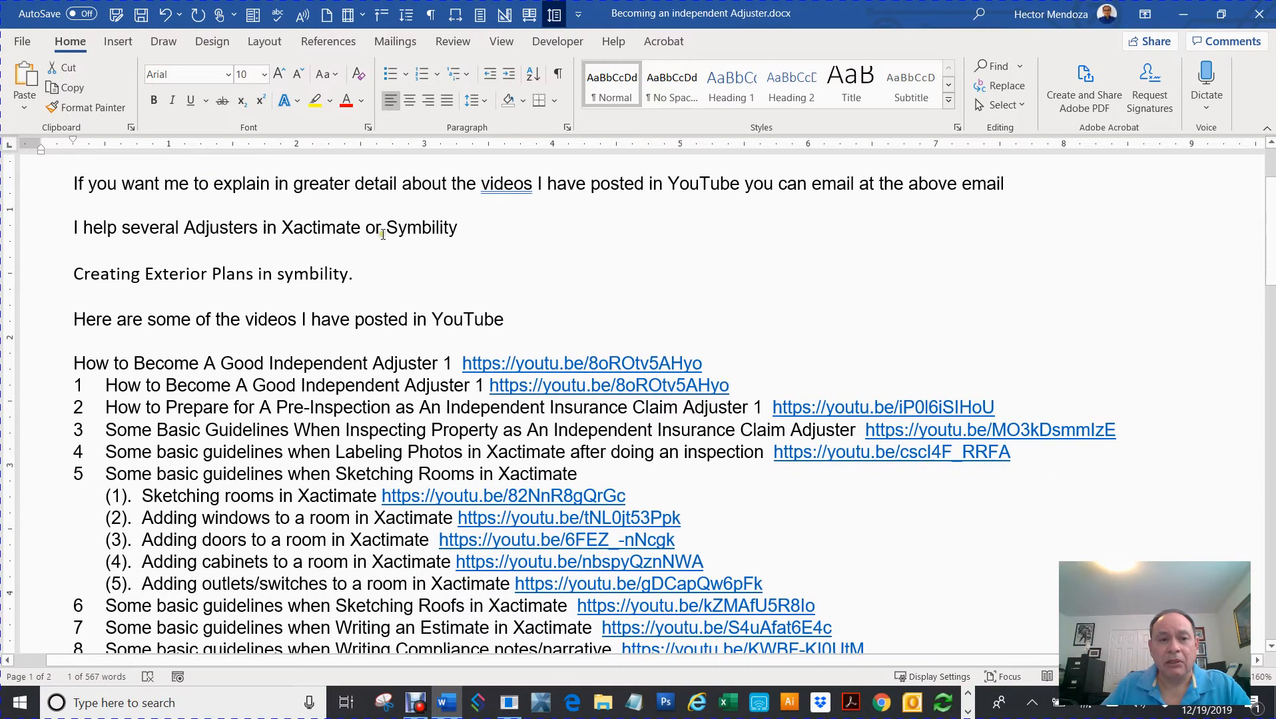
scroll(499, 293, down, 1)
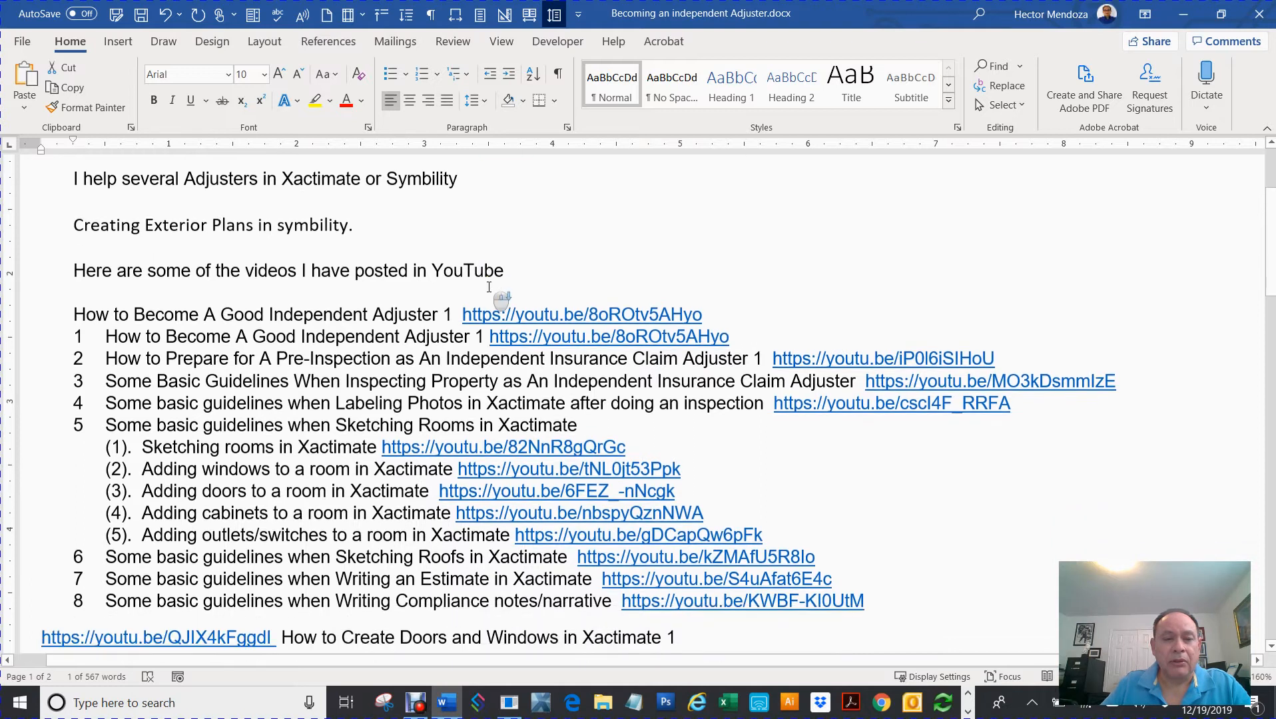
scroll(513, 219, down, 1)
- Select the numbered video links down to 'Drawing A House from Top to Bottom', then clear the selection
drag(879, 536, 33, 243)
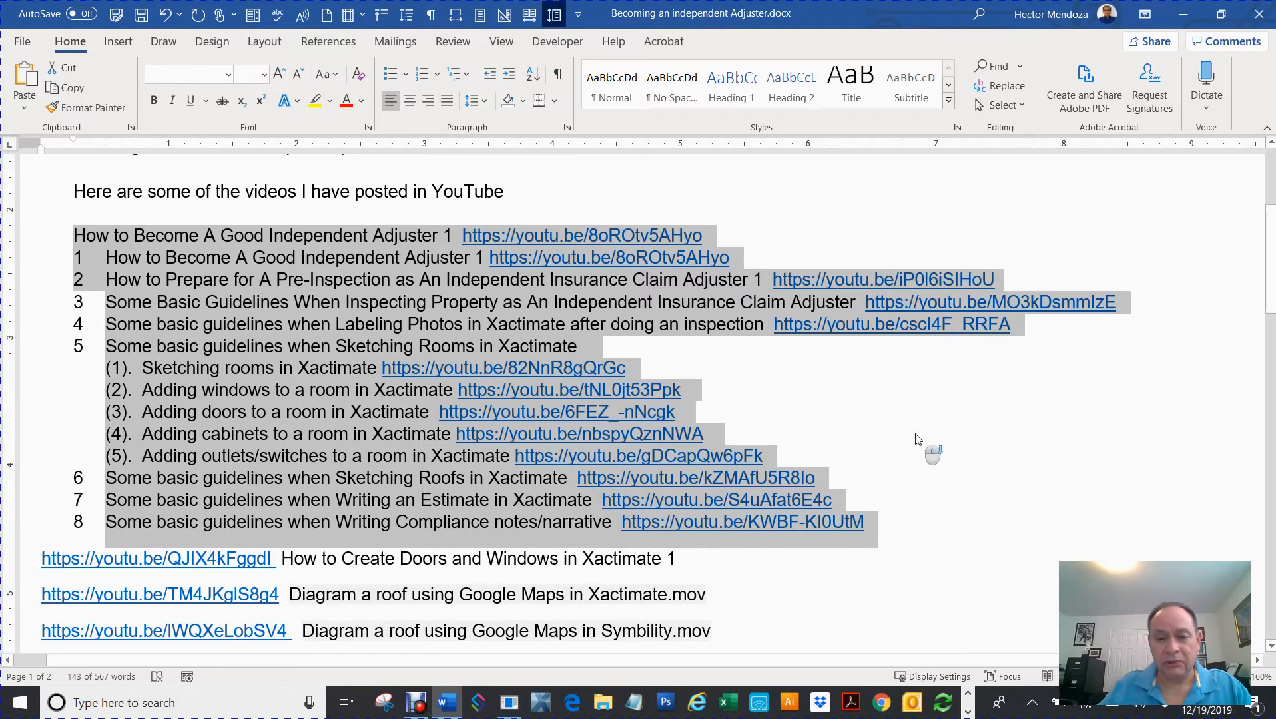
scroll(927, 448, down, 4)
scroll(917, 439, up, 1)
scroll(918, 439, down, 2)
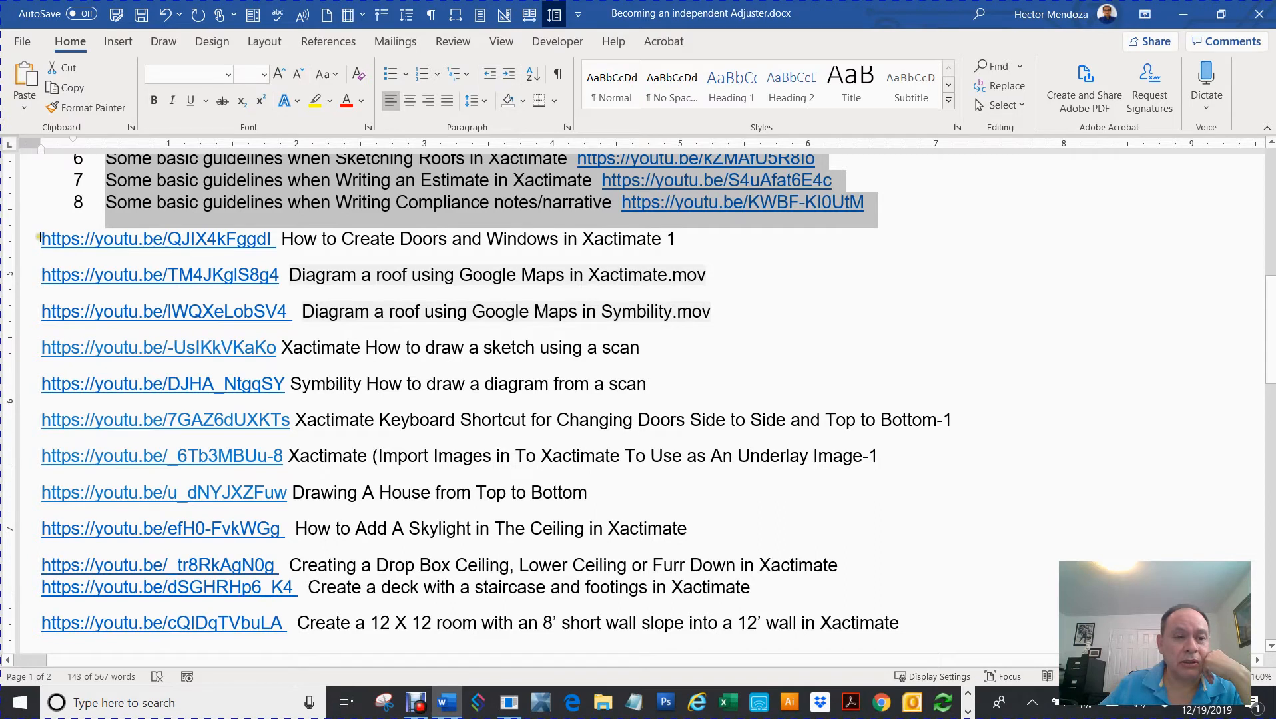
mouse_move(41, 238)
mouse_down()
mouse_move(589, 396)
mouse_move(772, 514)
mouse_up()
click(836, 340)
- Highlight the 'Creating Exterior Plans in symbility' line and minimize the Word window
scroll(854, 353, down, 2)
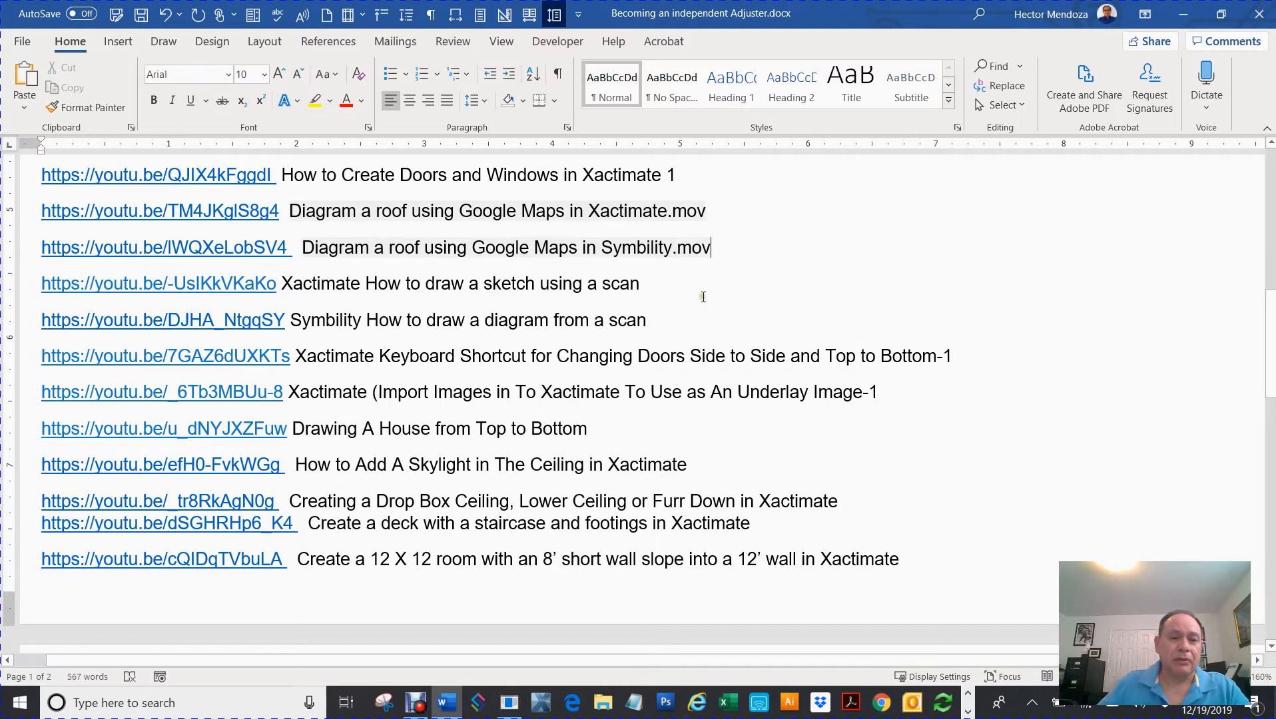
scroll(703, 301, down, 8)
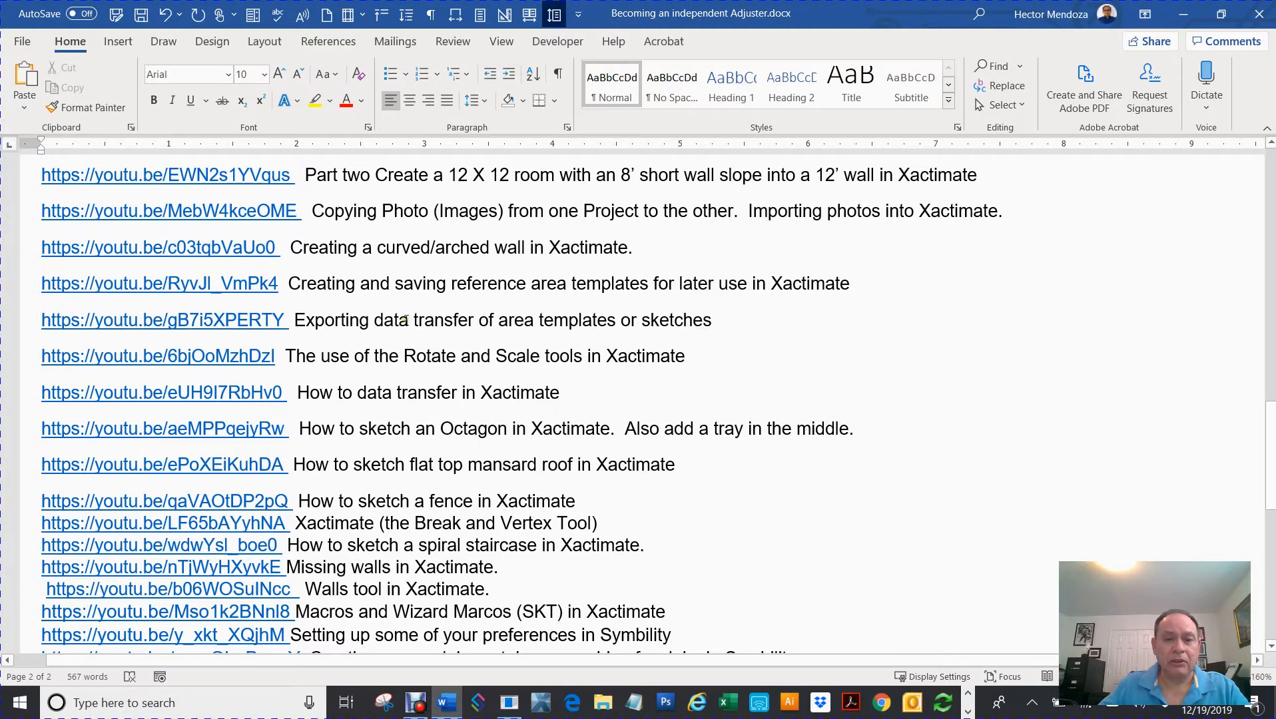
scroll(722, 435, down, 5)
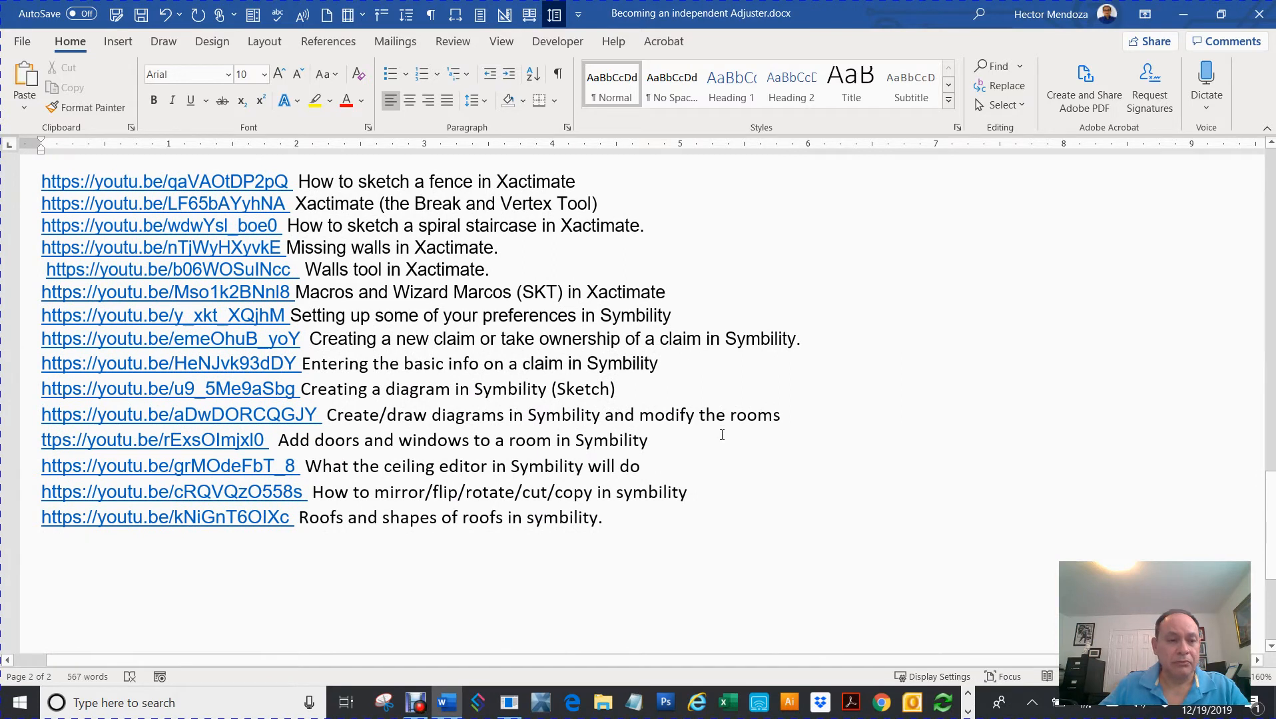
scroll(742, 473, up, 15)
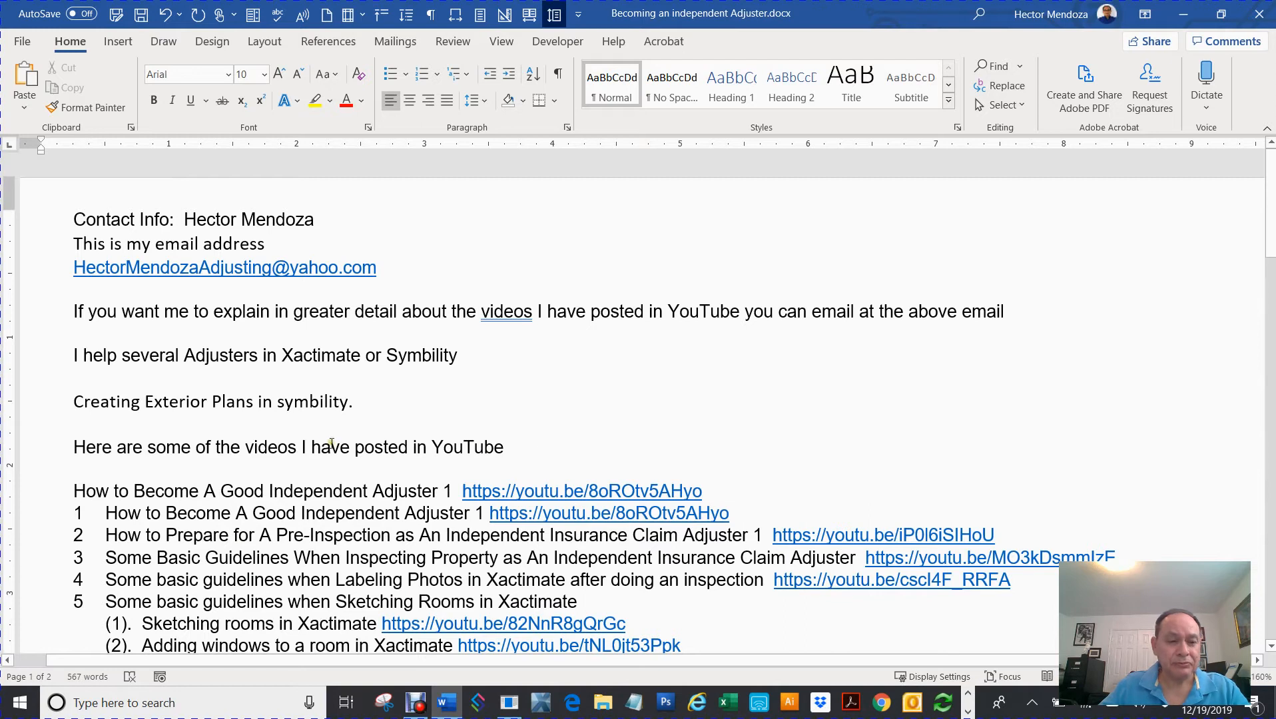
drag(70, 401, 345, 412)
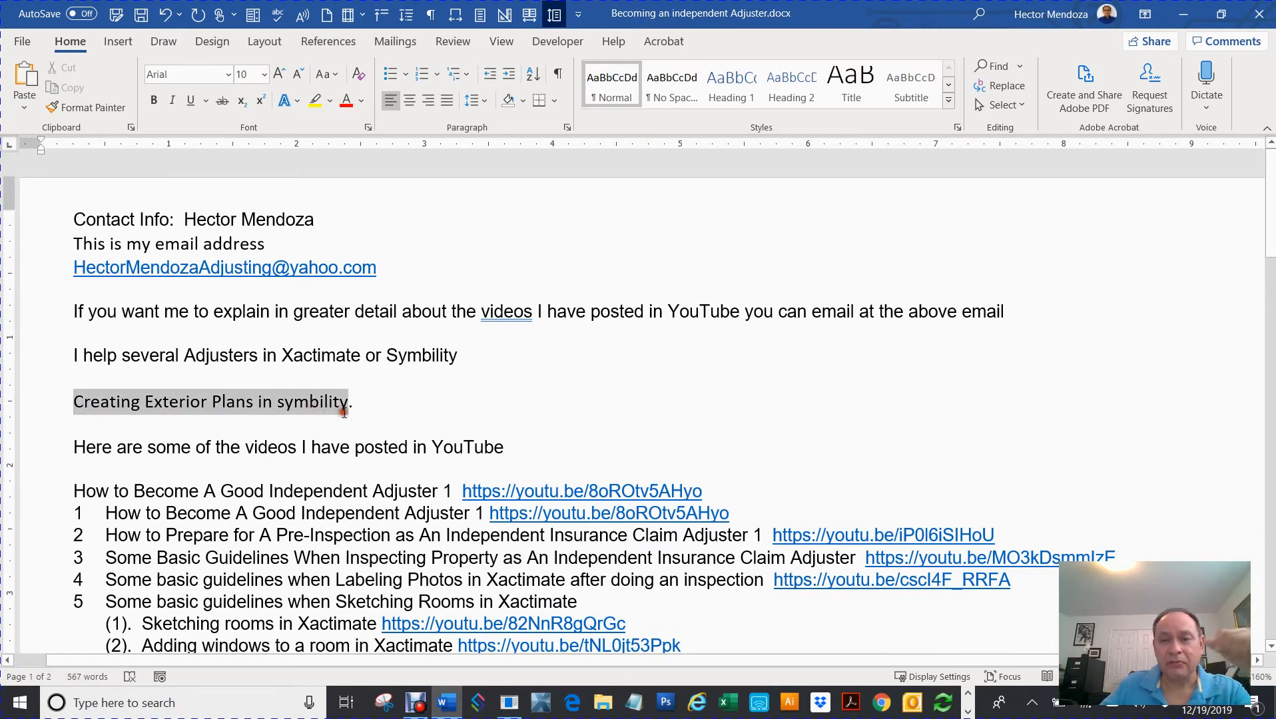
click(1185, 14)
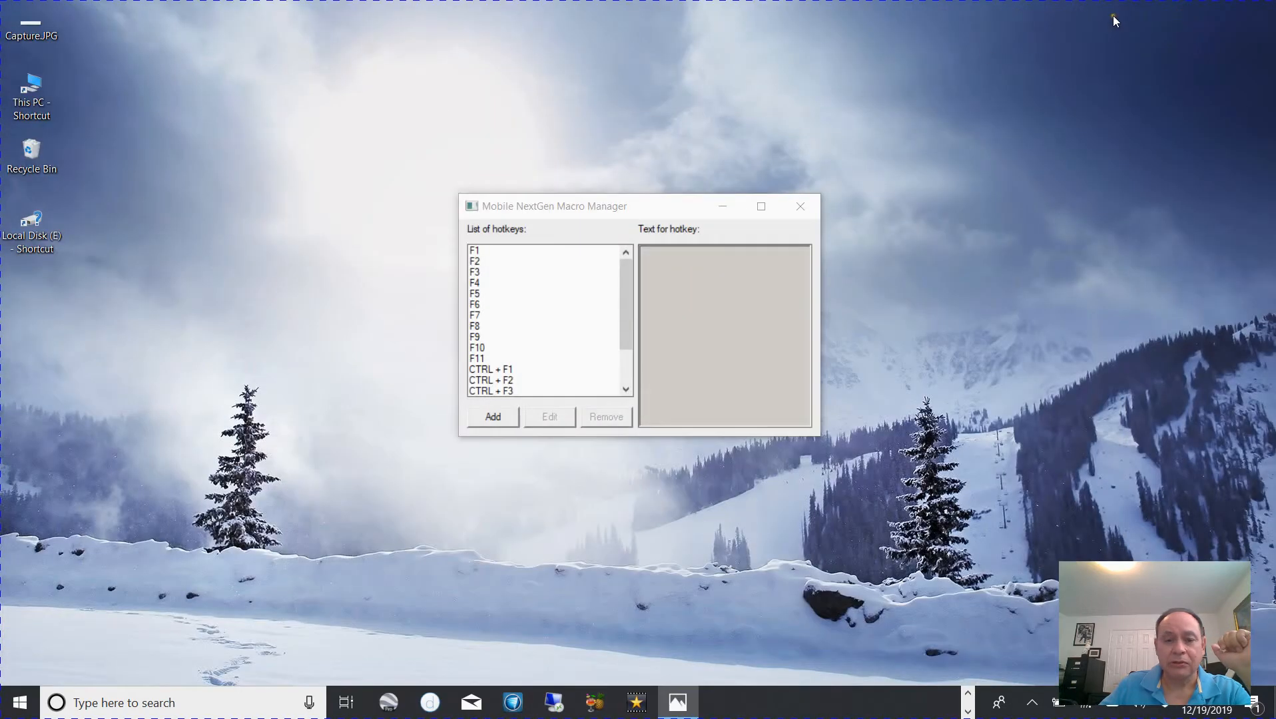
- Launch Symbility Mobile Claims, log in with the account password, and open claim 123
click(965, 695)
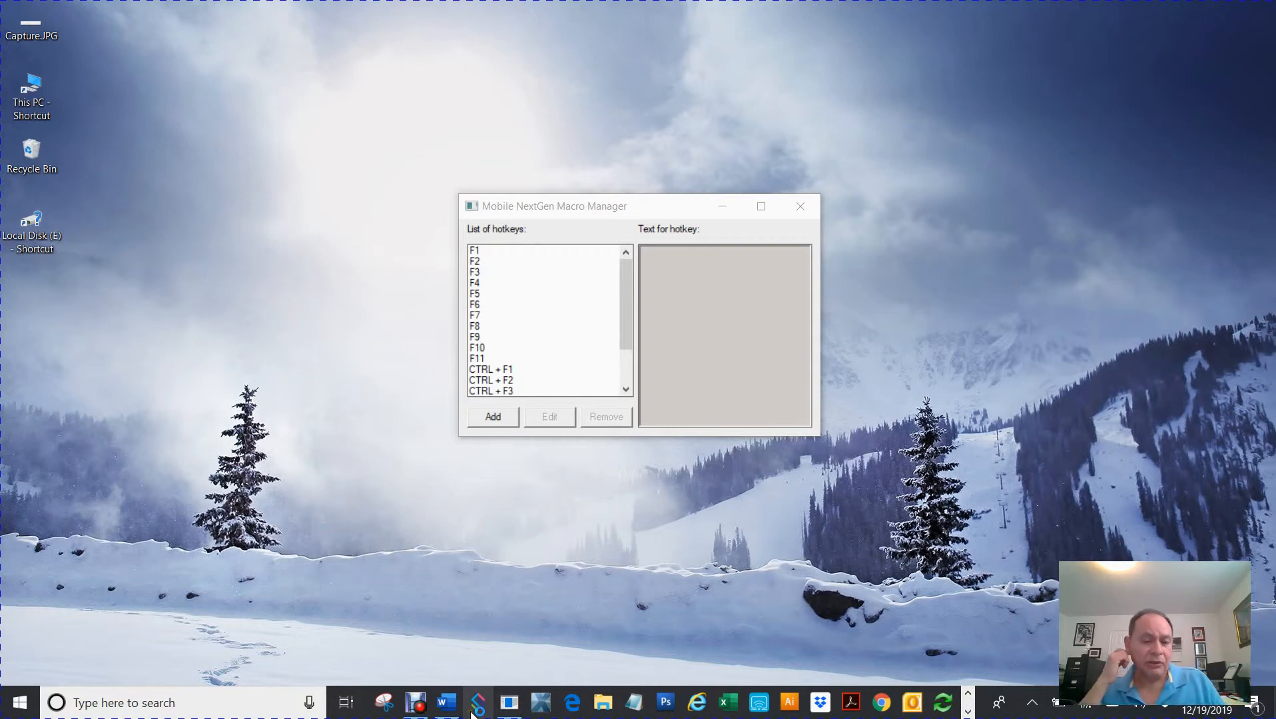
click(475, 705)
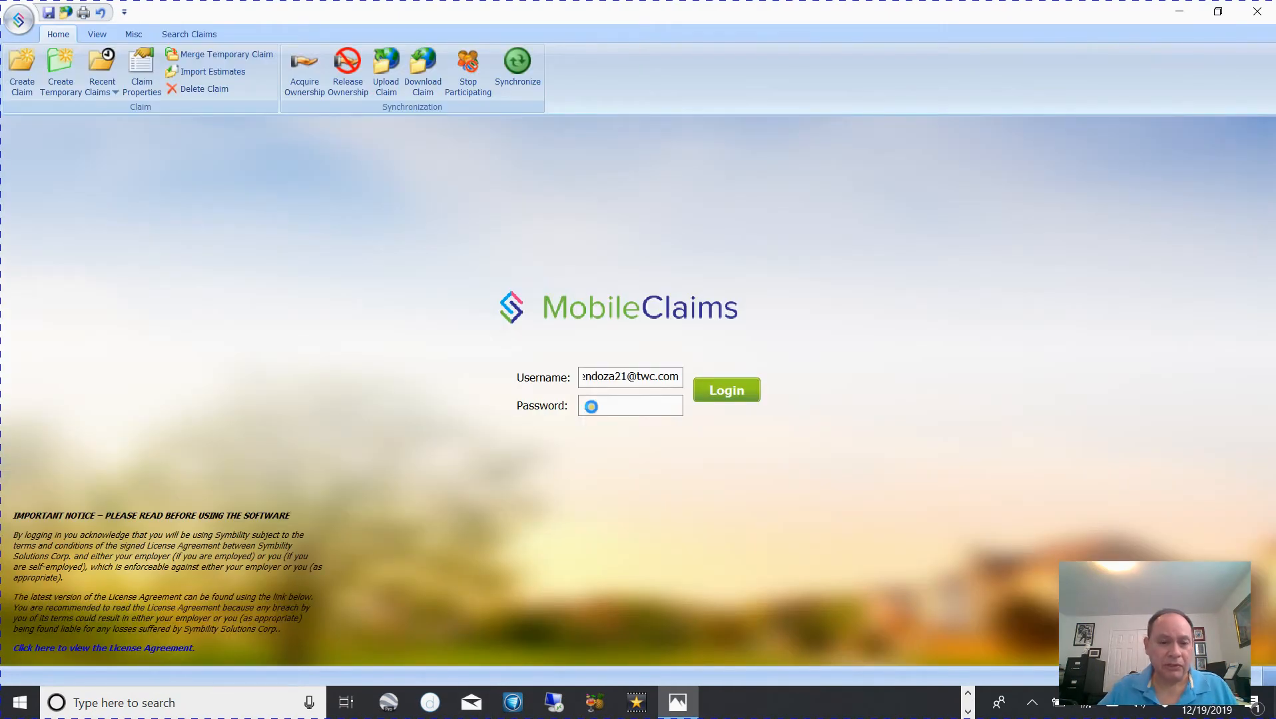
click(594, 406)
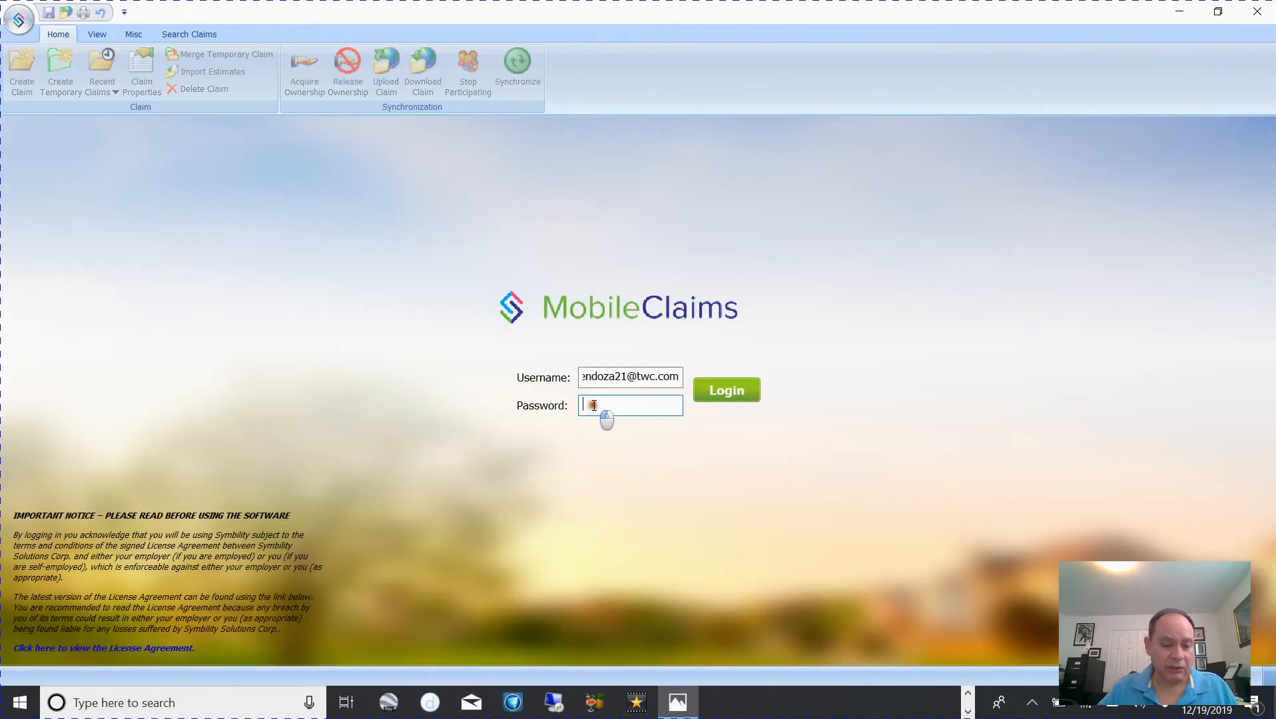
key(ctrl+v)
click(722, 391)
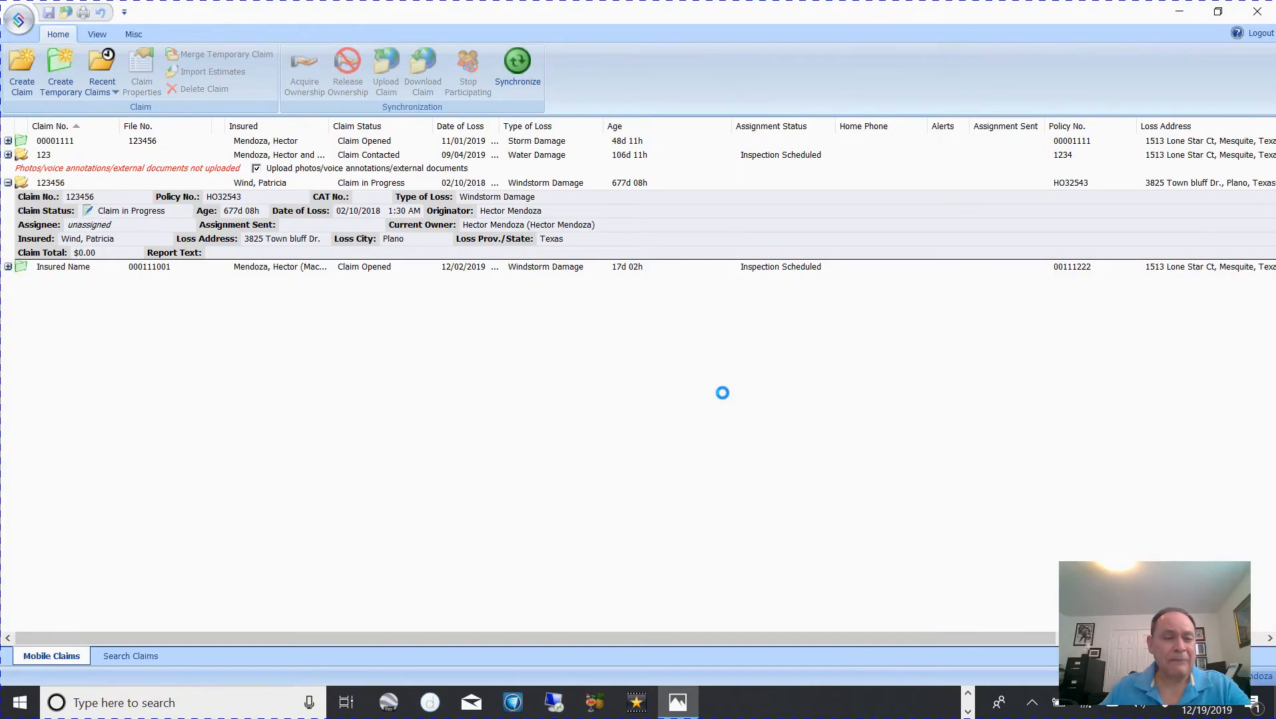
click(25, 156)
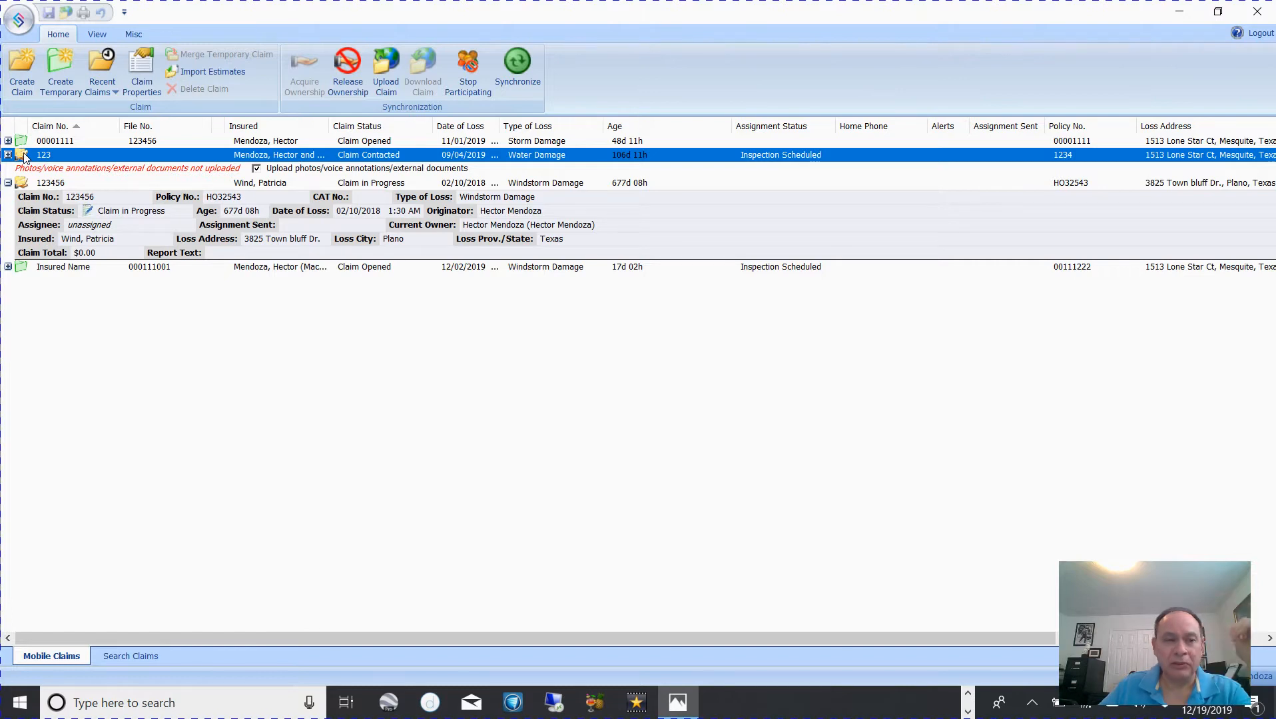
double_click(24, 155)
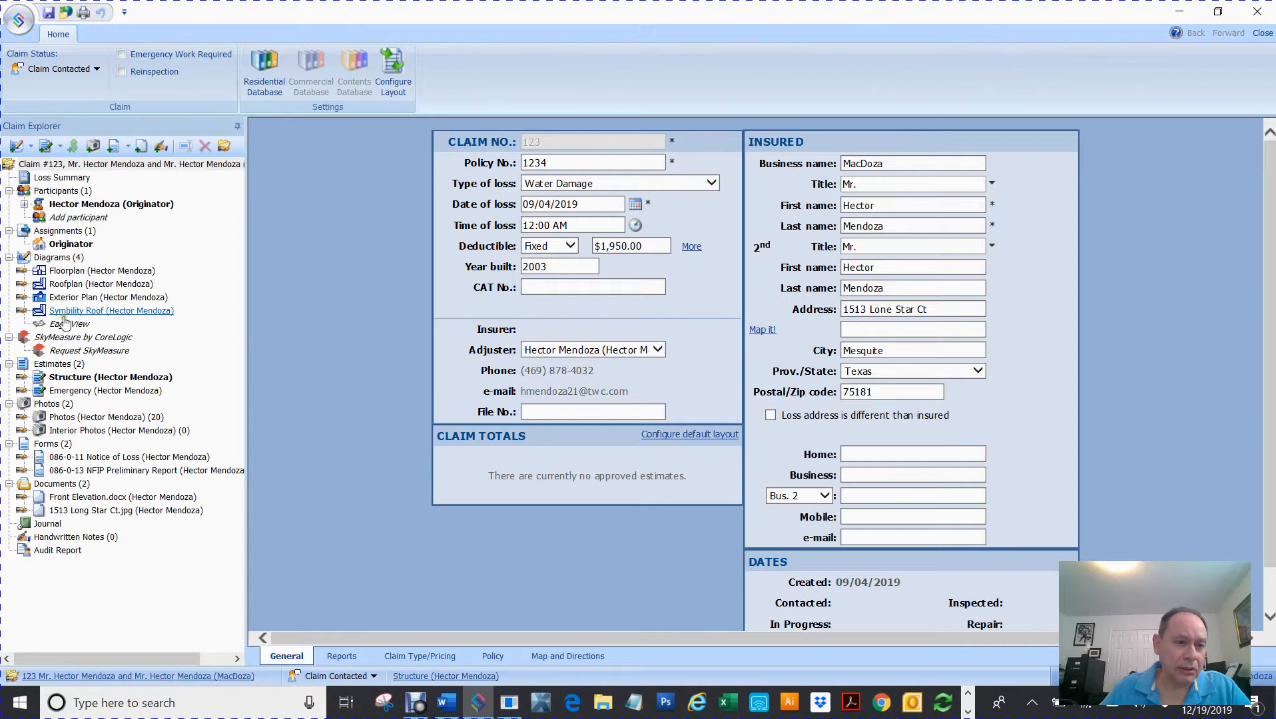
- Delete the existing Exterior Plan diagram from claim 123
right_click(84, 298)
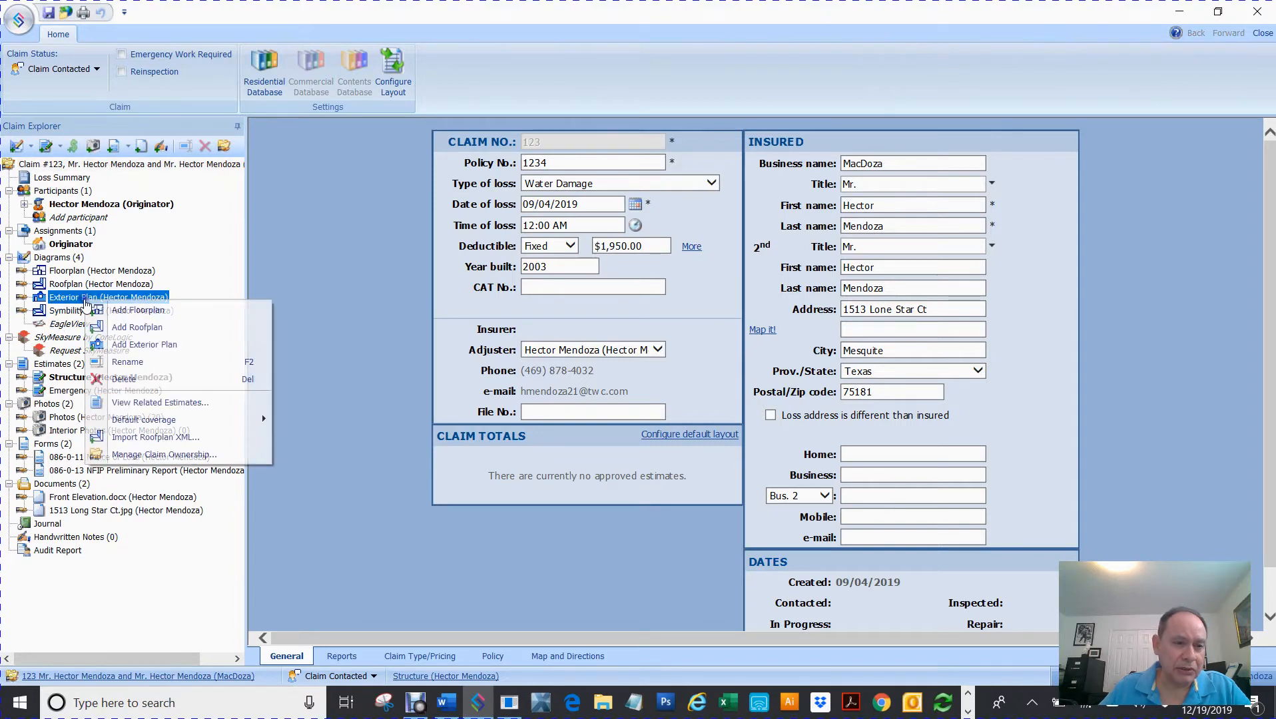
click(139, 380)
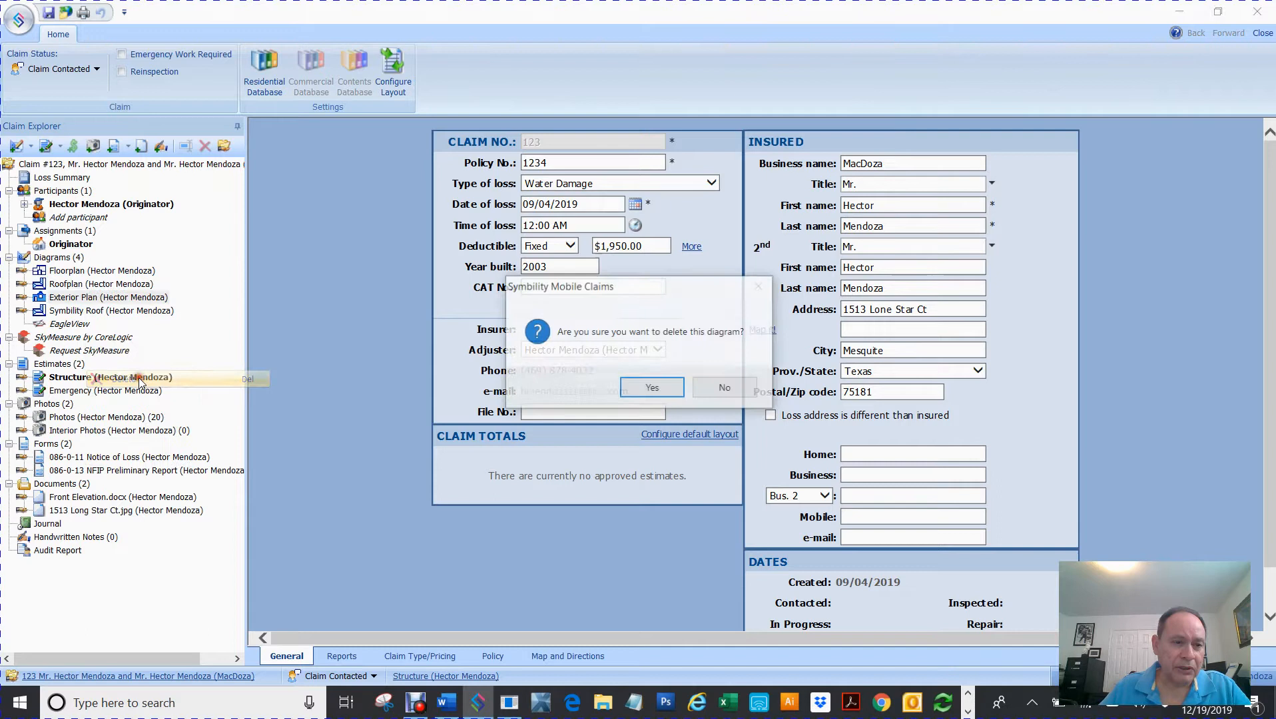
click(653, 386)
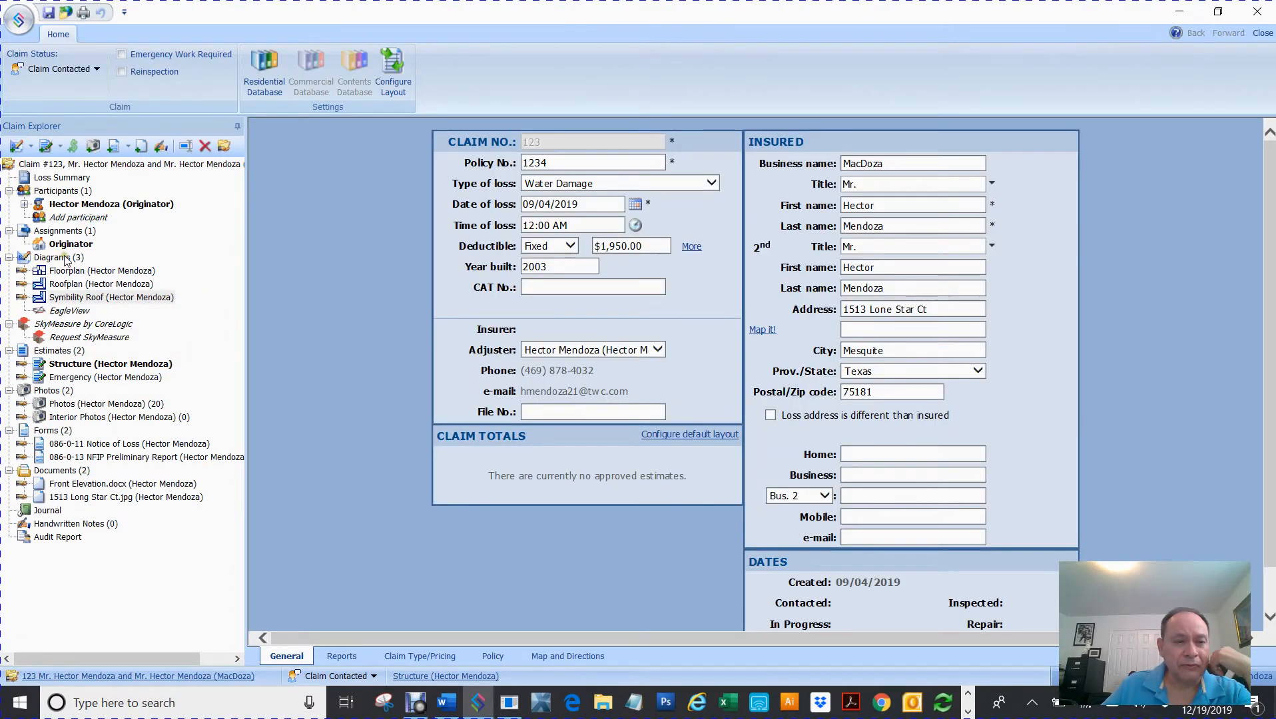
- Add a new Exterior Plan diagram under the claim's Diagrams group
click(66, 258)
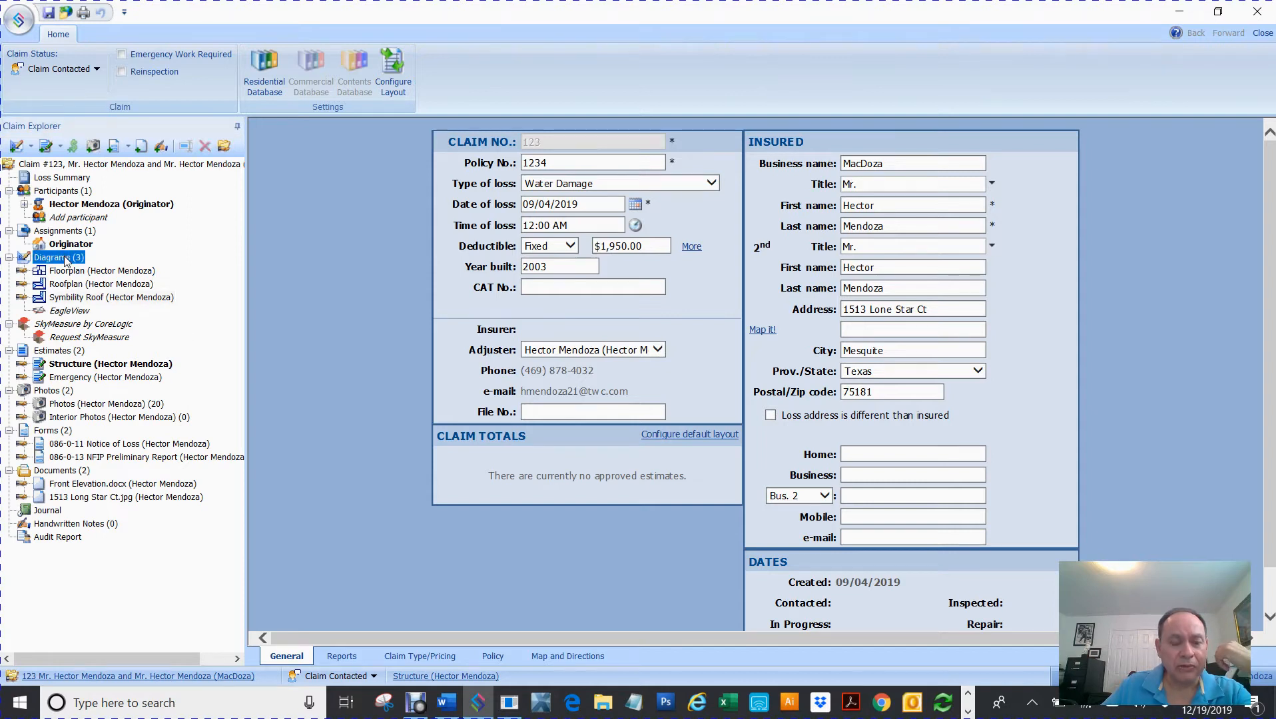
right_click(66, 261)
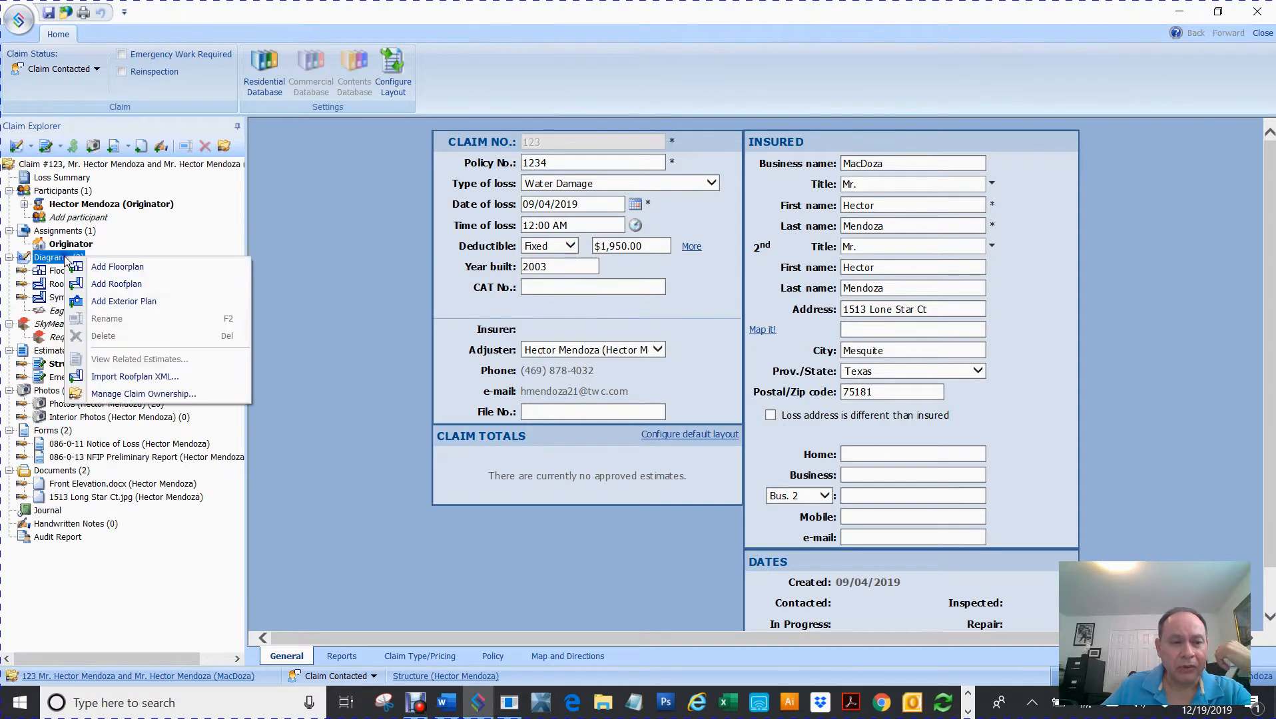
click(111, 301)
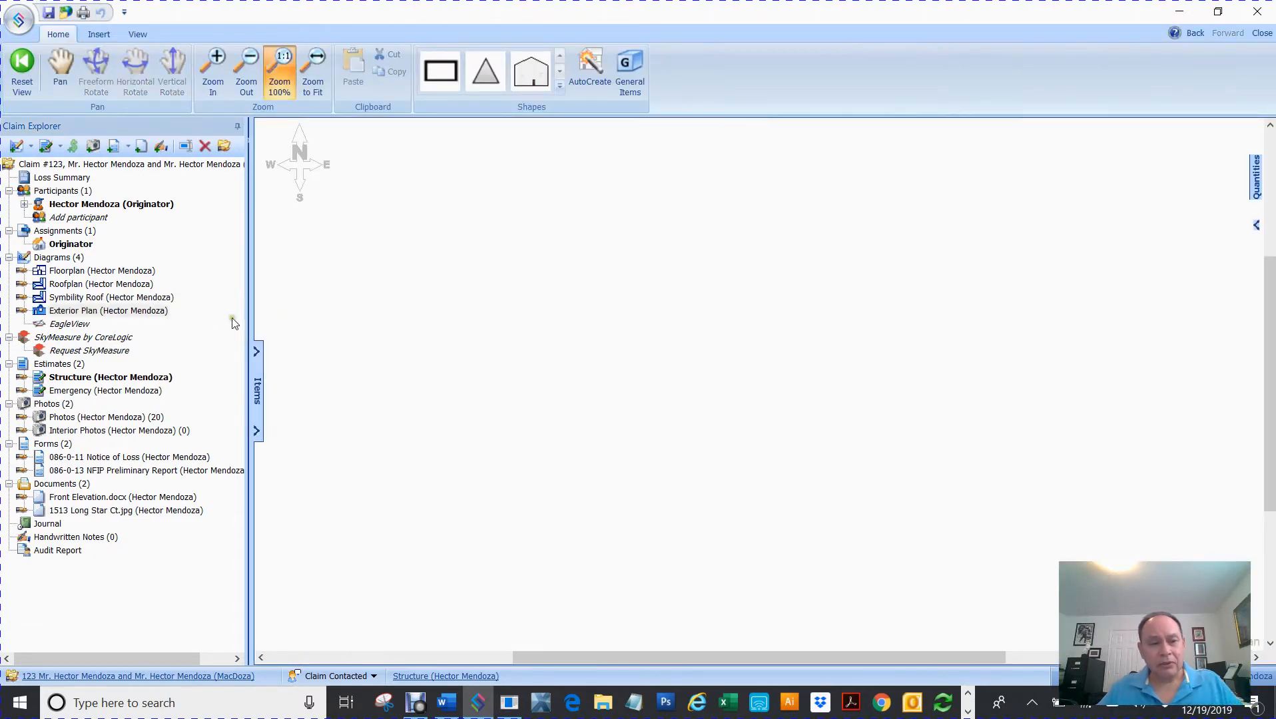
click(93, 312)
click(94, 313)
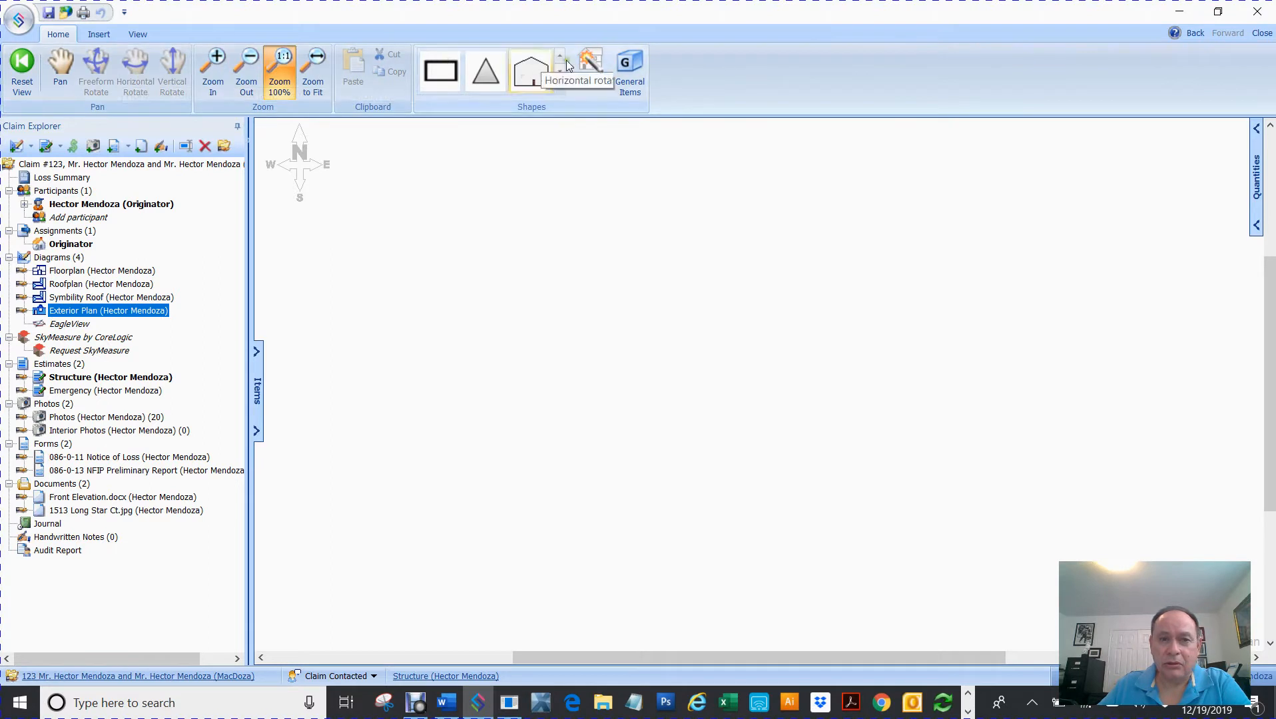
click(88, 299)
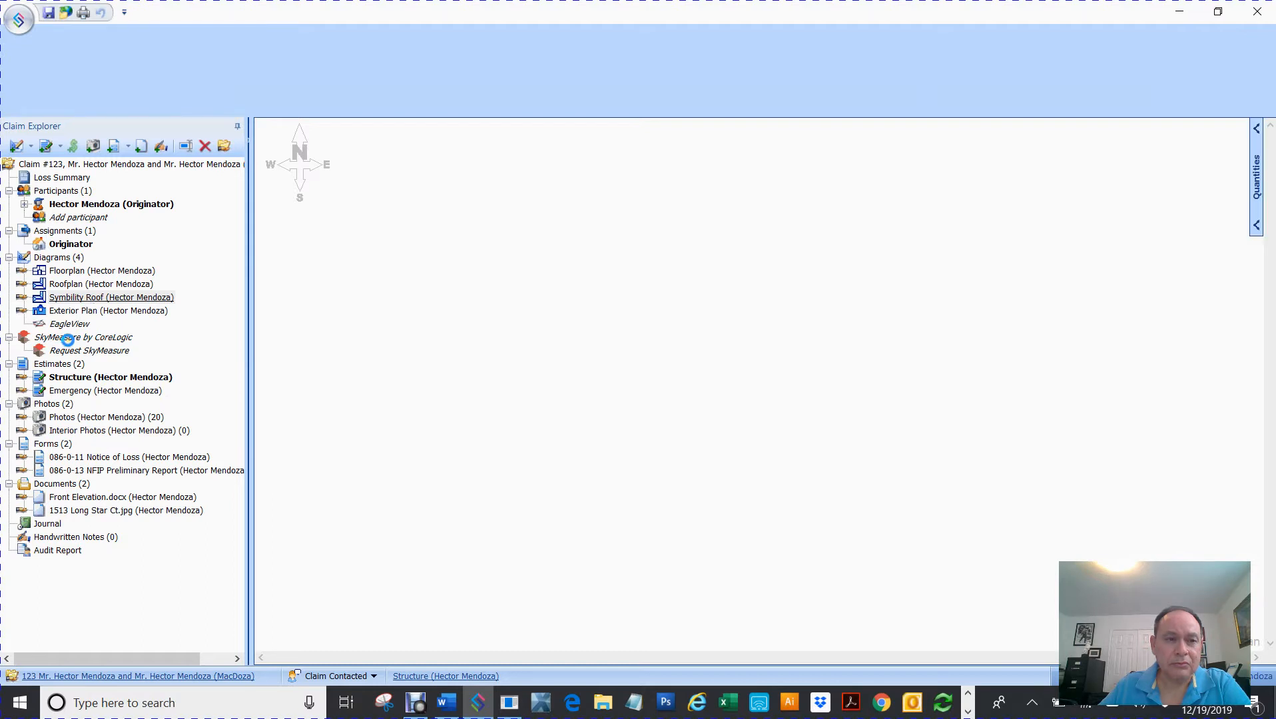
click(76, 271)
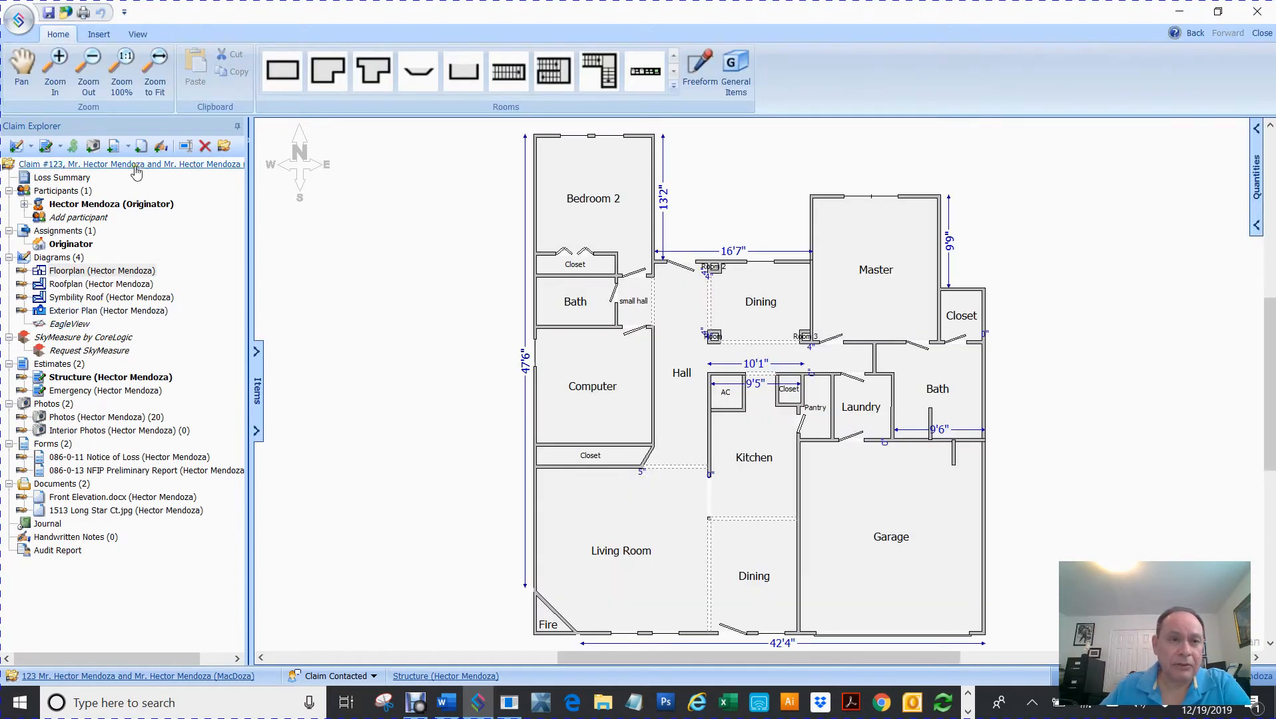
click(60, 311)
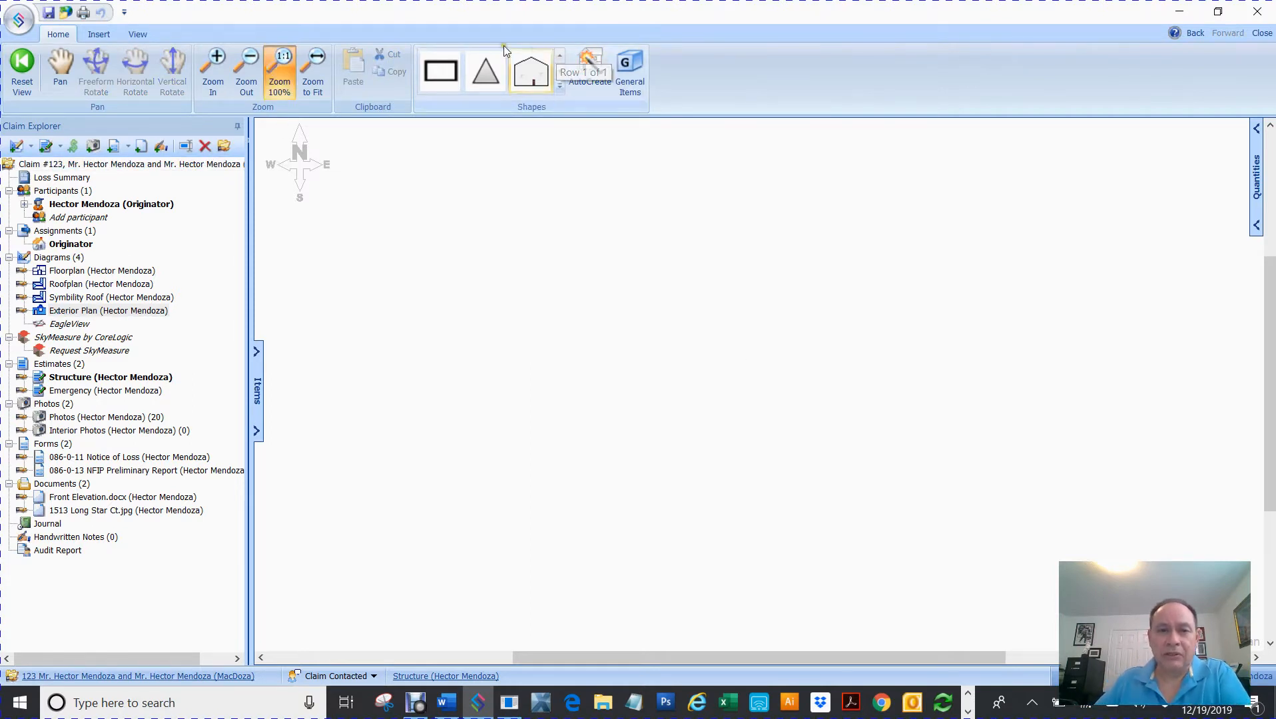
- Delete the custom house shape from the Shapes gallery
right_click(532, 82)
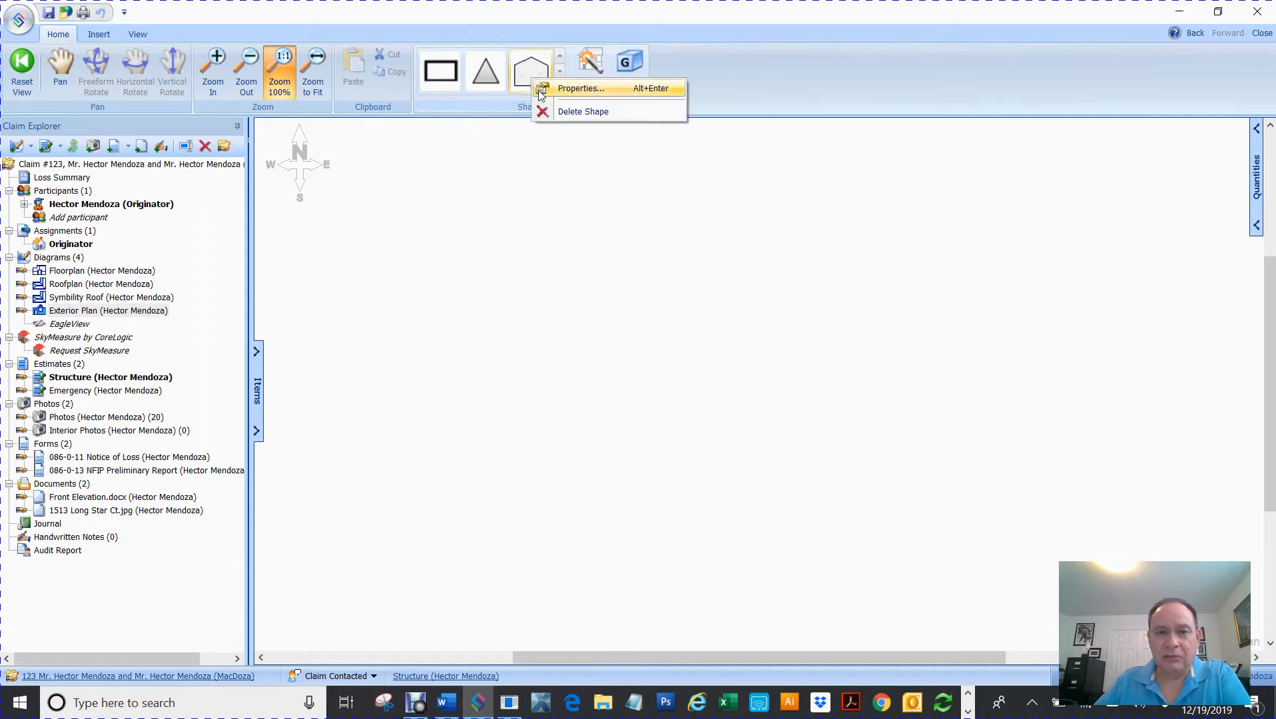
click(568, 112)
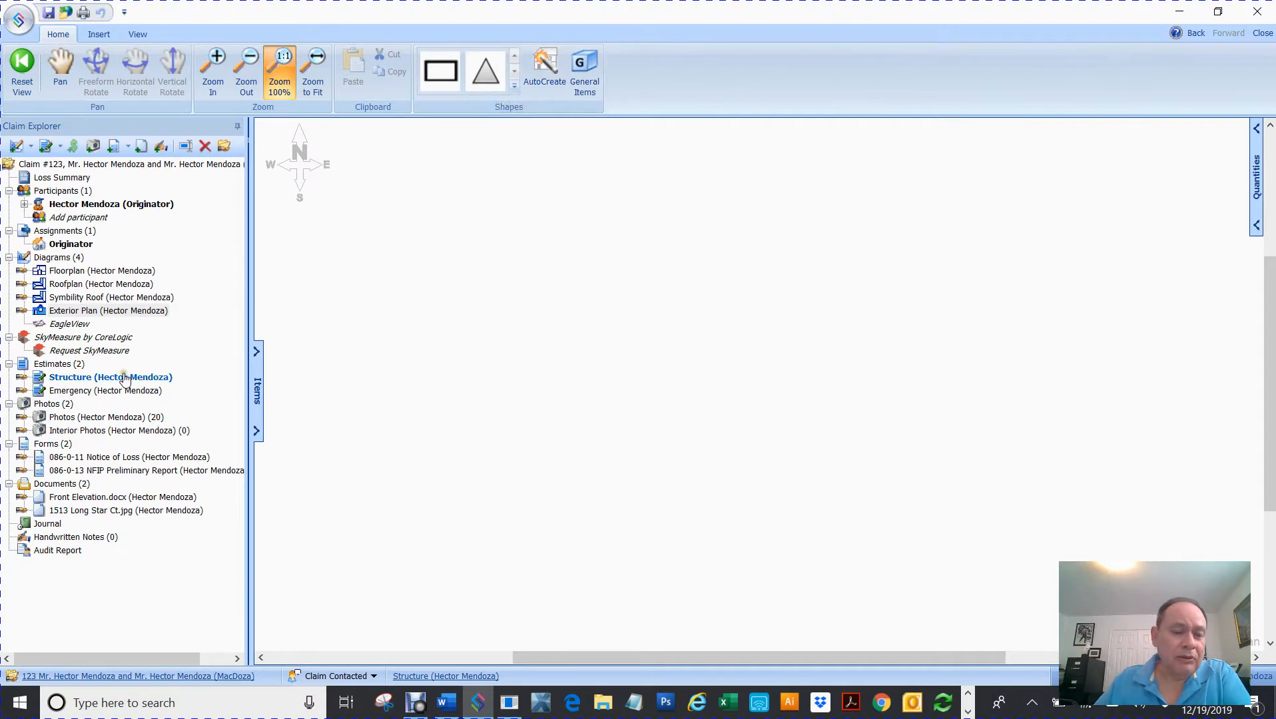
- Open the Floorplan diagram and bring the Capture.JPG front elevation photo into view over it
click(72, 271)
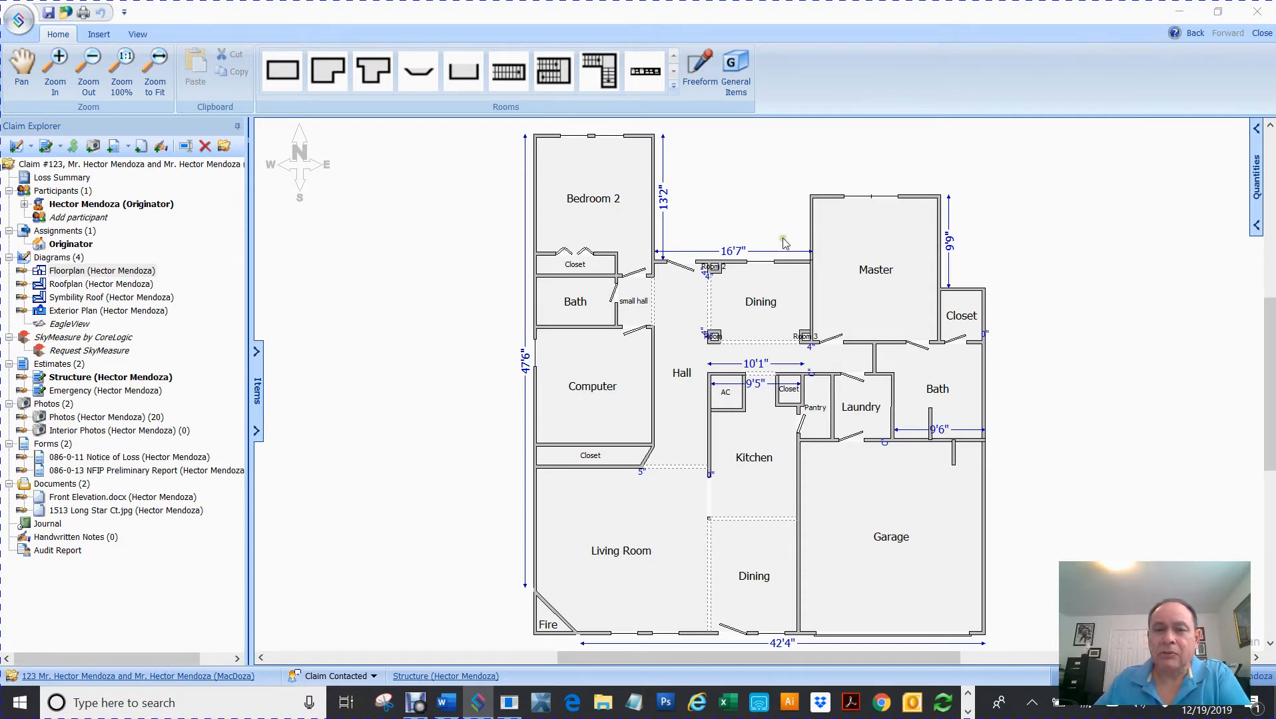
drag(1275, 300, 562, 62)
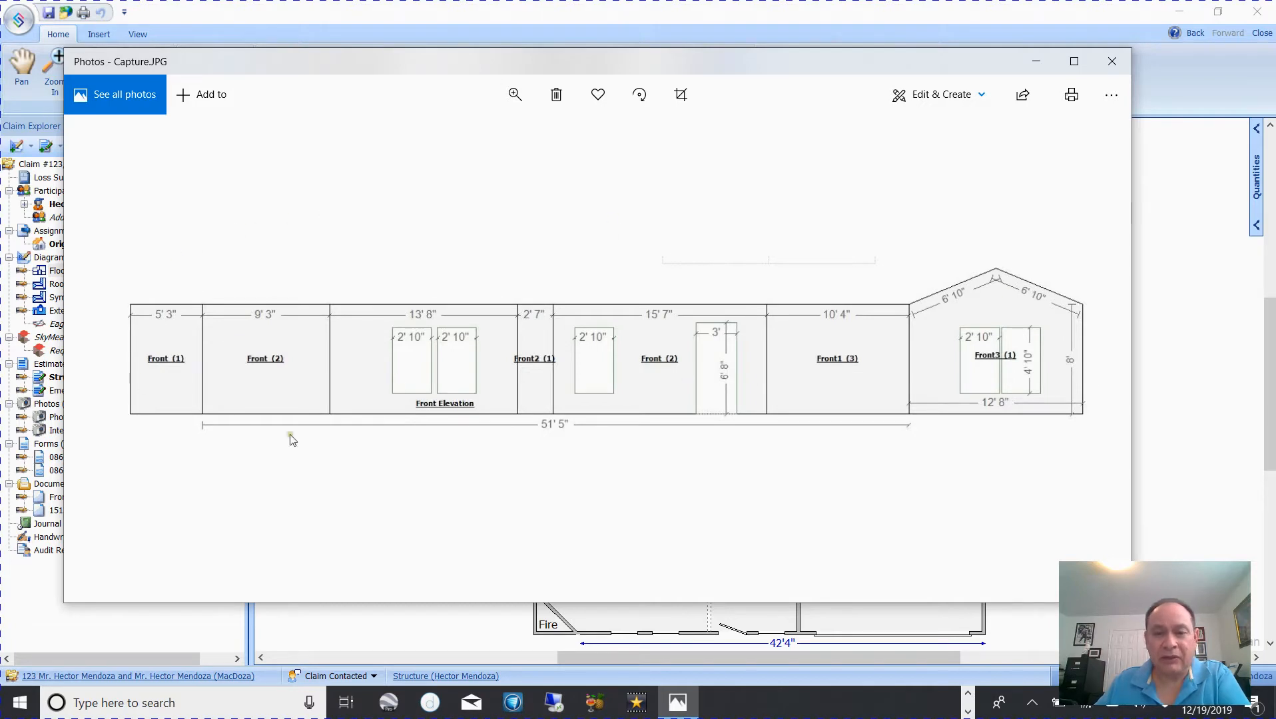
- Move the elevation photo off-screen and open the blank Exterior Plan diagram
drag(564, 63, 1275, 67)
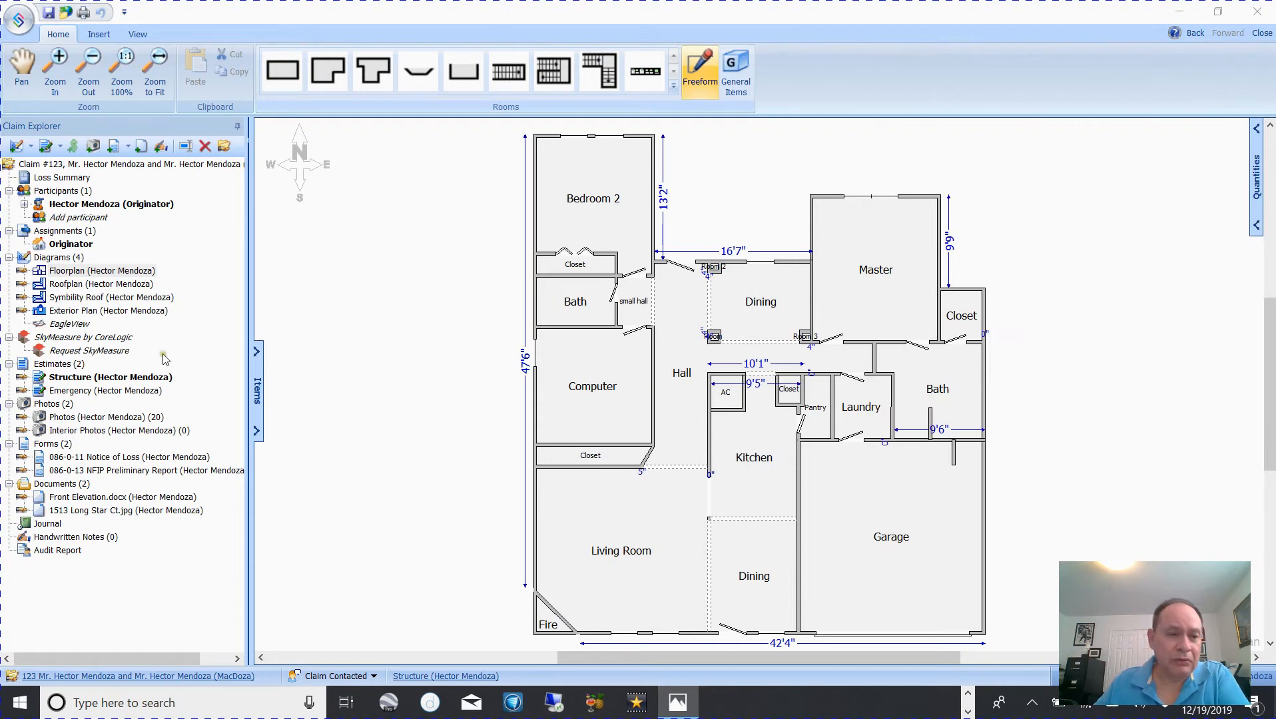
click(79, 312)
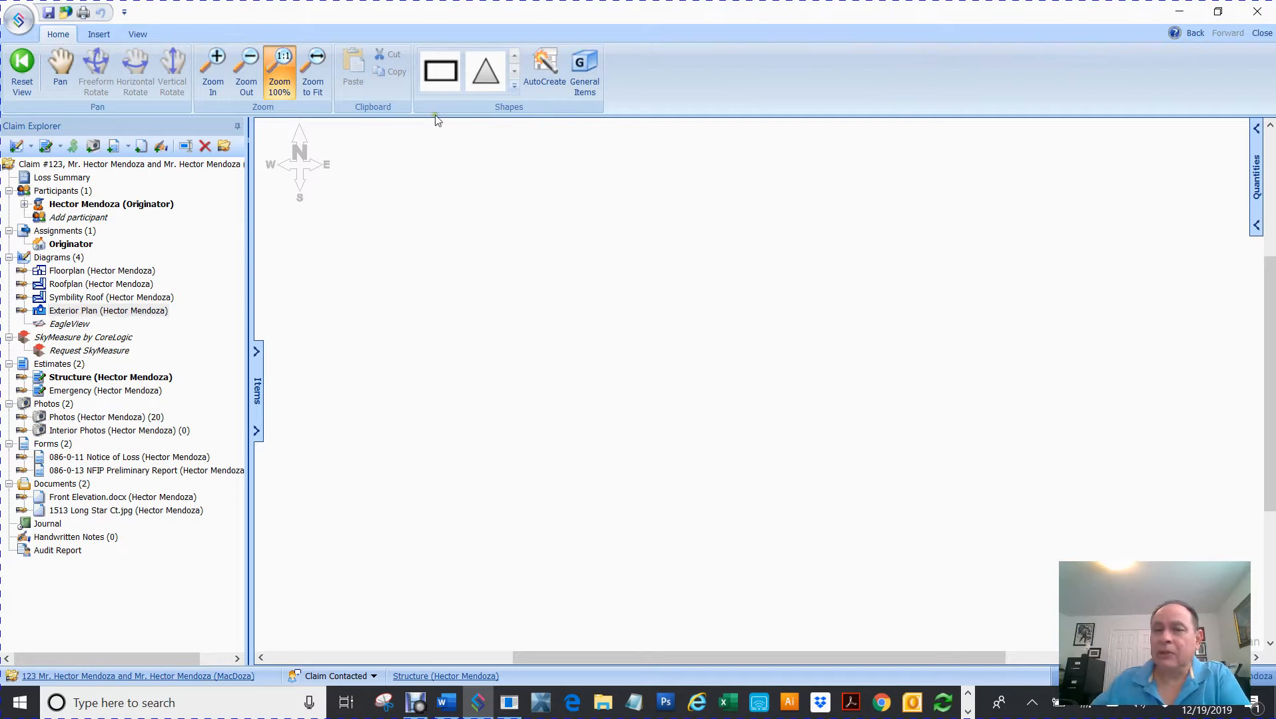
- Place a 10' square on the Exterior Plan and set its height to 8'
click(433, 81)
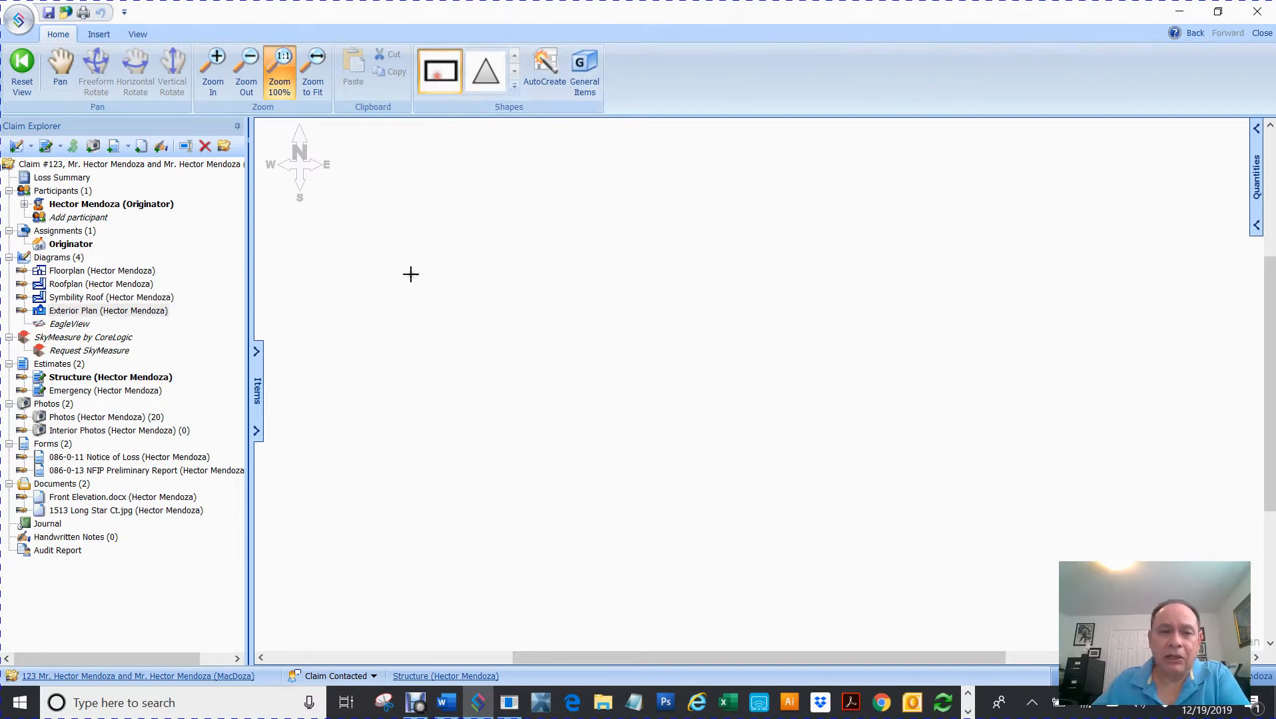
click(446, 289)
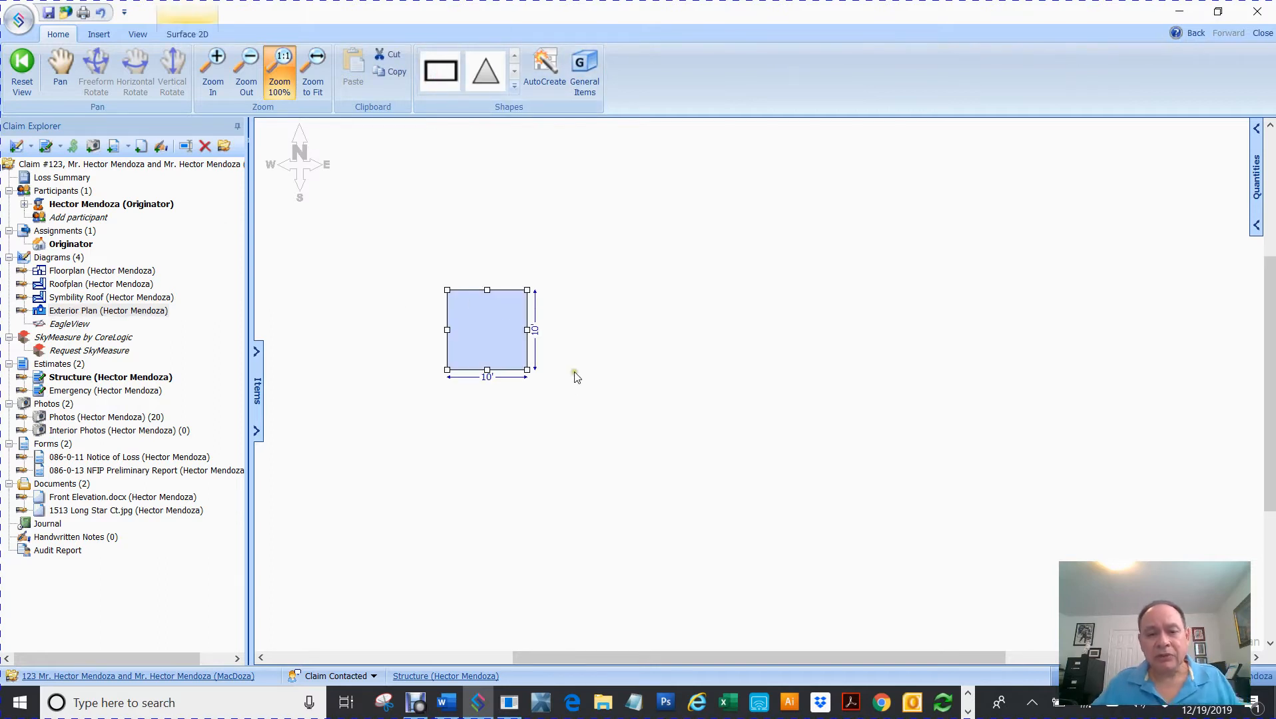
scroll(574, 372, up, 4)
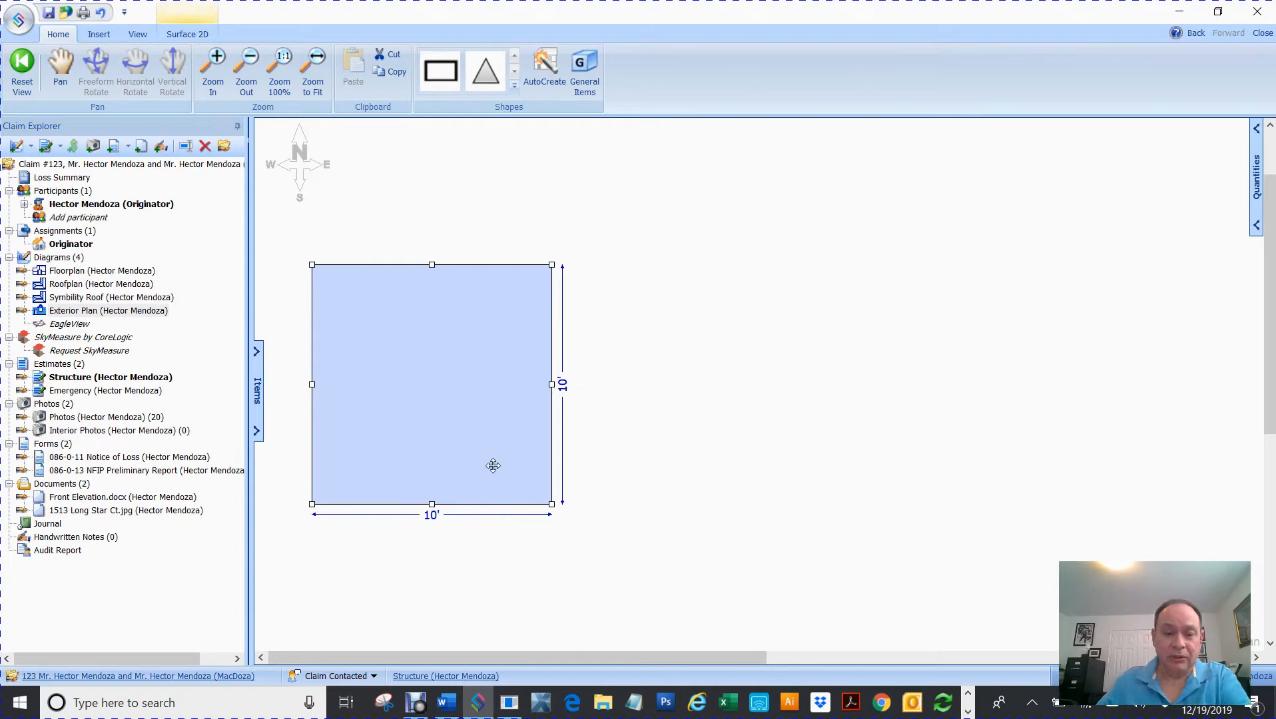
drag(432, 504, 433, 484)
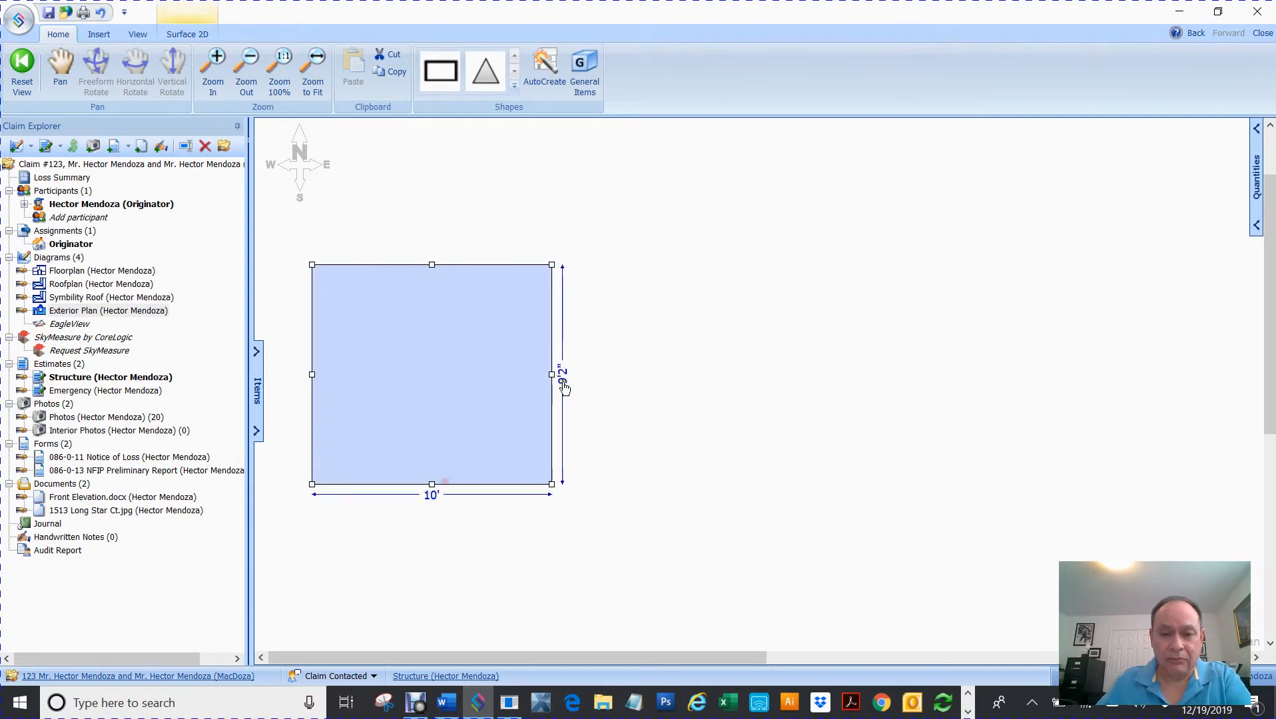
click(561, 374)
text(8)
key(Return)
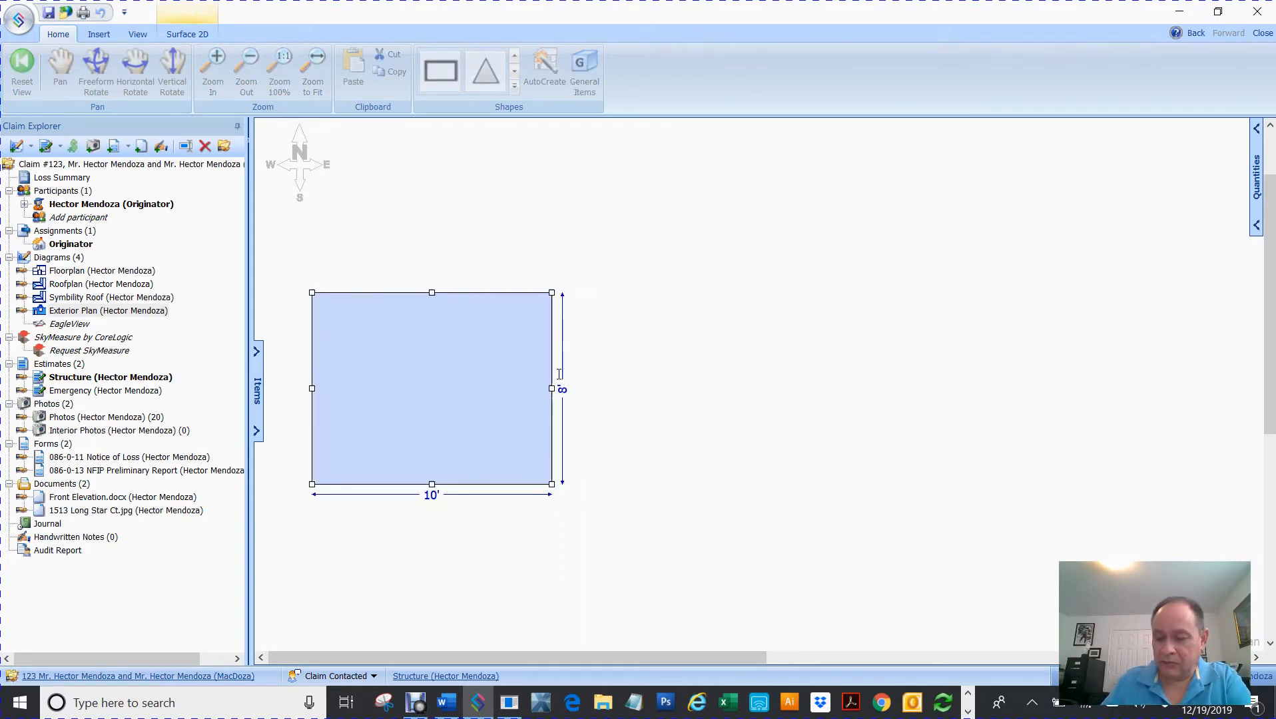
- Set the rectangle's width to 5'3", undoing a mistaken 53' entry
click(500, 369)
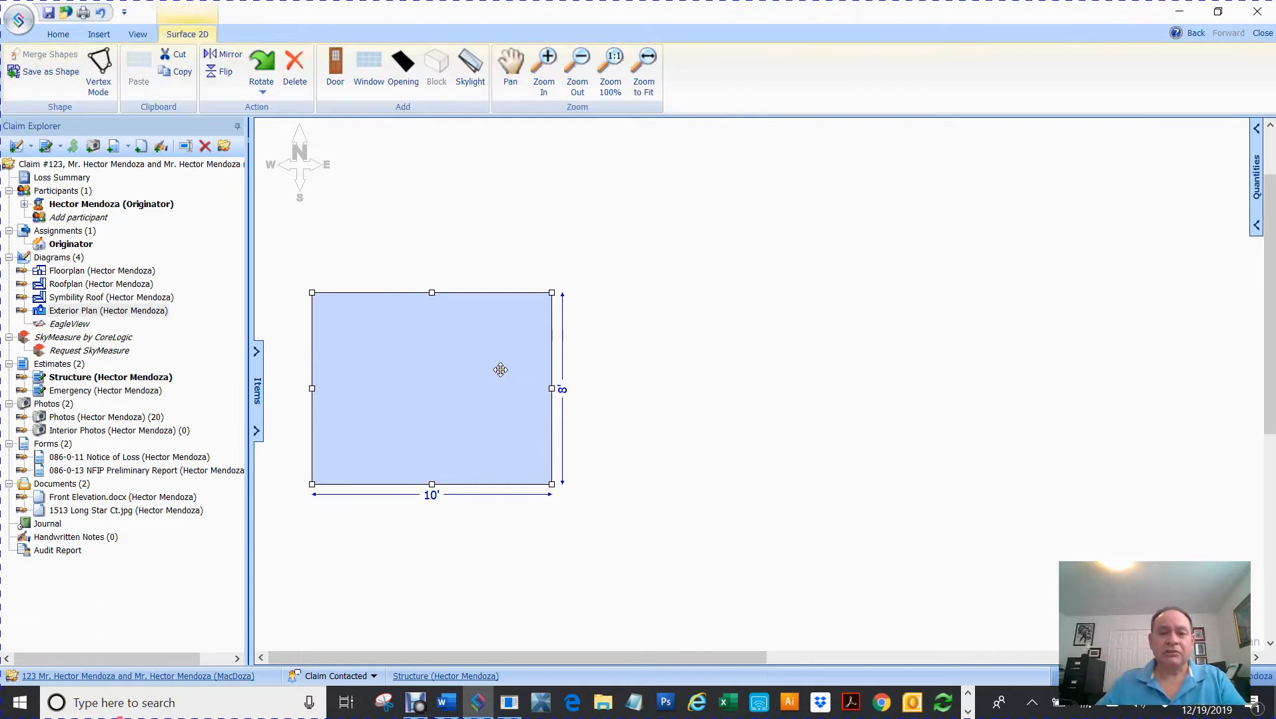
drag(552, 388, 492, 383)
click(400, 494)
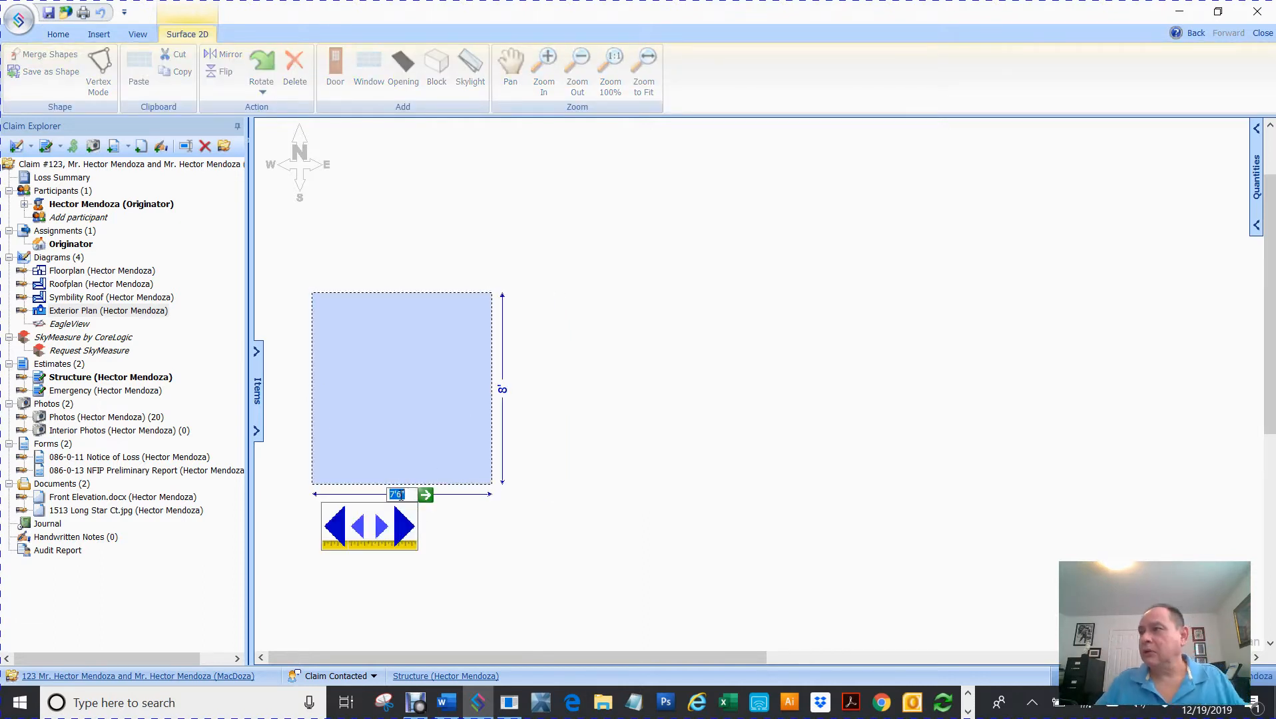
text(53)
key(Return)
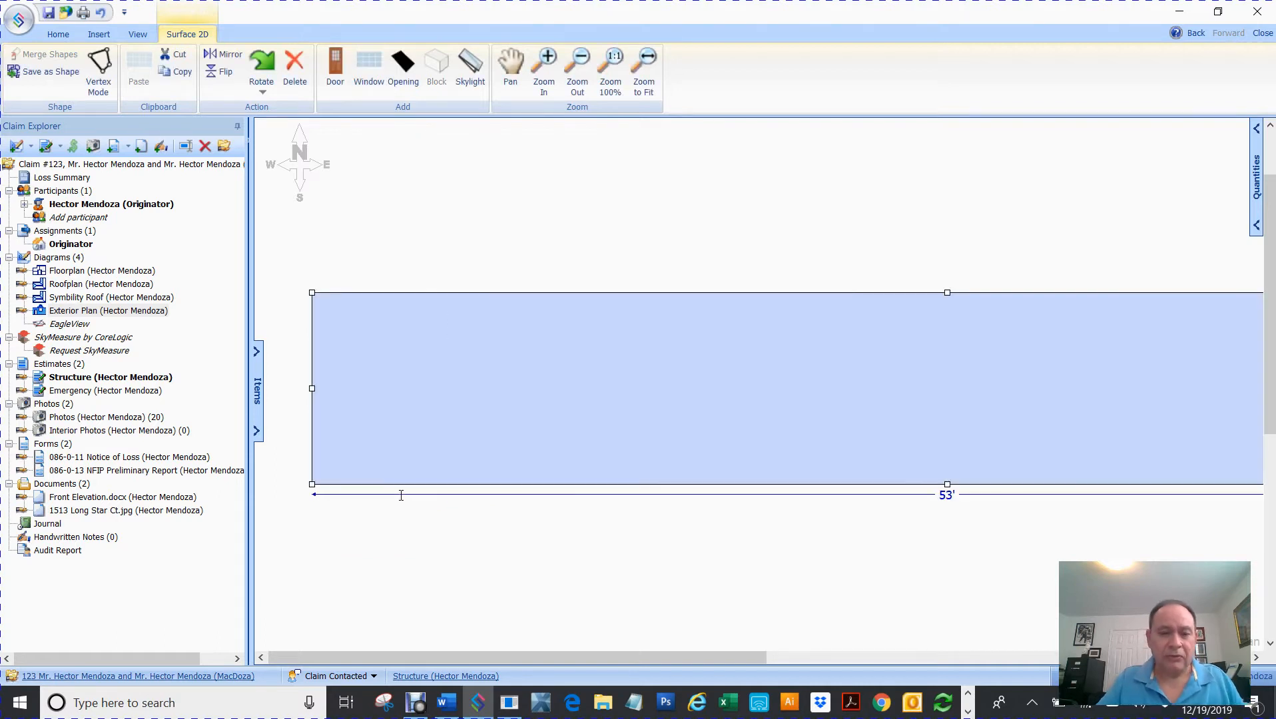
key(ctrl+z)
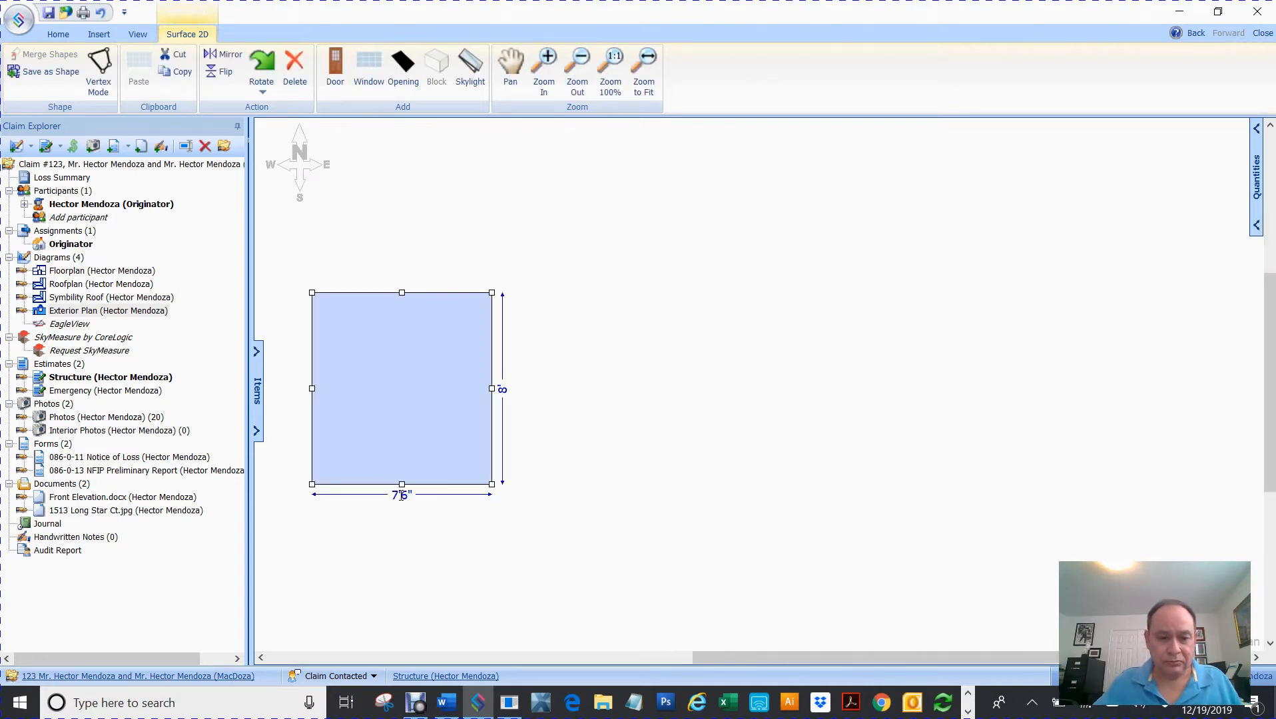
click(400, 495)
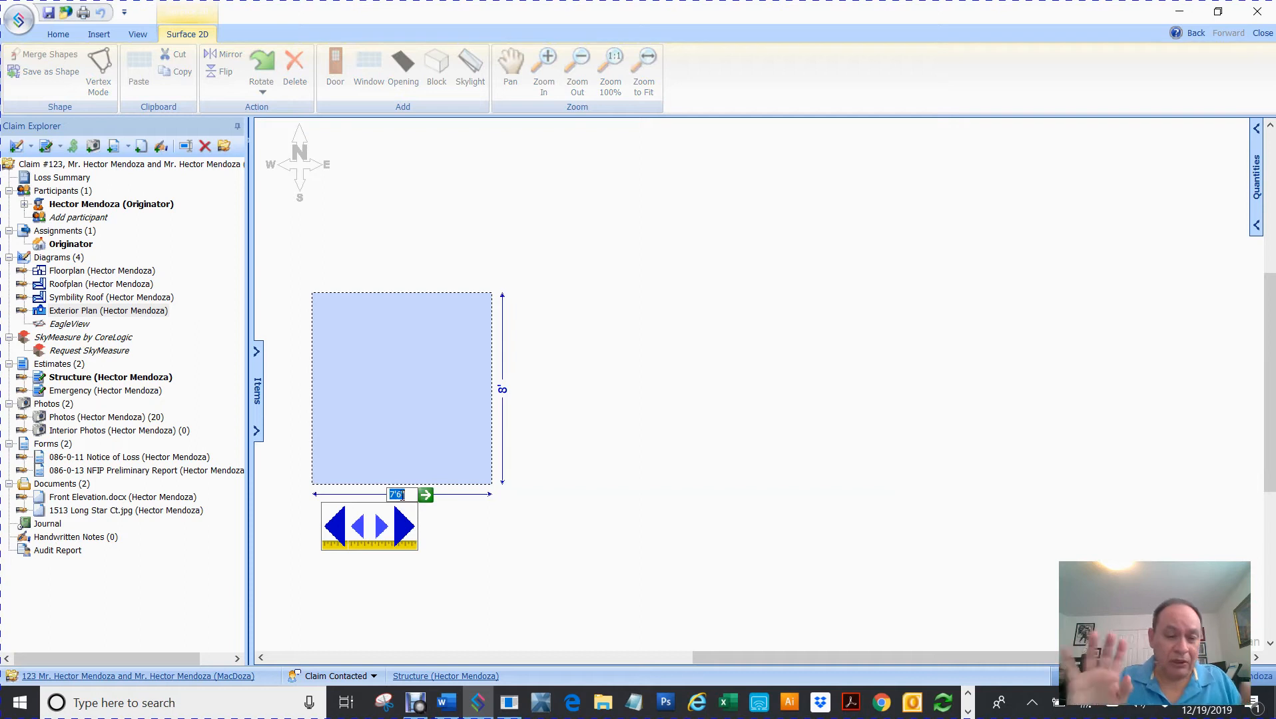
text(5)
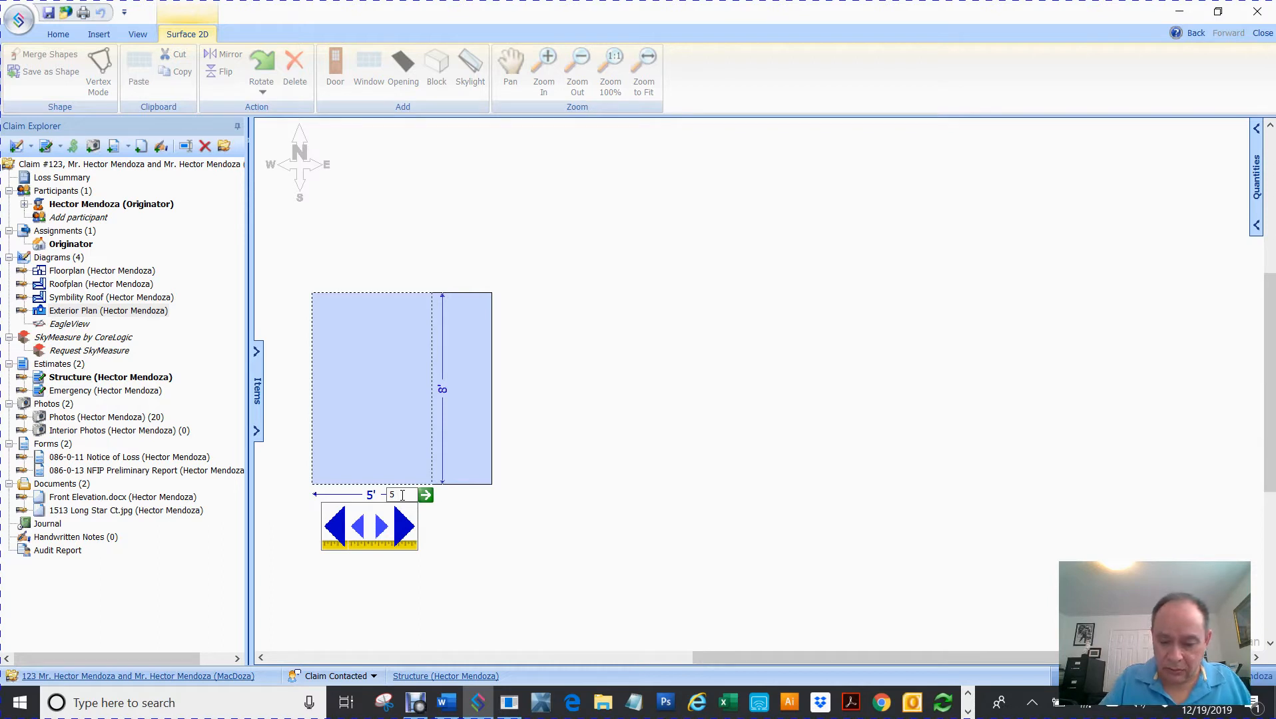
text(")
key(BackSpace)
text(')
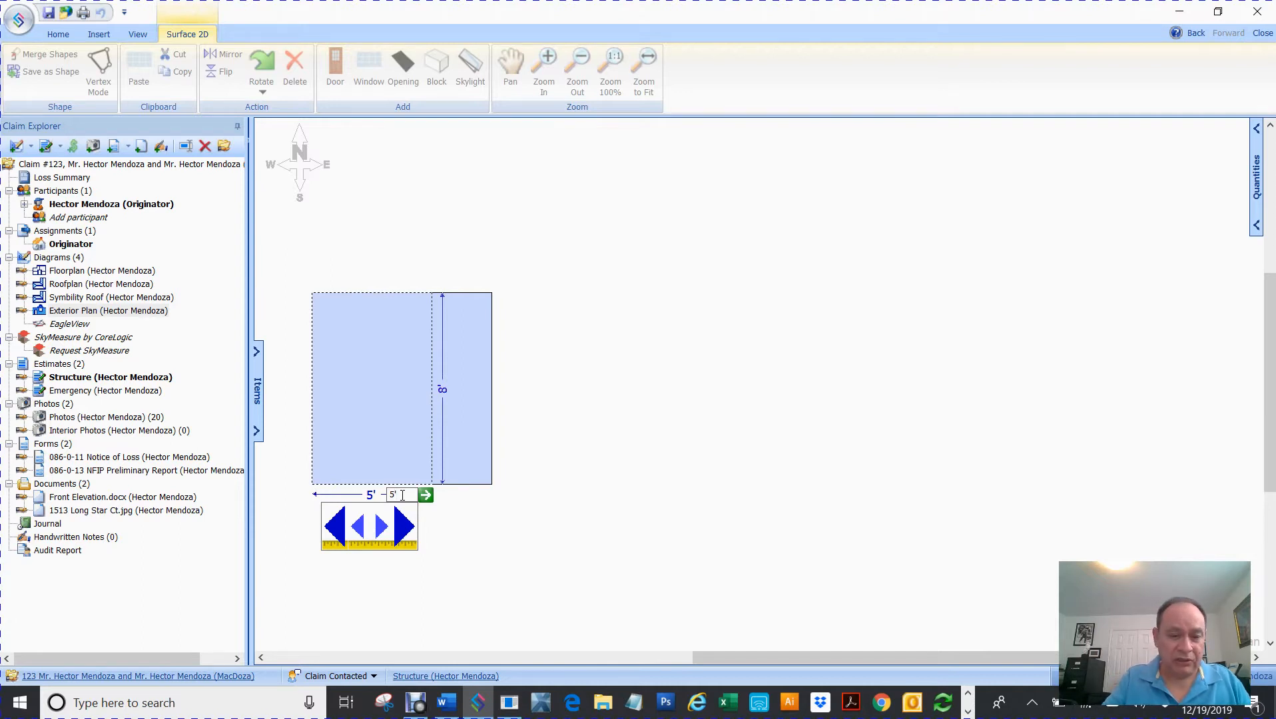
text(3)
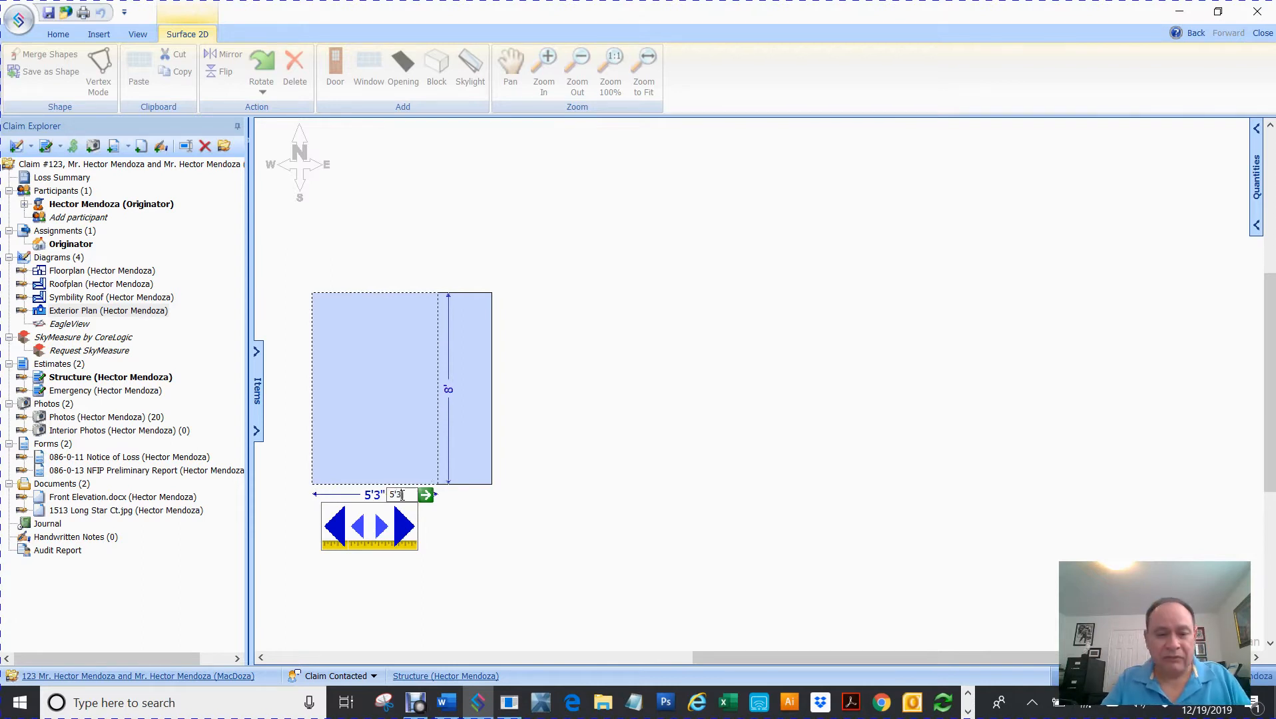
key(Return)
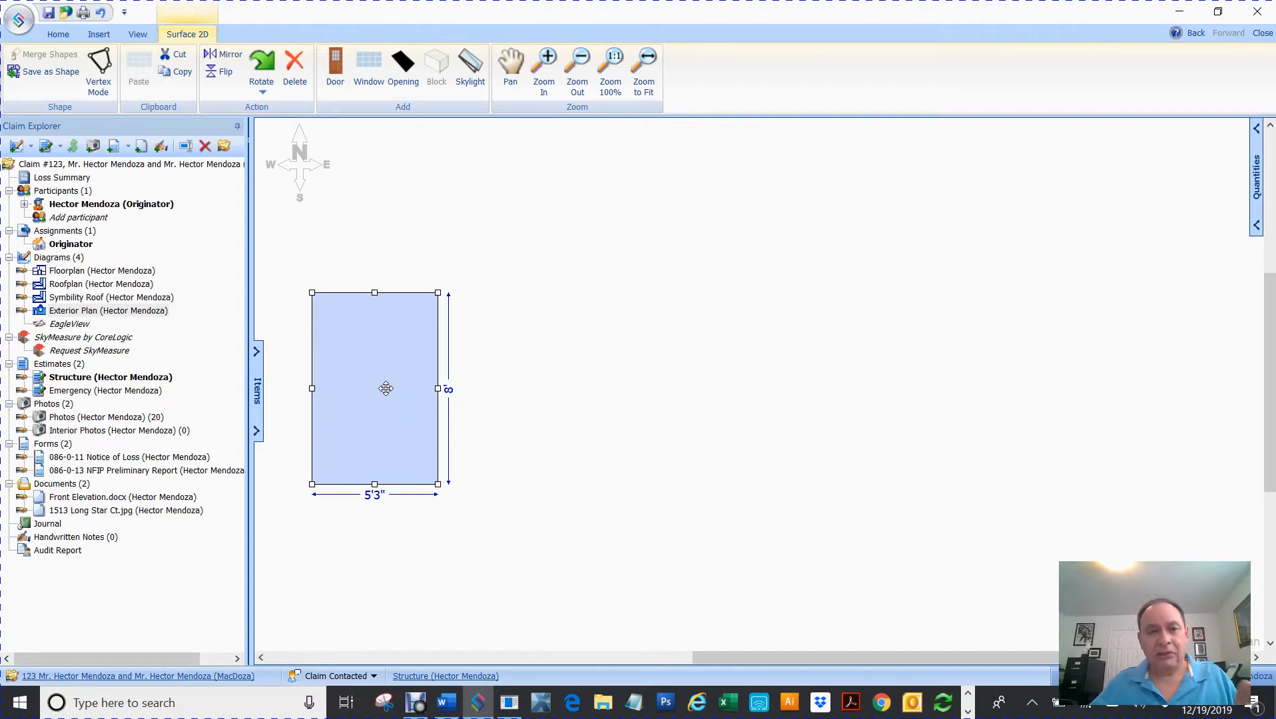
- Copy the 5'3" rectangle, snap the copy to its right, and make it 9'3" wide
click(170, 73)
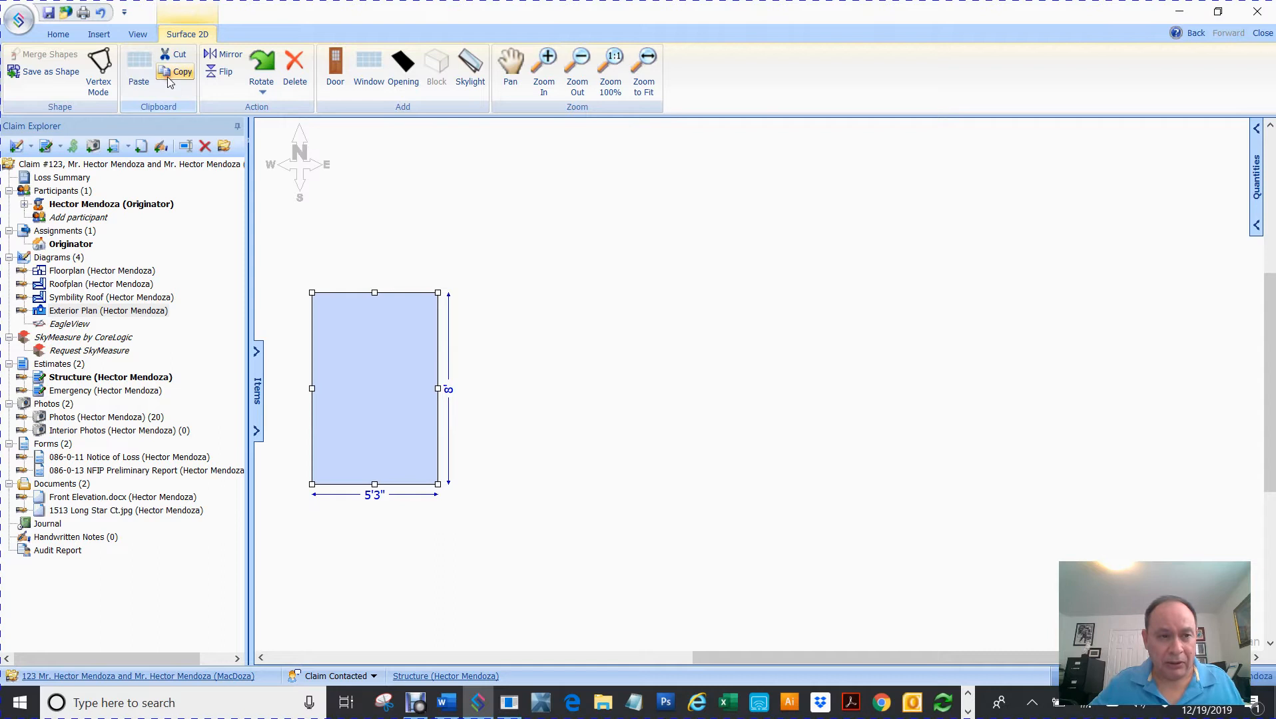
click(141, 68)
drag(756, 351, 498, 347)
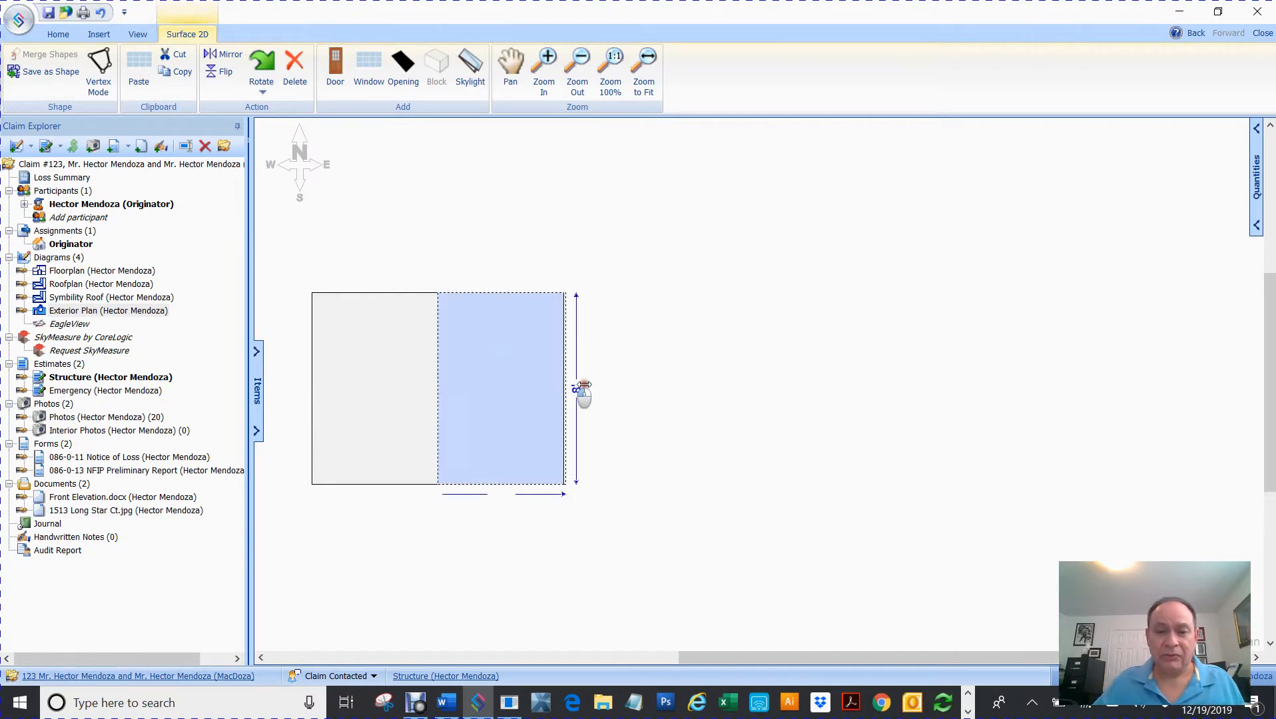
drag(563, 388, 623, 388)
click(526, 495)
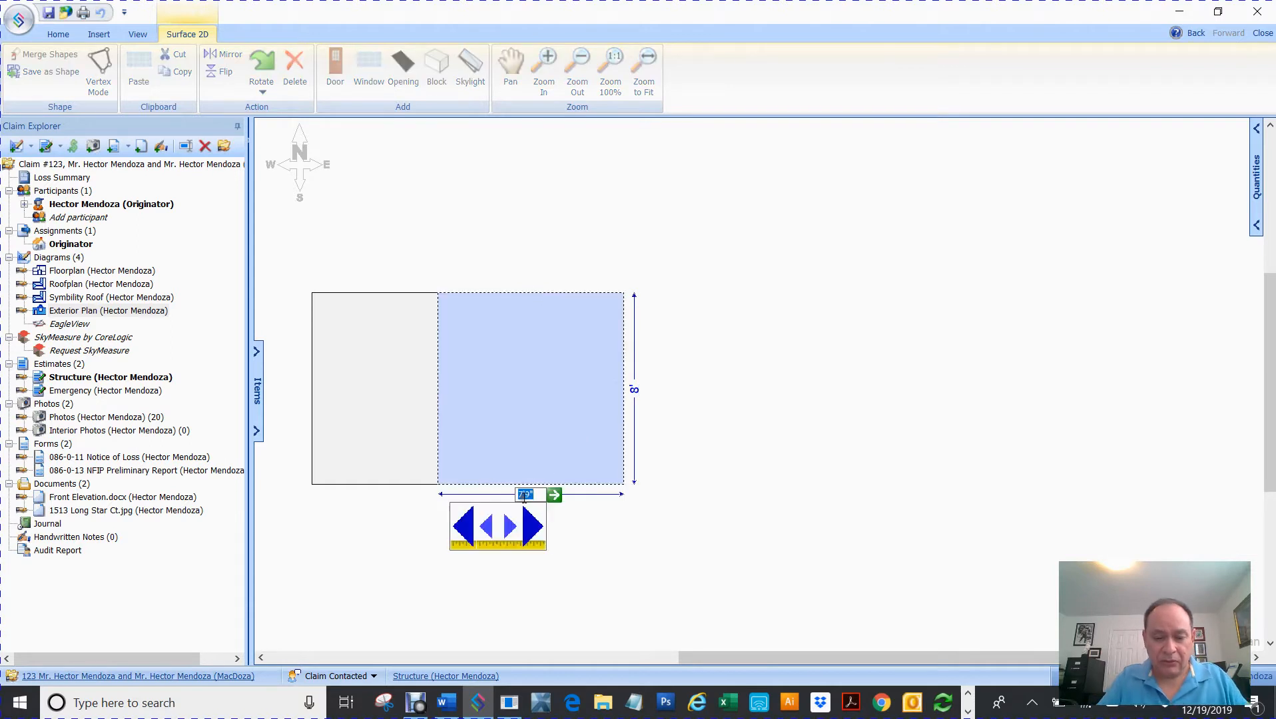
text(9)
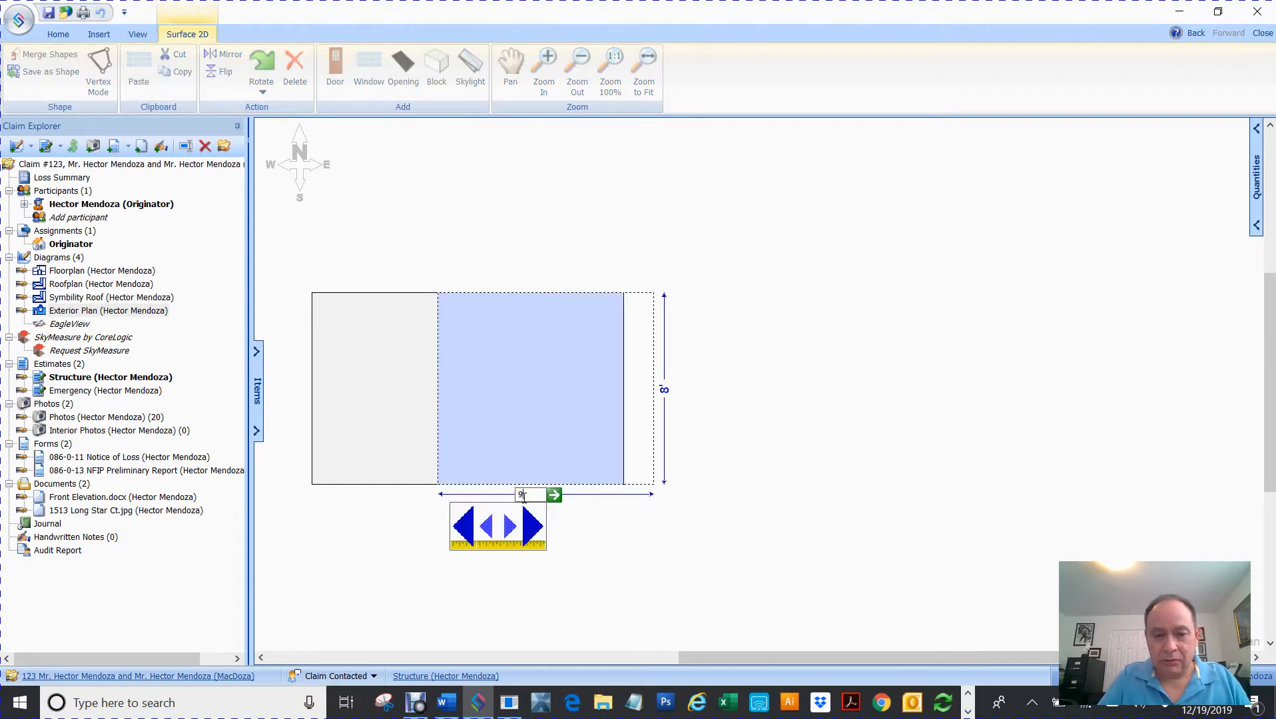
text('3)
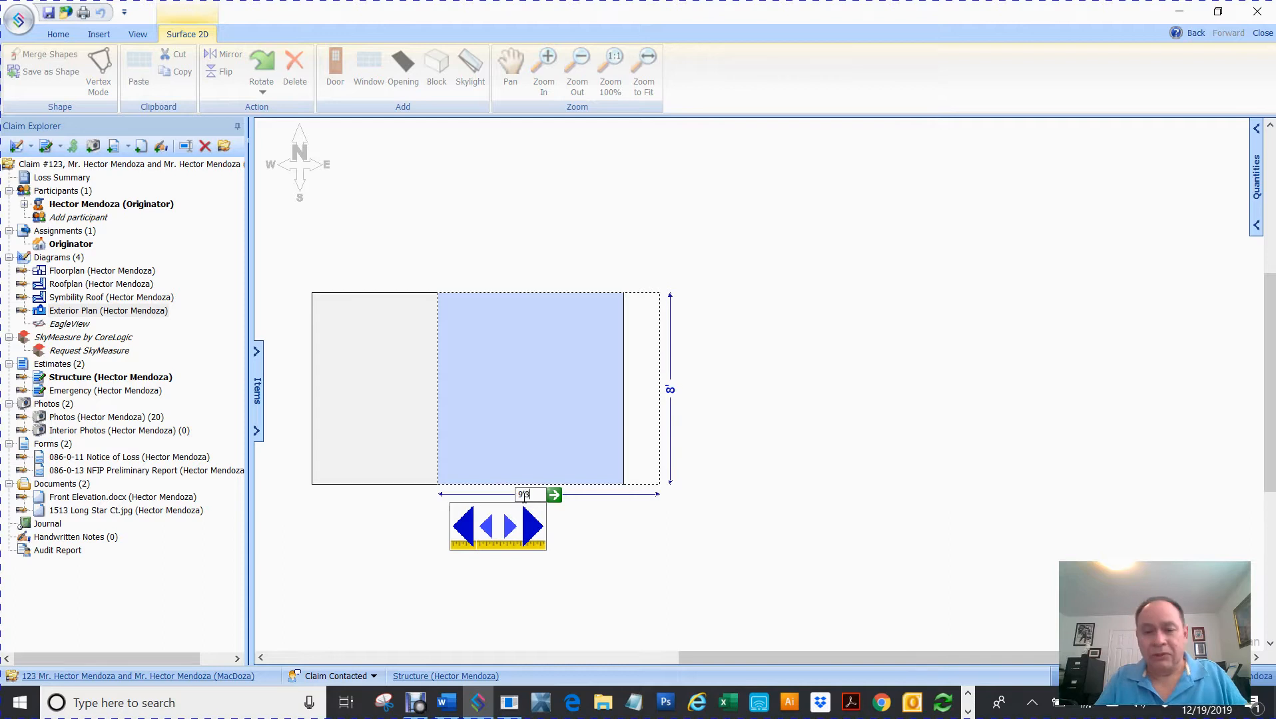
key(Return)
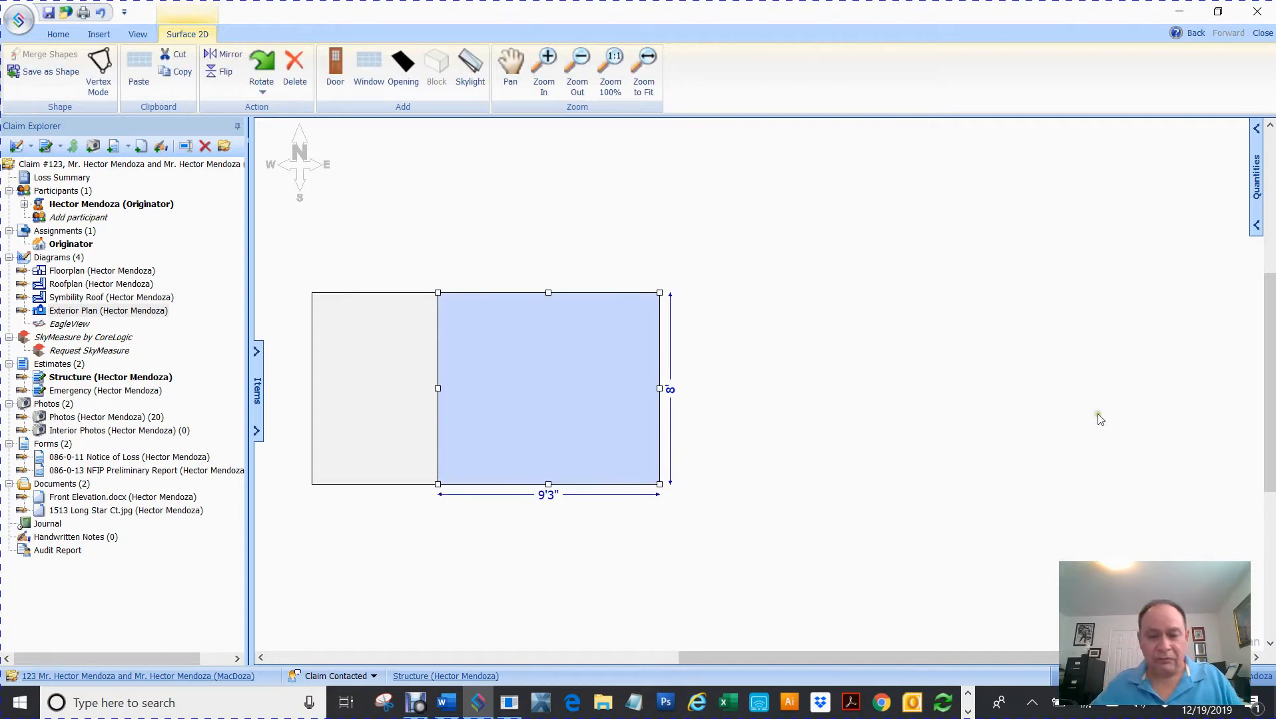
- Paste a third rectangle beside the 9'3" one and make it 13'8" wide
key(ctrl+v)
drag(763, 353, 722, 359)
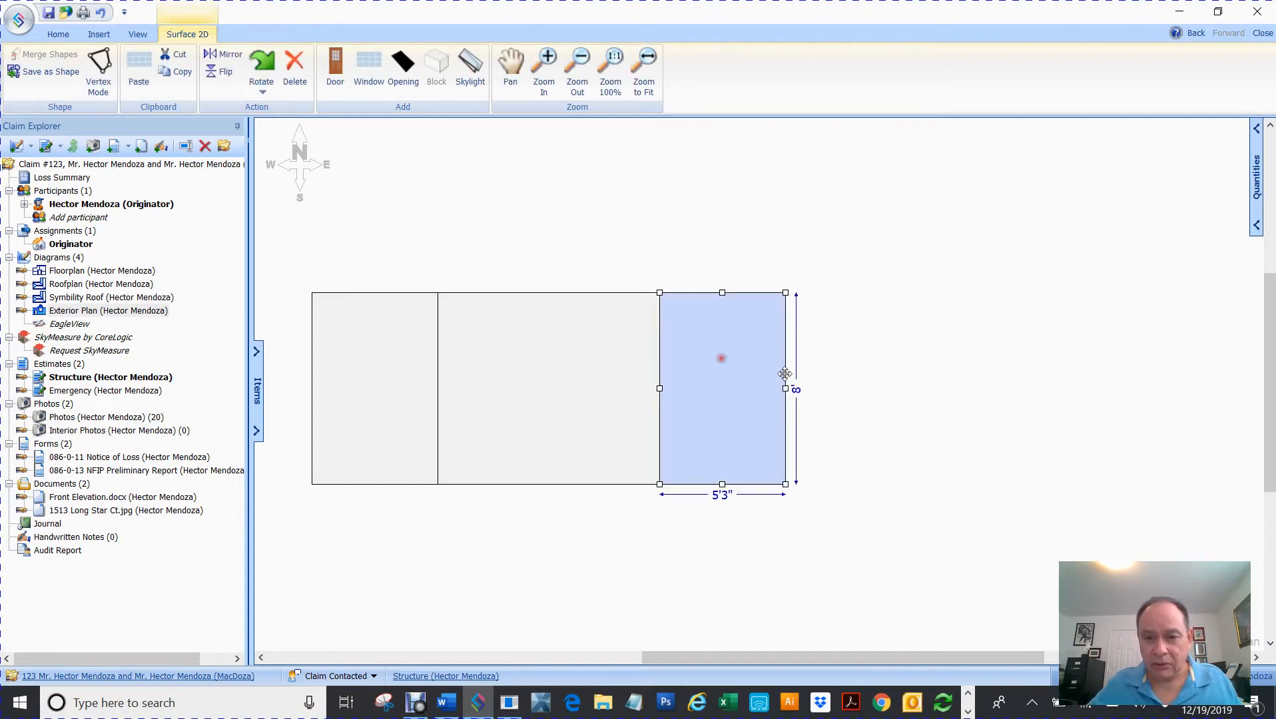
drag(786, 389, 850, 388)
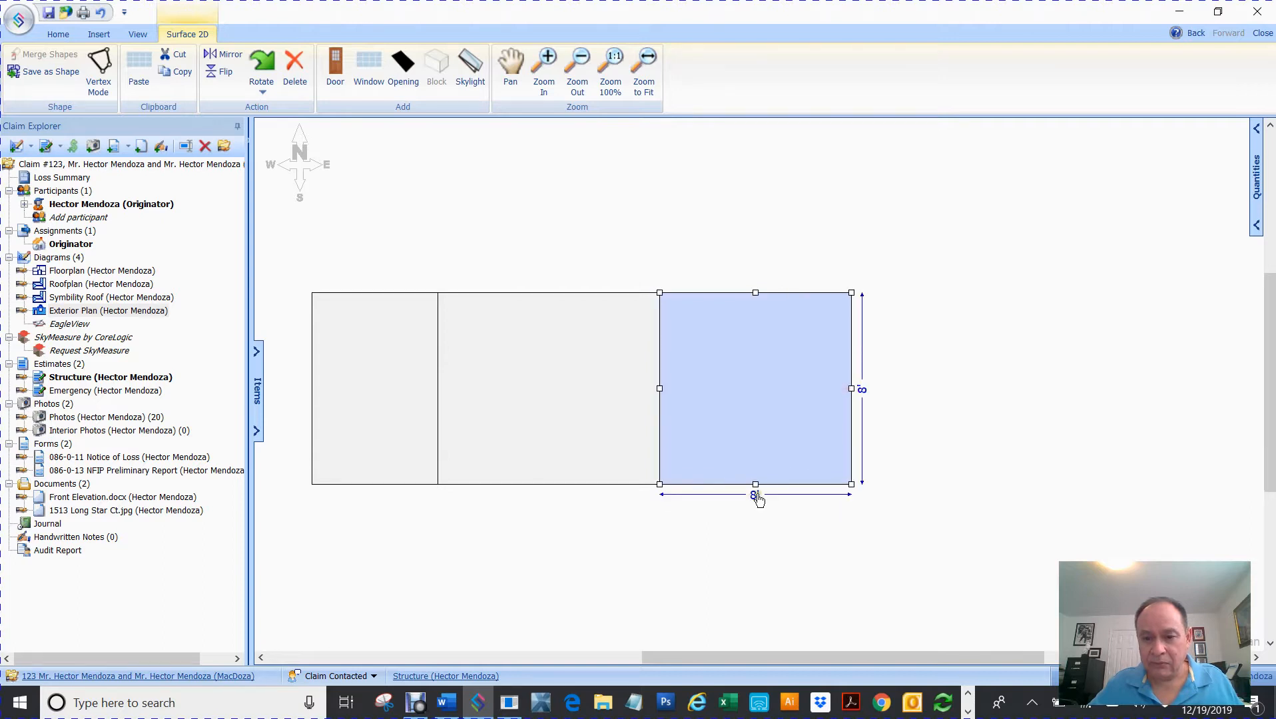
click(754, 496)
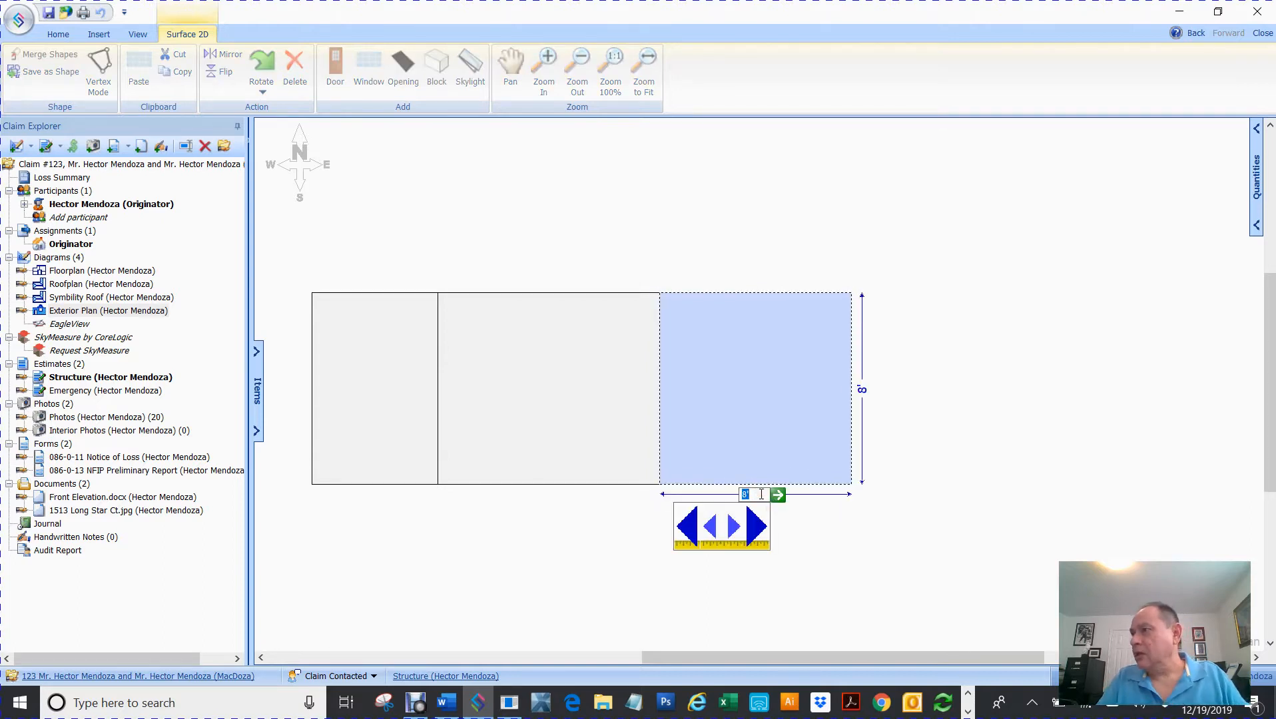
text(13'8)
key(Return)
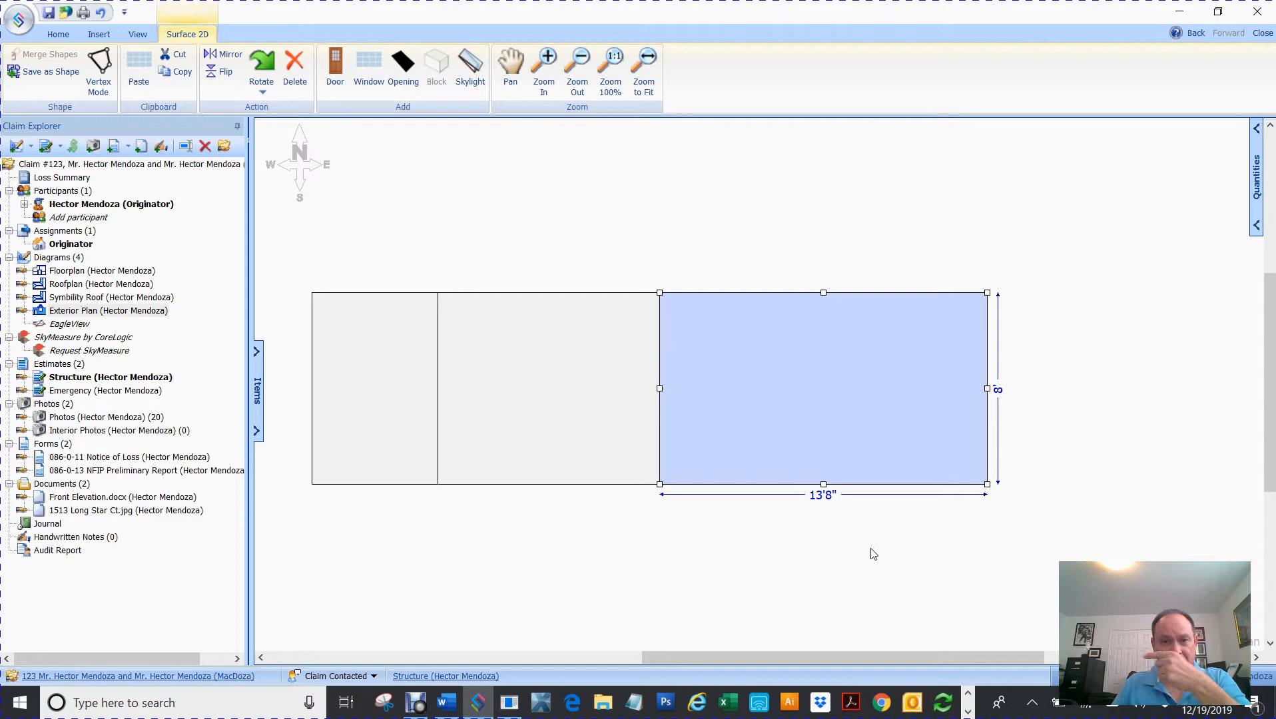
scroll(874, 554, right, 12)
scroll(875, 554, right, 5)
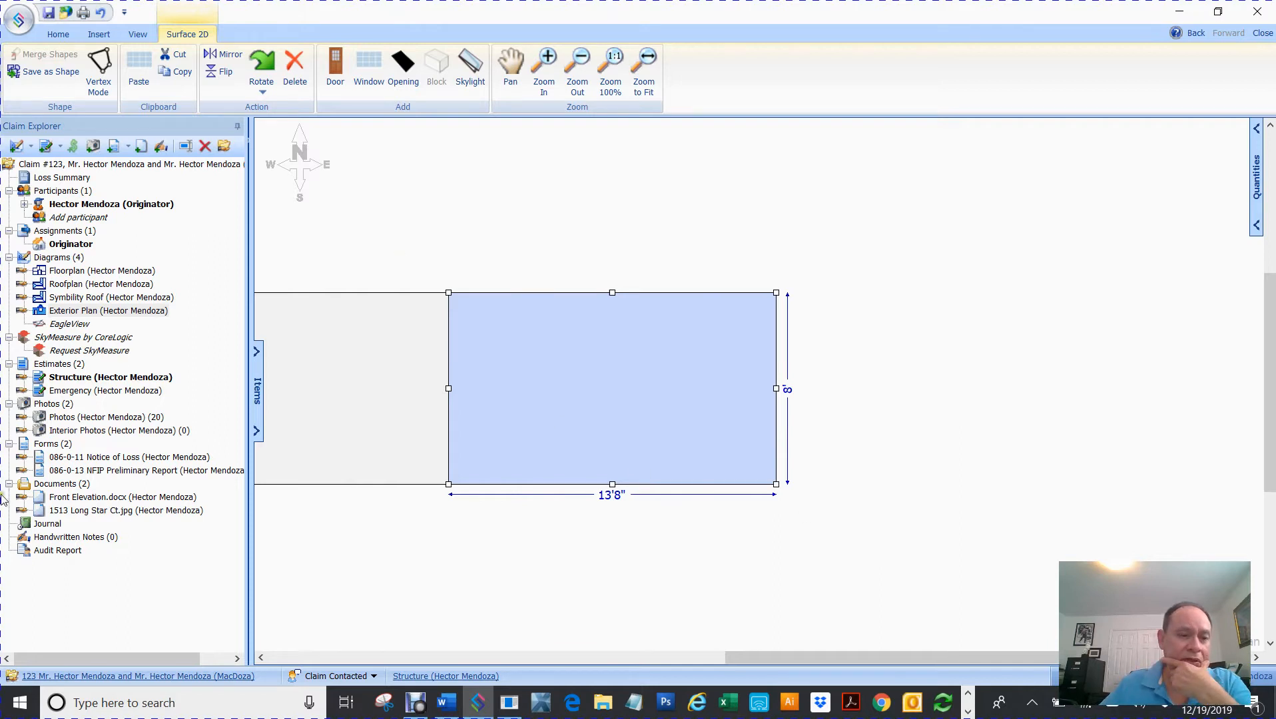
- Hide the claim tree, then add a 2'-wide wall at the row's right end
click(237, 129)
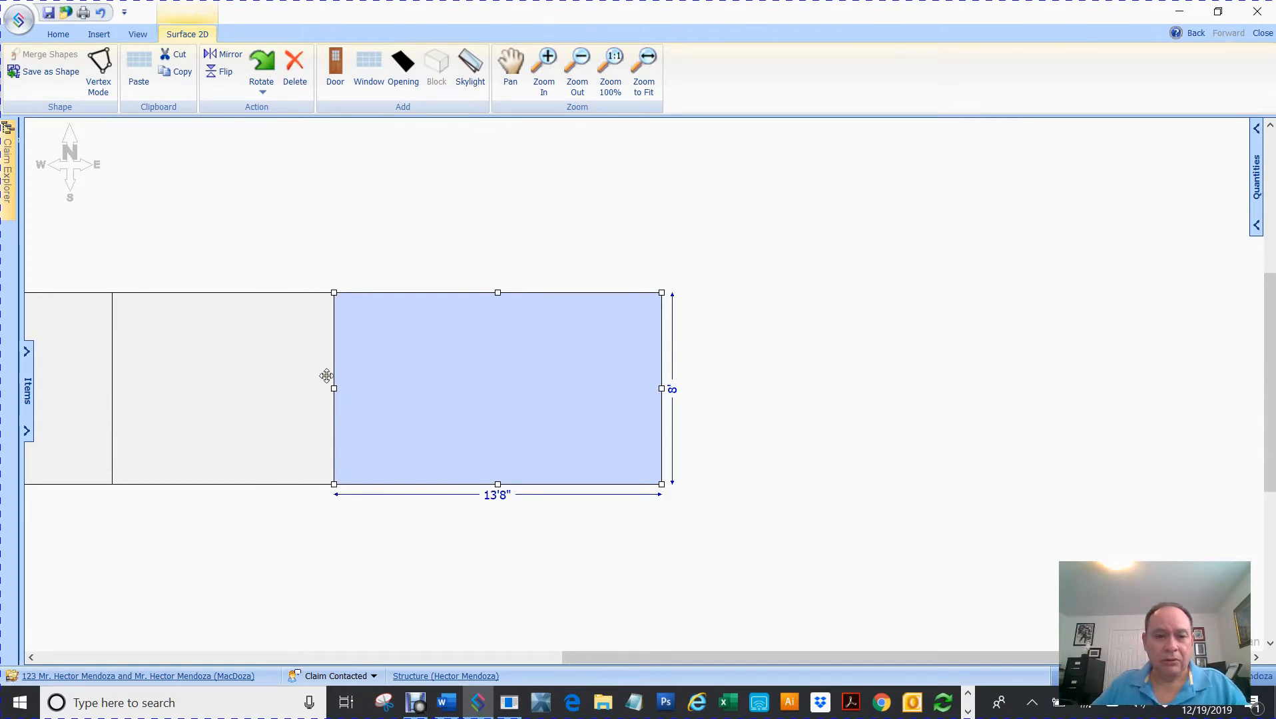
click(257, 391)
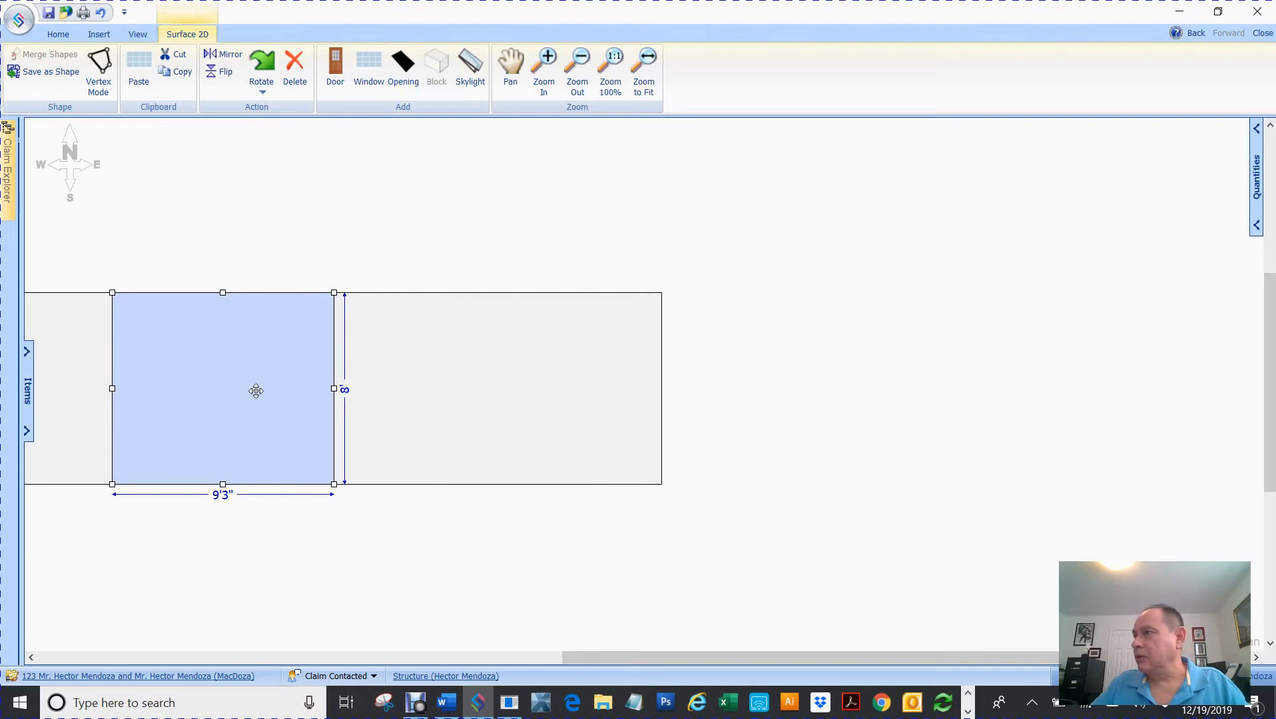
click(437, 393)
click(716, 394)
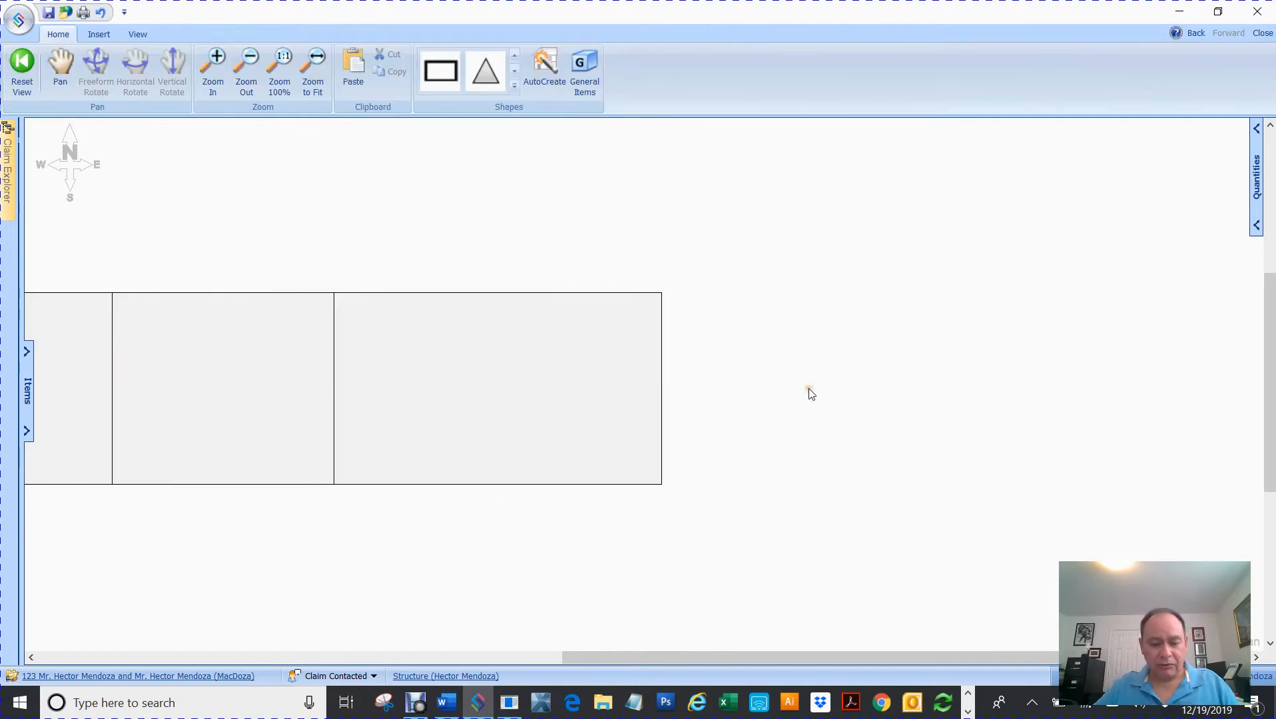
key(ctrl+v)
drag(761, 353, 725, 364)
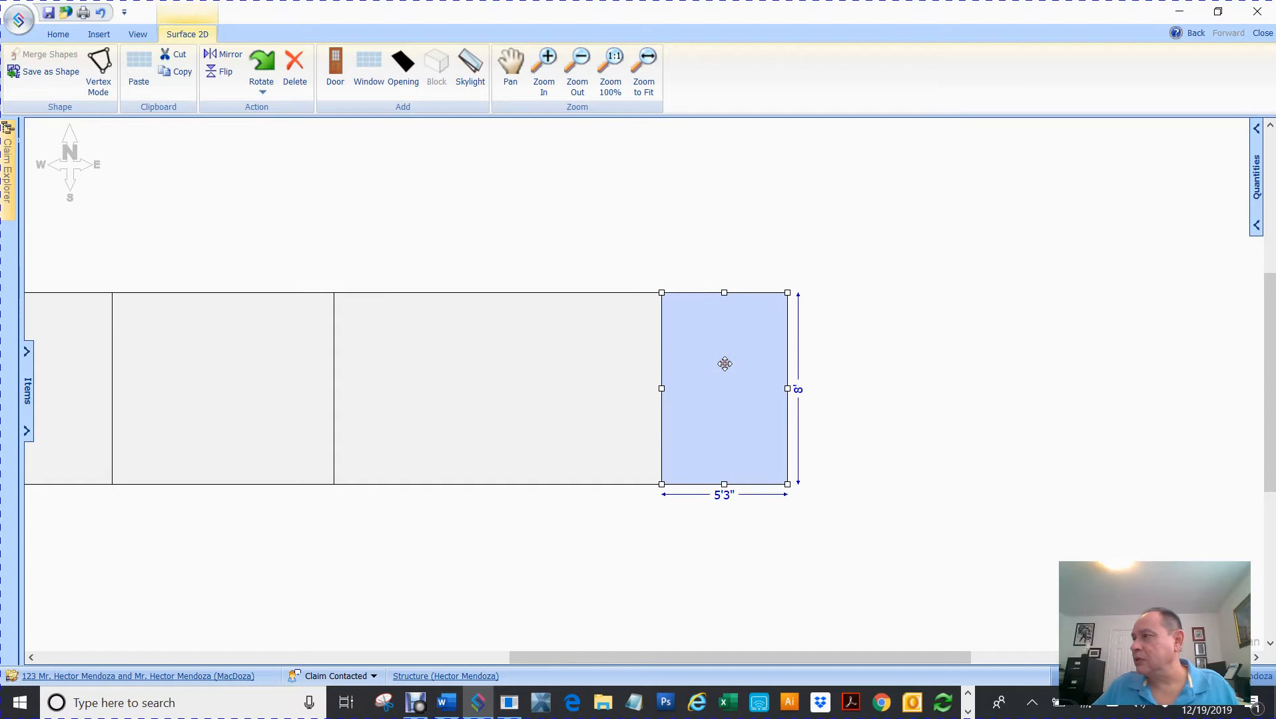
click(731, 501)
text(2'7)
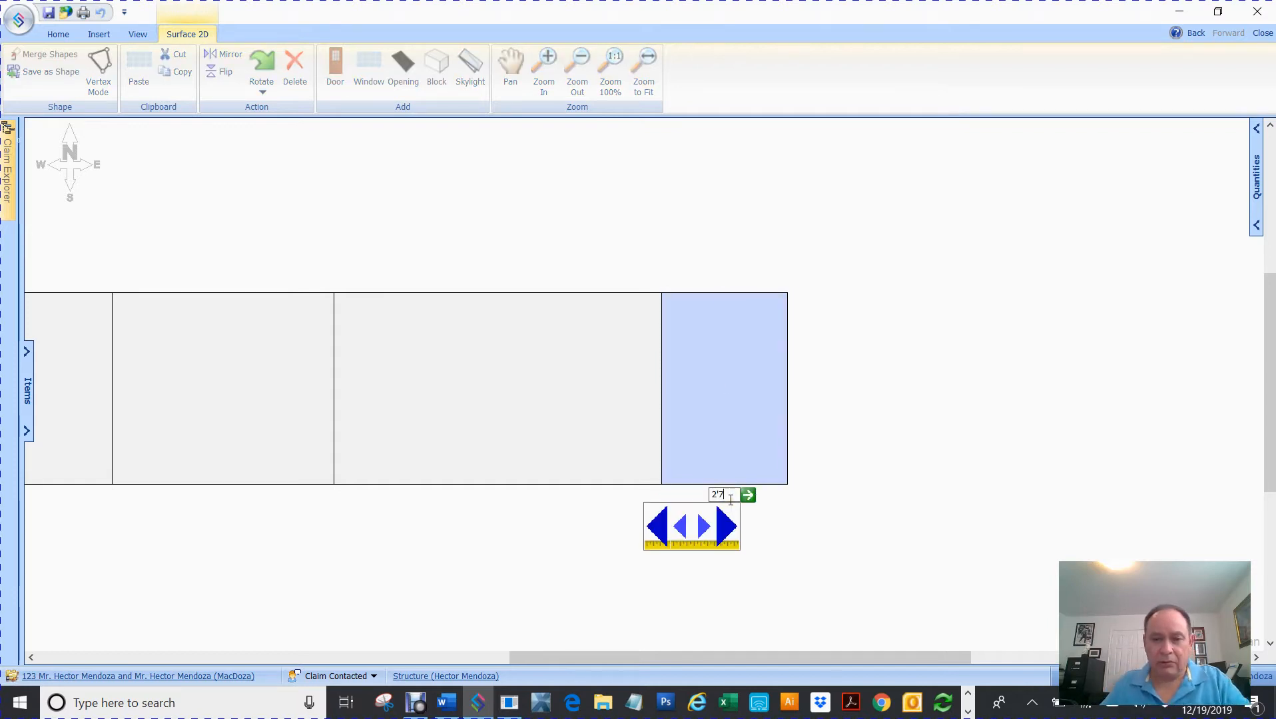
key(Return)
- Add a 15'7"-wide wall against the narrow wall, then paste another 5'3" copy
key(ctrl+v)
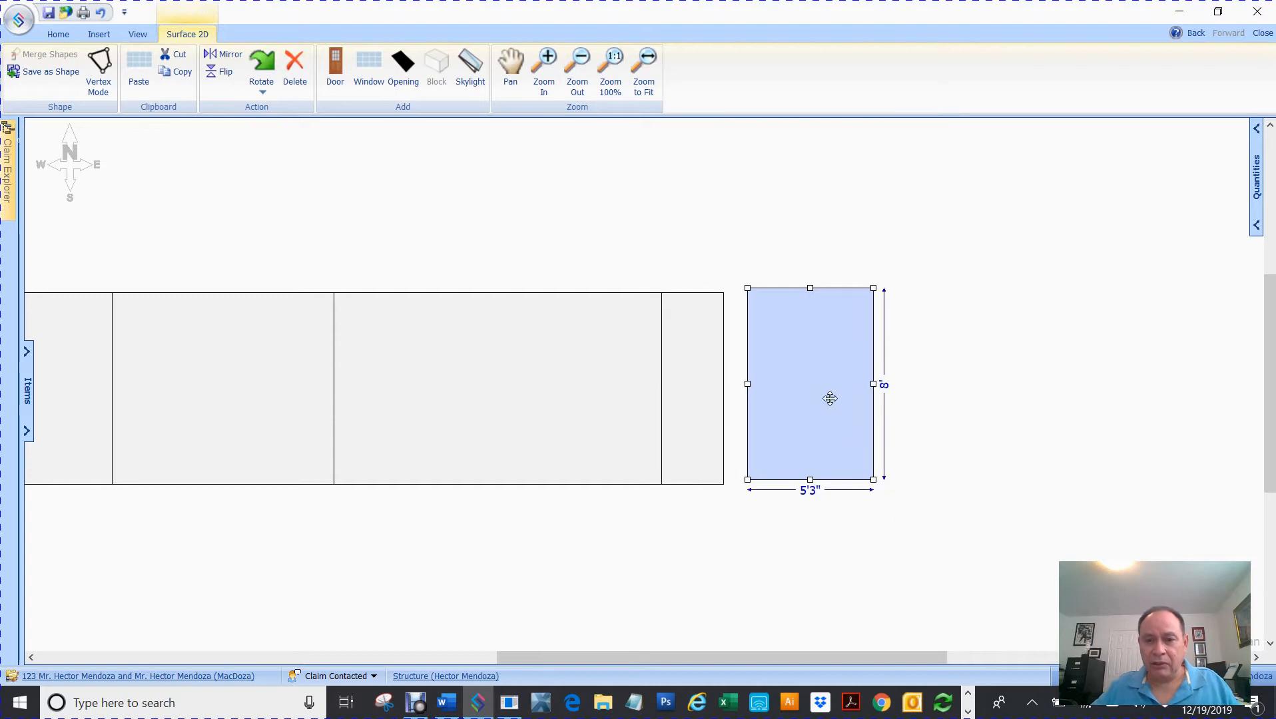
drag(812, 373, 780, 381)
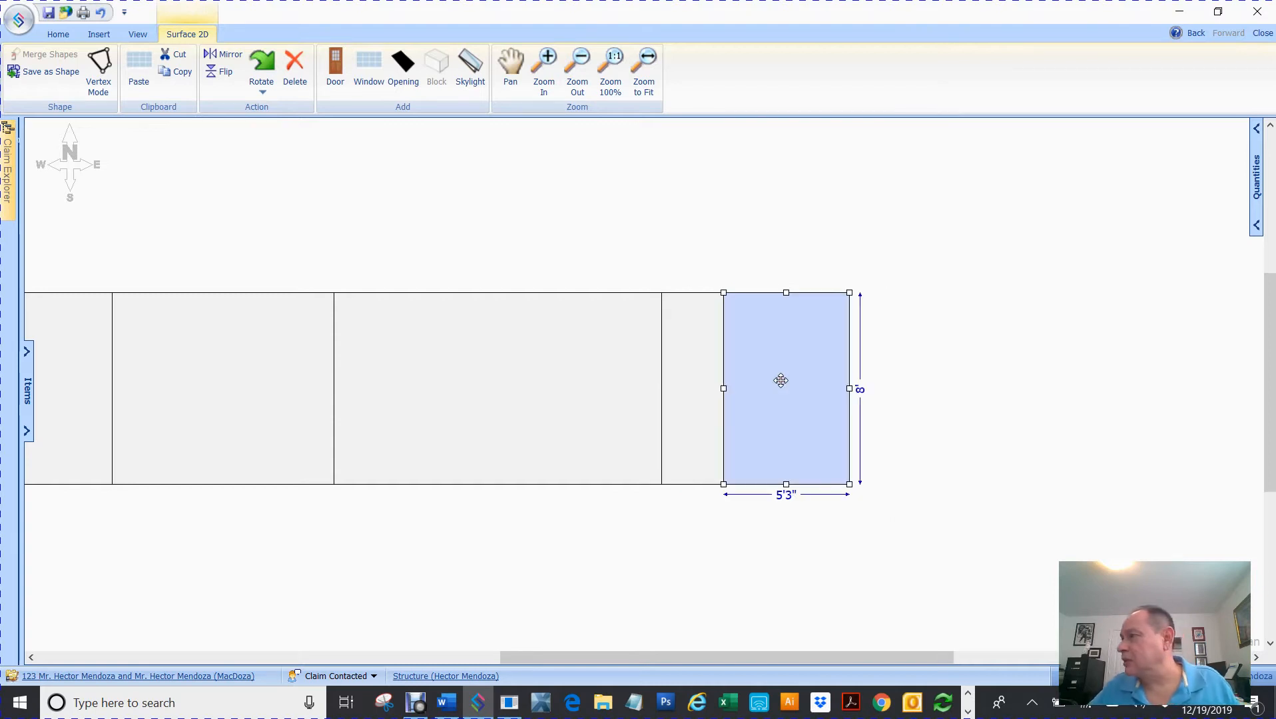
drag(849, 389, 859, 400)
click(789, 496)
text(15'7")
key(Return)
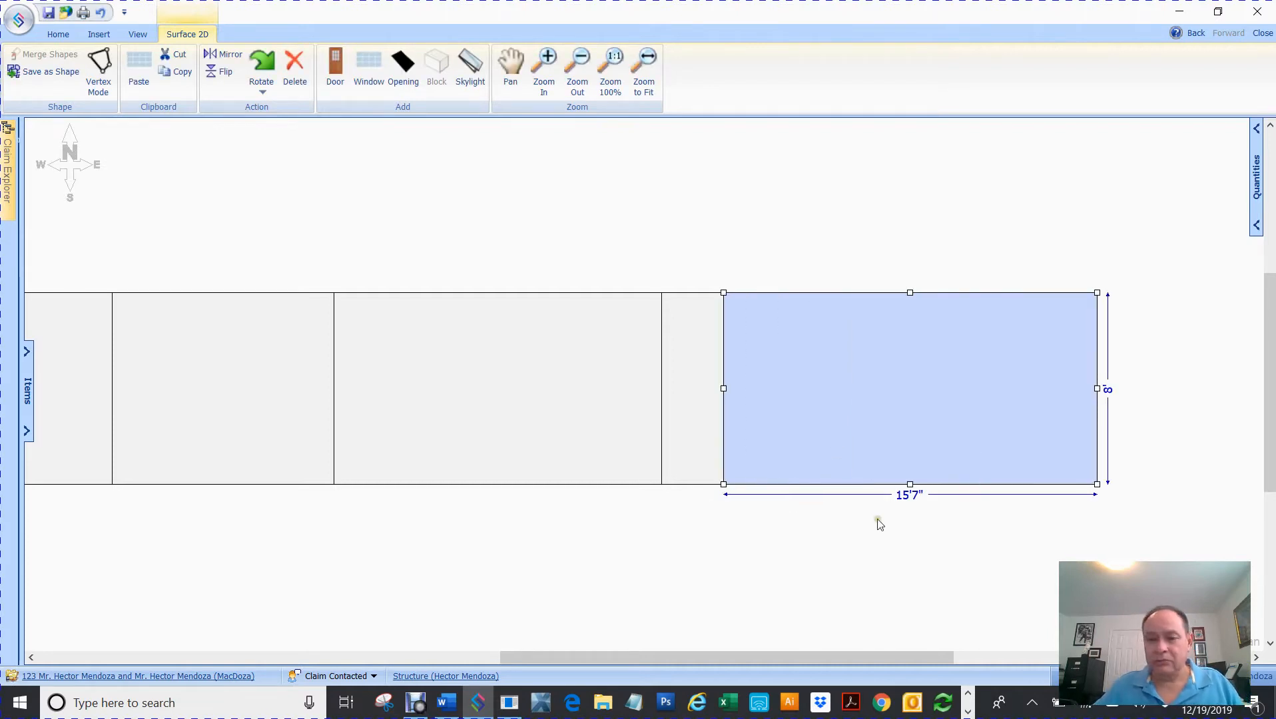
key(Right)
key(Right)
key(Right)
key(Right)
key(Right)
key(Right)
key(Right)
key(Right)
key(Right)
key(Right)
key(Right)
key(Right)
key(Right)
key(Right)
key(Right)
key(Right)
key(Right)
key(Right)
key(Right)
key(Right)
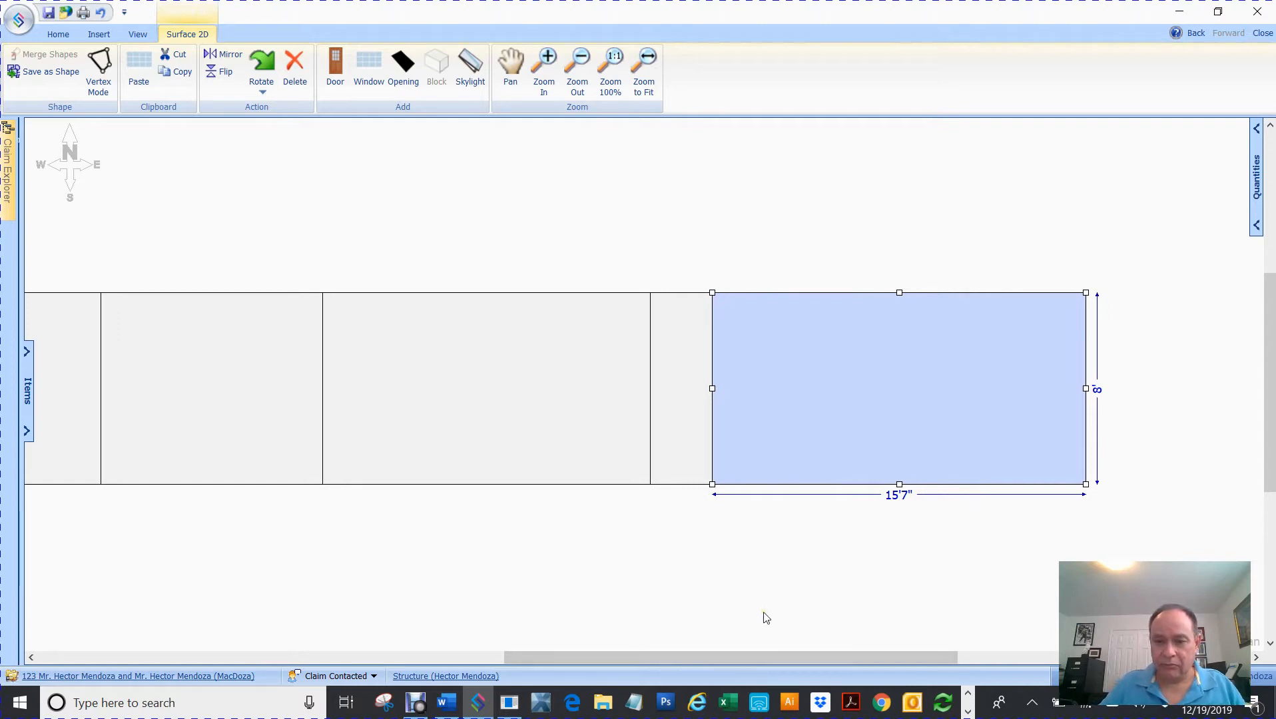
key(ctrl+v)
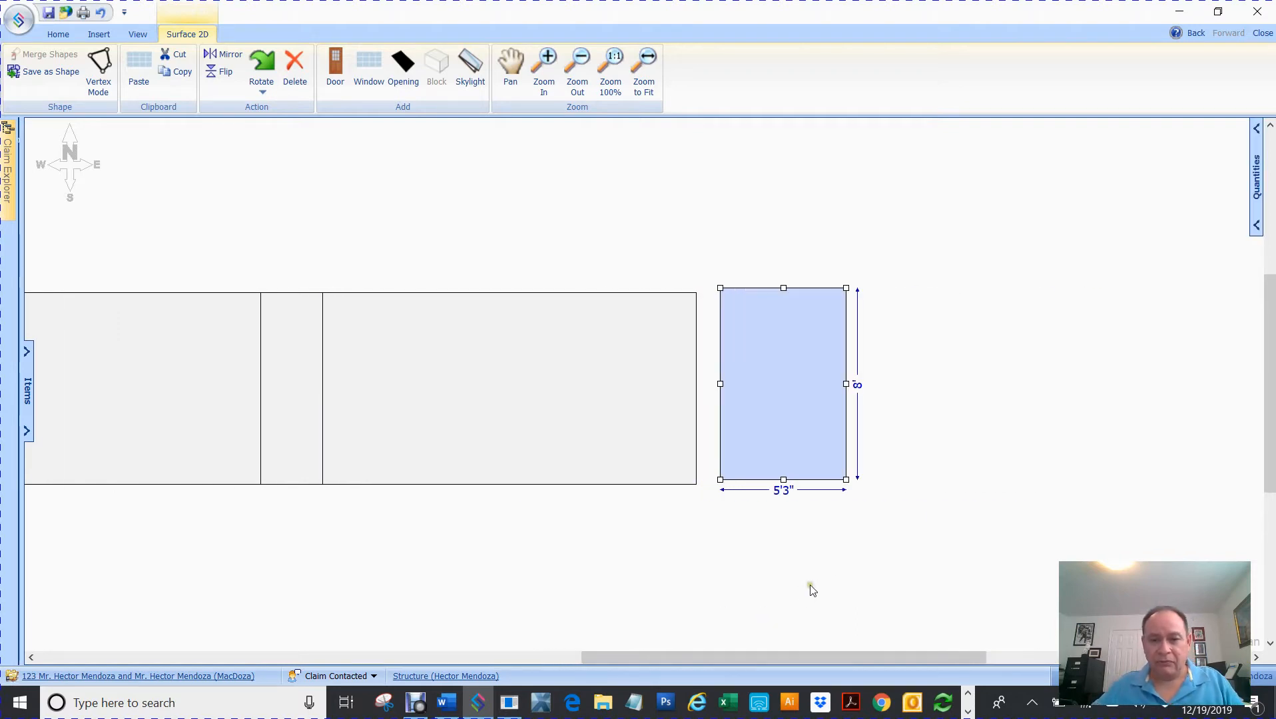
- Snap the pasted rectangle to the row's end and set its width to 10'4"
drag(817, 397, 846, 388)
click(764, 503)
text(1)
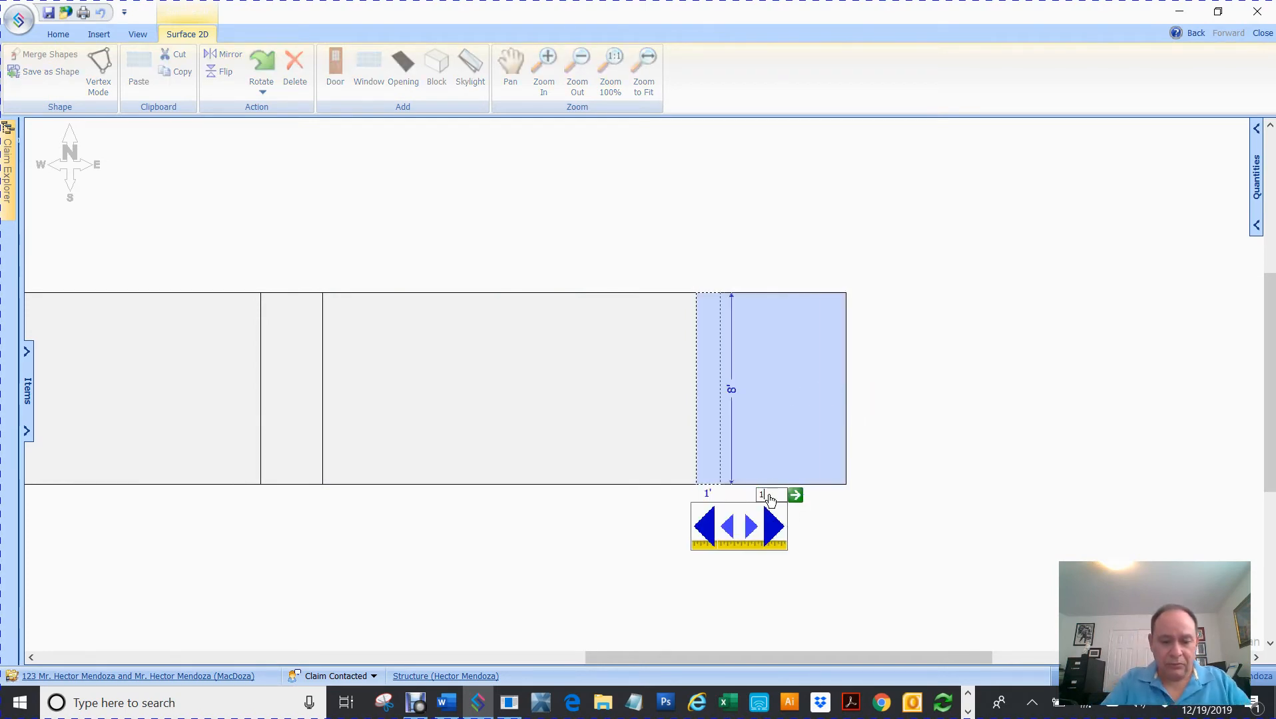
text(0 4)
key(Return)
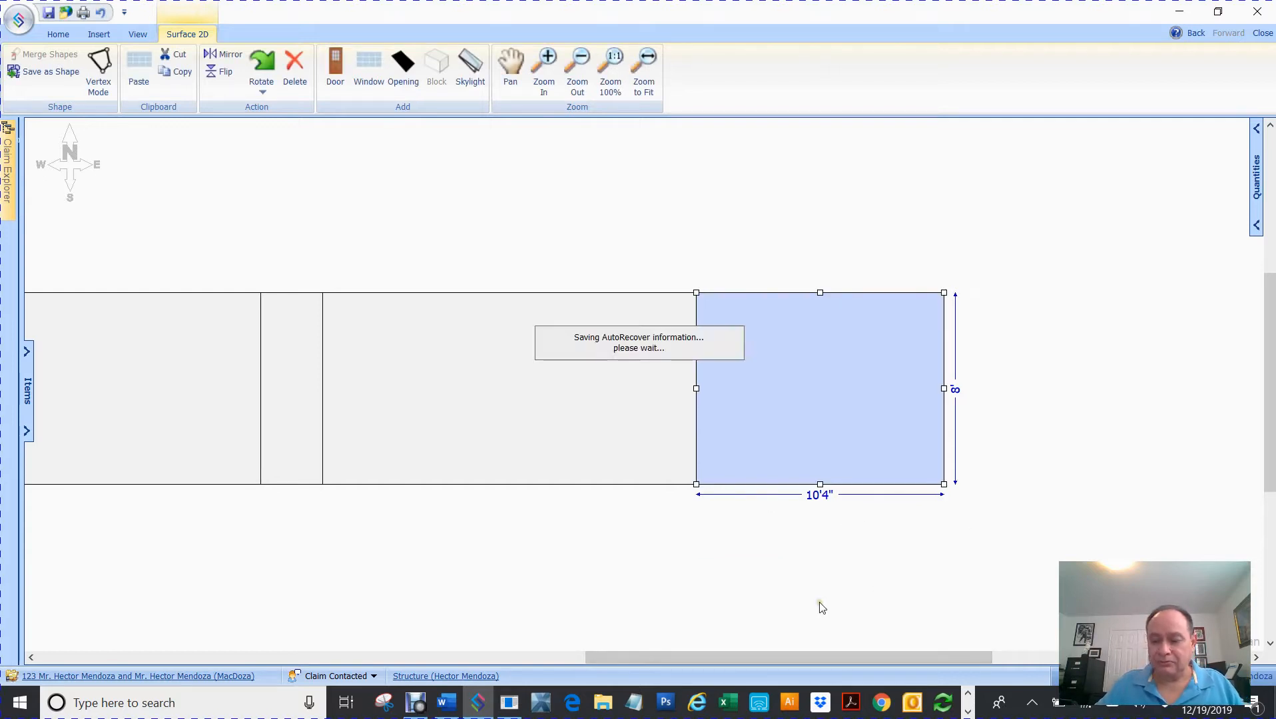
- Paste another wall at the row's right end and set its width to 12'8"
scroll(822, 608, right, 20)
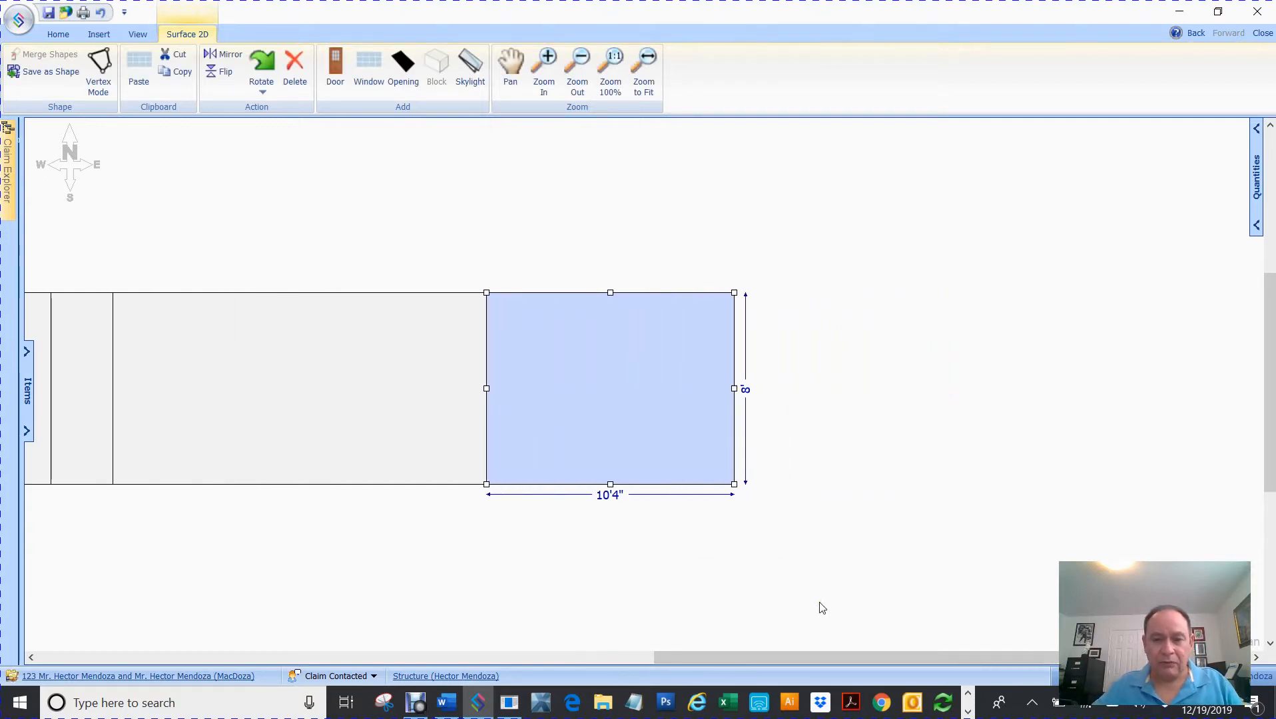
key(ctrl+v)
drag(812, 350, 794, 357)
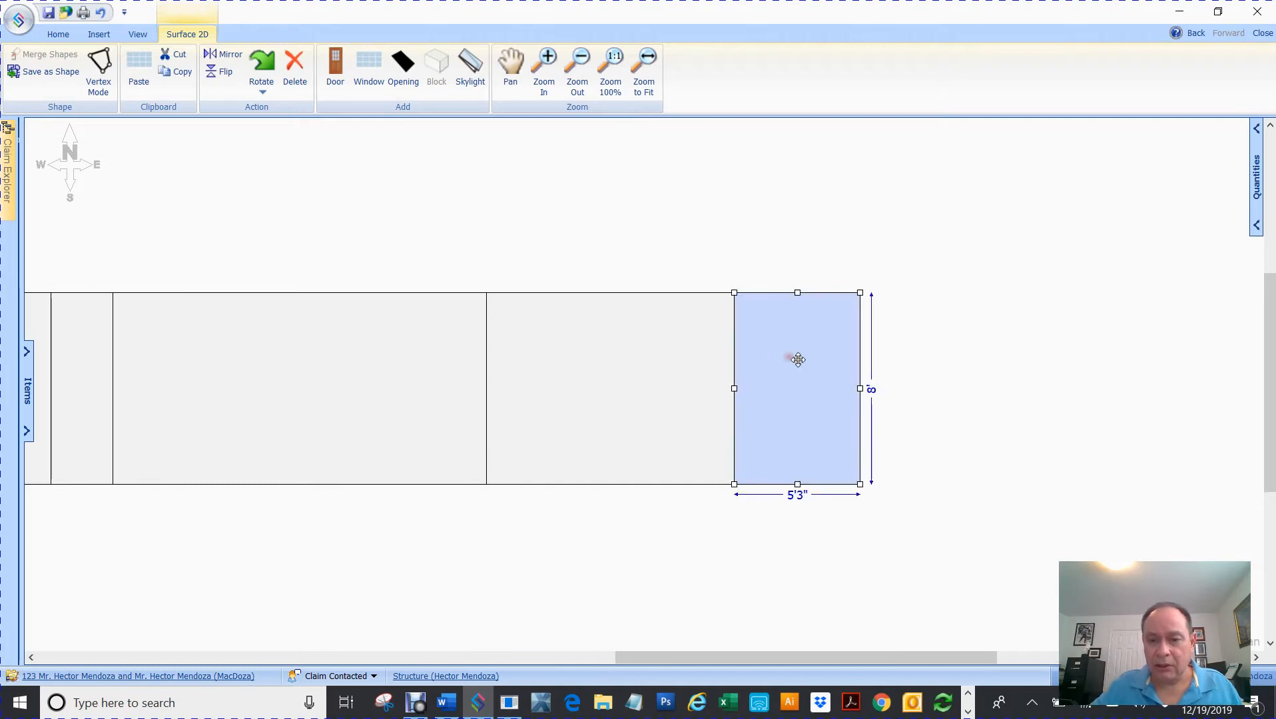
drag(862, 385, 915, 388)
click(833, 496)
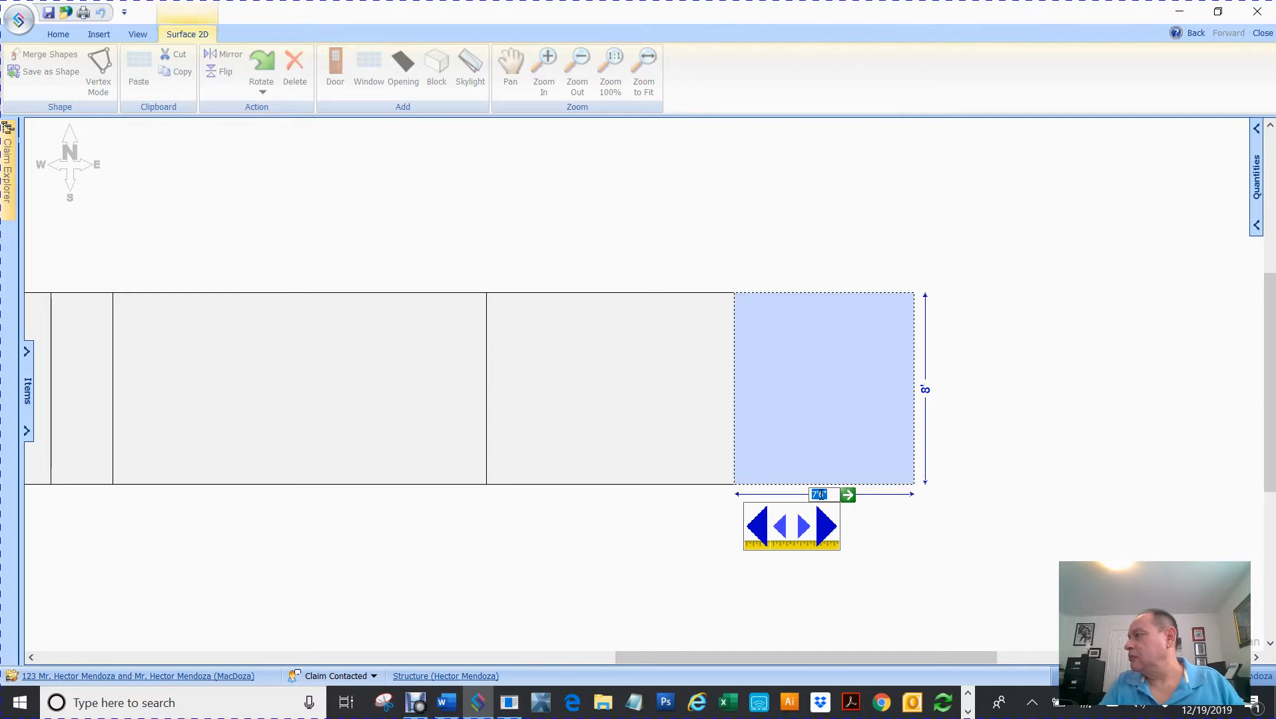
text(12)
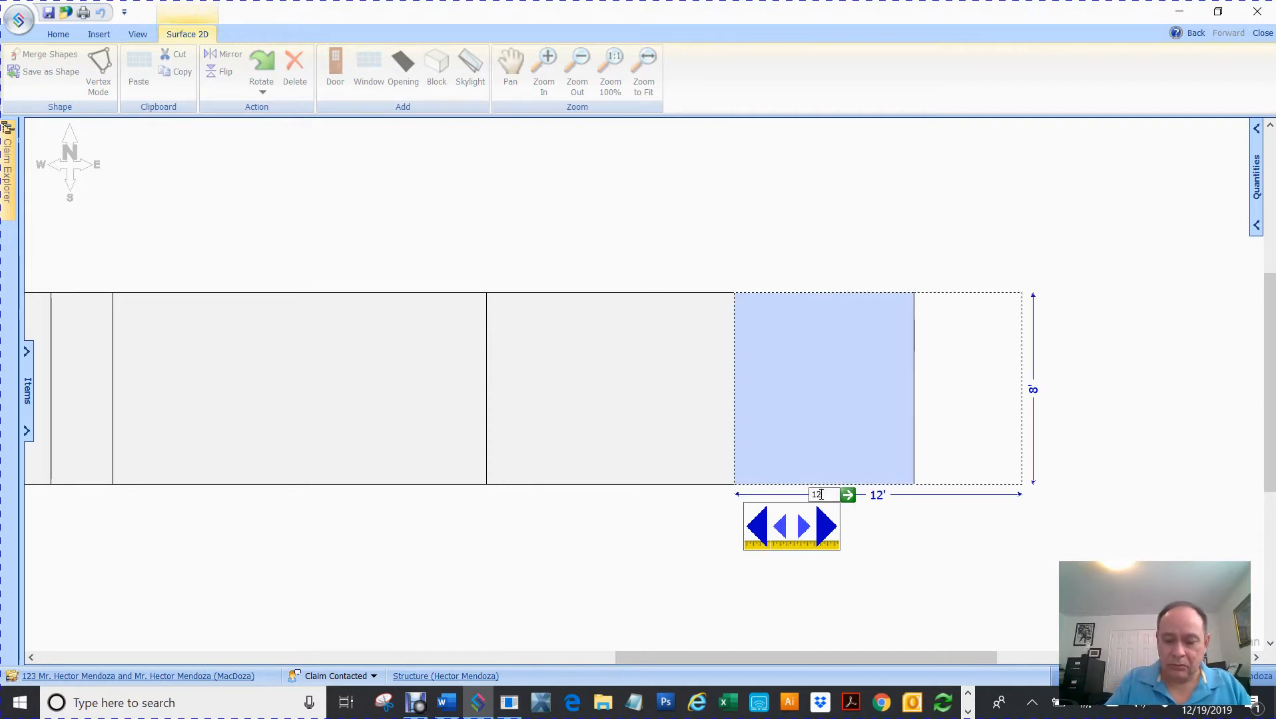
key(BackSpace)
text(2'8)
key(Return)
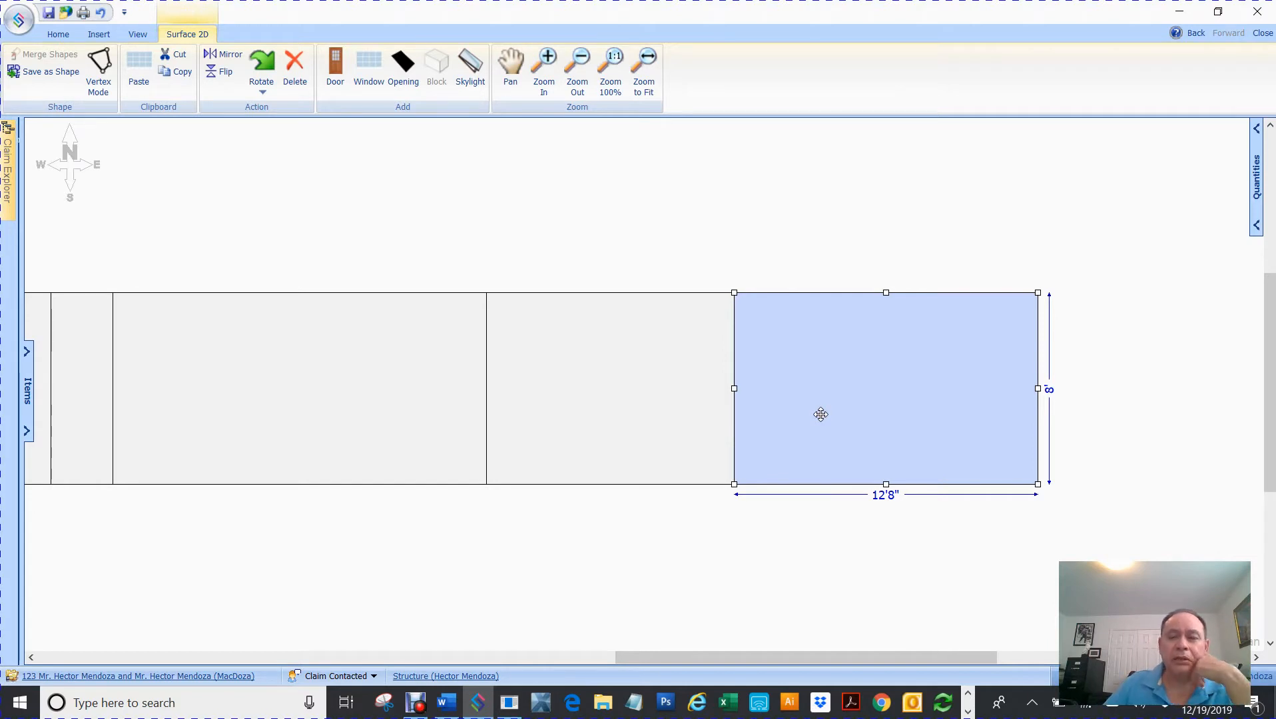
mouse_move(1274, 173)
mouse_down()
mouse_move(655, 251)
mouse_move(726, 80)
mouse_move(883, 80)
mouse_move(844, 73)
mouse_up()
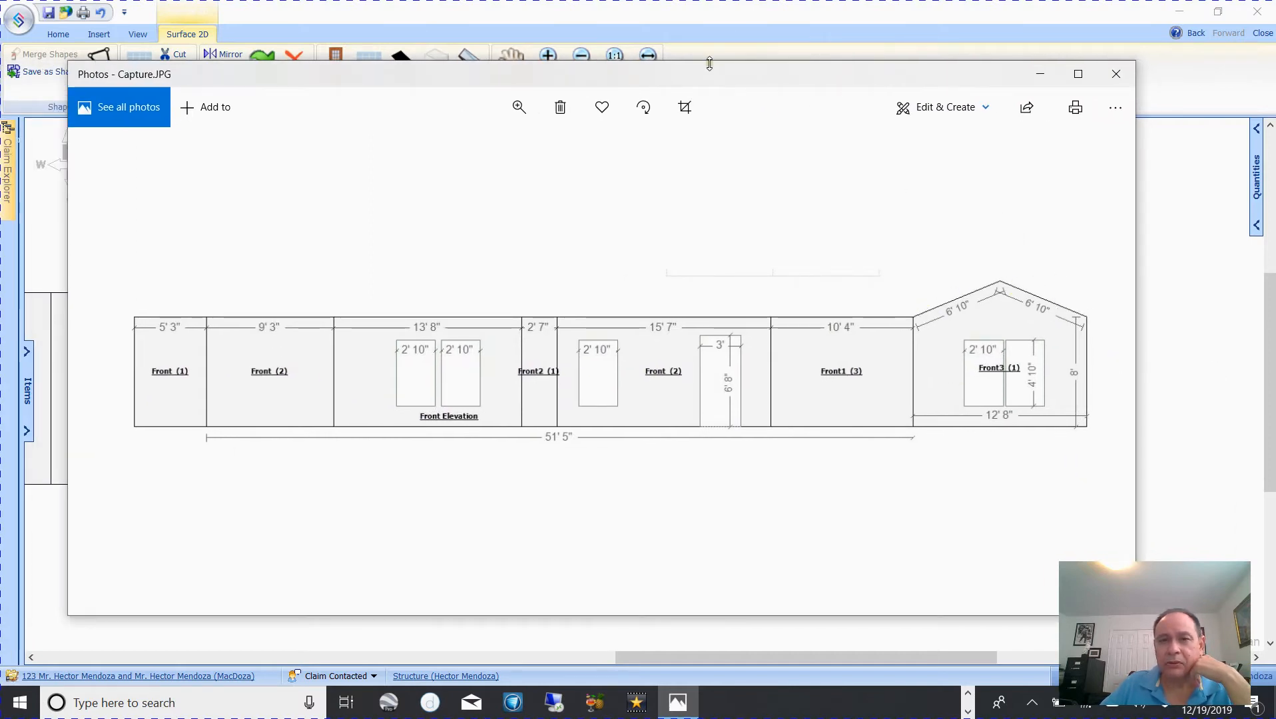
mouse_move(678, 72)
mouse_down()
mouse_move(1275, 124)
mouse_move(1274, 153)
mouse_up()
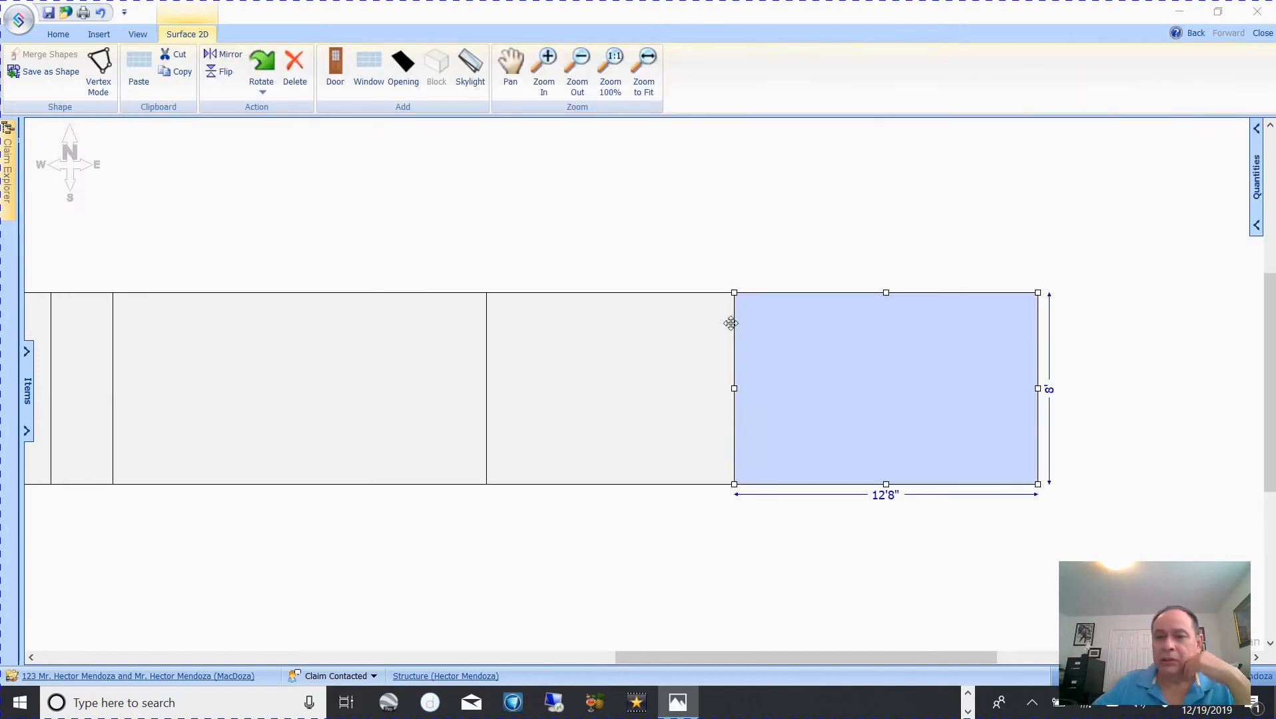
click(812, 233)
click(861, 338)
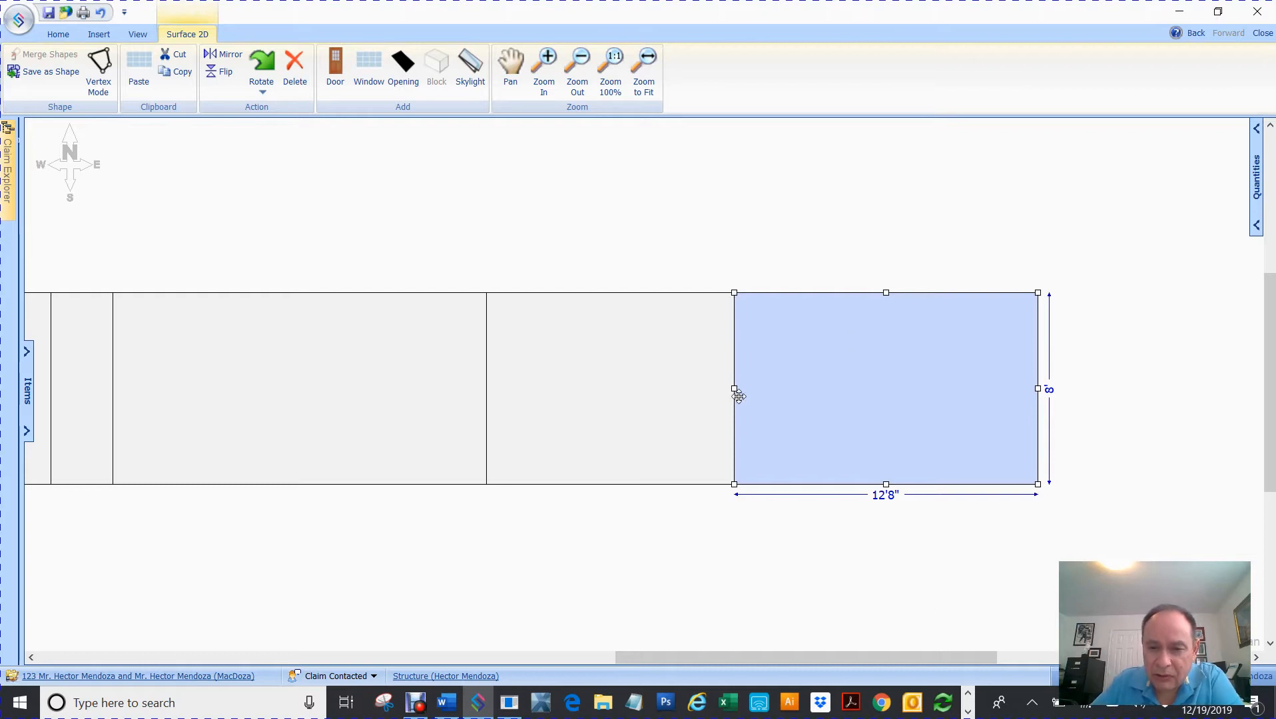
drag(893, 297, 889, 206)
key(ctrl+z)
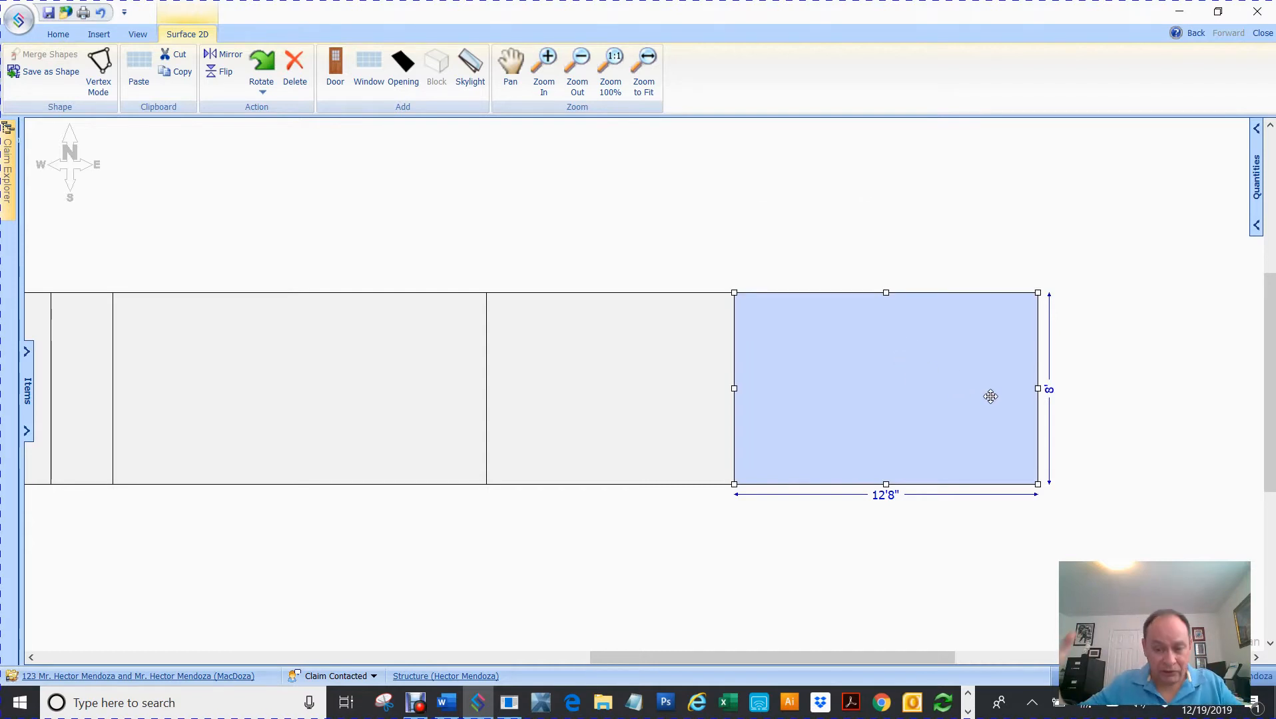
drag(1038, 387, 1092, 387)
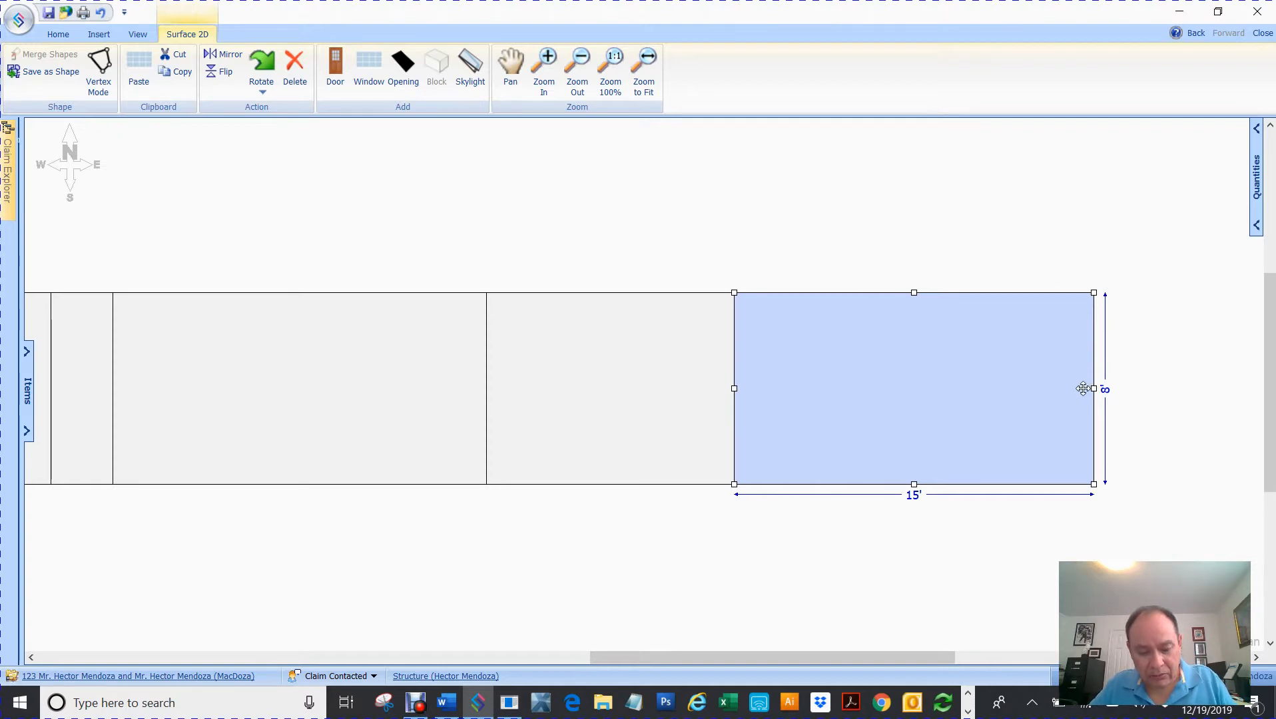
key(ctrl+z)
drag(1035, 484, 1099, 554)
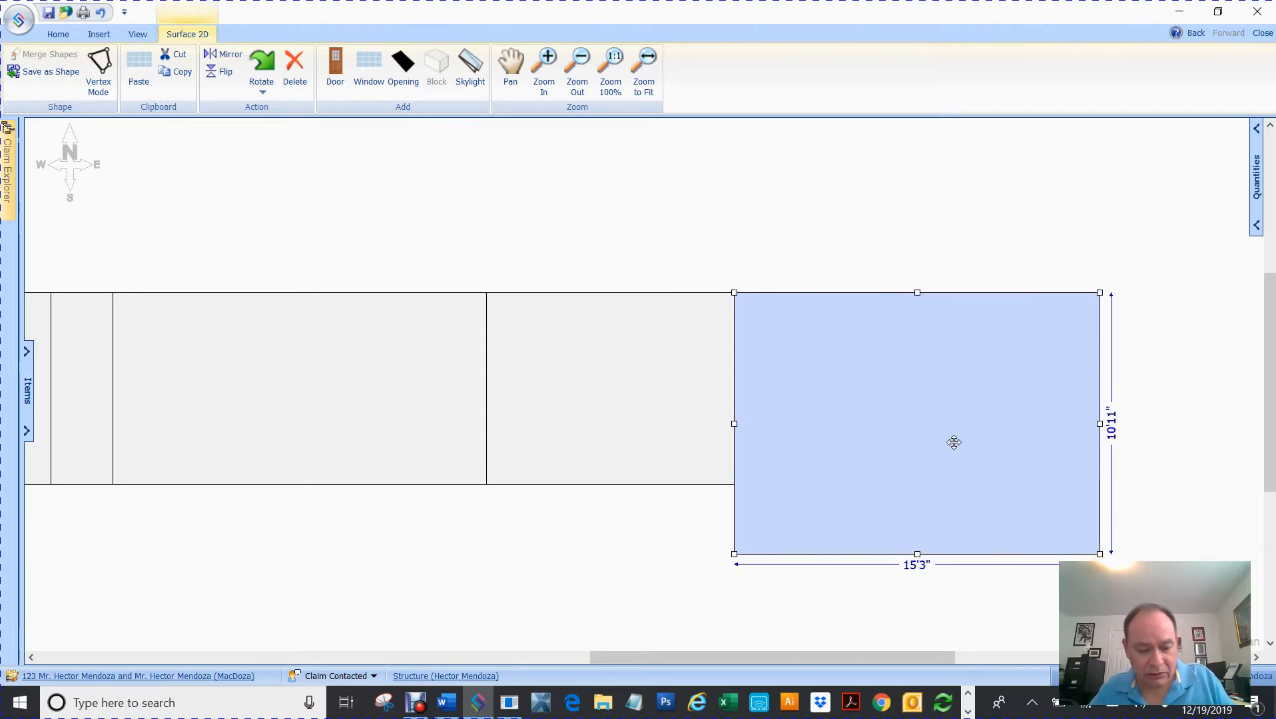
key(ctrl+z)
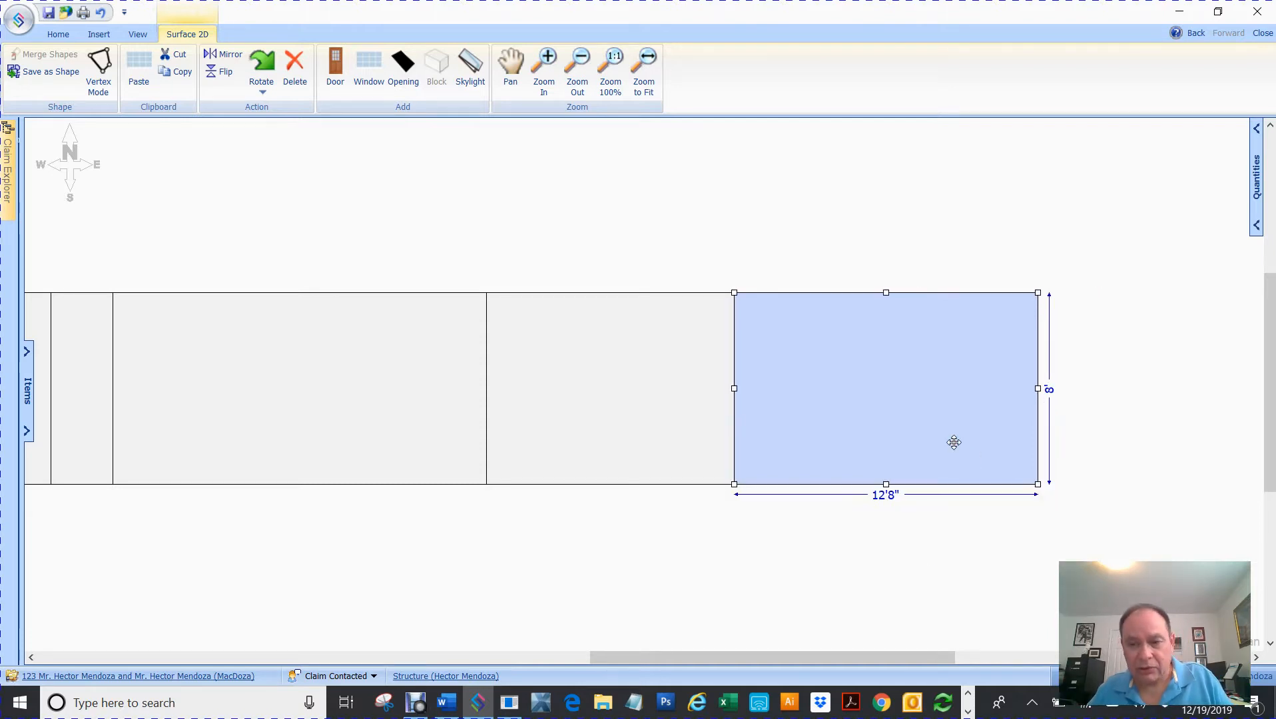
- Raise the 12'8" end wall's top midpoint vertex into a gable peak with two 6'9" roof edges
right_click(915, 379)
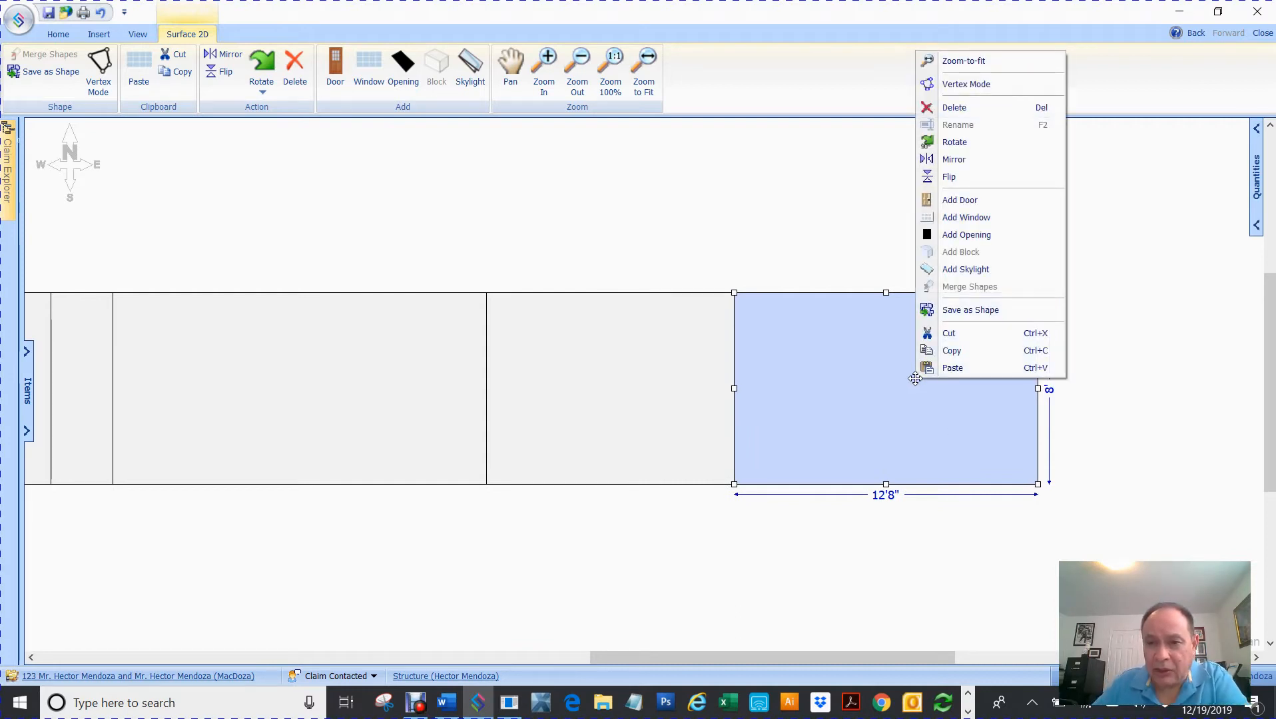
click(984, 94)
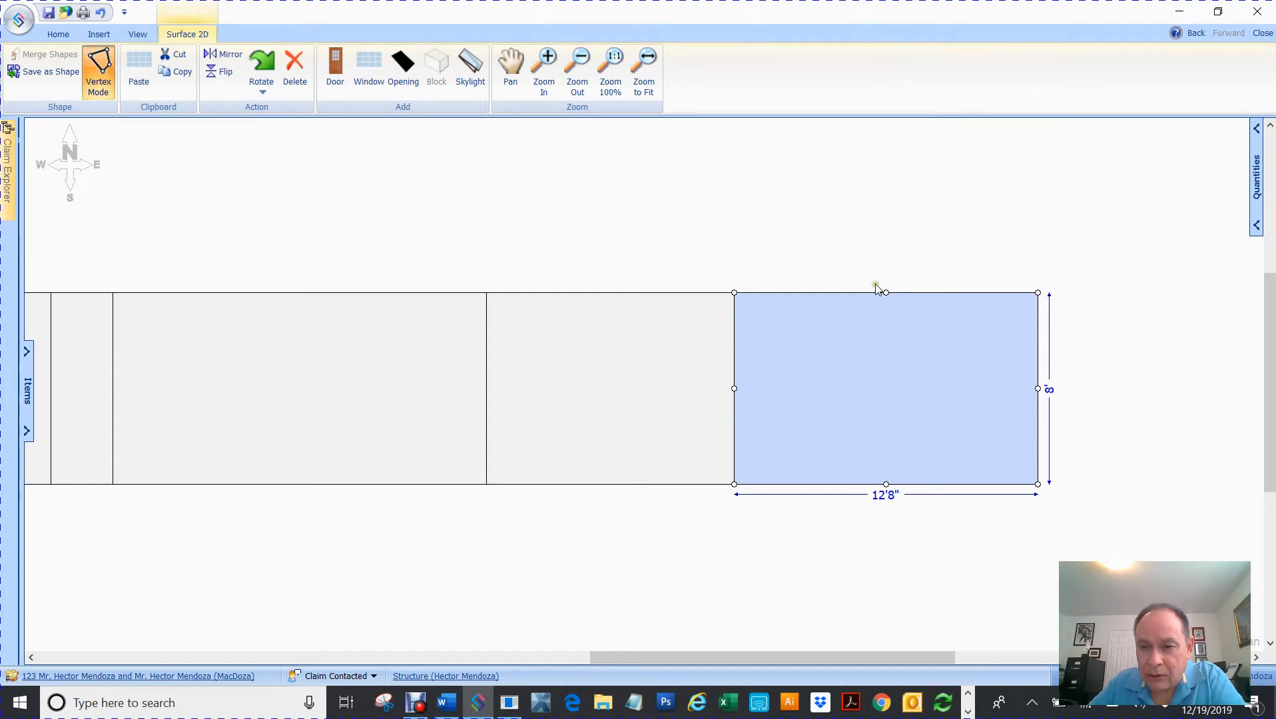
drag(886, 295, 886, 237)
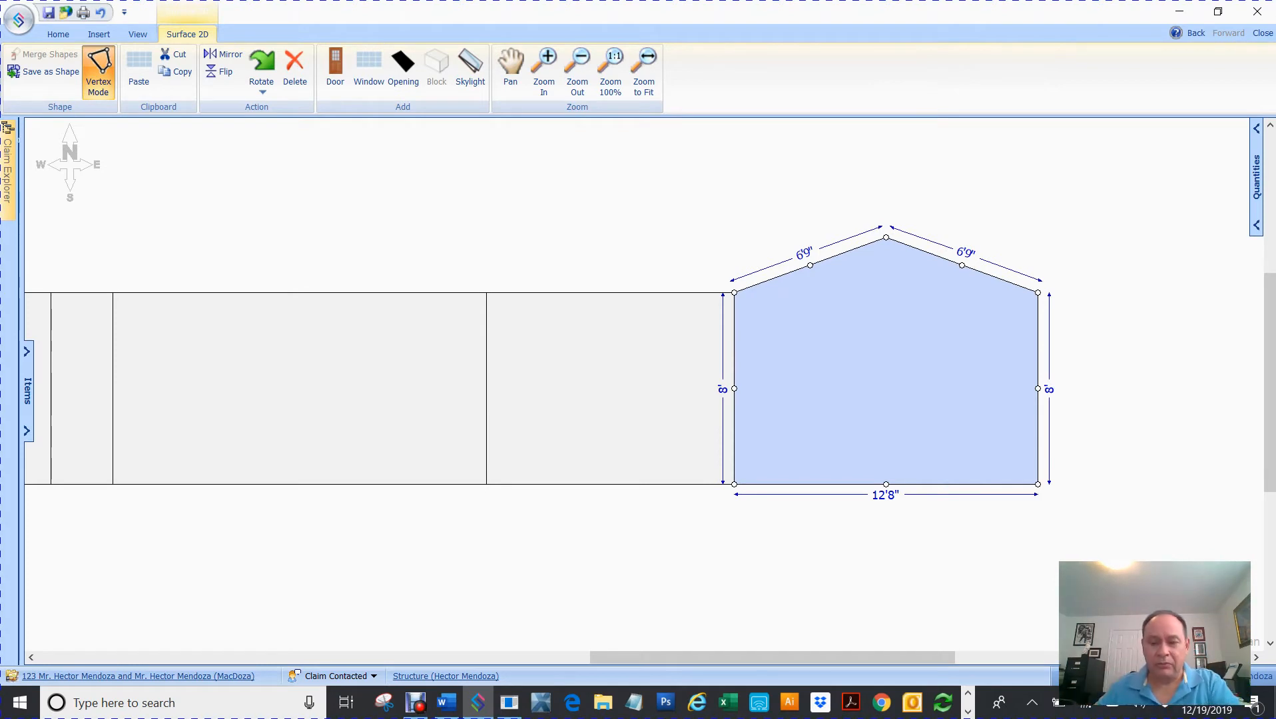
click(1024, 224)
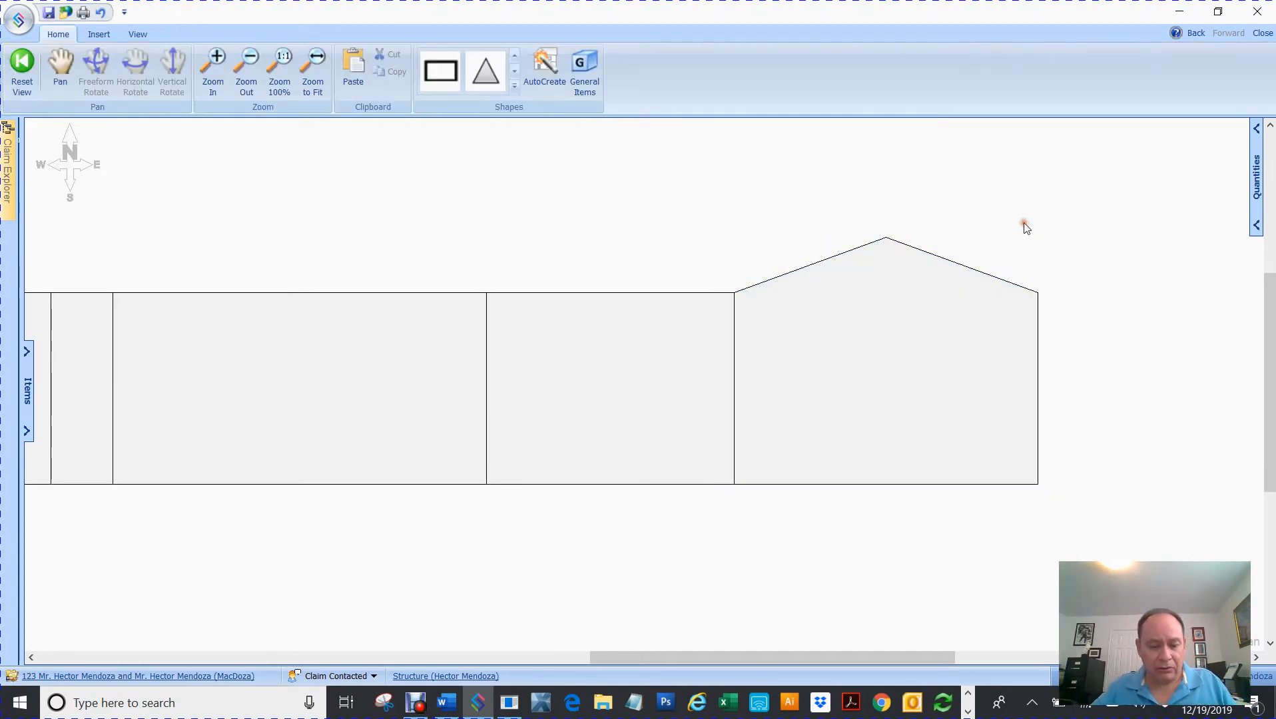
- Redo the end-wall gable with two 6'7" slopes and zoom to fit the whole elevation
key(ctrl+z)
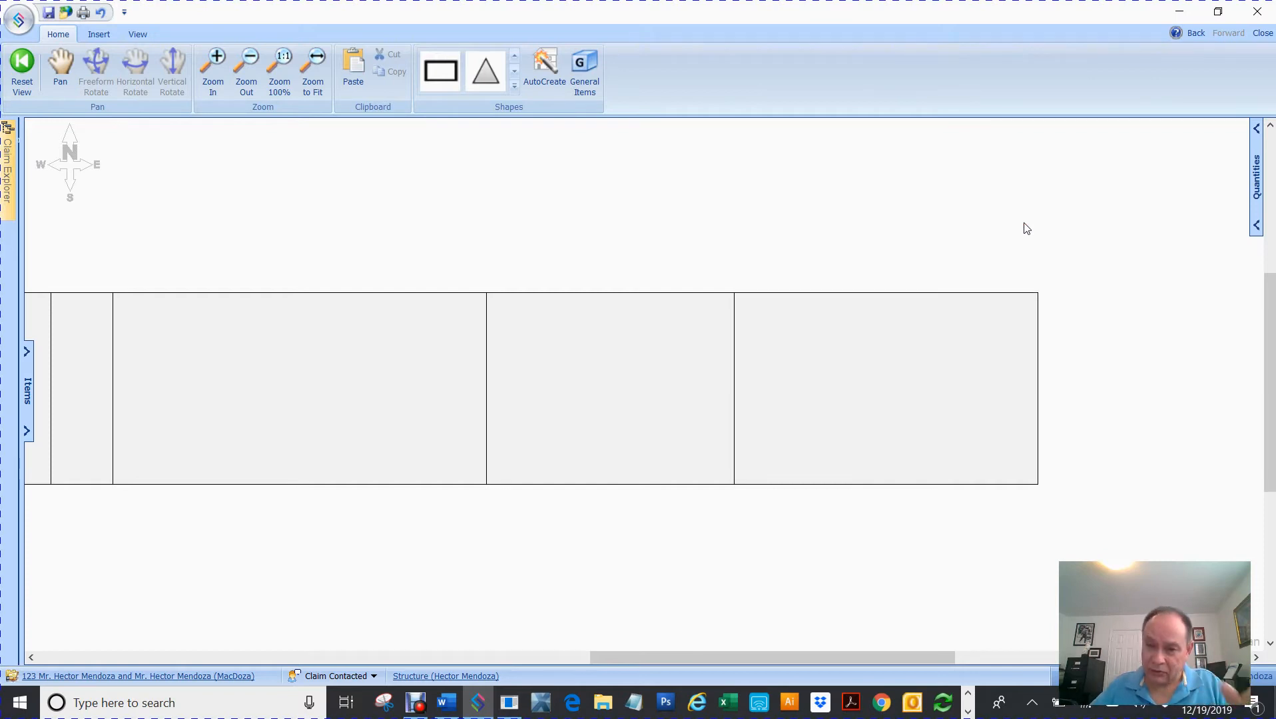
click(889, 362)
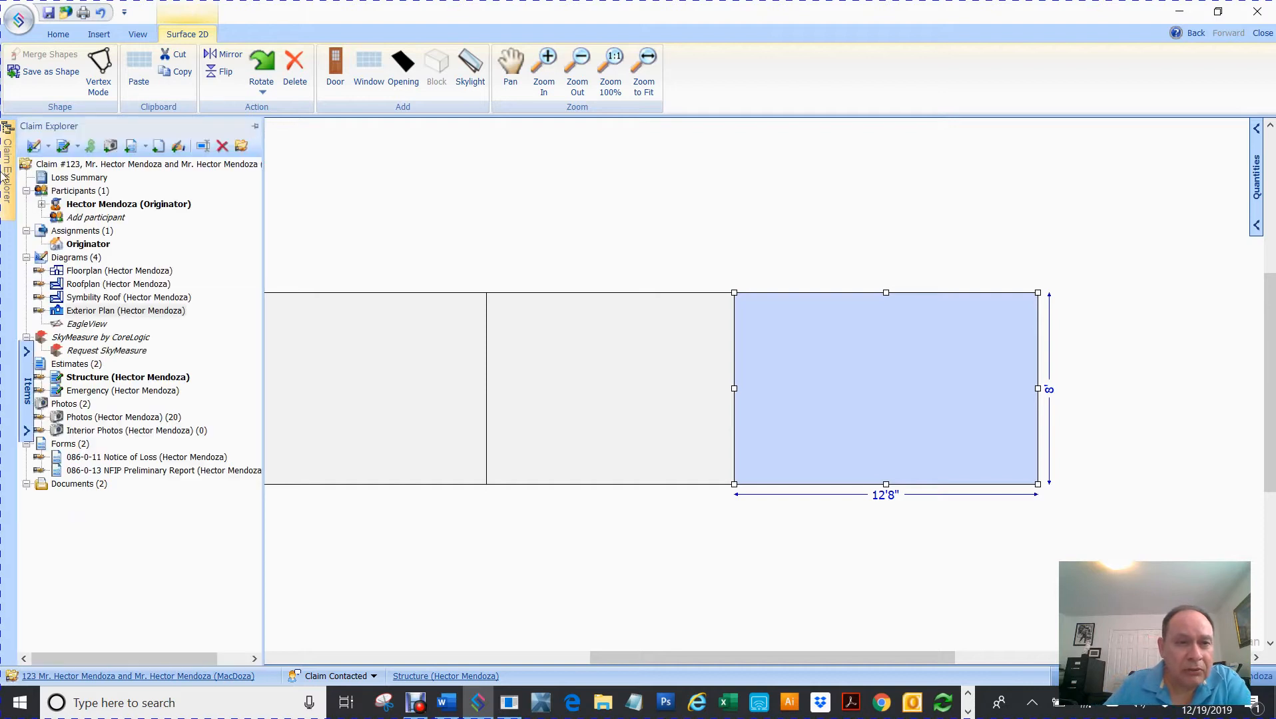
click(104, 63)
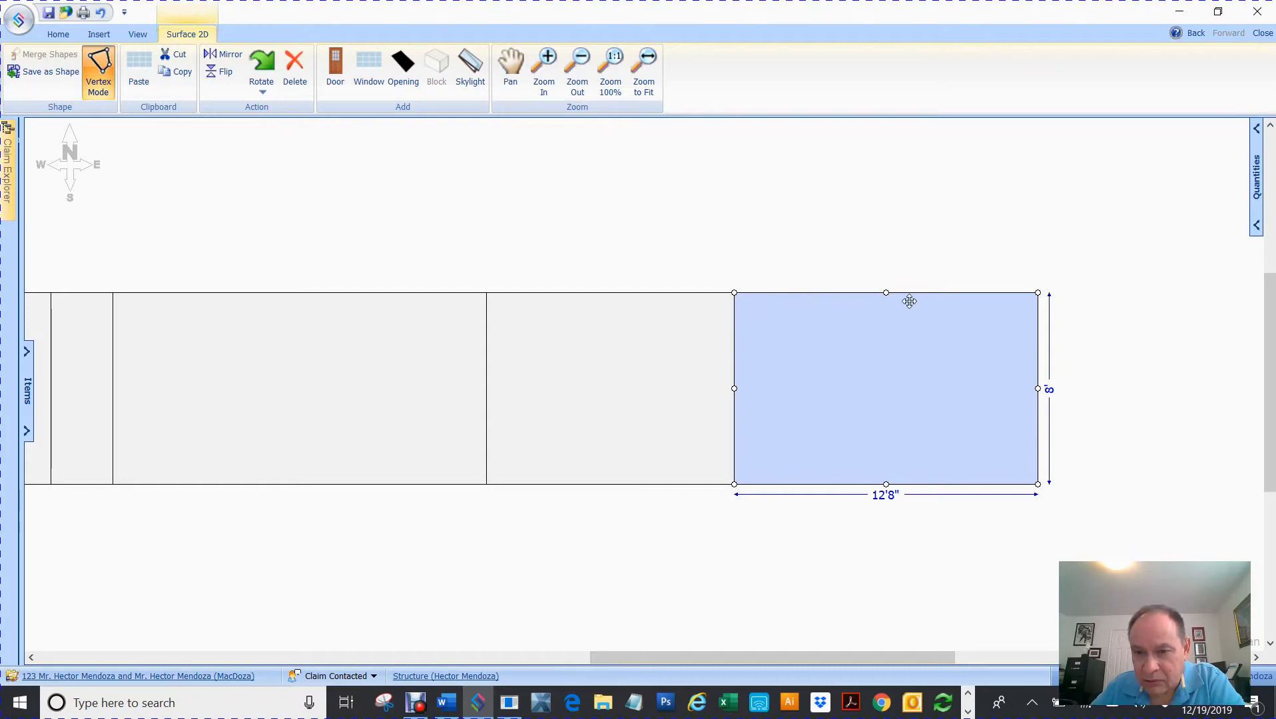
drag(885, 293, 886, 252)
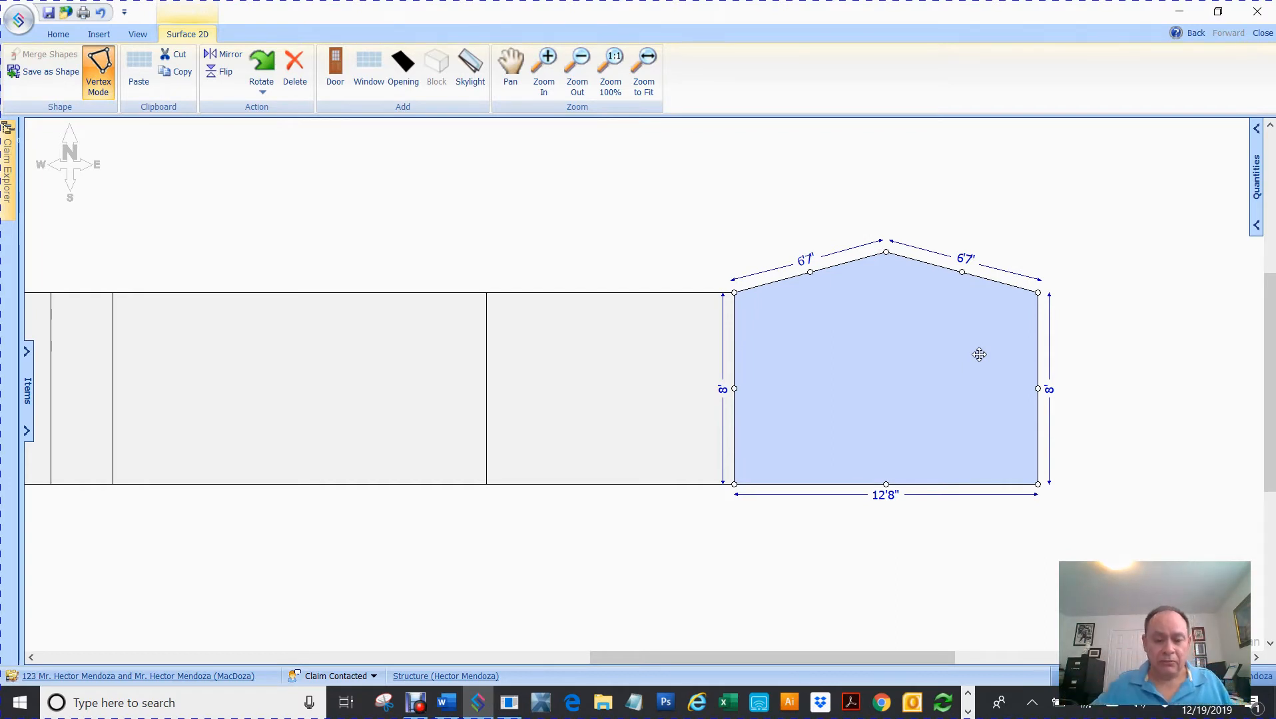
click(668, 213)
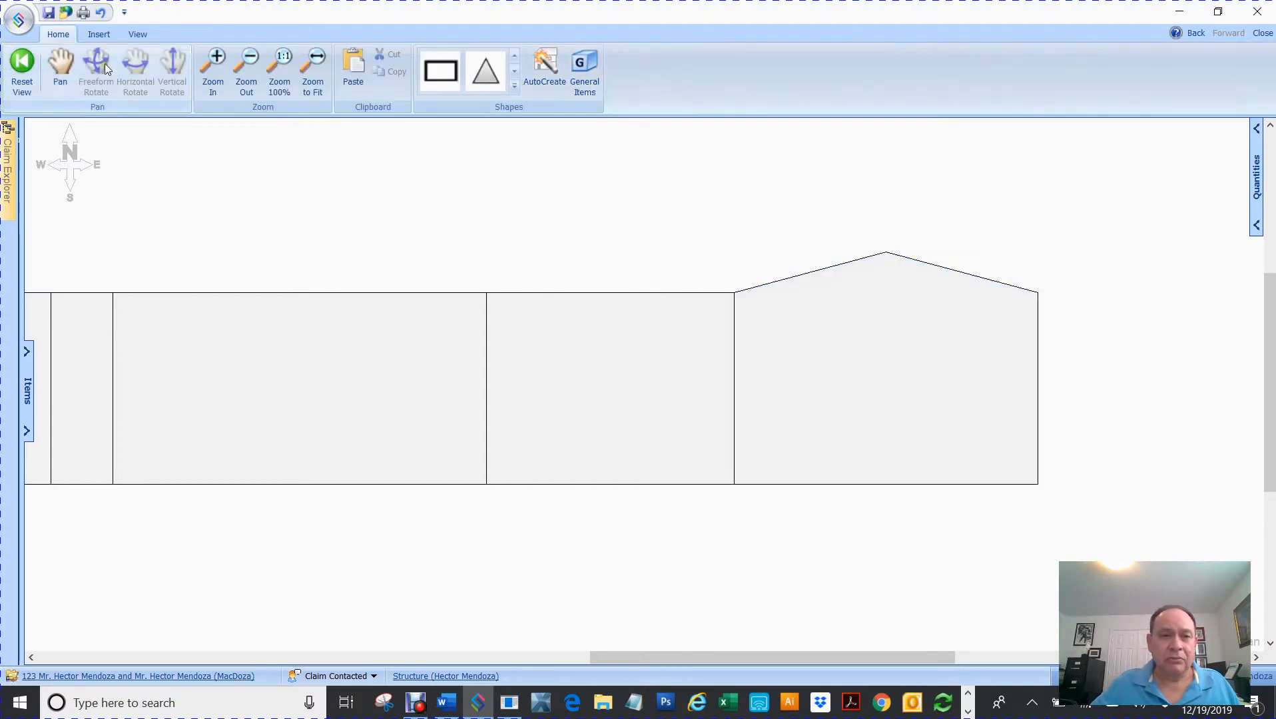
click(313, 70)
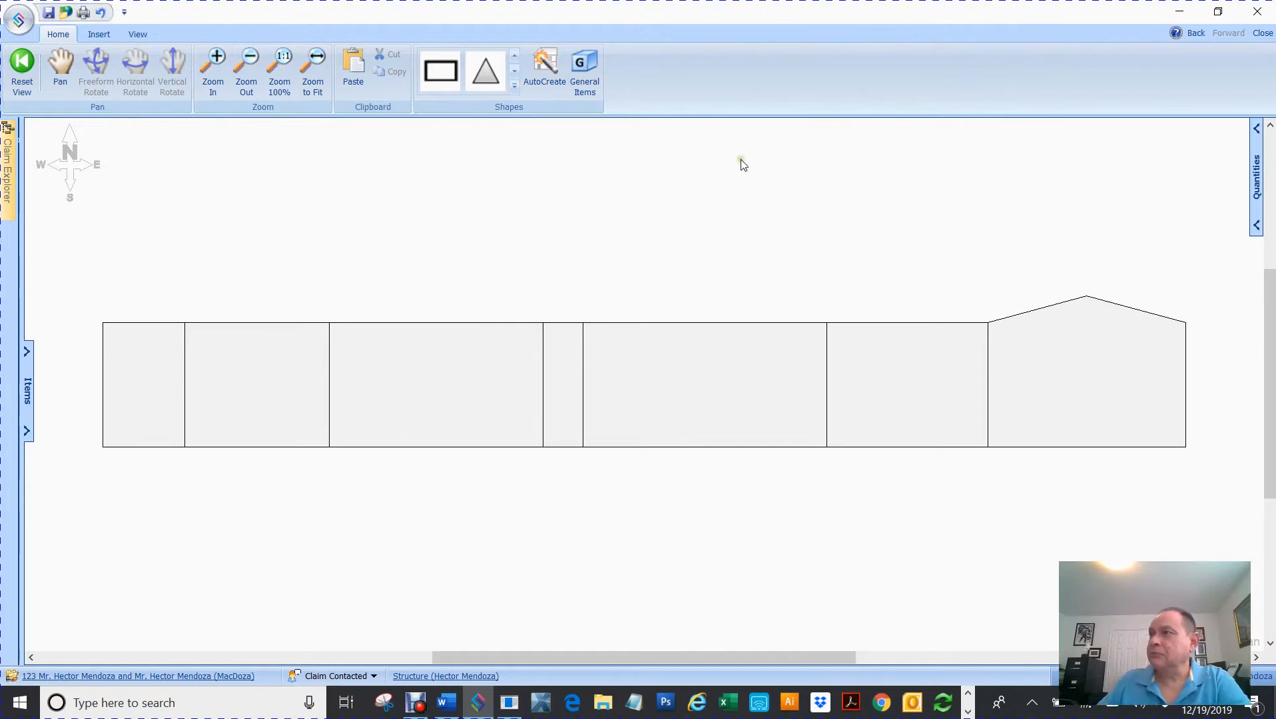
- Move the reference photo aside and add a window to the 13'8" wall panel
mouse_move(688, 383)
mouse_down()
mouse_move(658, 152)
mouse_move(448, 108)
mouse_up()
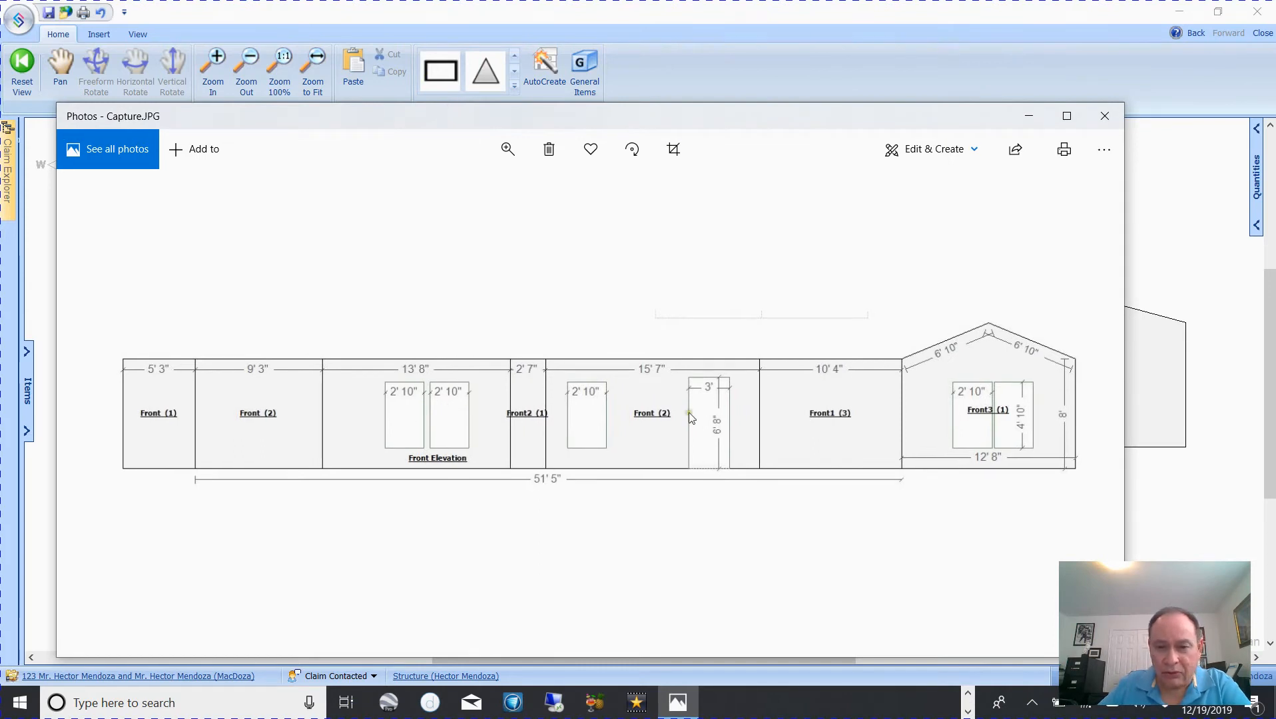
drag(596, 118, 1274, 180)
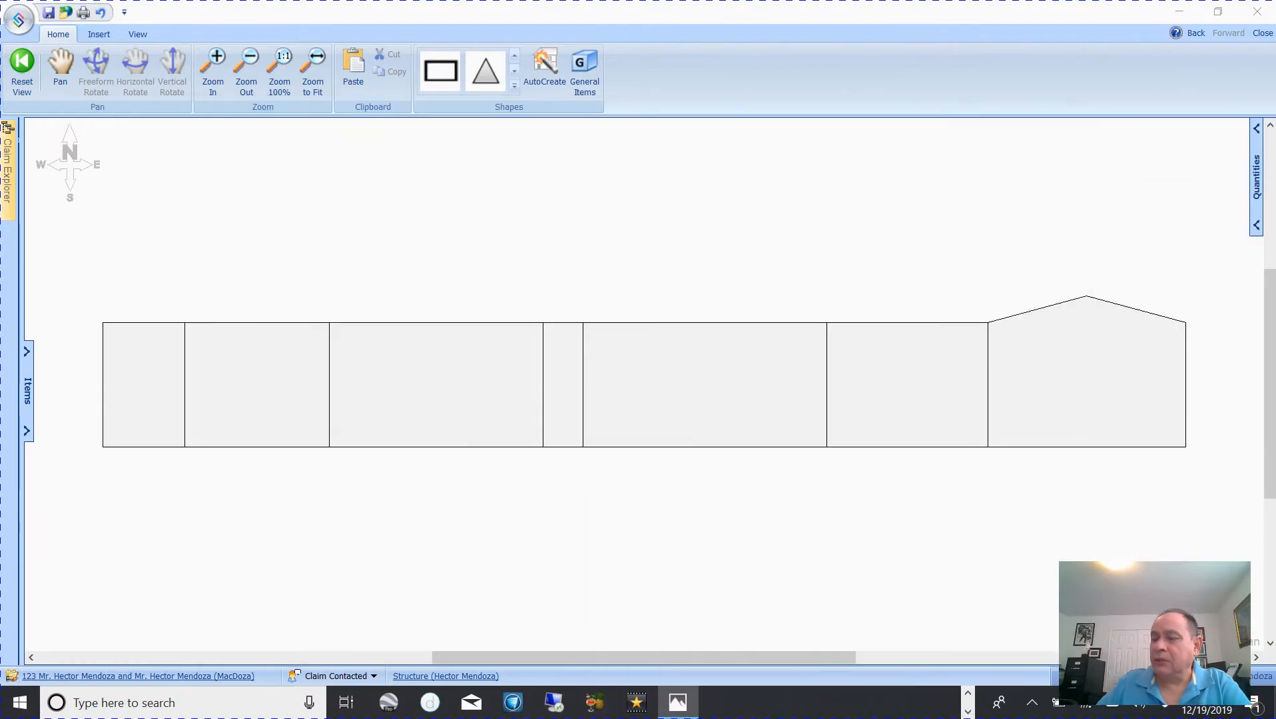
click(430, 379)
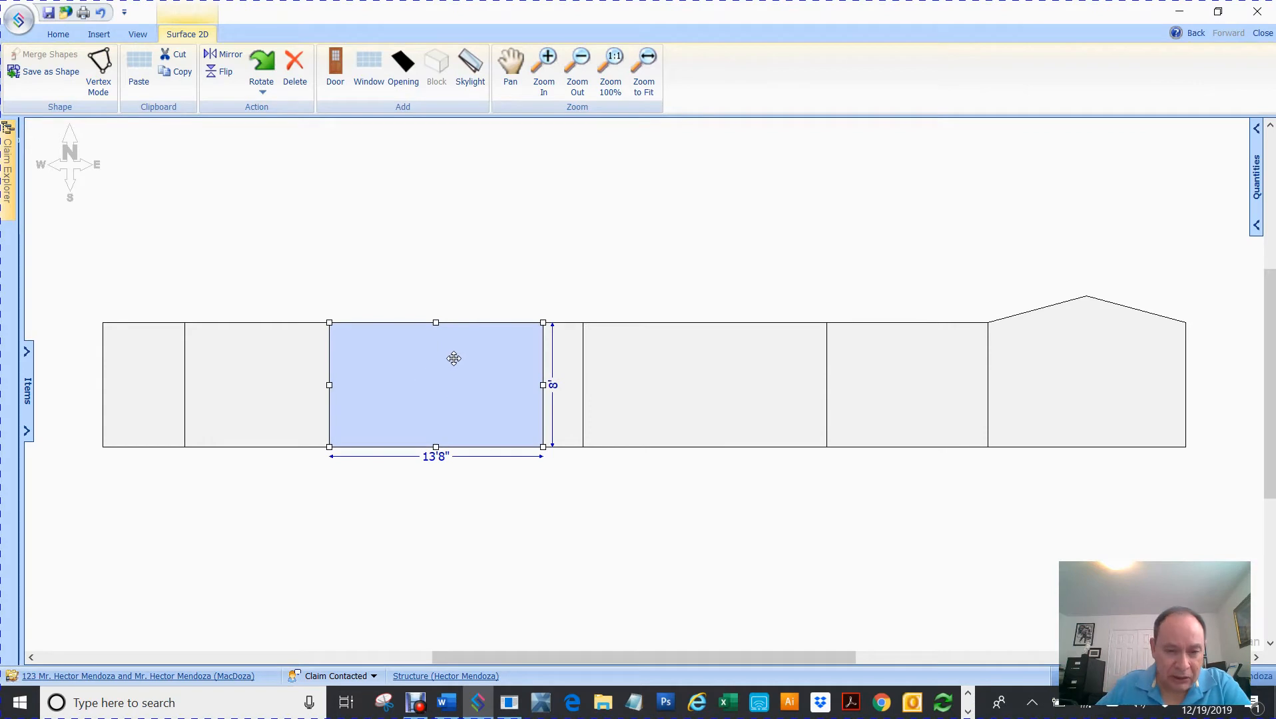
right_click(454, 360)
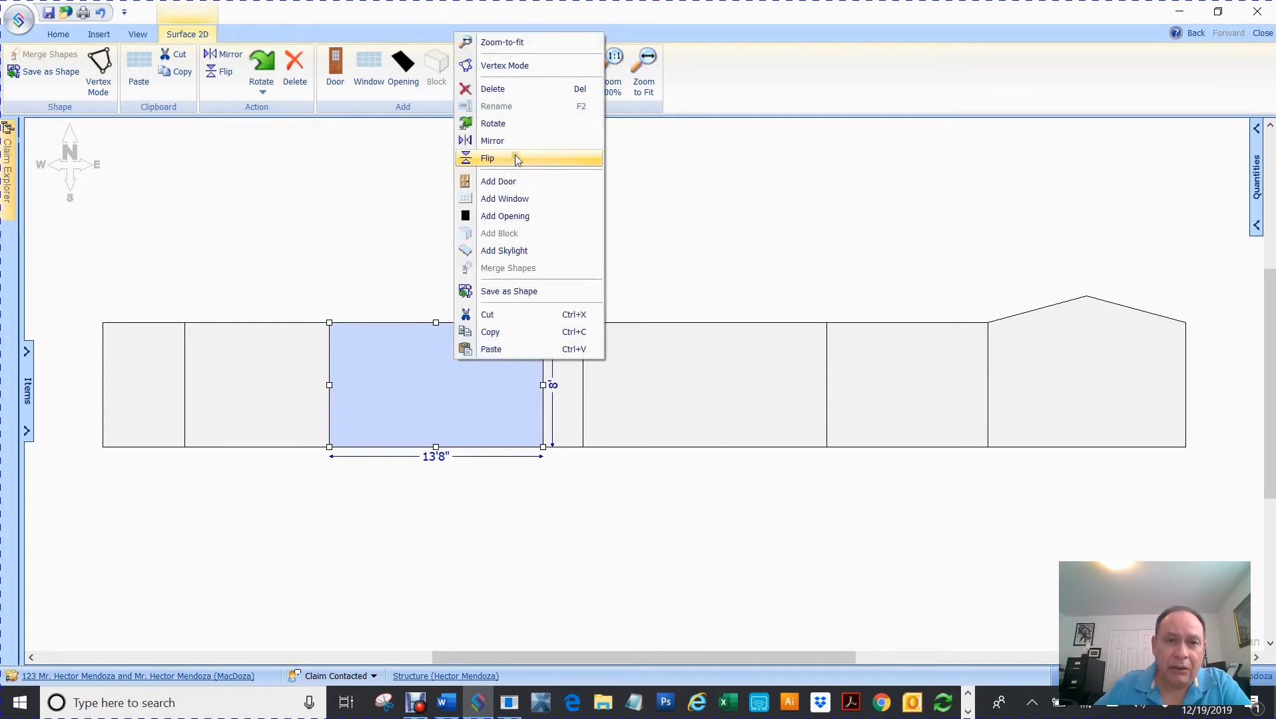
click(507, 199)
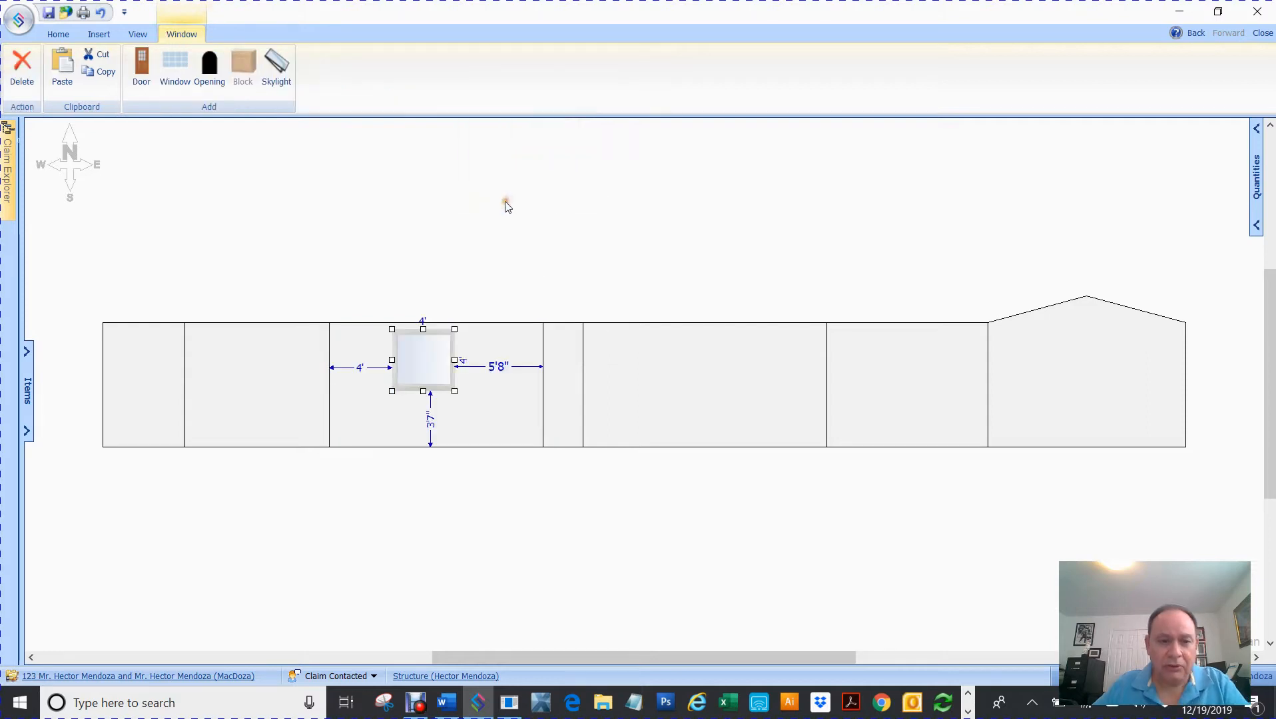
mouse_move(433, 361)
mouse_down()
mouse_move(393, 369)
mouse_move(439, 371)
mouse_up()
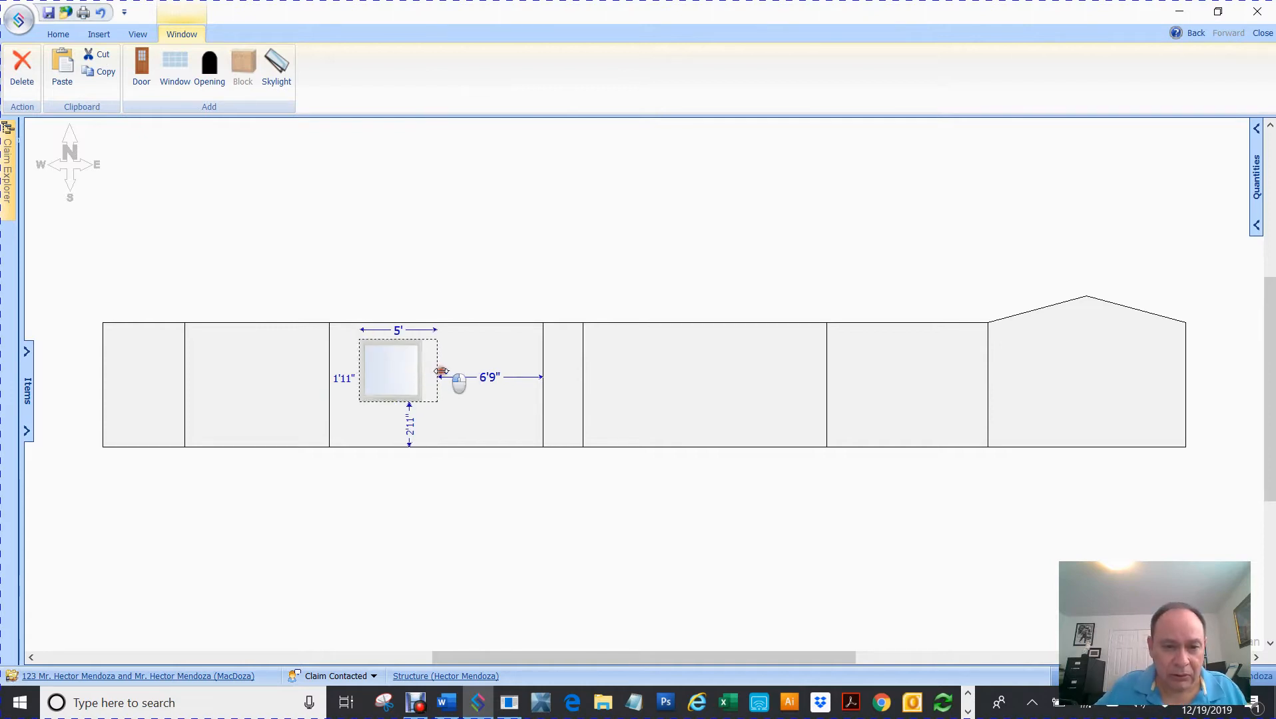
- Set the window width to 2'10" after dismissing an oversize-width warning
click(404, 332)
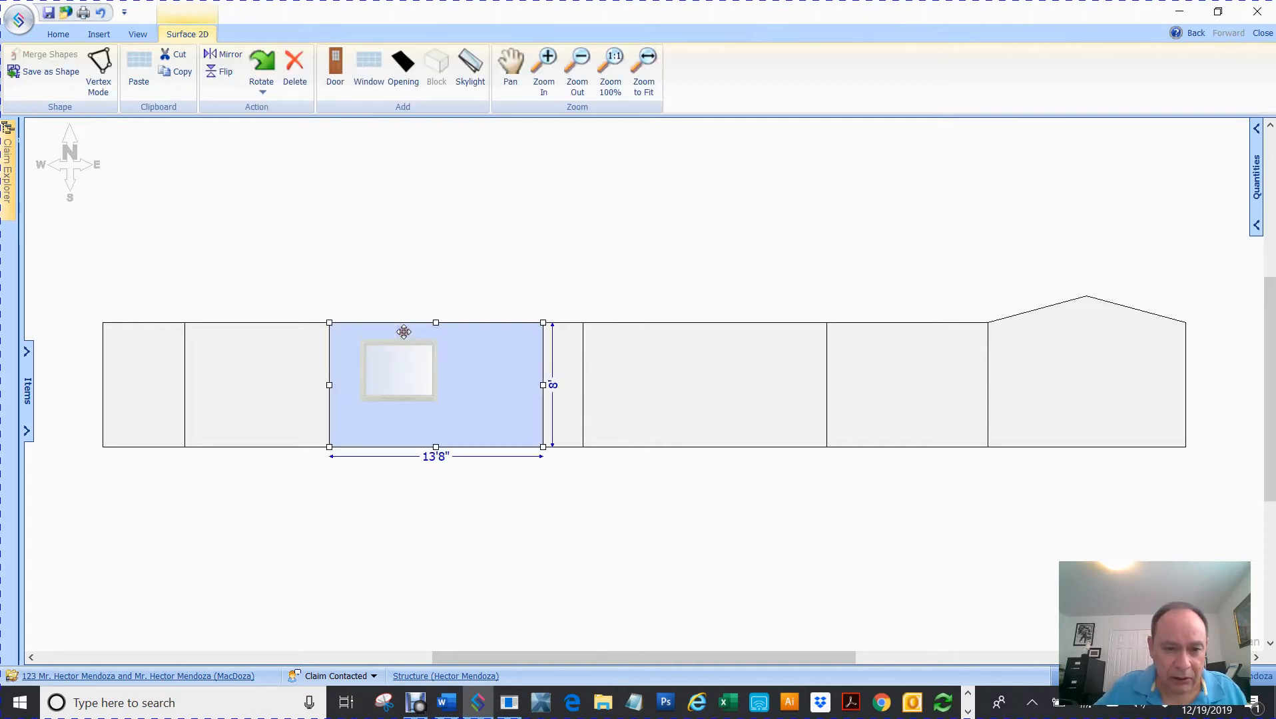
click(396, 370)
click(395, 333)
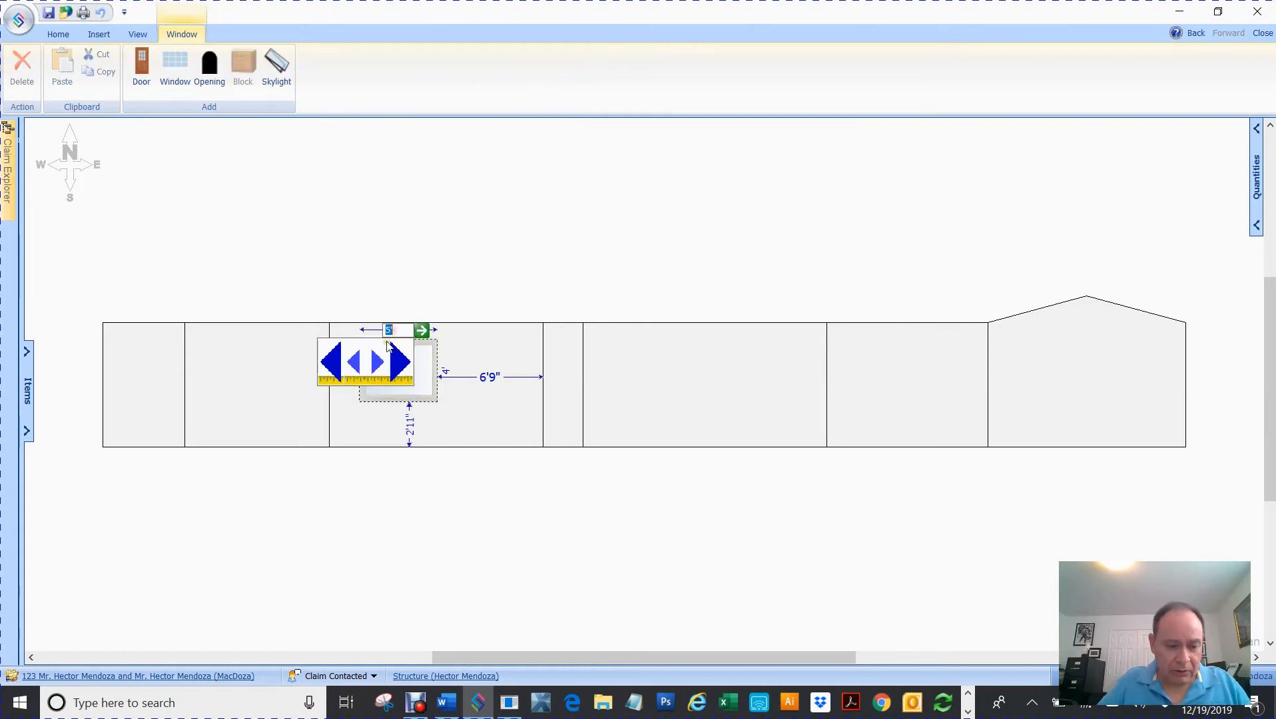
text(219)
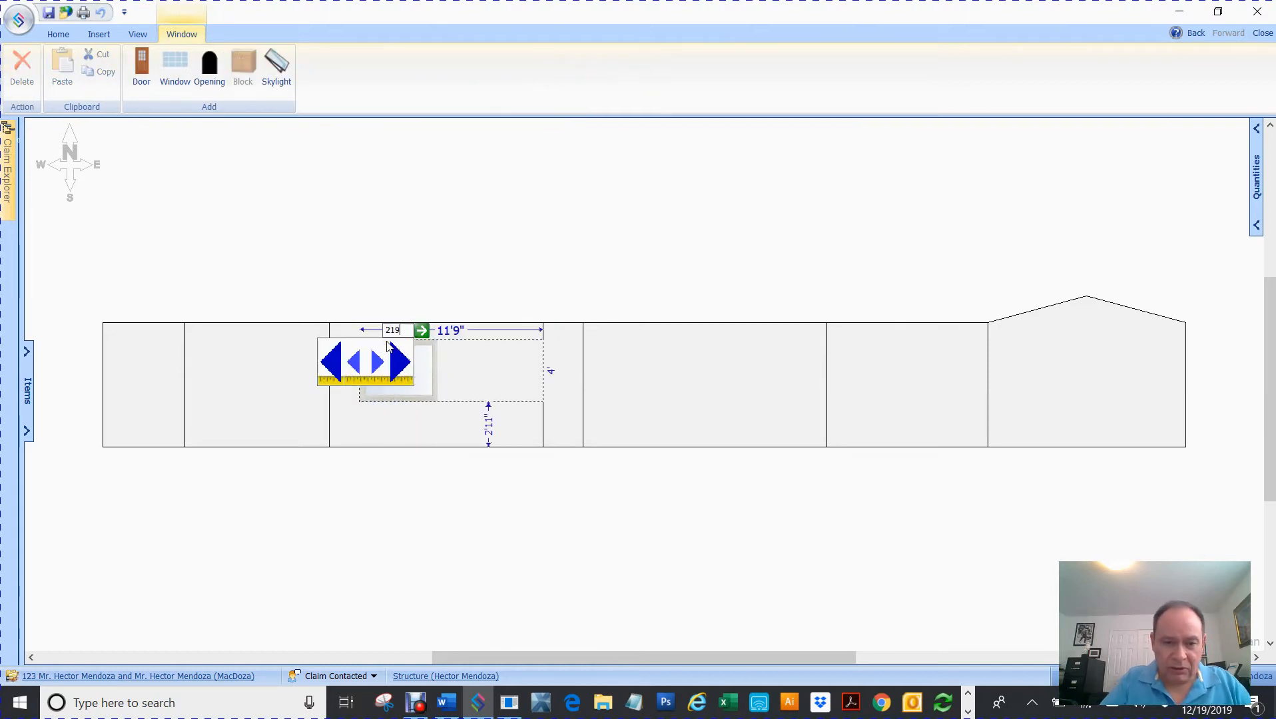
key(Return)
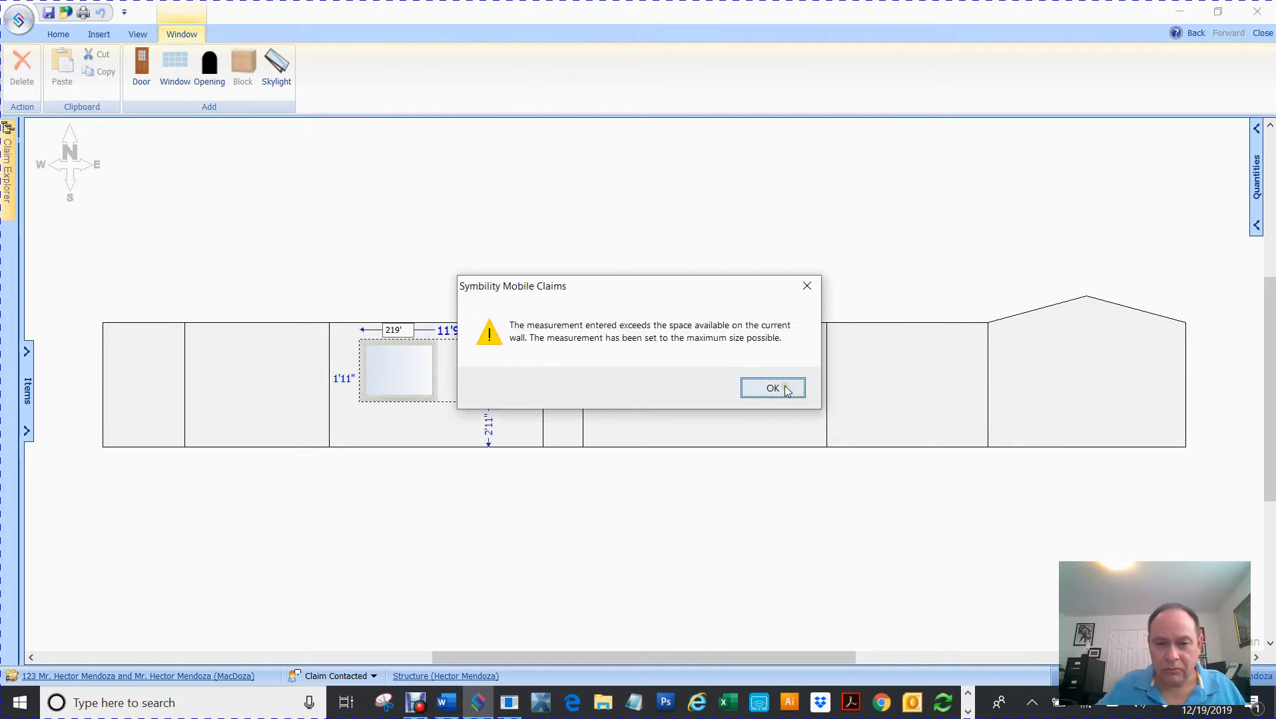
click(782, 387)
click(450, 332)
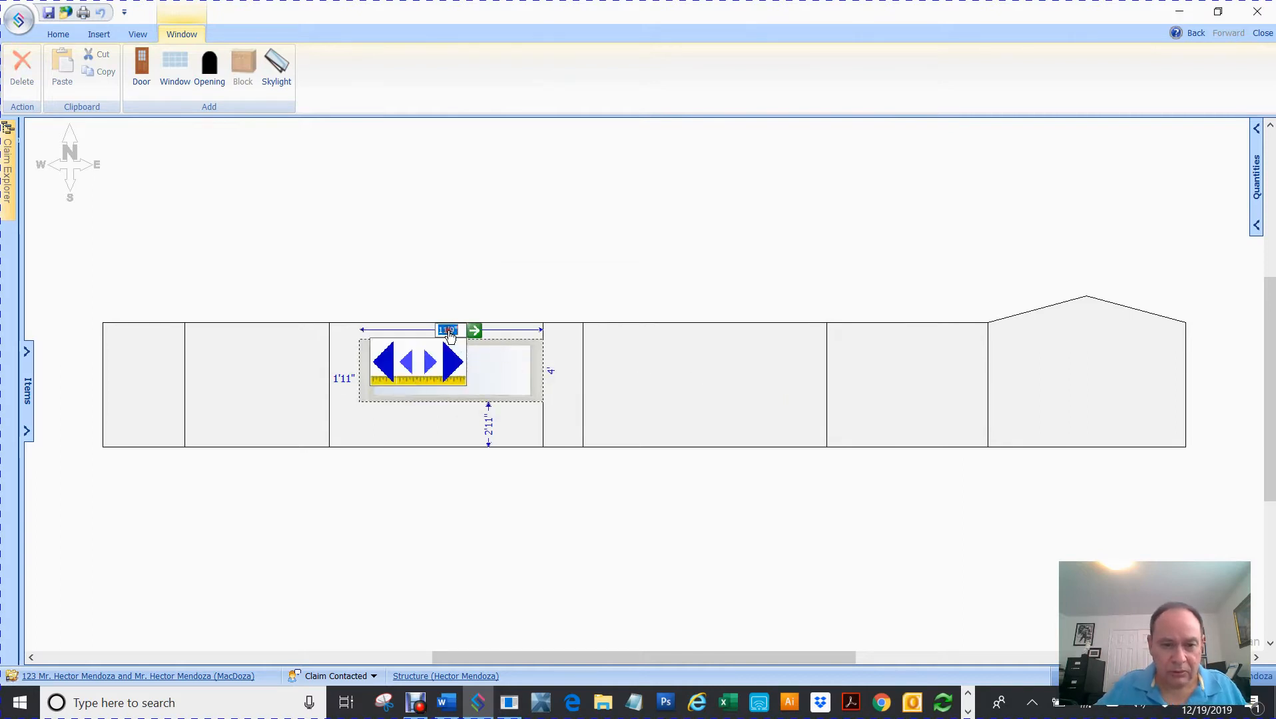
text(2)
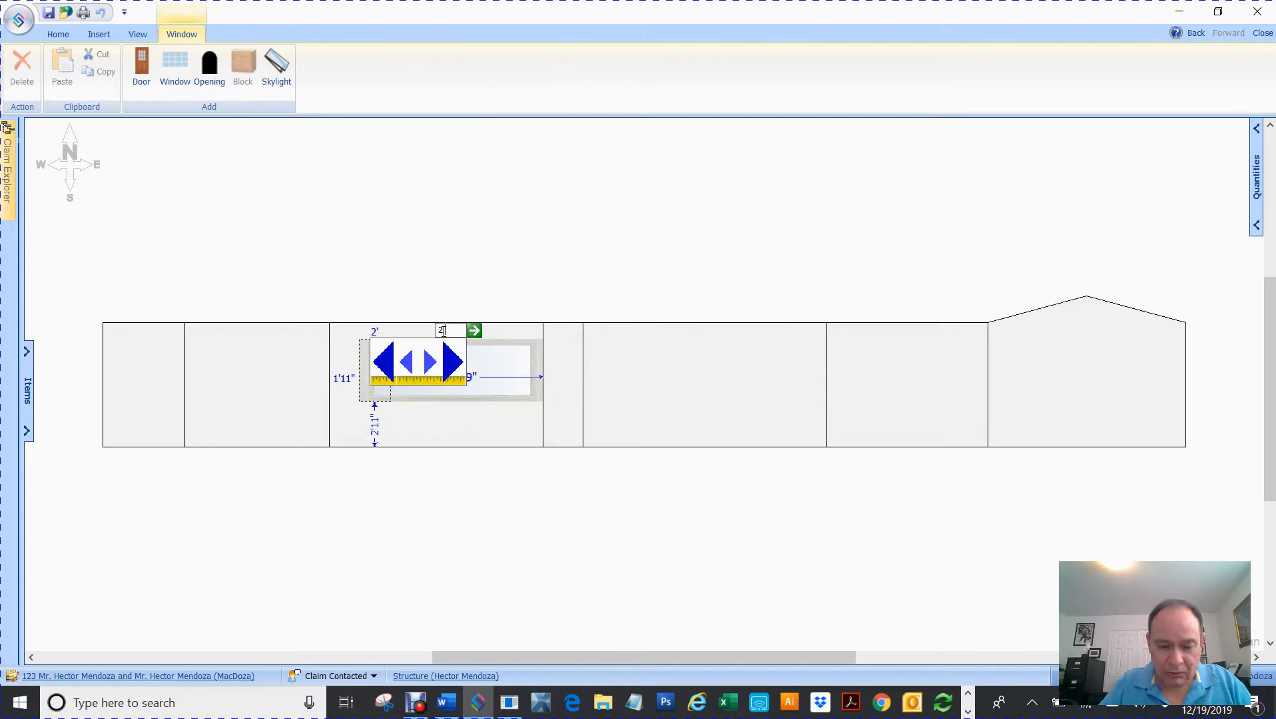
text( 10)
key(Return)
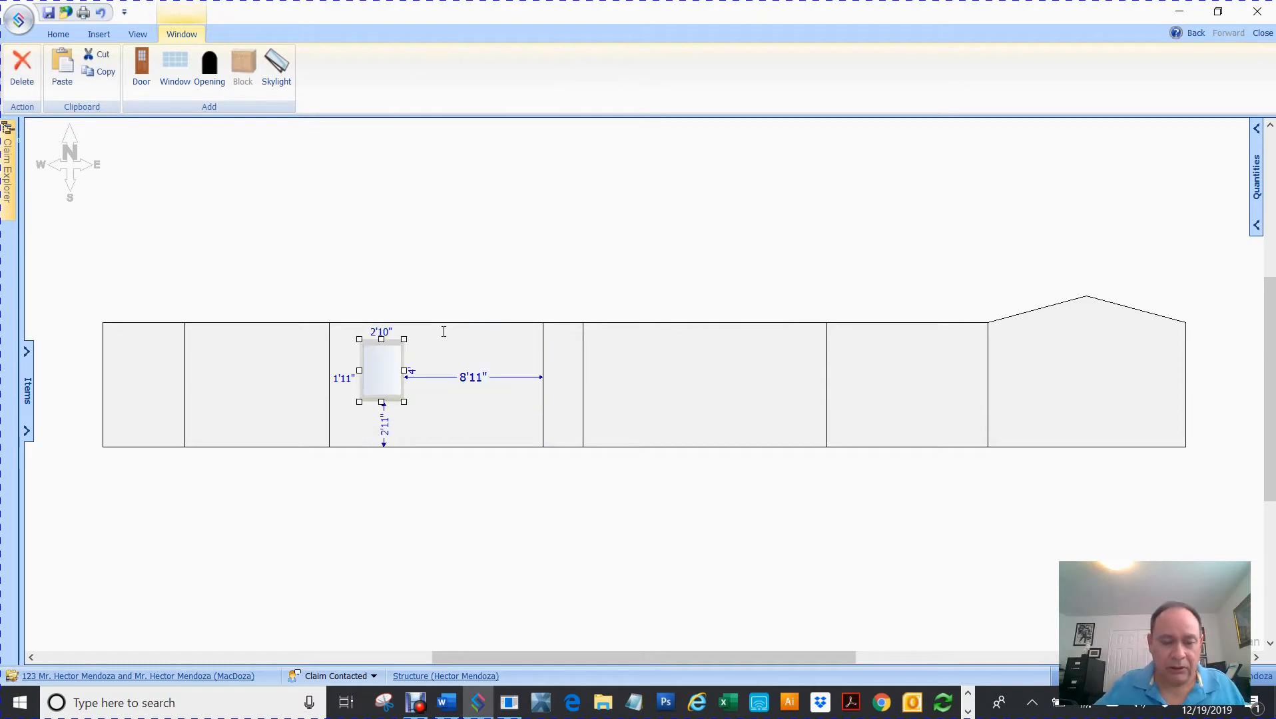
scroll(444, 332, up, 3)
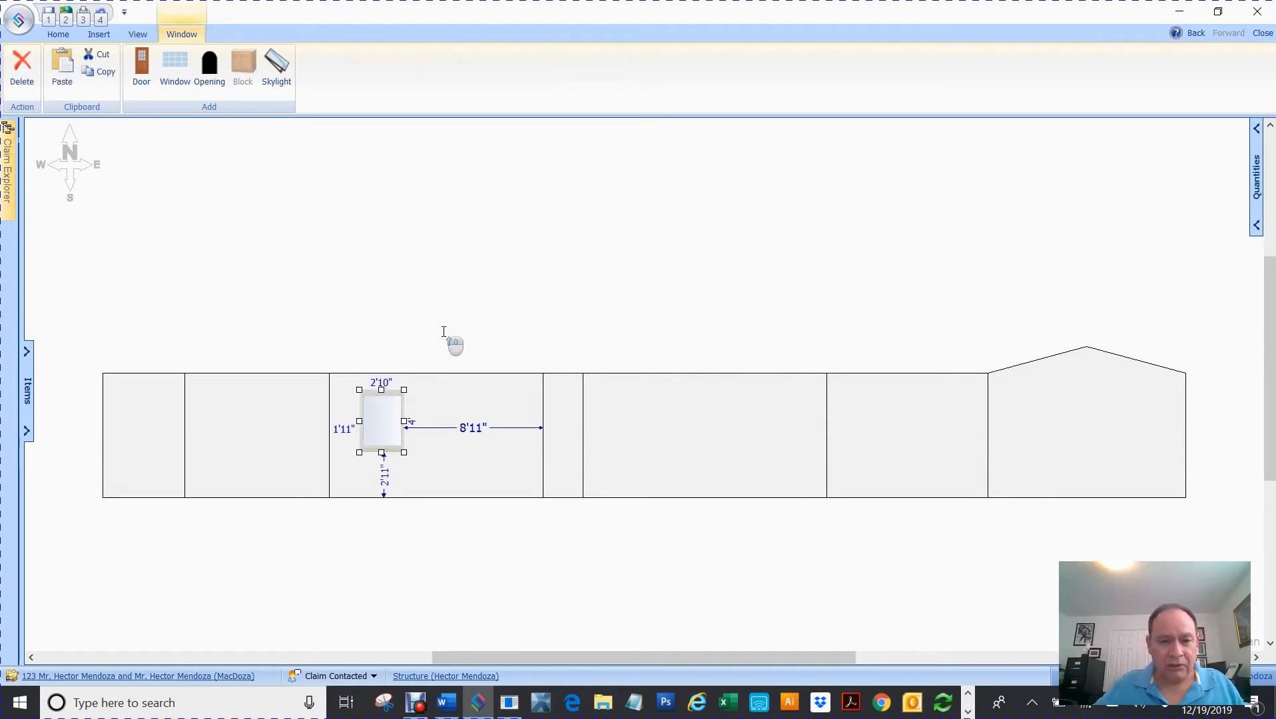
scroll(445, 334, up, 2)
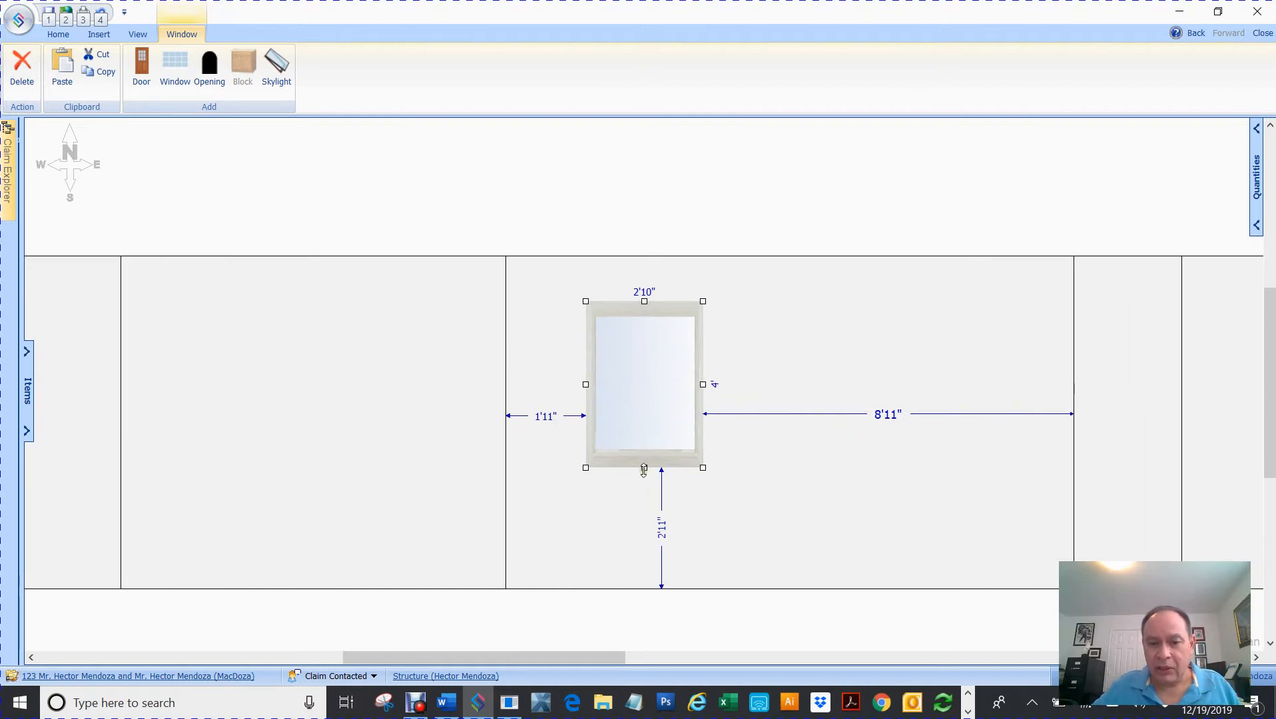
- Resize the window to 3' wide by 4'10" tall and move it lower on the wall
mouse_move(645, 468)
mouse_down()
mouse_move(646, 489)
mouse_move(644, 478)
mouse_up()
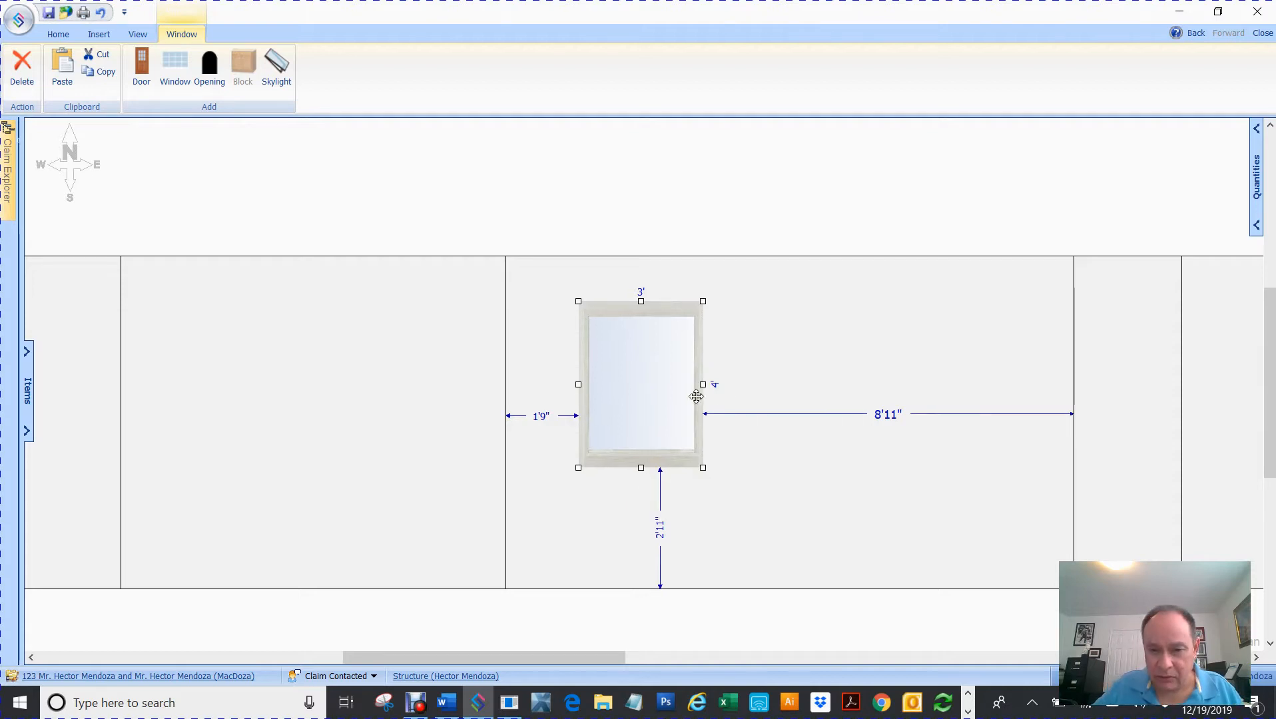
click(716, 389)
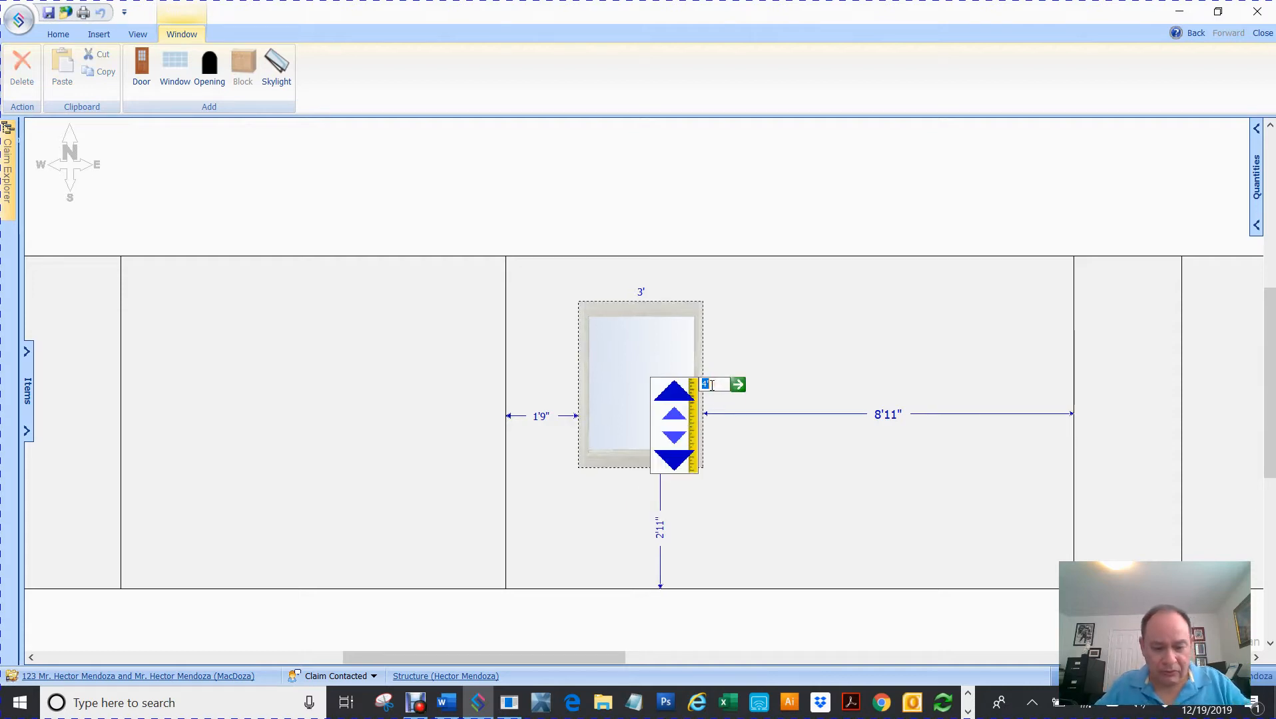
text(4'10)
key(Return)
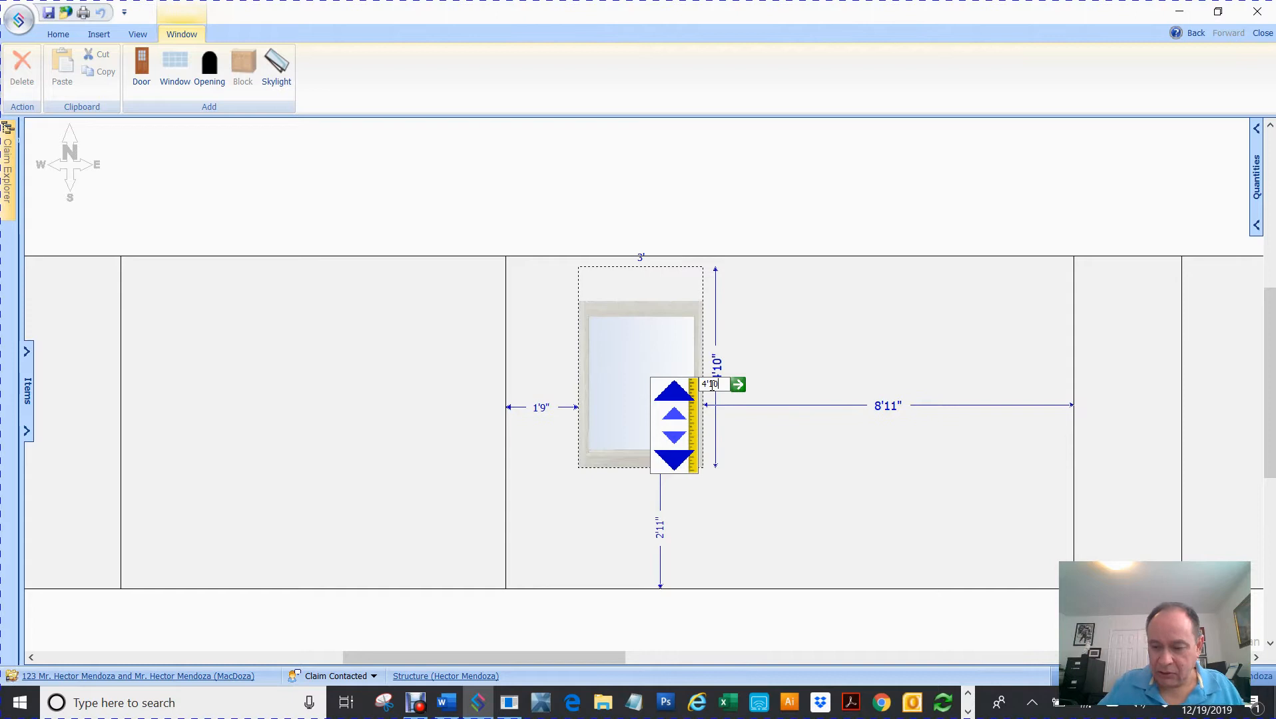
drag(638, 347, 628, 404)
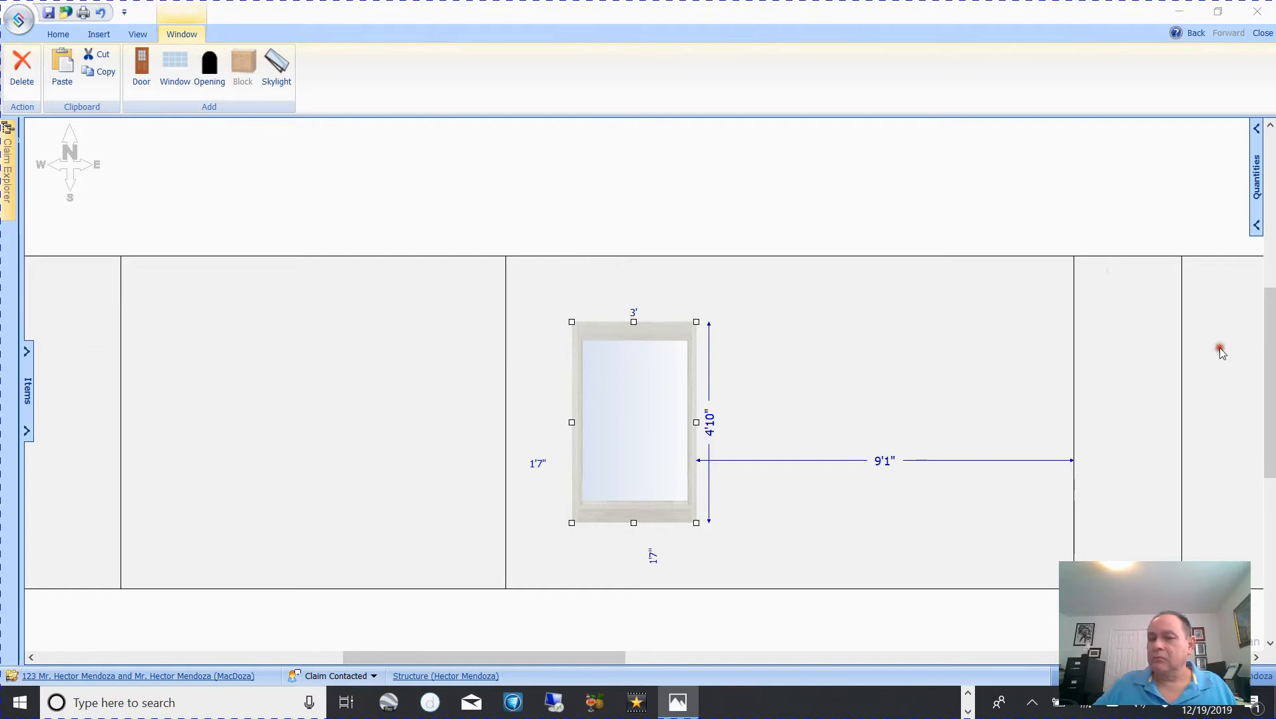
- Duplicate the window so two sit side by side, the first 2'4" from the left edge
drag(1274, 373, 1273, 333)
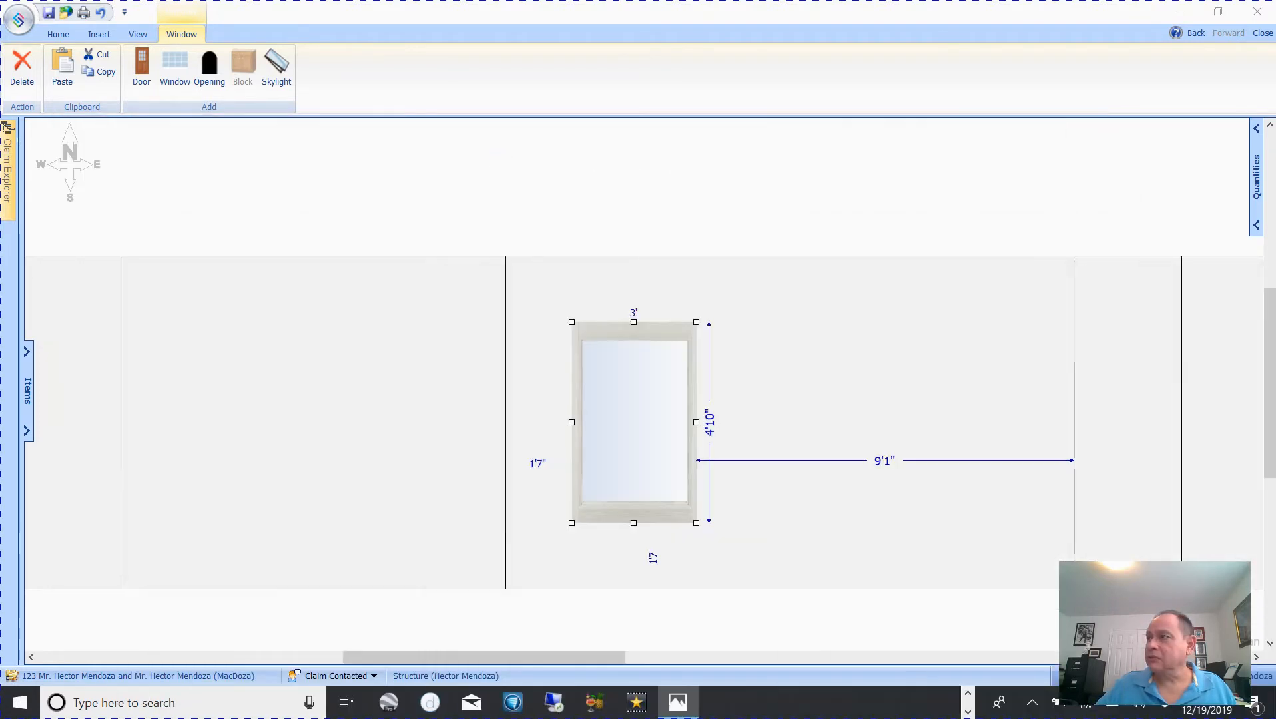
drag(650, 404, 671, 393)
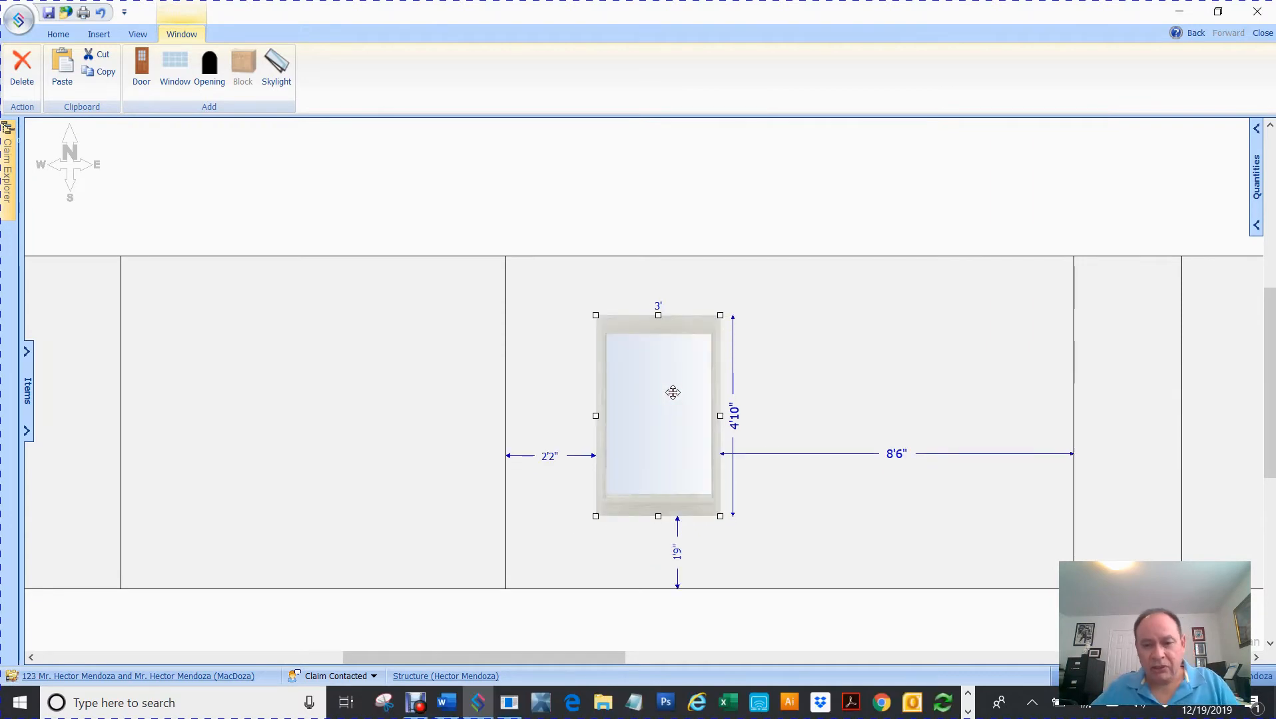
key(ctrl+v)
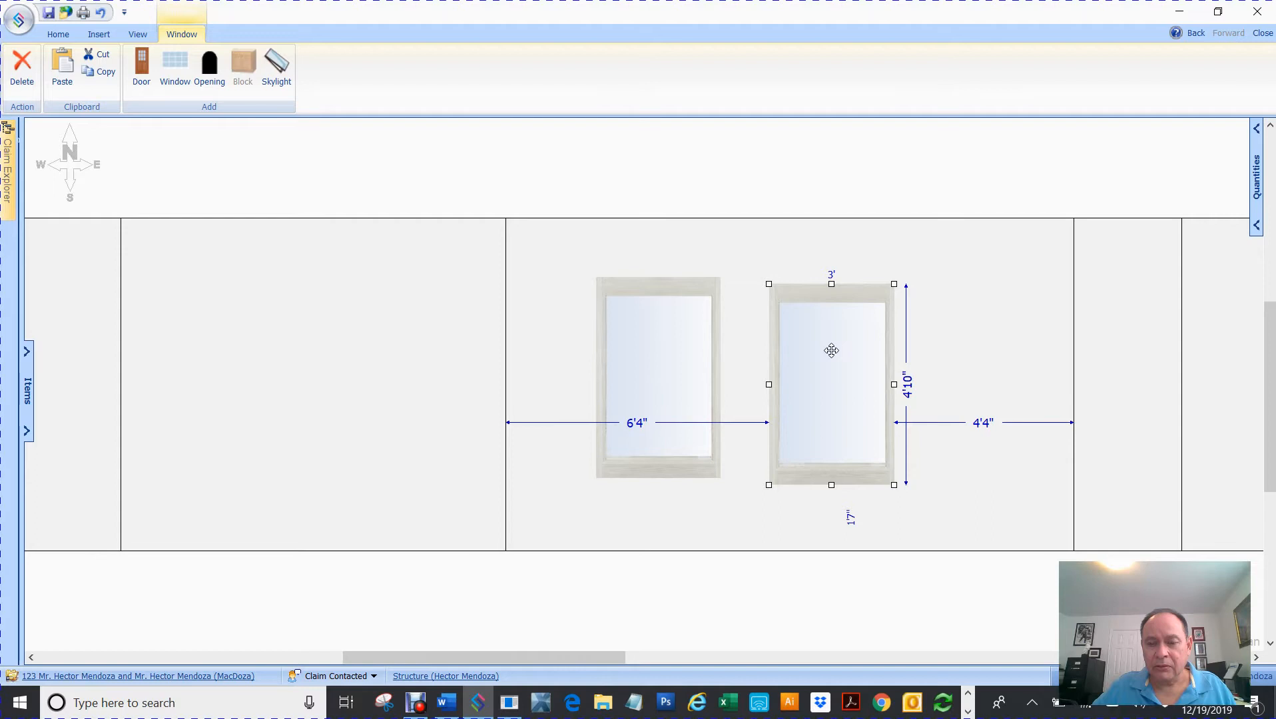
click(682, 359)
drag(677, 354, 683, 361)
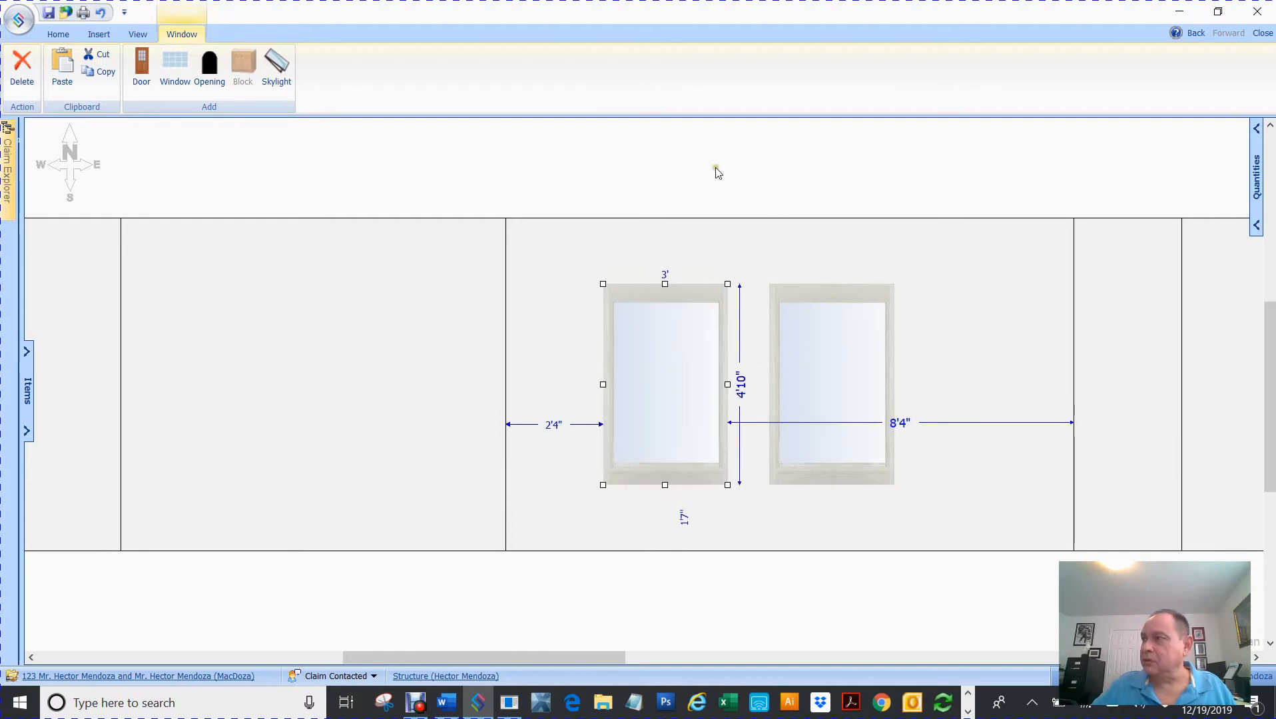
mouse_move(550, 662)
mouse_down()
mouse_move(540, 656)
mouse_move(708, 659)
mouse_up()
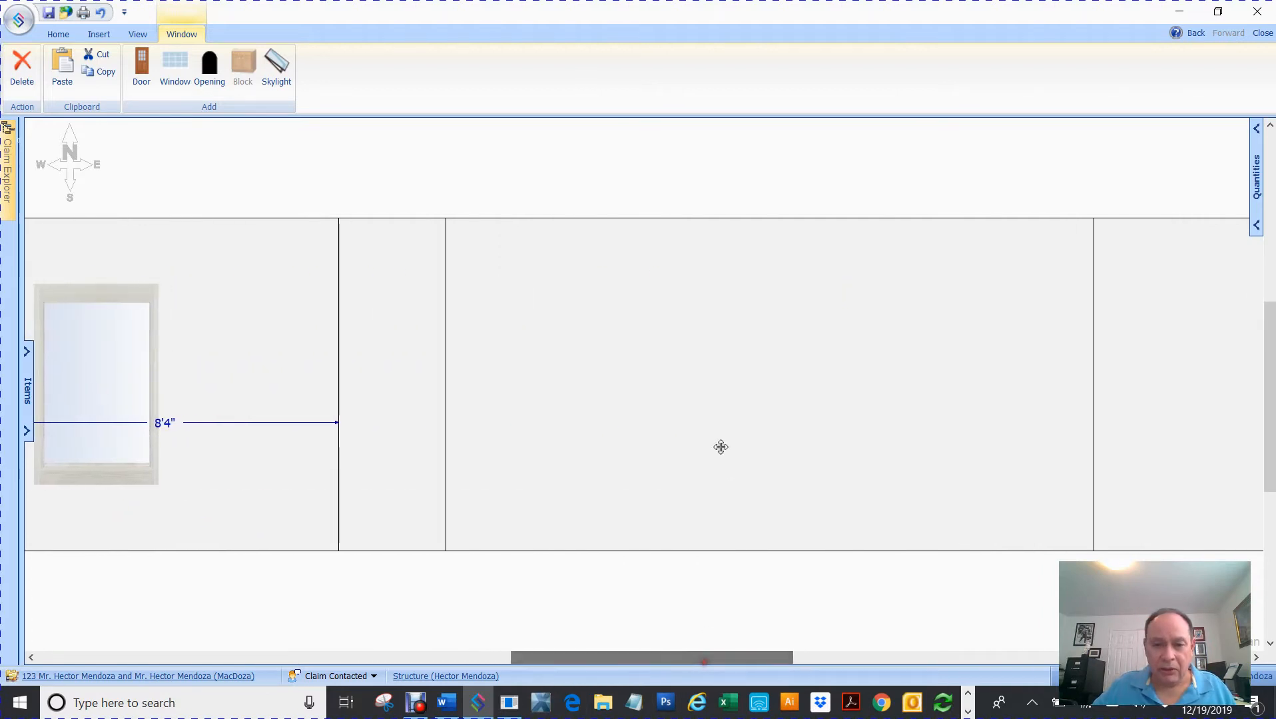
- Paste a window onto the 15'7" wall, 2'1" from its left edge
click(587, 358)
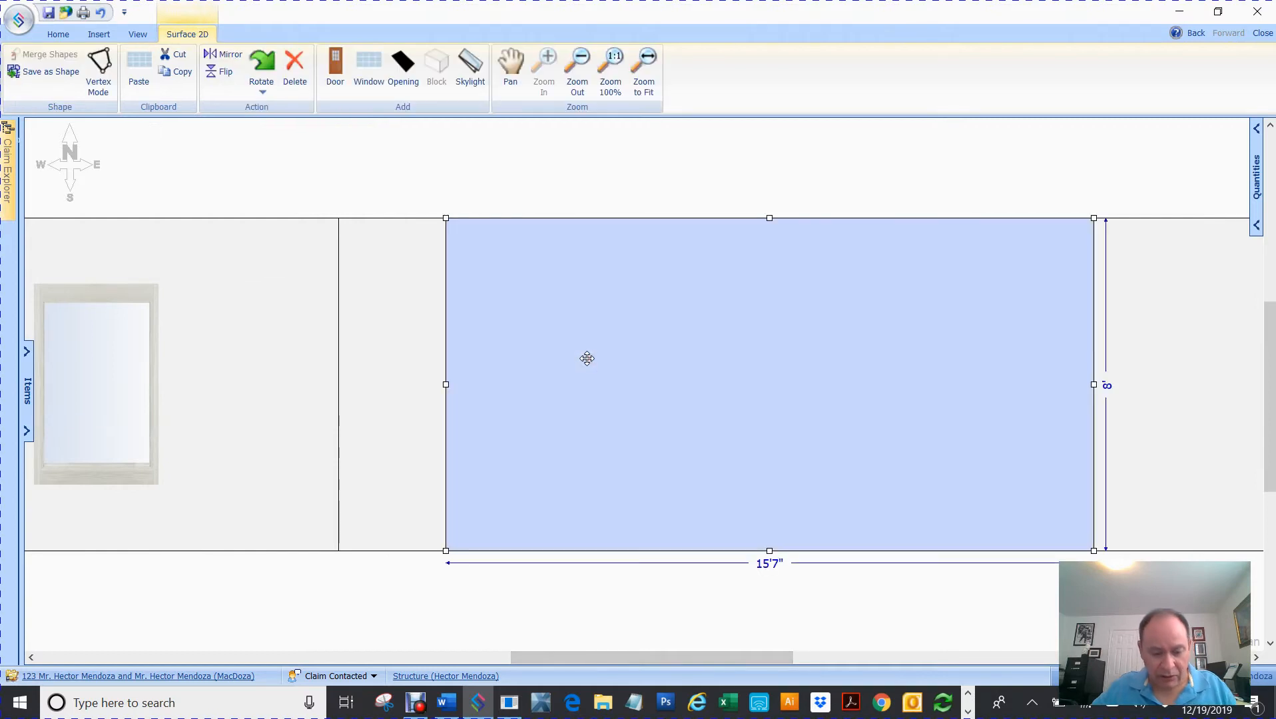
key(ctrl+v)
drag(755, 359, 602, 353)
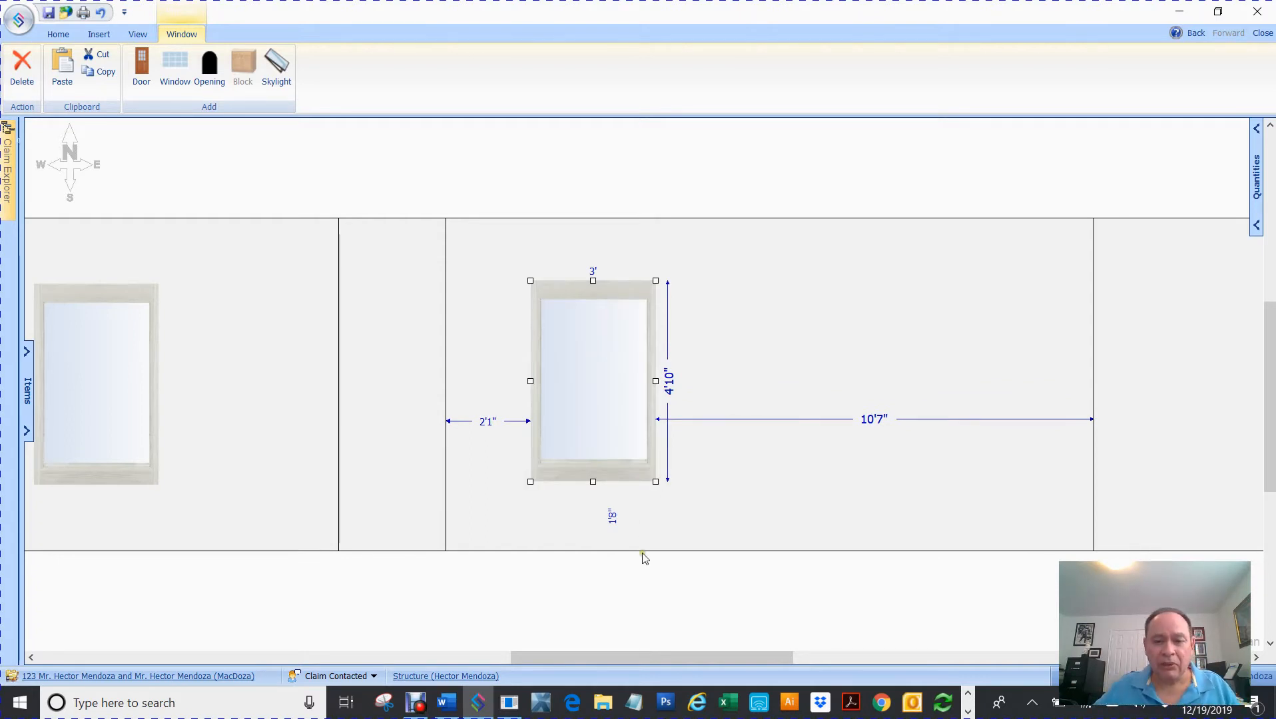
drag(649, 658, 892, 626)
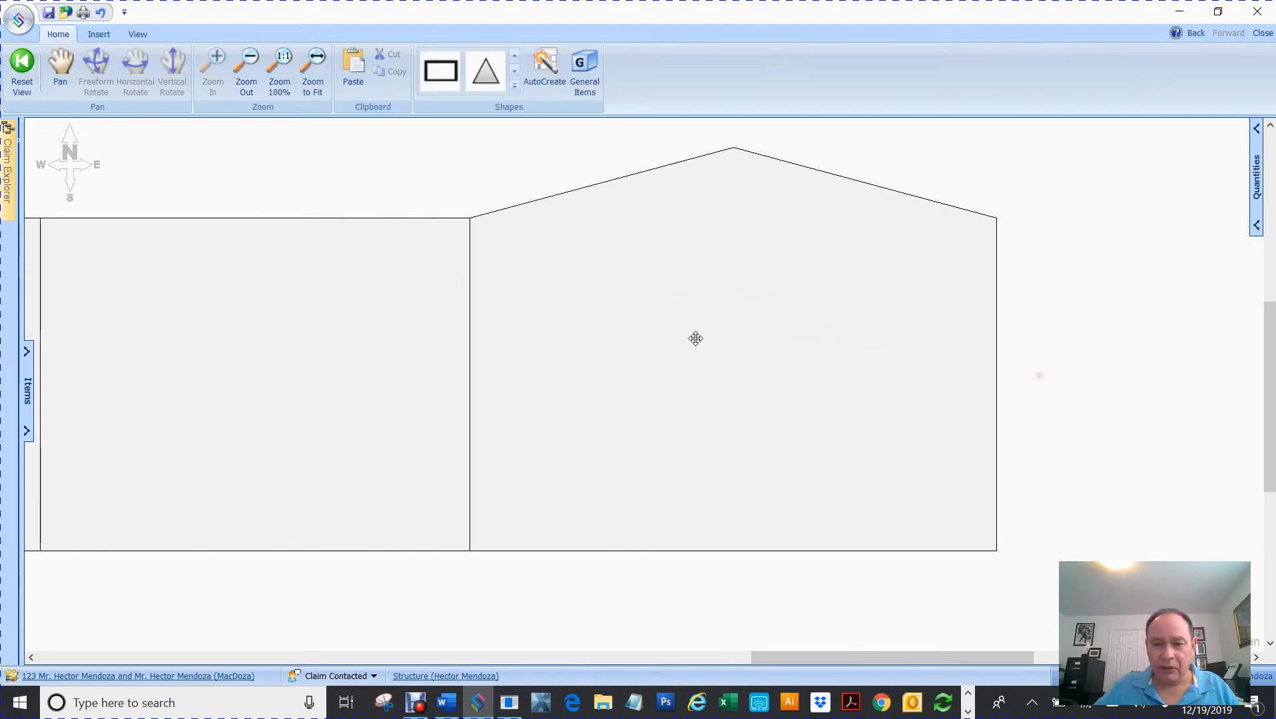
- Place two matching windows side by side on the 12'8" gable end wall
click(720, 358)
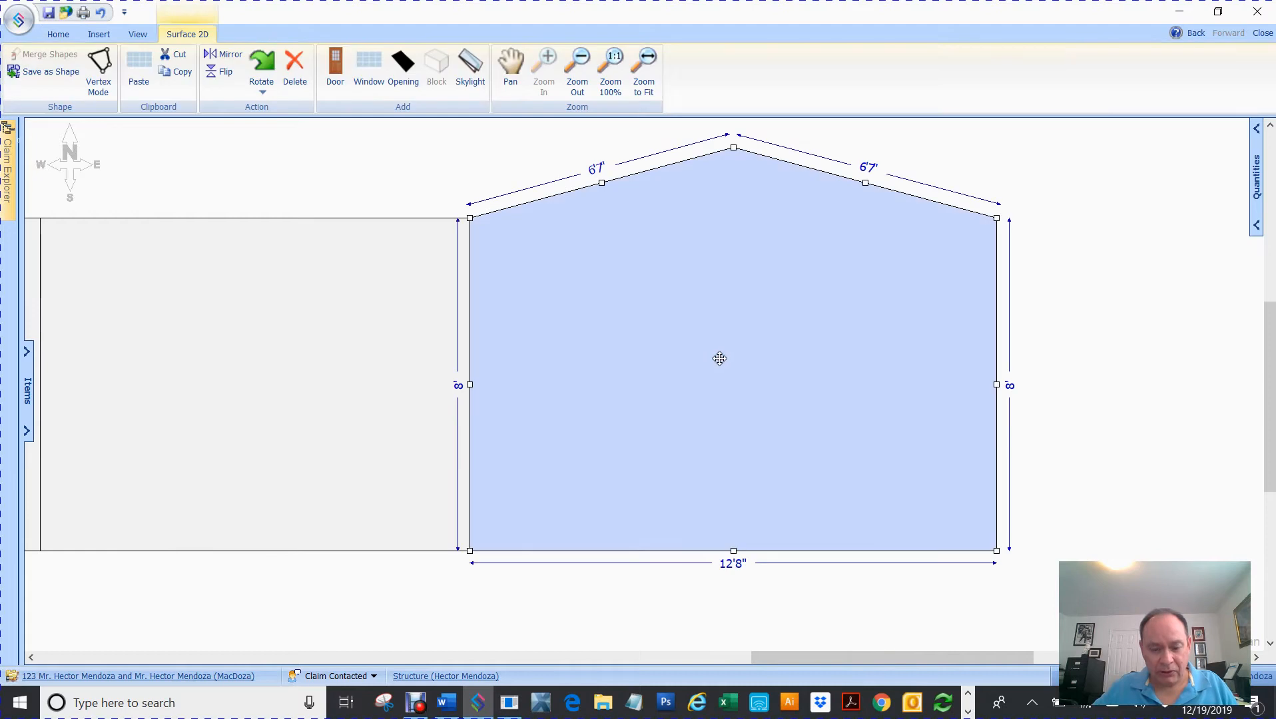
click(719, 358)
drag(726, 357, 649, 355)
key(ctrl+v)
drag(805, 368, 791, 377)
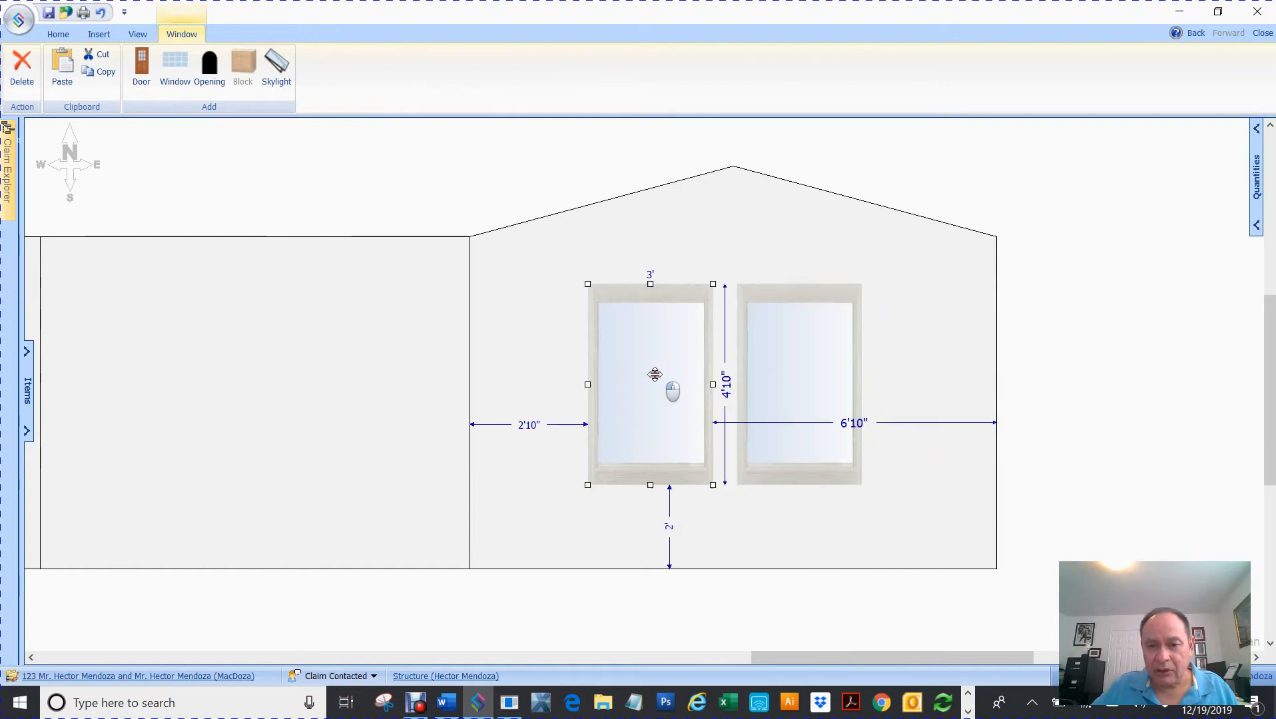
click(659, 382)
key(Delete)
key(ctrl+z)
click(1060, 371)
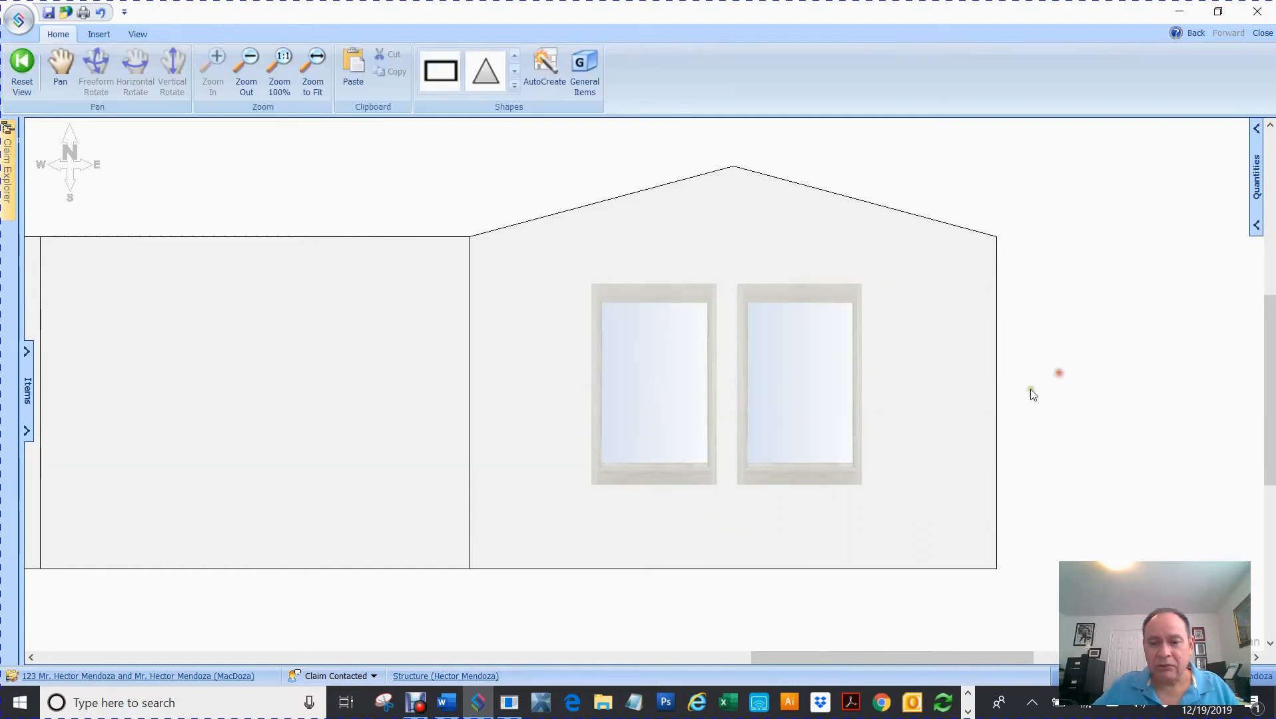
drag(816, 656, 624, 638)
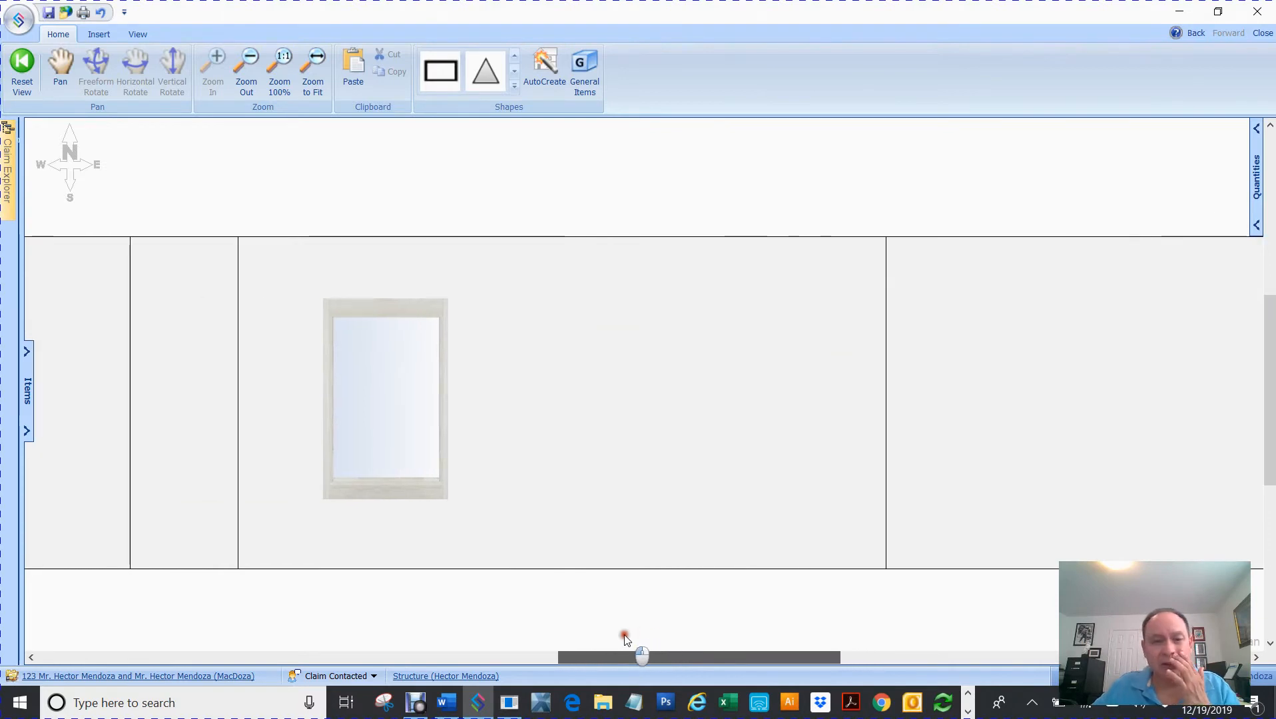
- Add a 3' by 6'8" door to the 15'7" wall, slid right beside its window
click(674, 387)
right_click(672, 390)
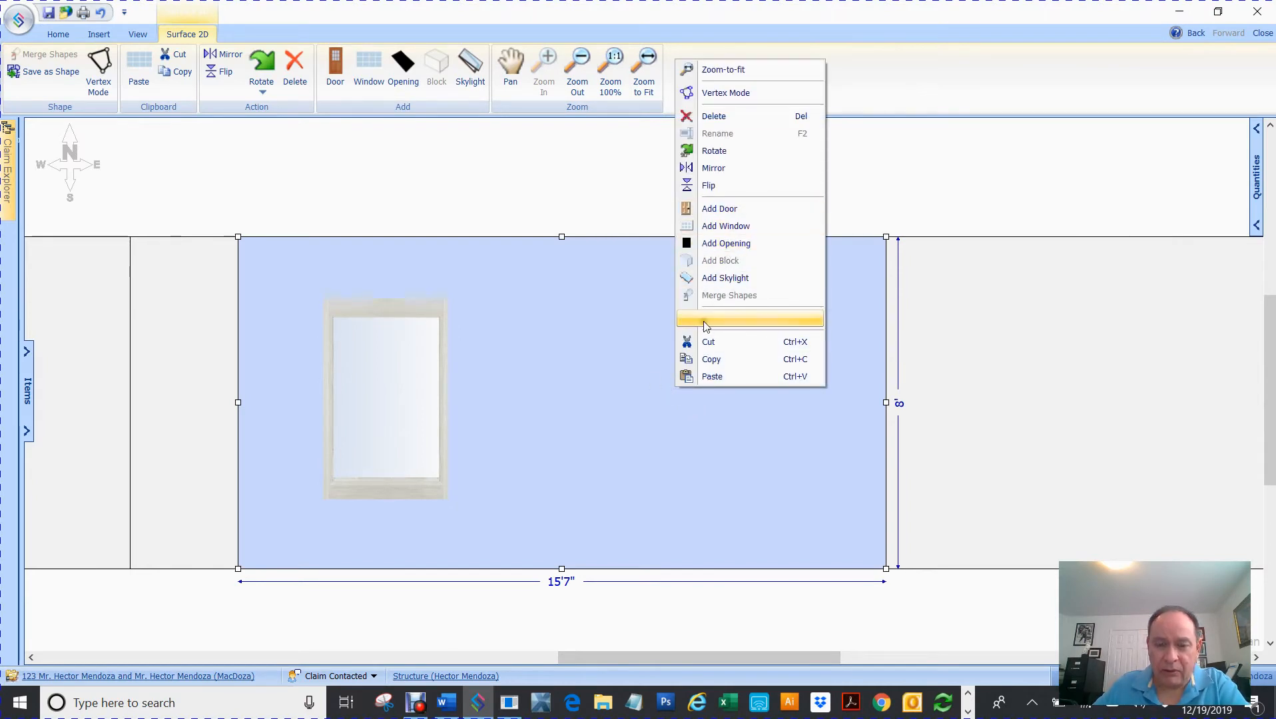
click(648, 379)
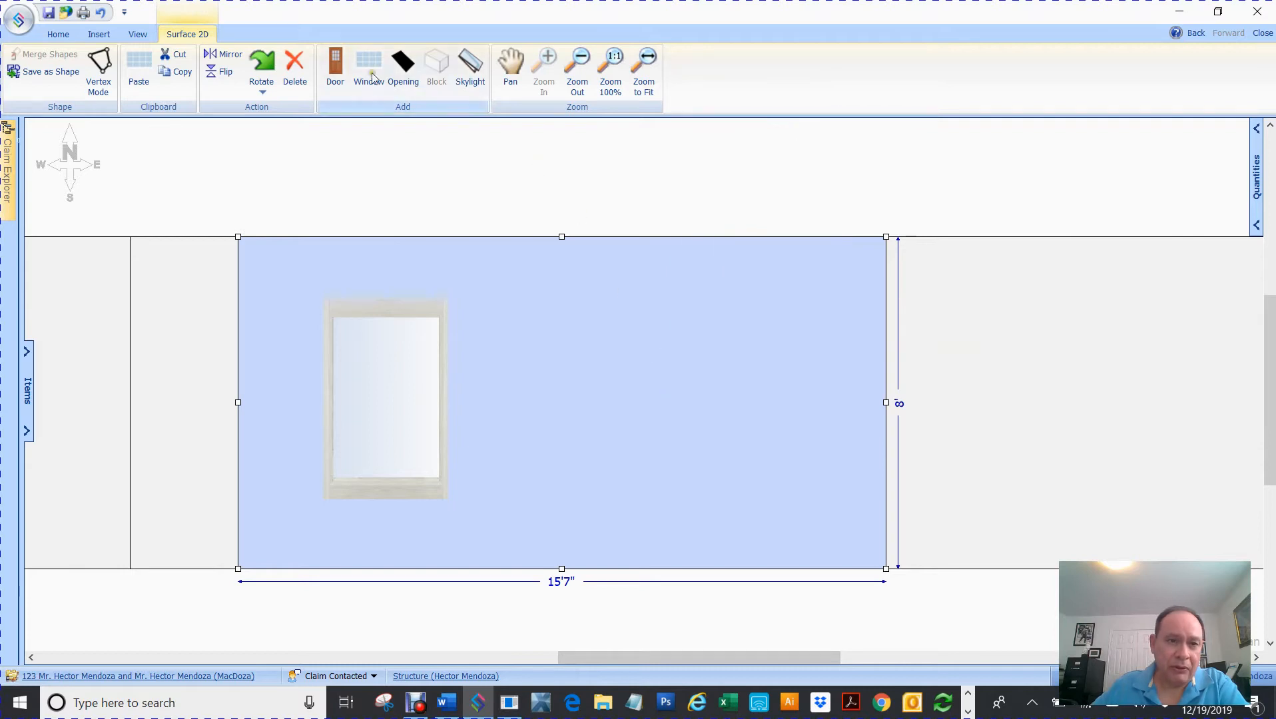
click(336, 69)
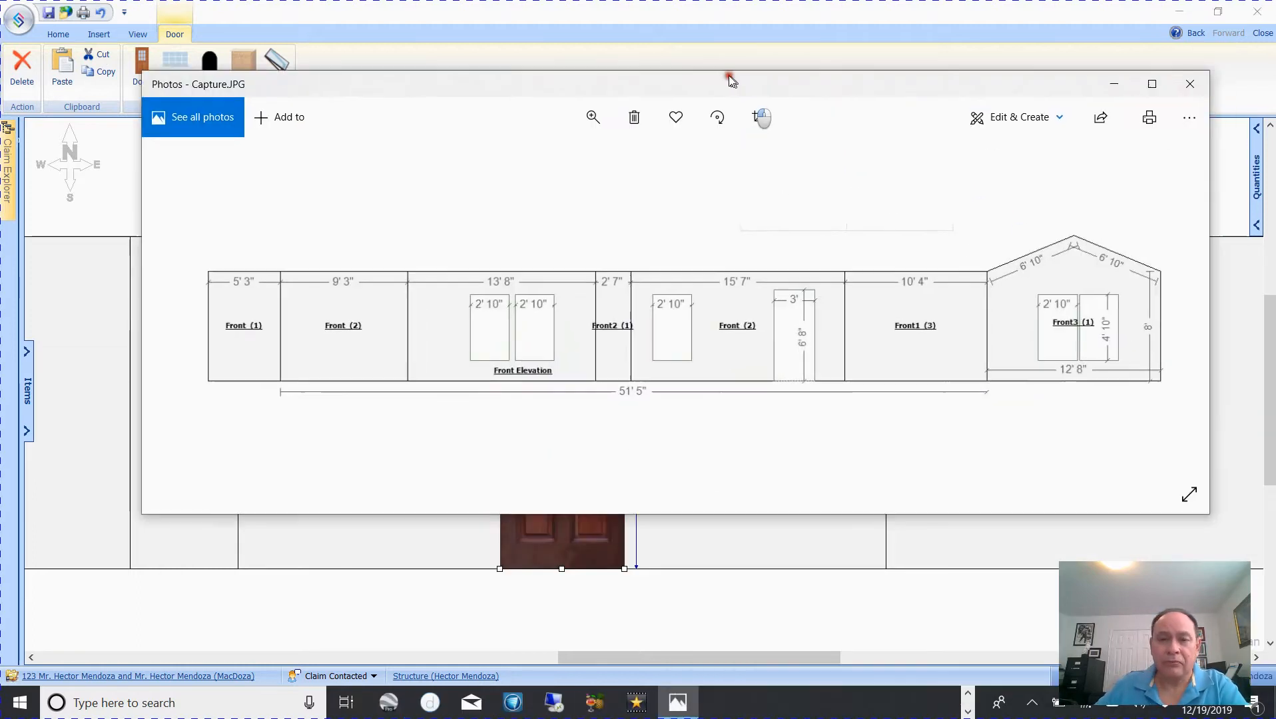
drag(729, 75, 1275, 174)
drag(578, 404, 646, 403)
click(641, 213)
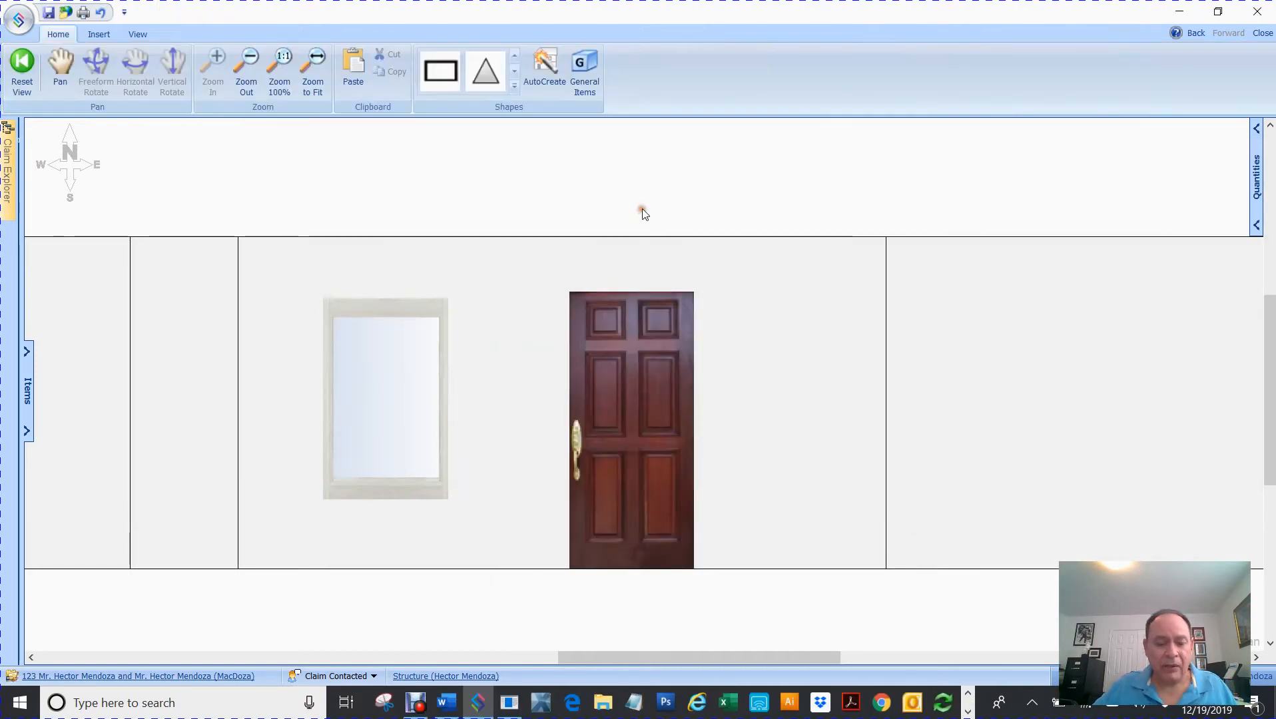
scroll(639, 229, down, 2)
scroll(640, 229, down, 2)
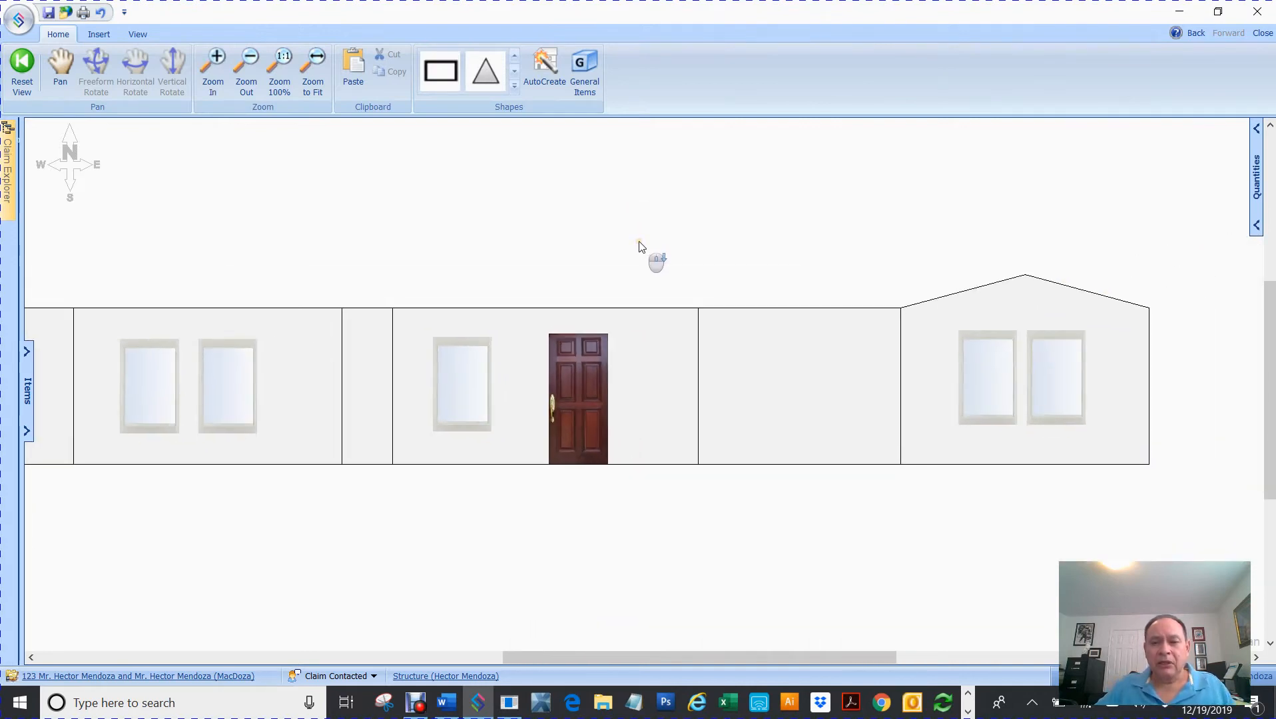
scroll(640, 247, down, 2)
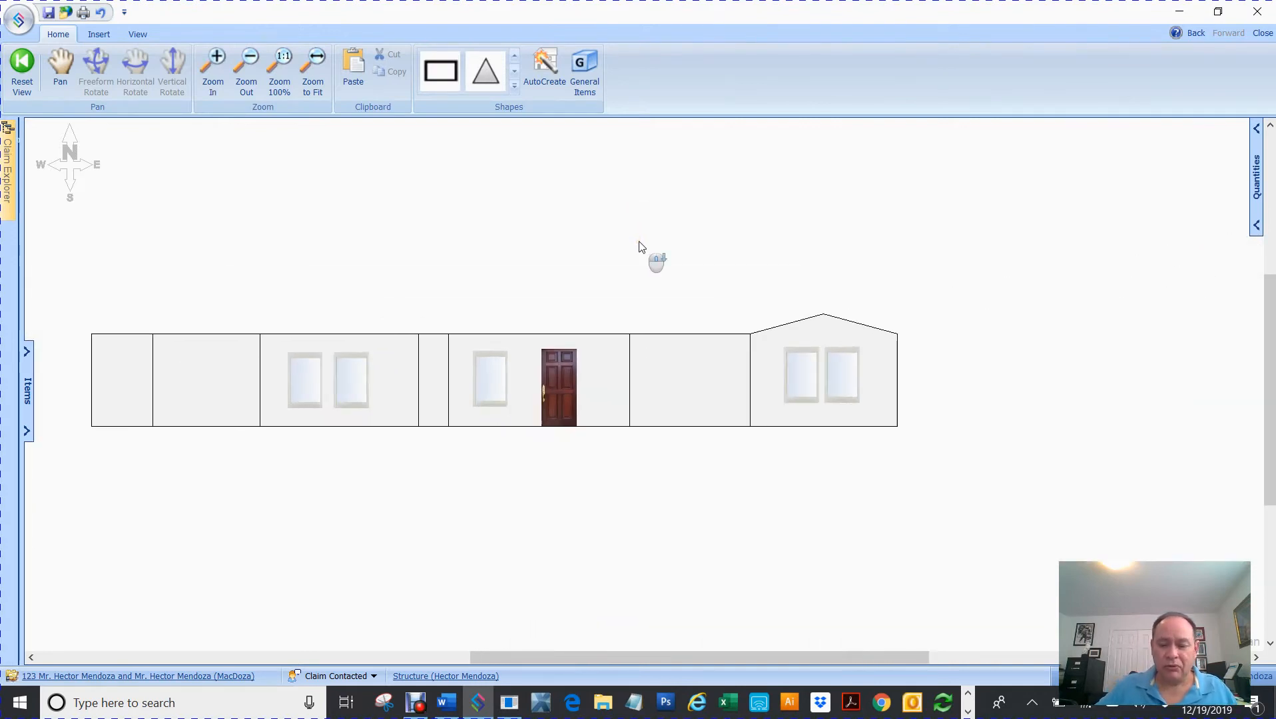
click(313, 74)
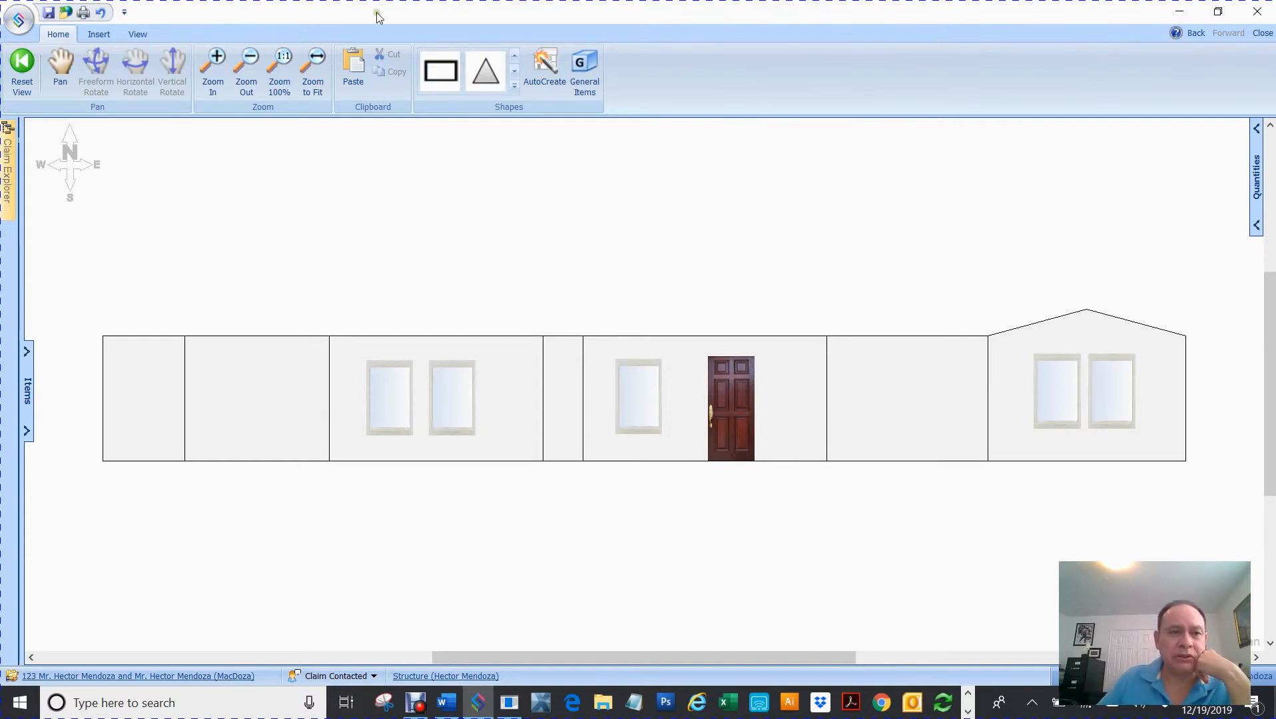
click(255, 80)
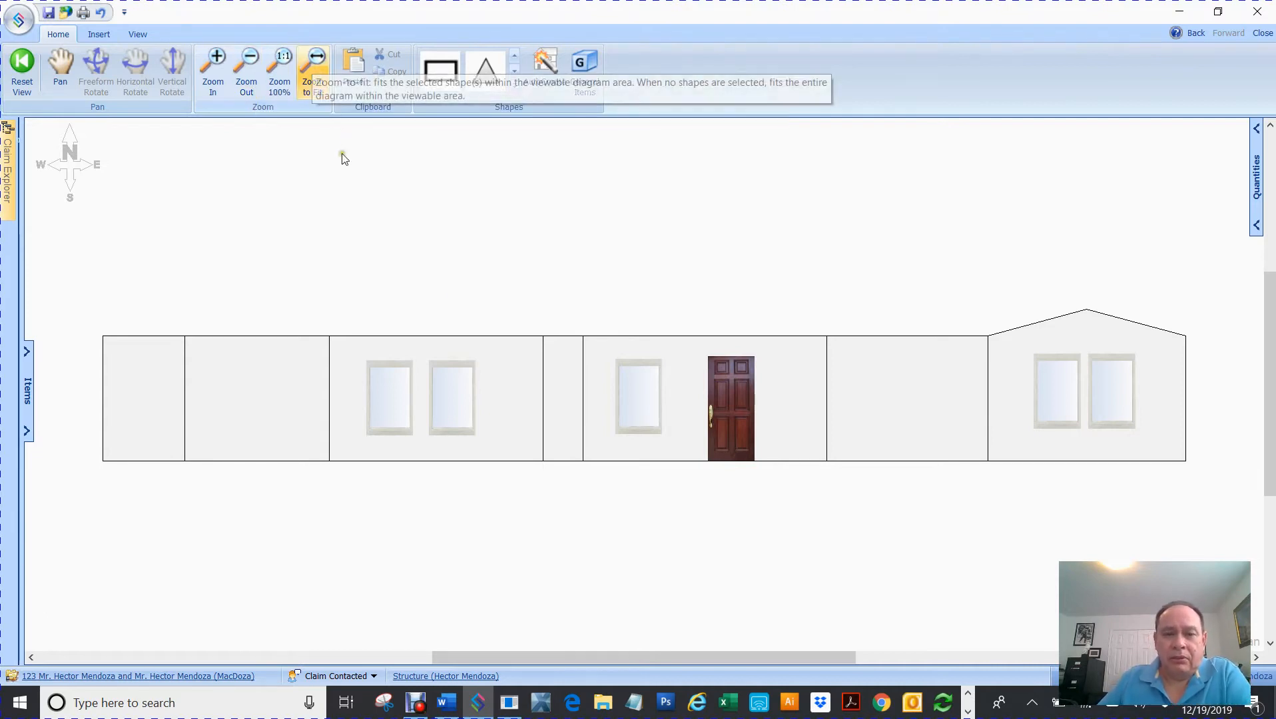
scroll(526, 301, down, 1)
scroll(526, 302, down, 2)
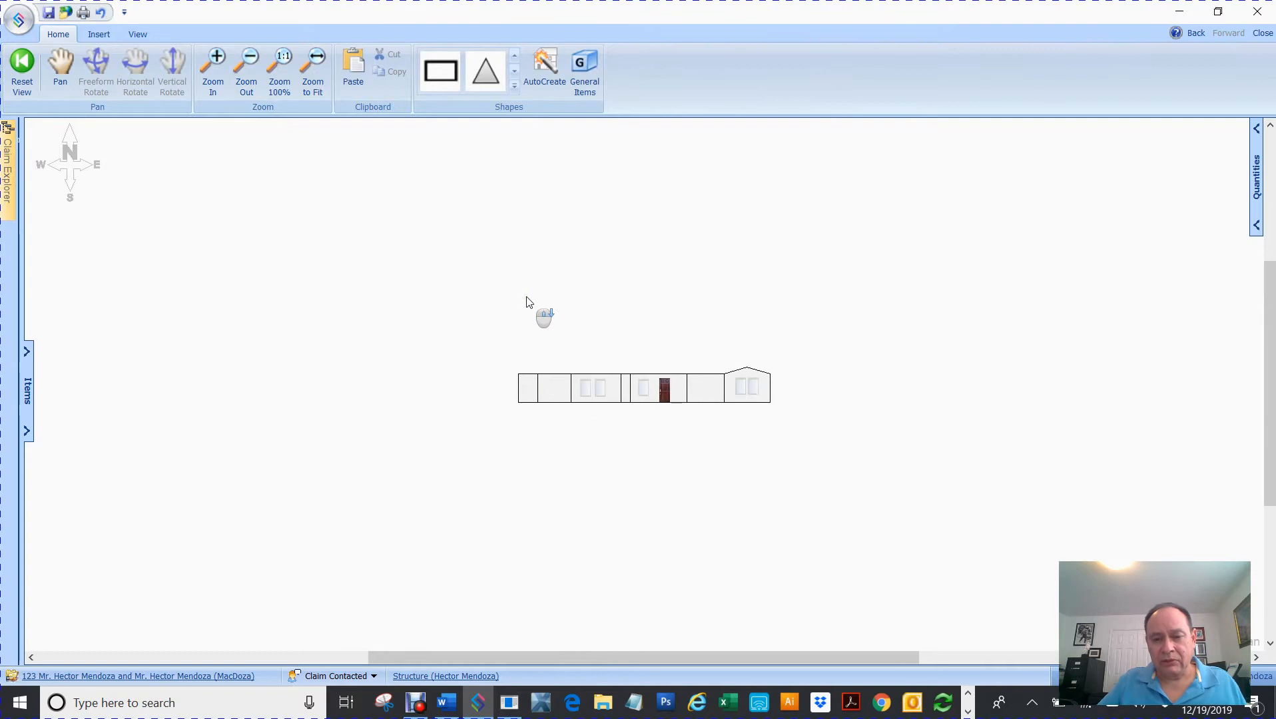
drag(640, 656, 450, 578)
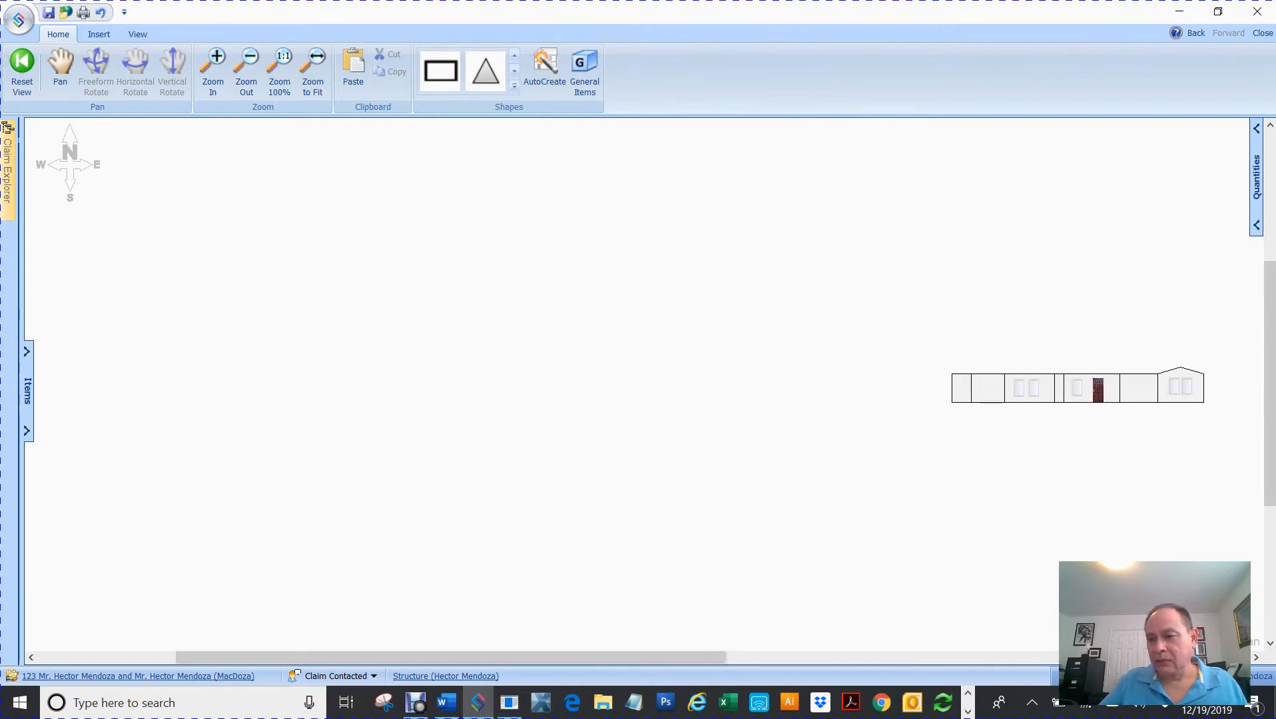
drag(1269, 337, 1270, 264)
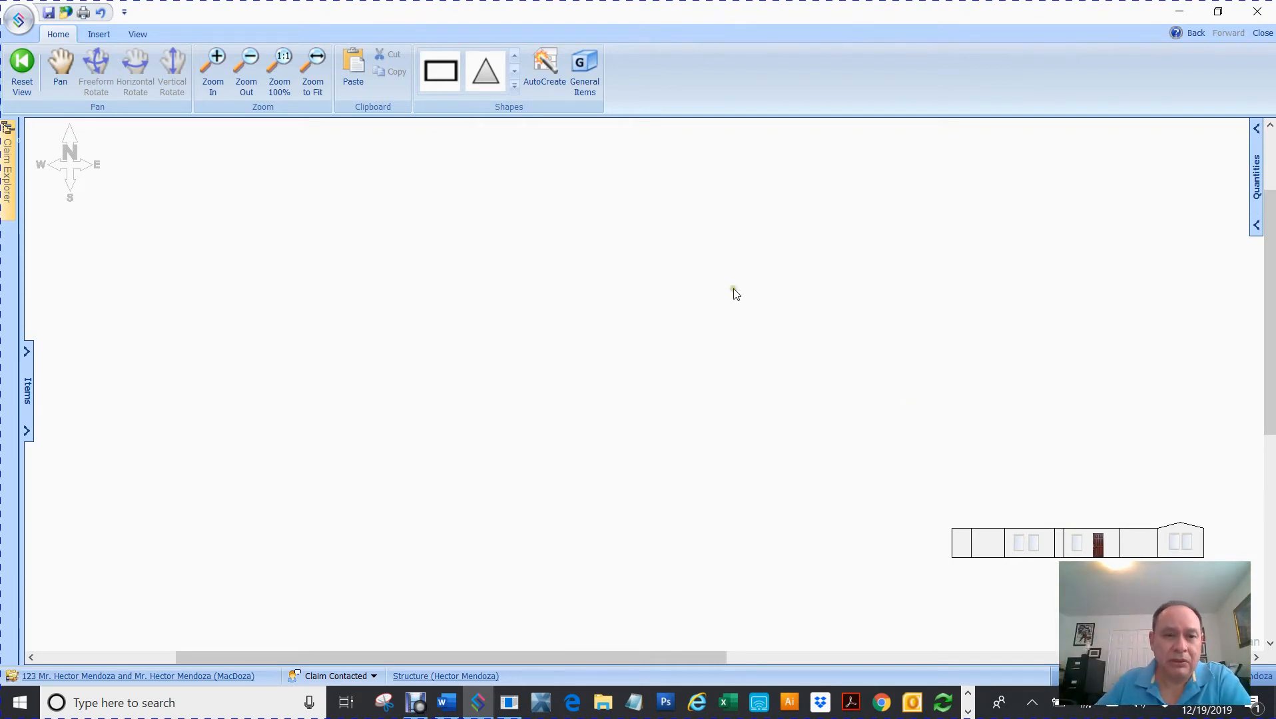
click(317, 57)
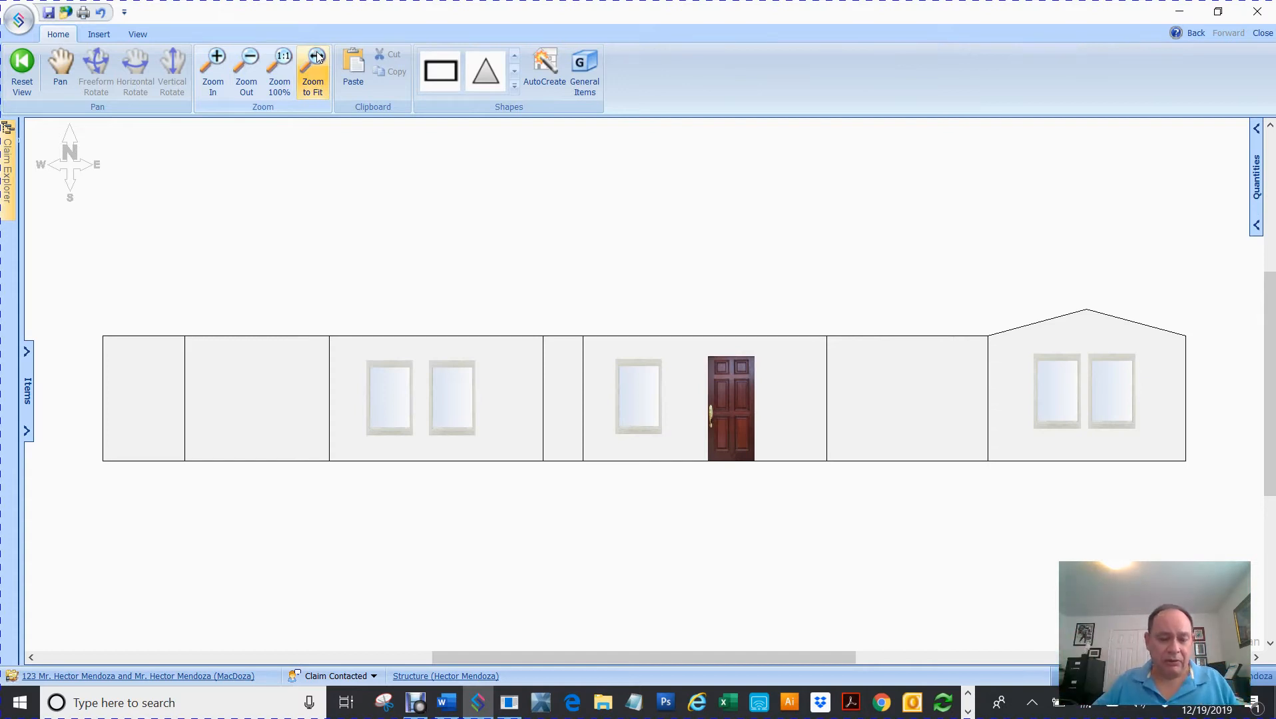
scroll(556, 222, down, 5)
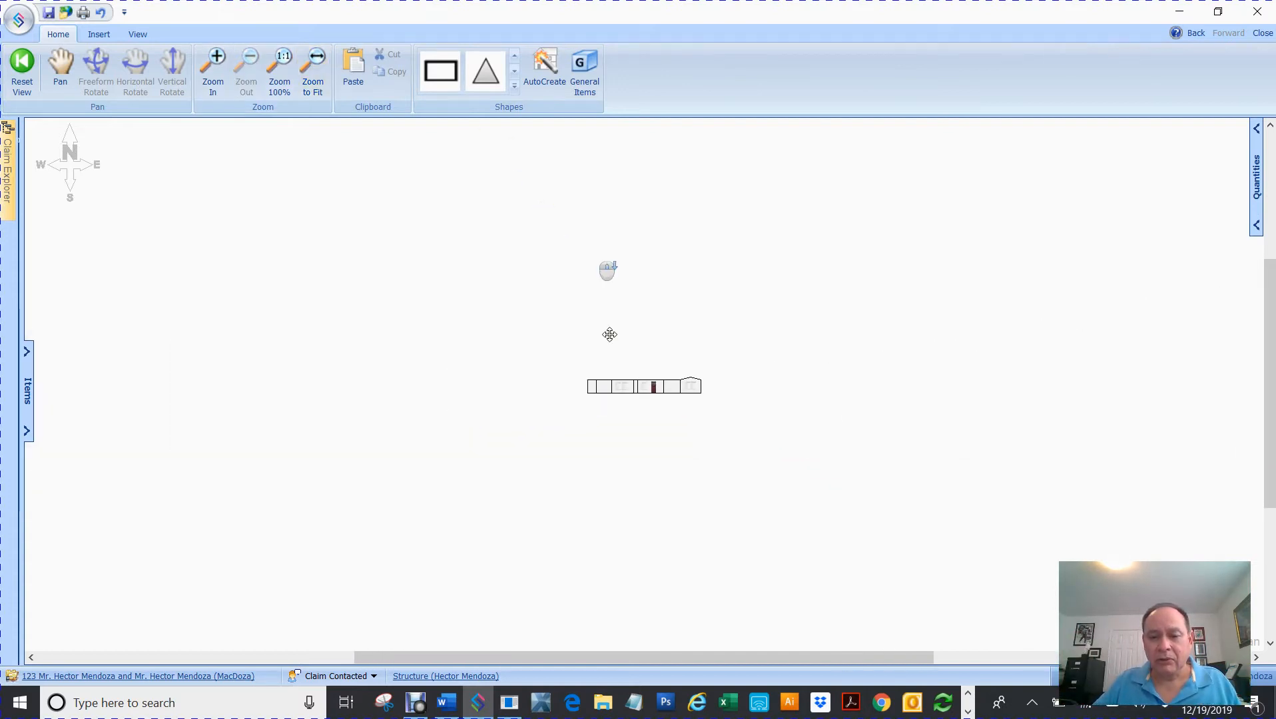
mouse_move(673, 656)
mouse_down()
mouse_move(505, 615)
mouse_move(460, 586)
mouse_up()
drag(1264, 384, 1260, 292)
drag(684, 666, 645, 657)
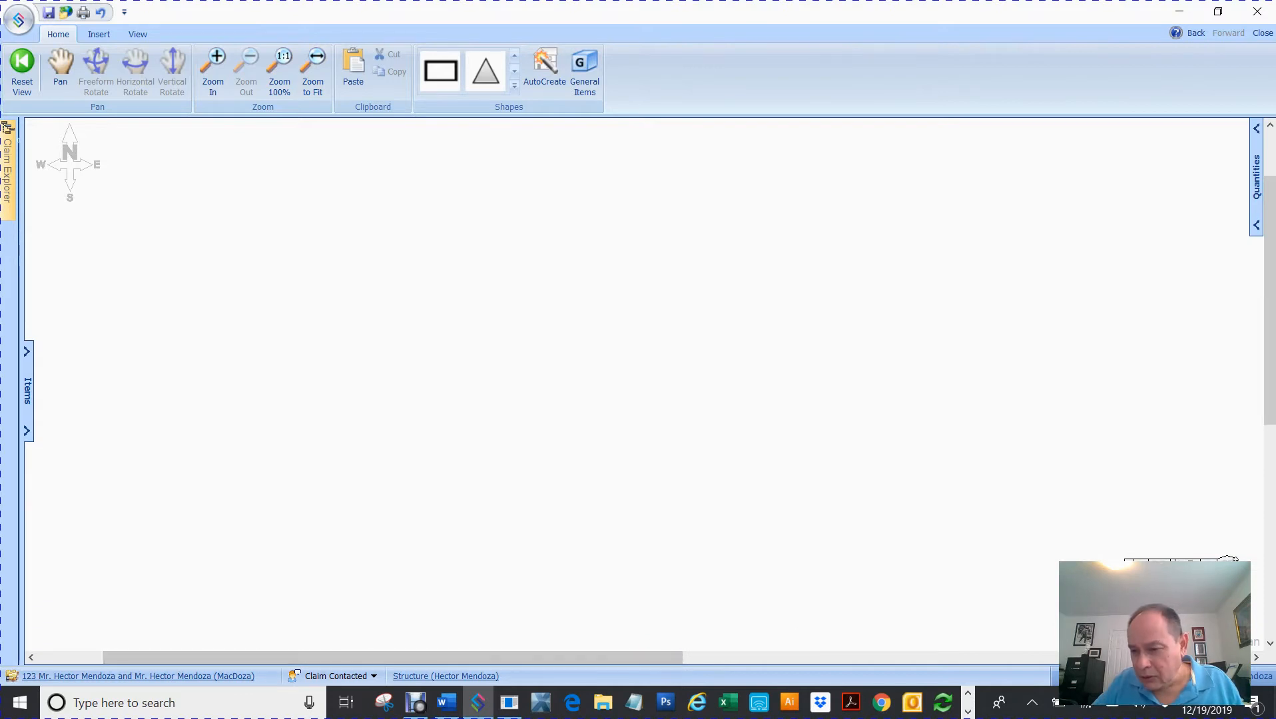
click(1209, 566)
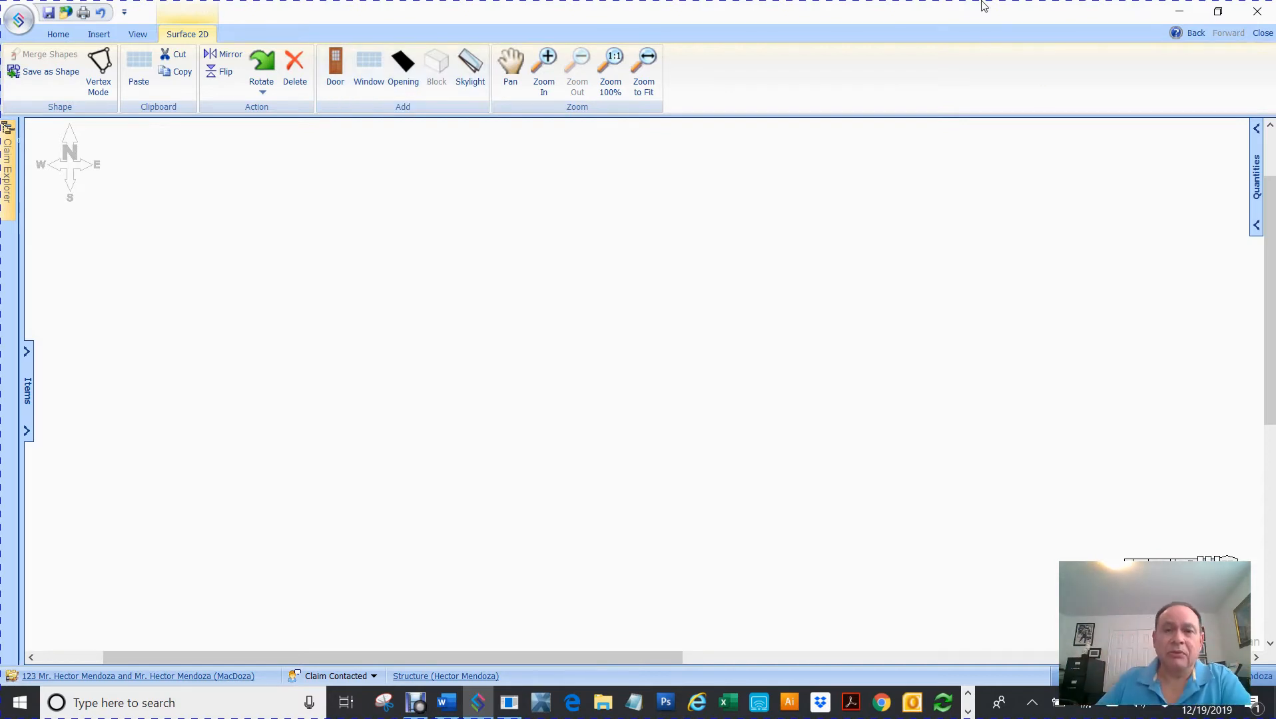
click(645, 67)
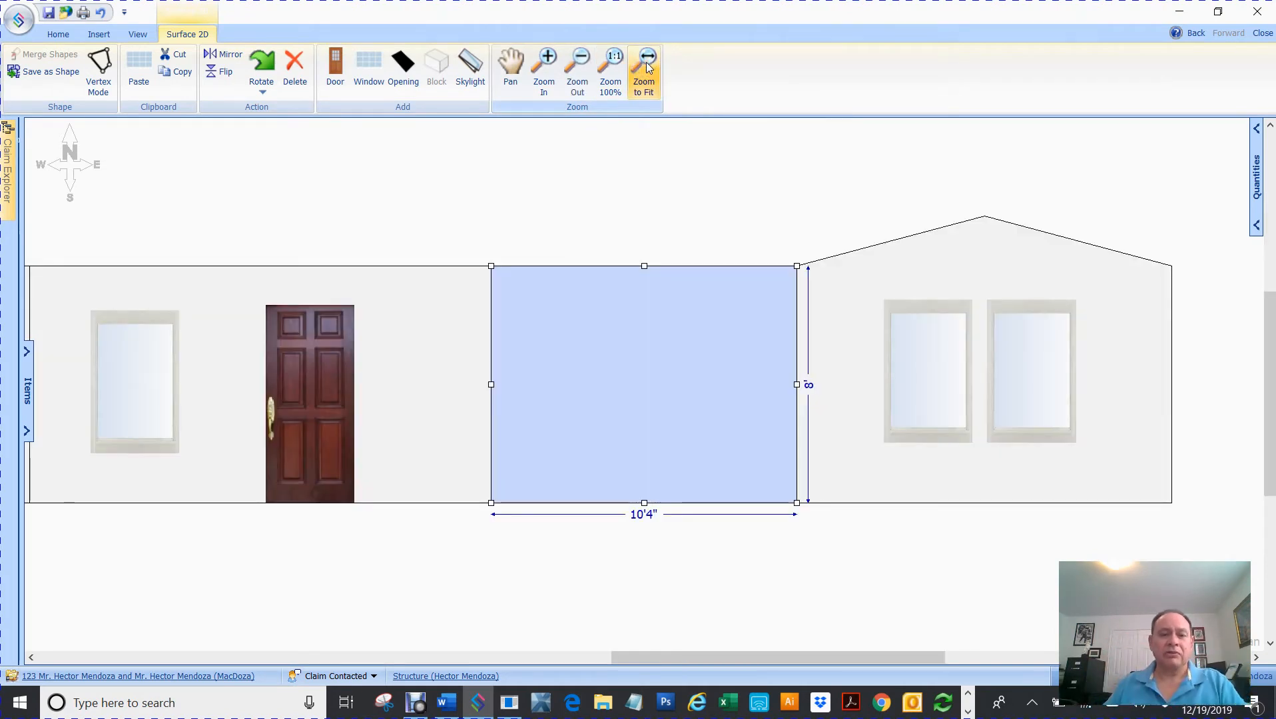
scroll(666, 160, down, 3)
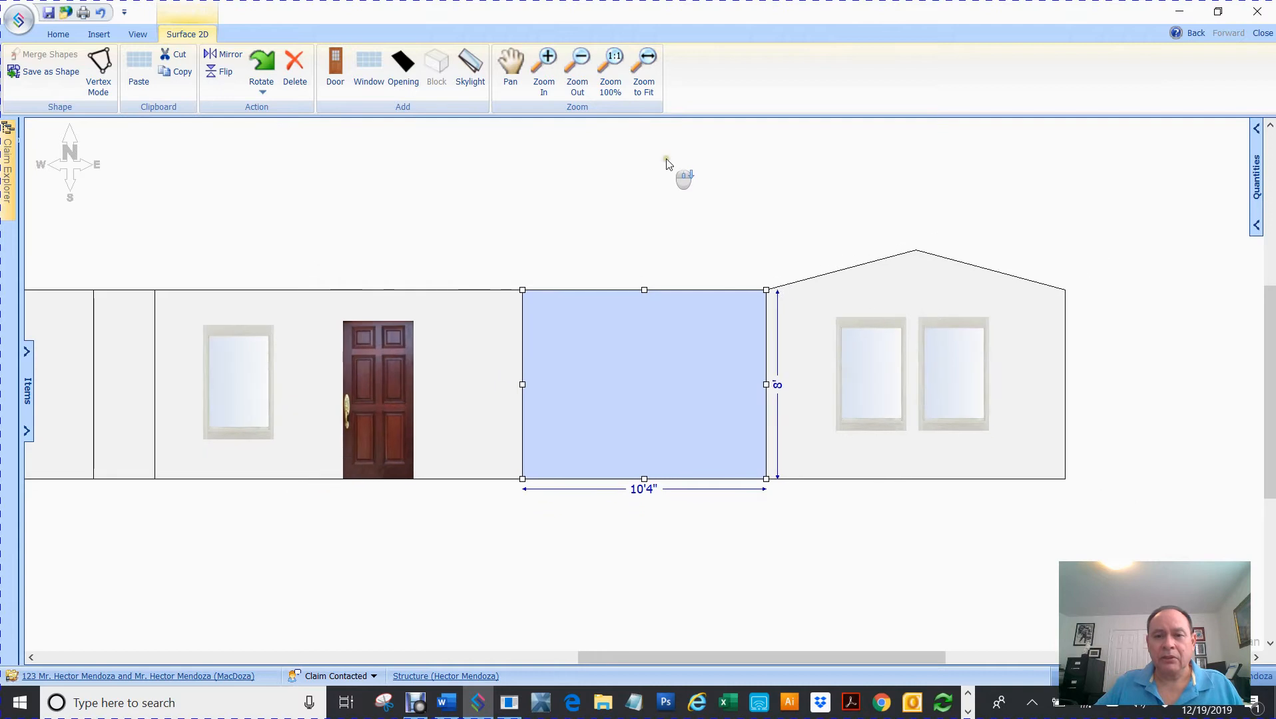
click(614, 61)
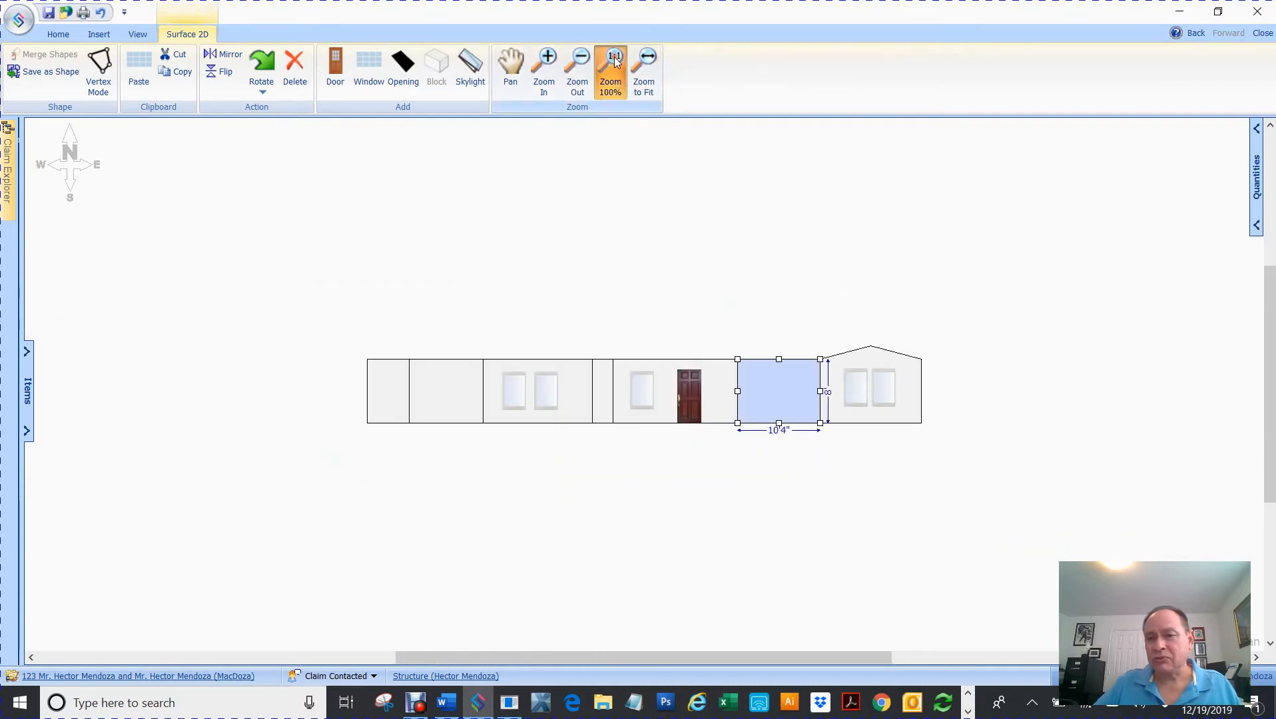
click(580, 58)
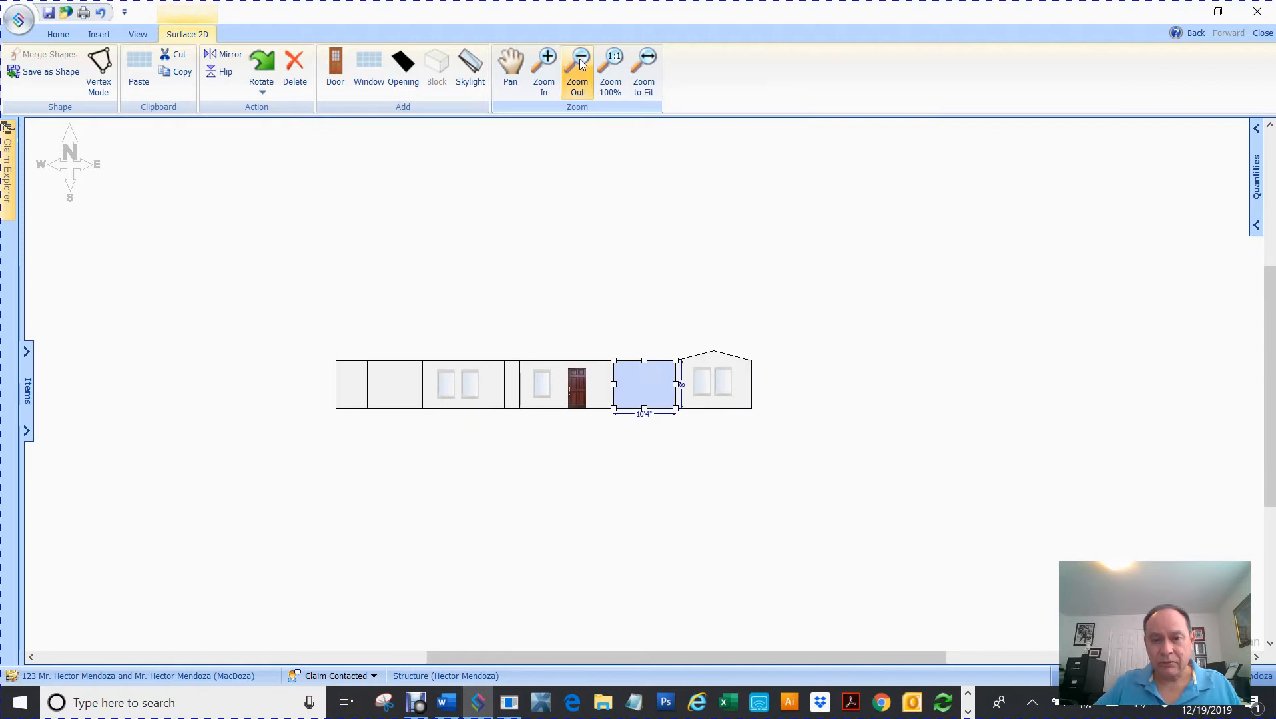
click(580, 58)
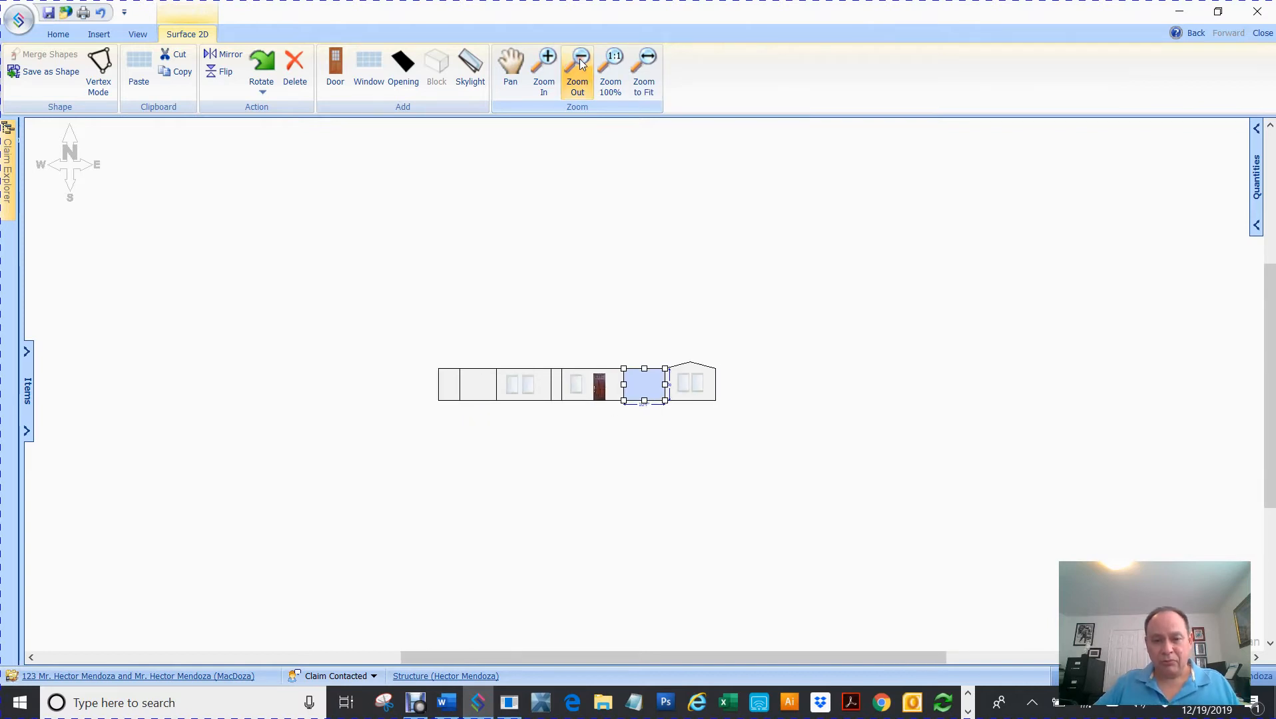
click(580, 59)
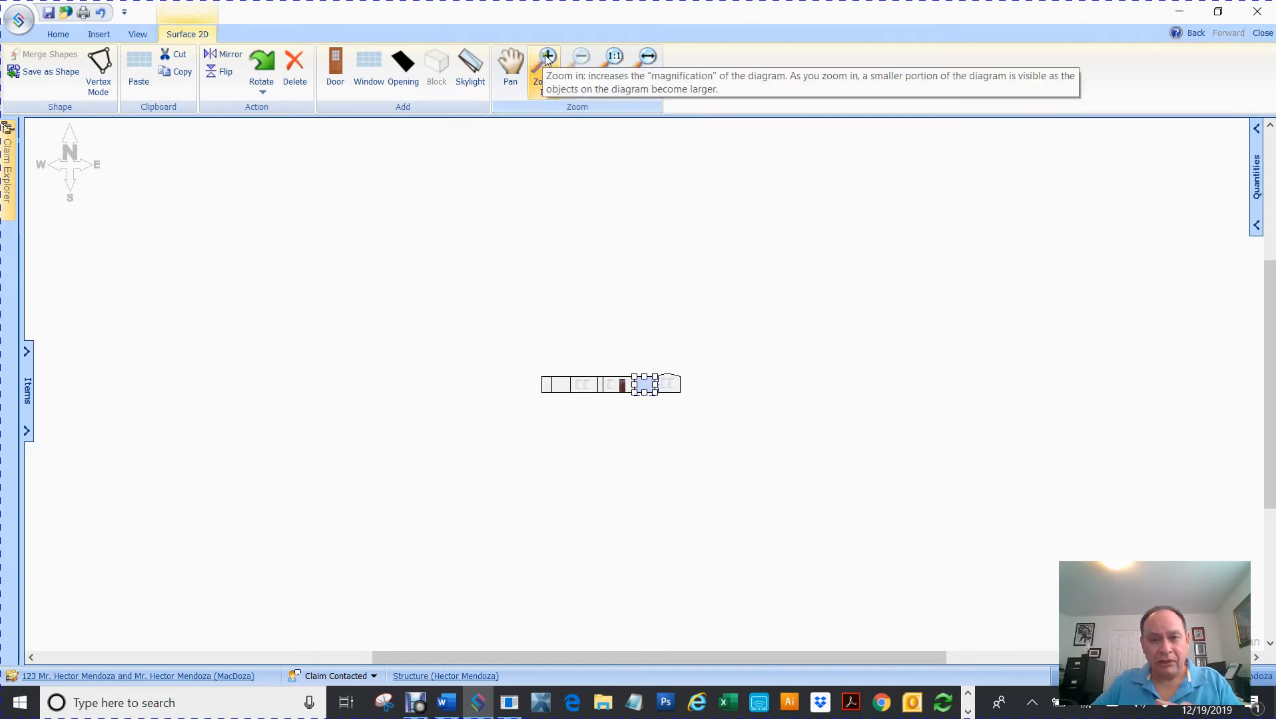
click(548, 59)
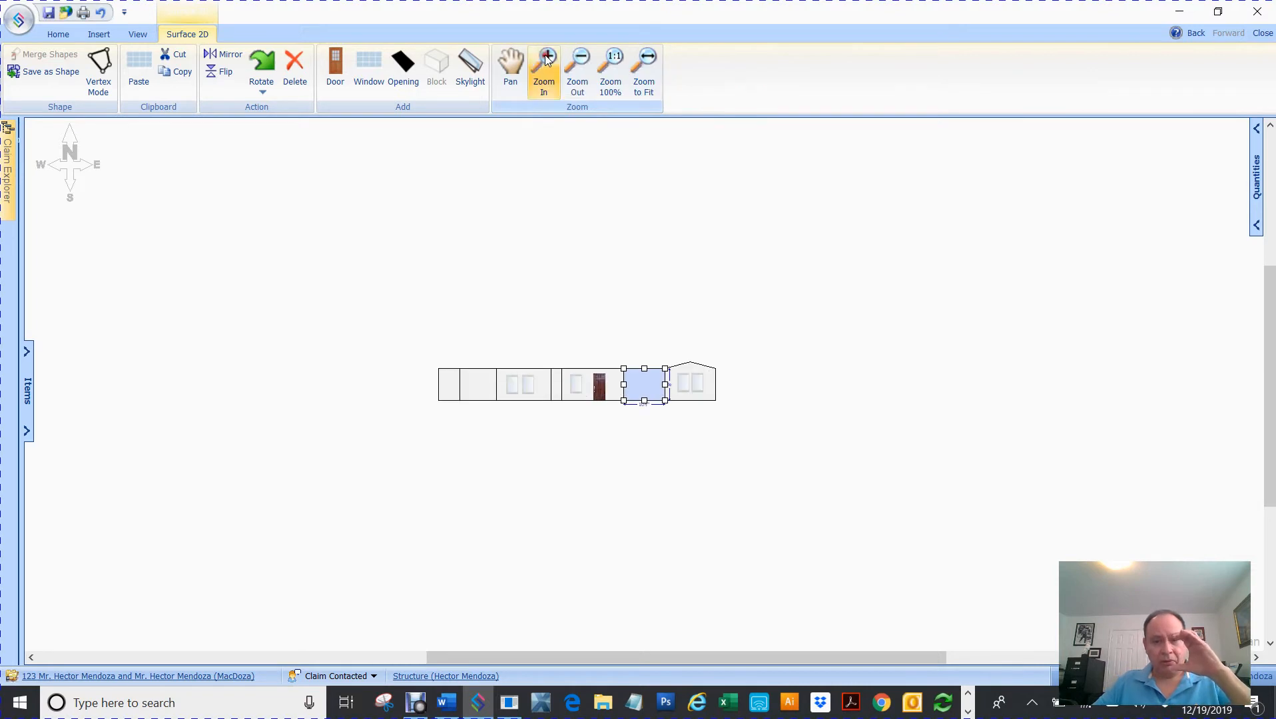
click(547, 58)
click(548, 58)
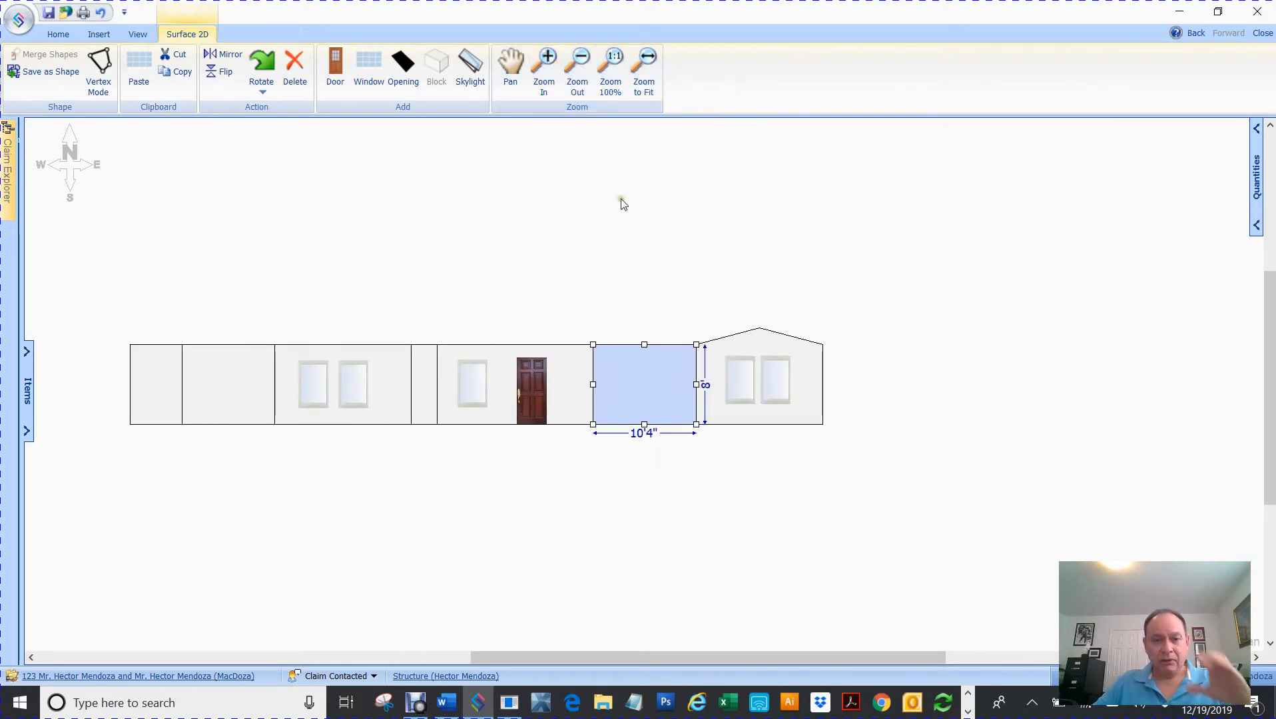
scroll(636, 213, down, 5)
drag(484, 276, 841, 459)
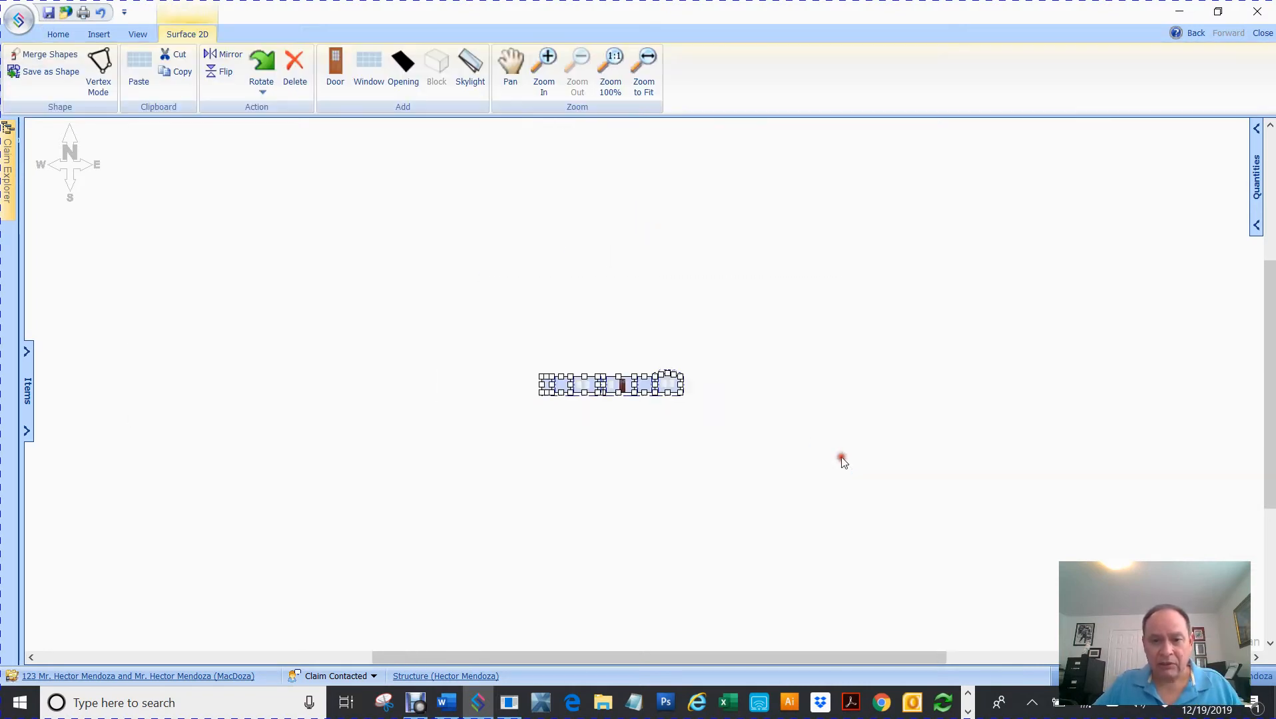
click(546, 58)
click(546, 58)
click(547, 59)
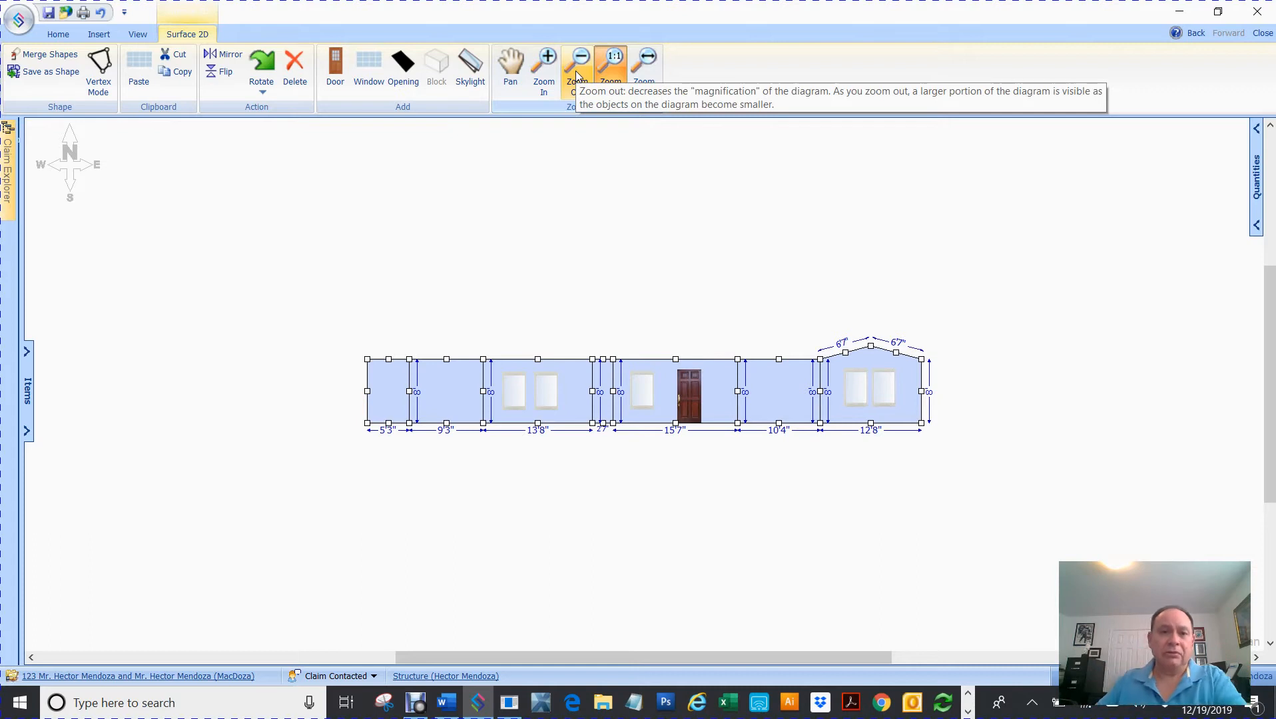
click(545, 214)
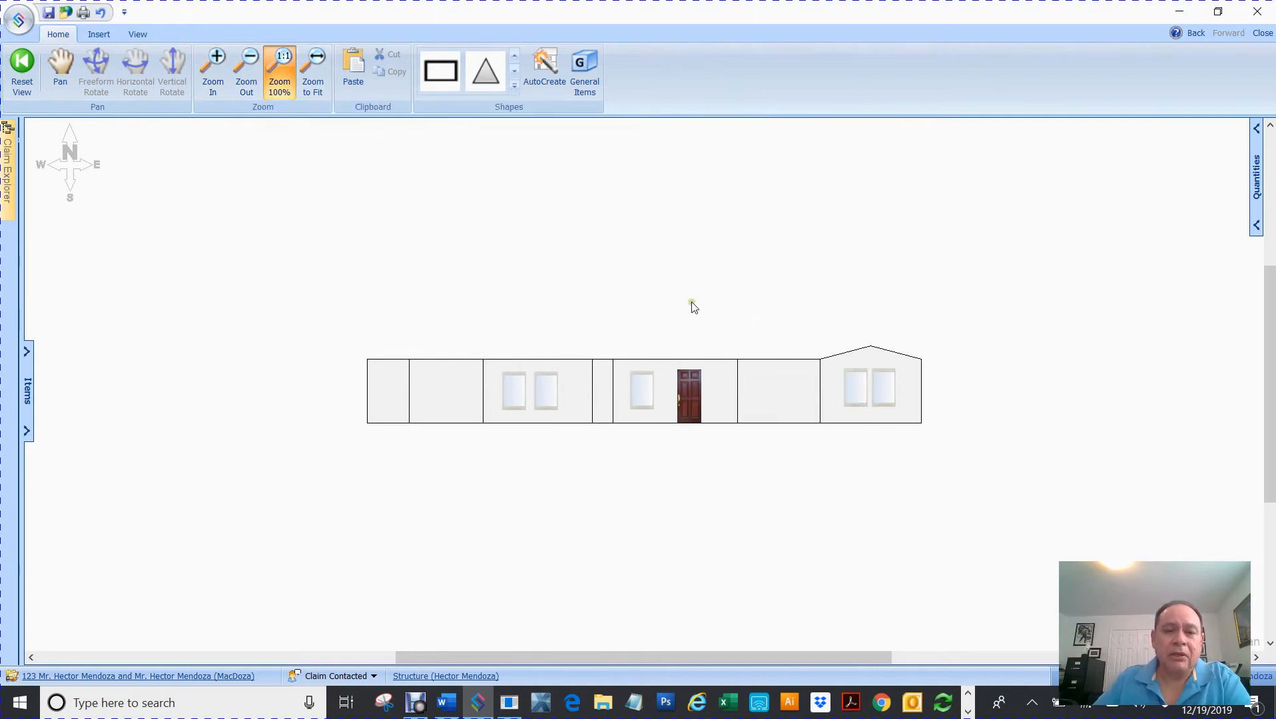
click(455, 400)
click(572, 276)
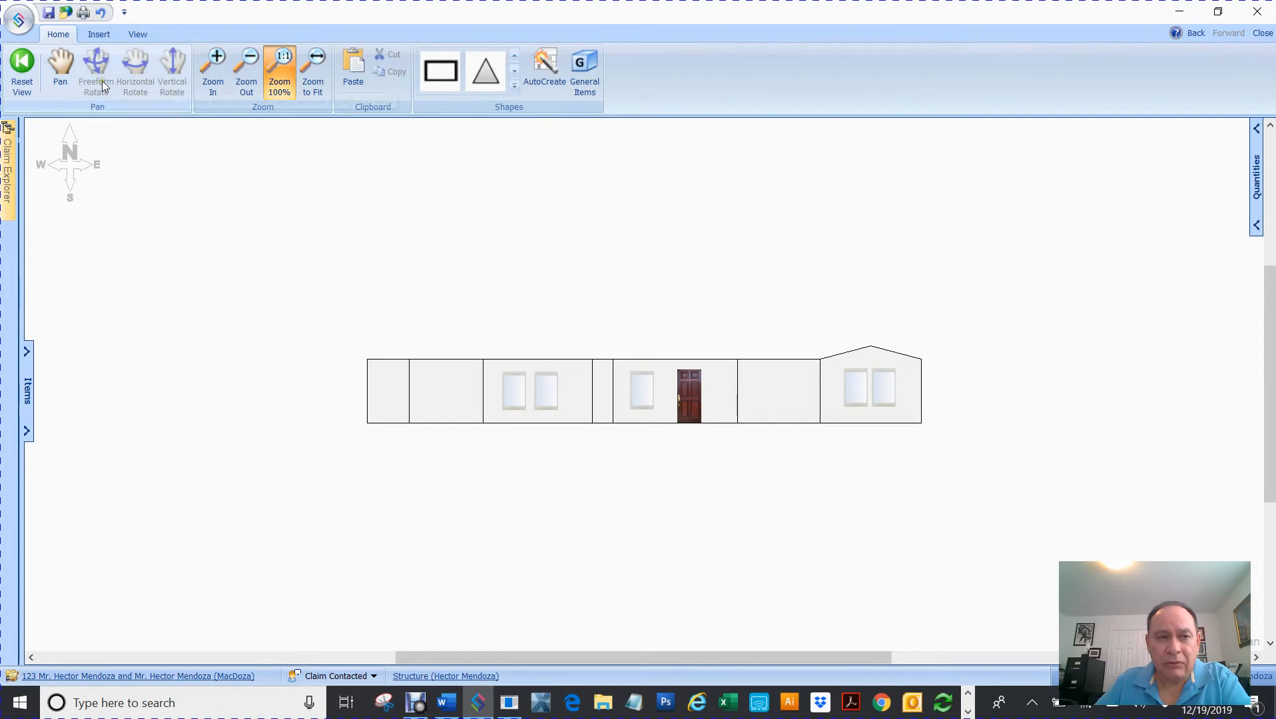
click(58, 67)
mouse_move(735, 277)
mouse_down()
mouse_move(629, 267)
mouse_move(433, 293)
mouse_move(689, 286)
mouse_move(636, 297)
mouse_up()
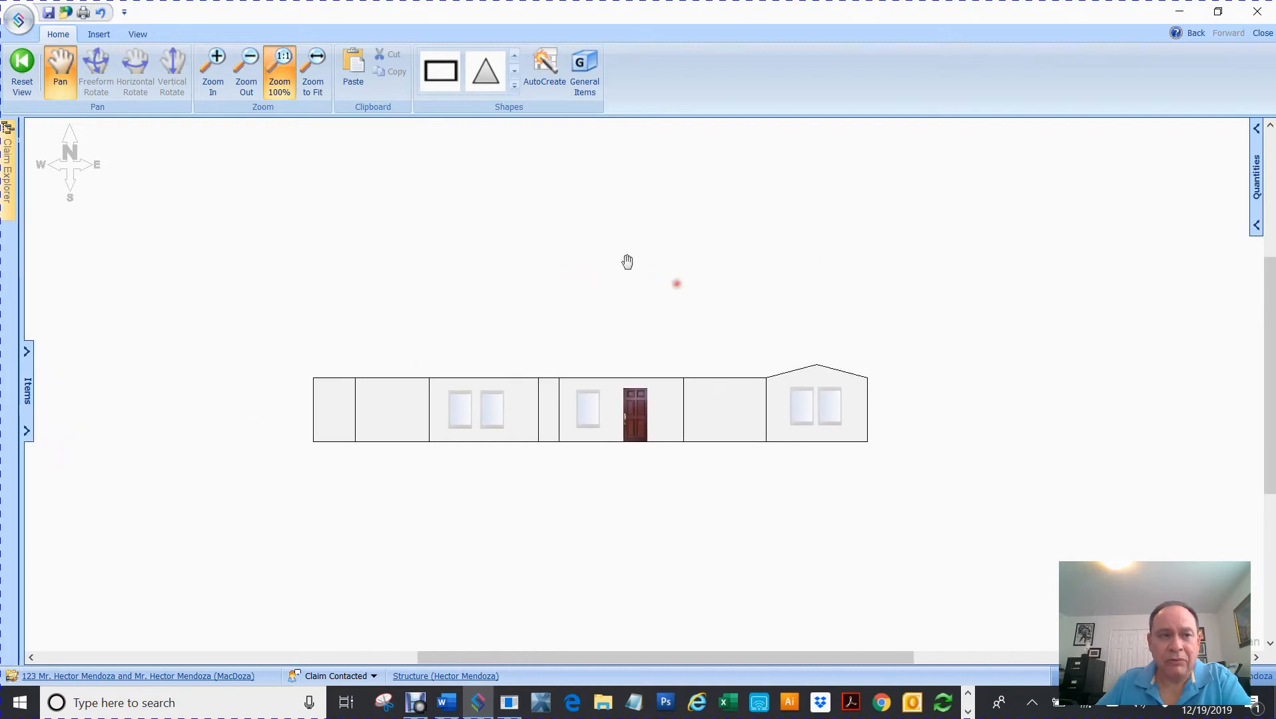
click(22, 63)
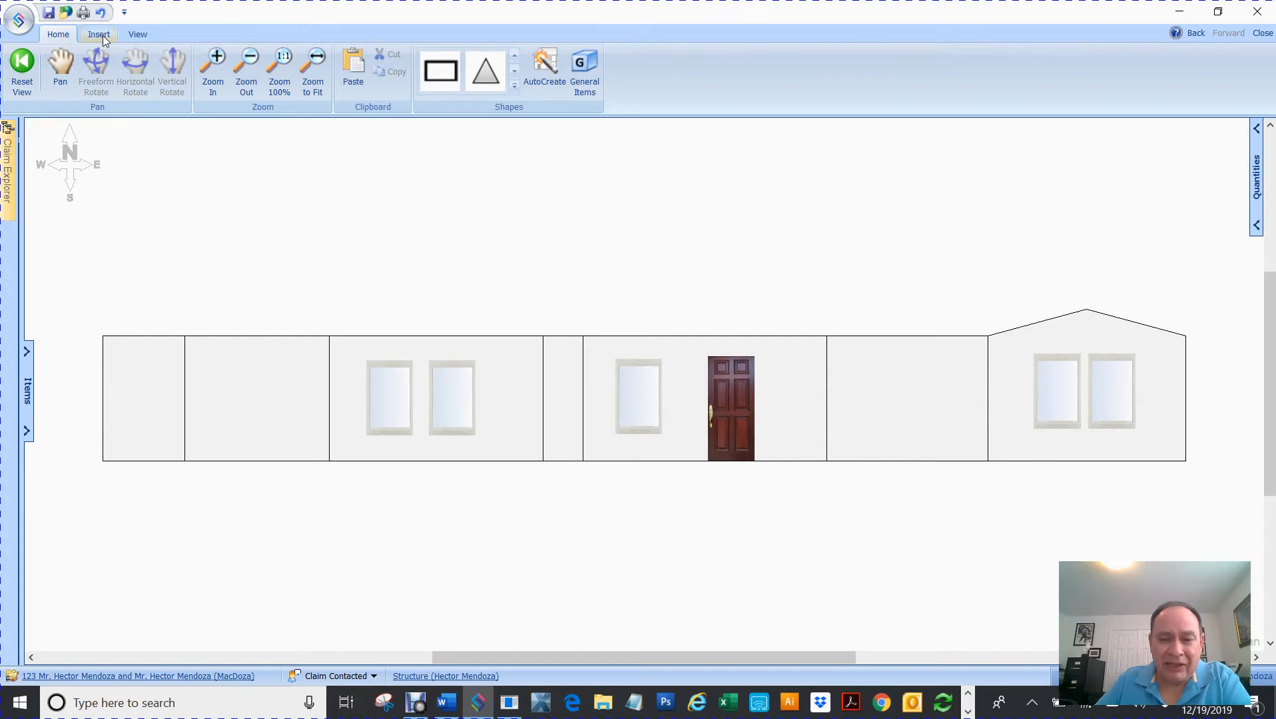
scroll(588, 282, down, 2)
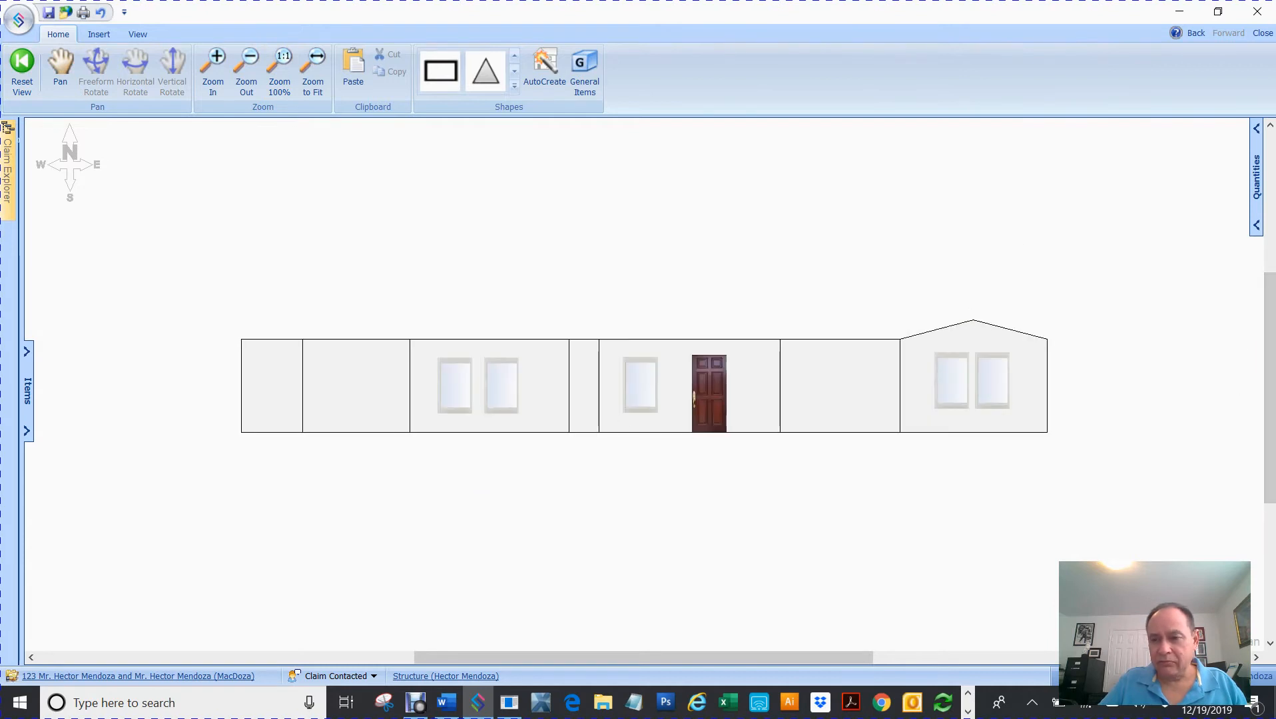
drag(1269, 321, 1263, 384)
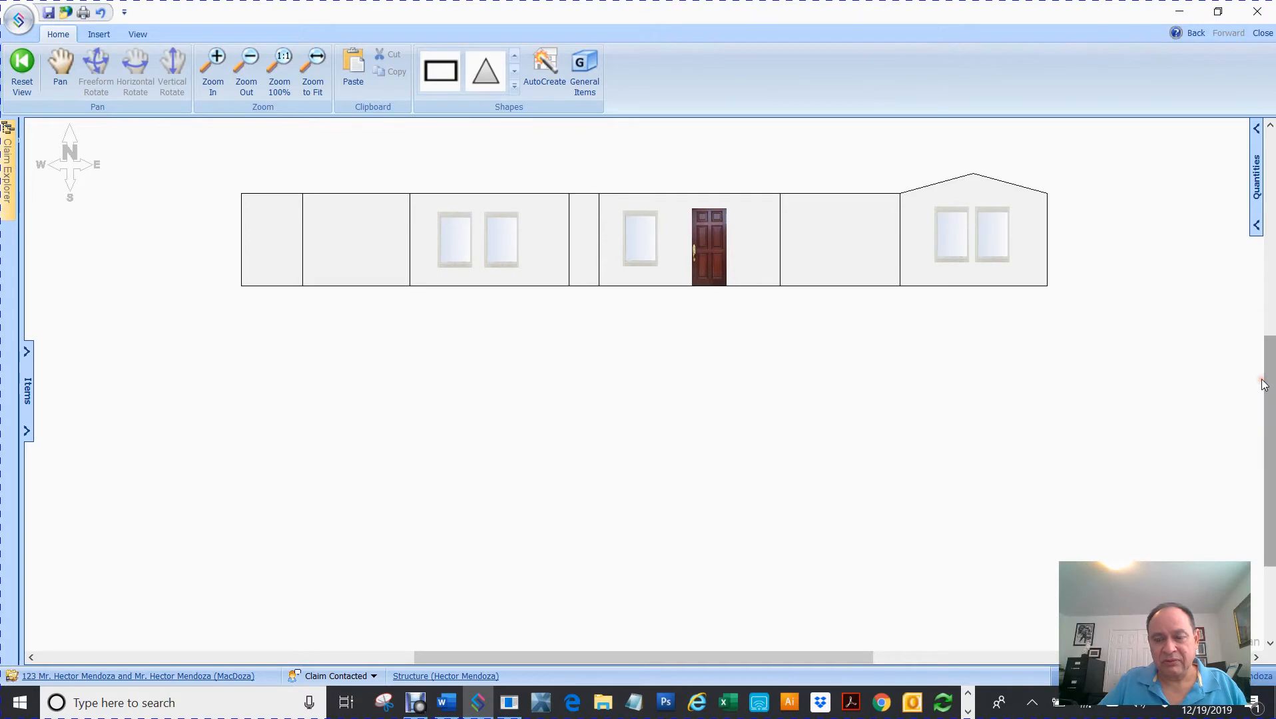
click(515, 432)
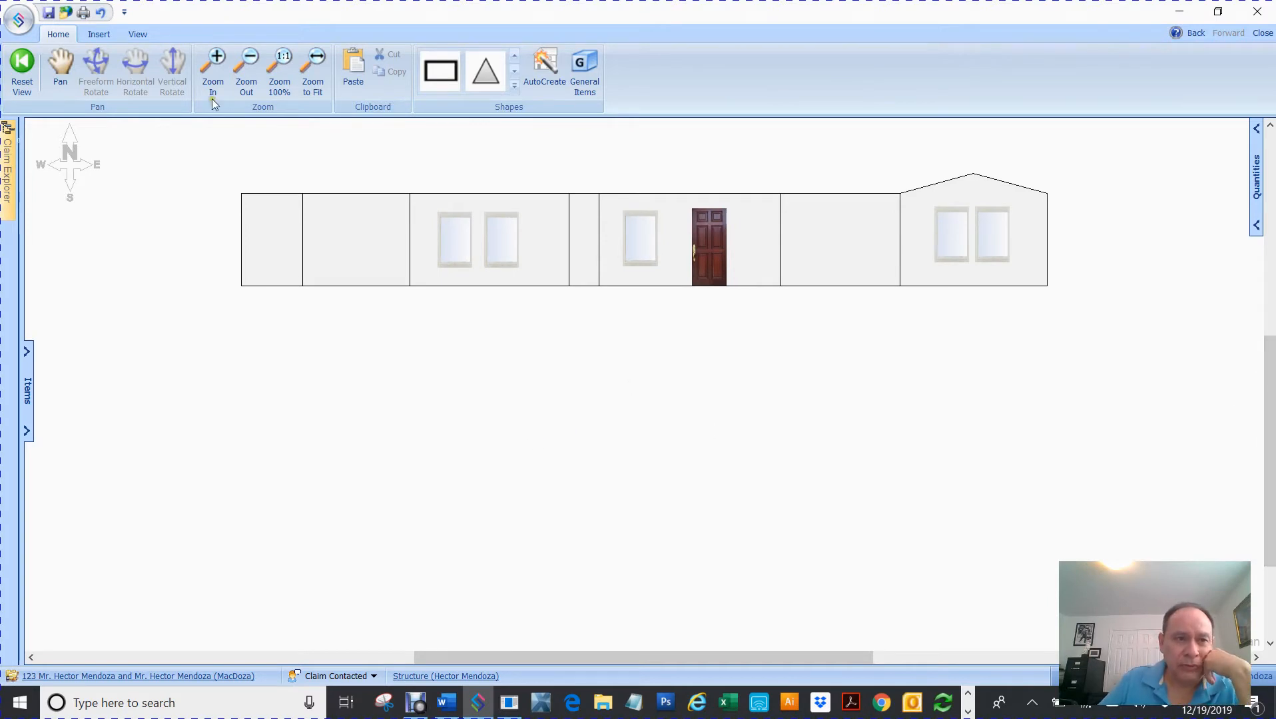
- Start placing a photo below the elevation and pick IMG_4696.JPG in Photo Explorer
click(96, 37)
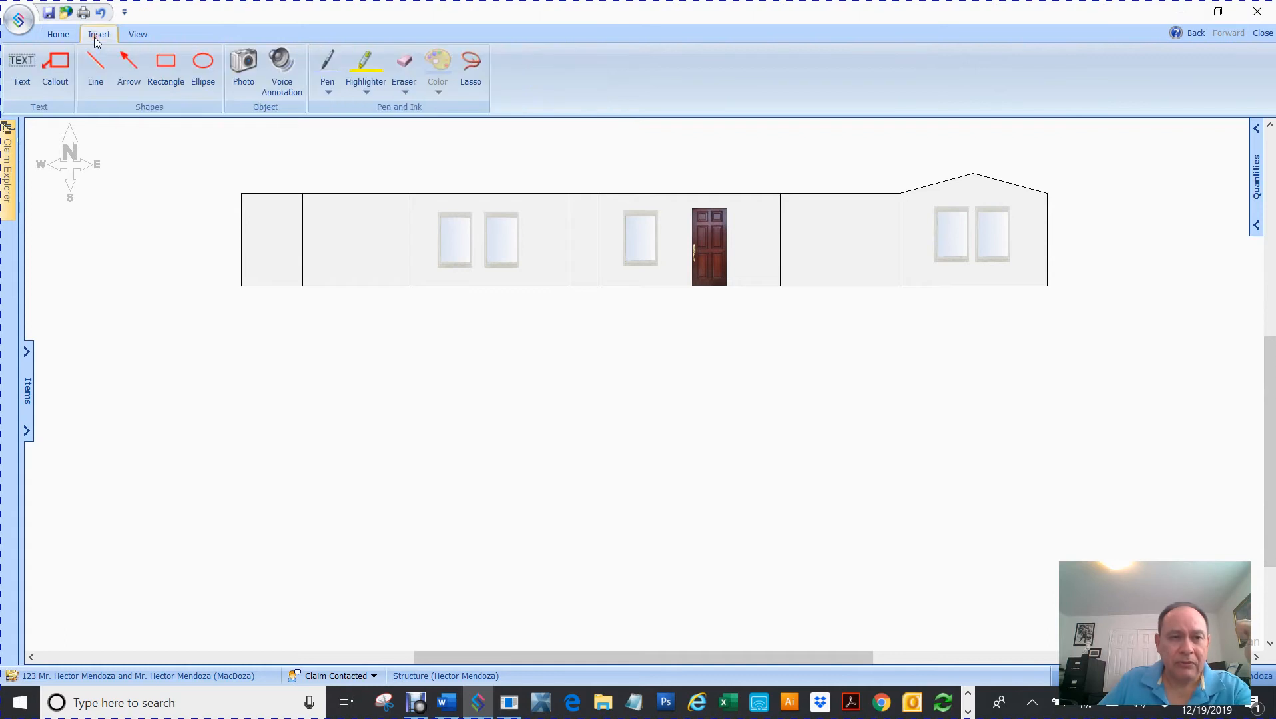
click(244, 68)
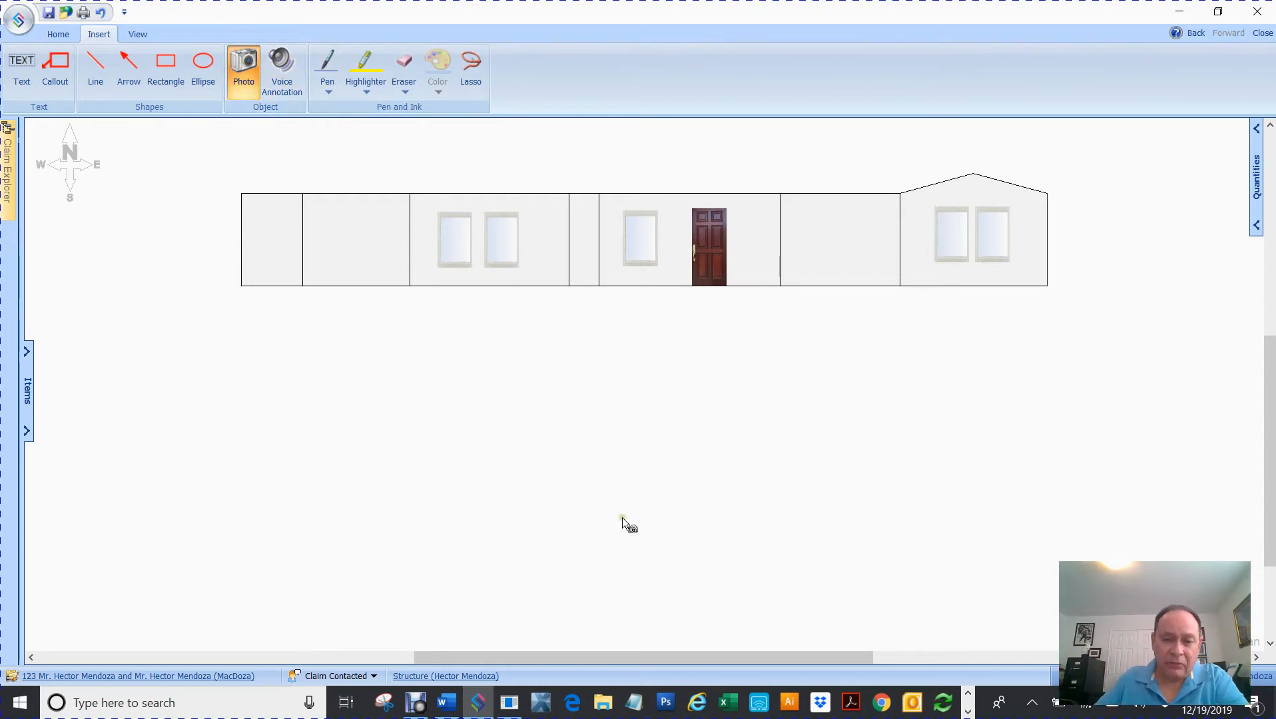
click(502, 467)
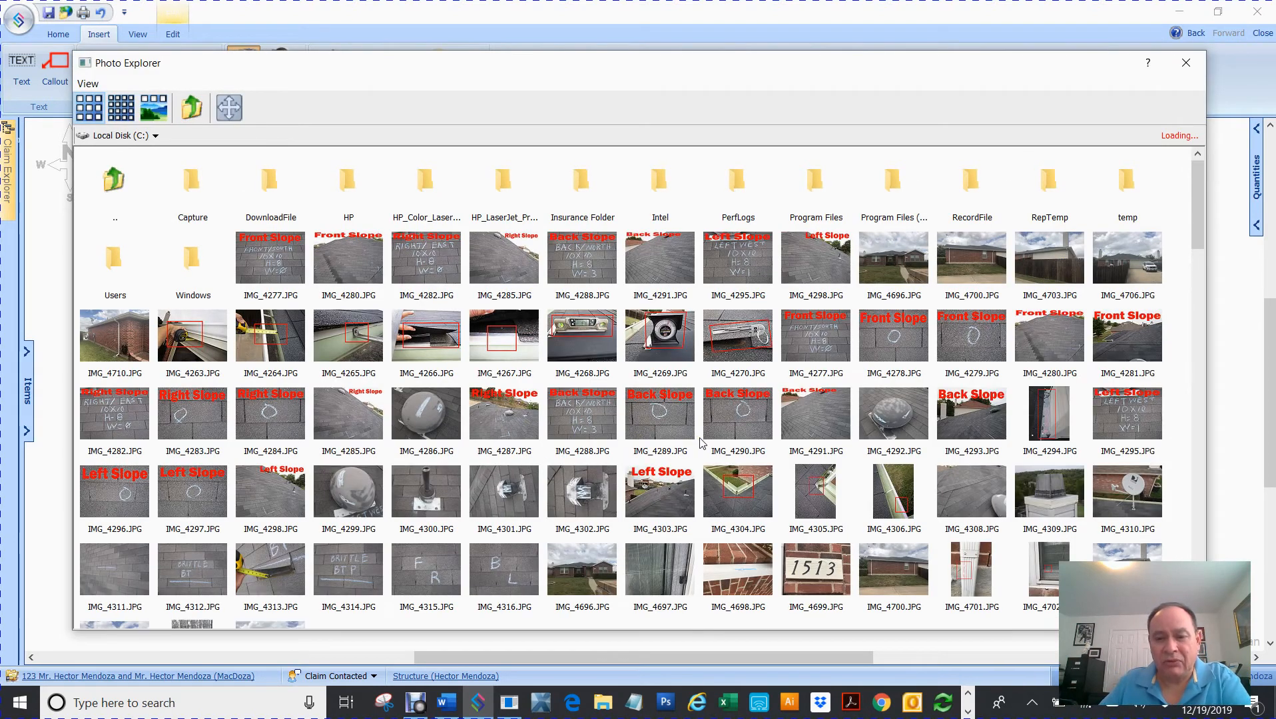
scroll(701, 442, down, 3)
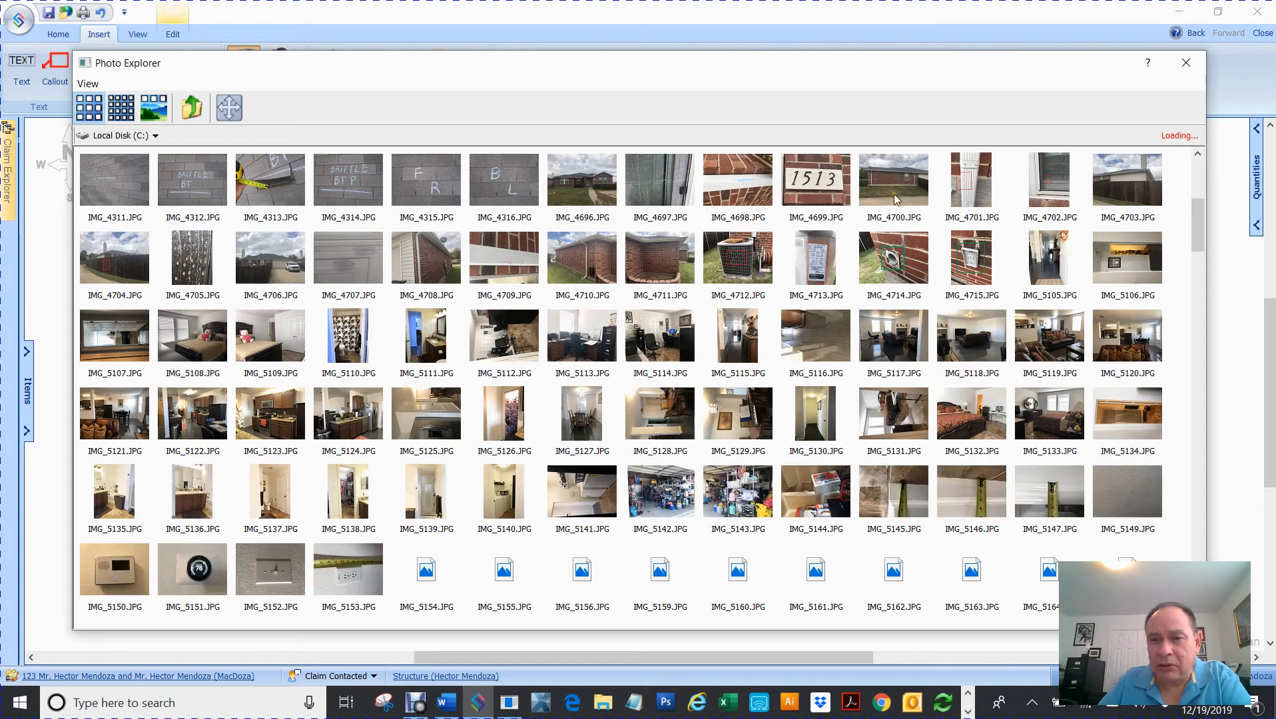
click(582, 189)
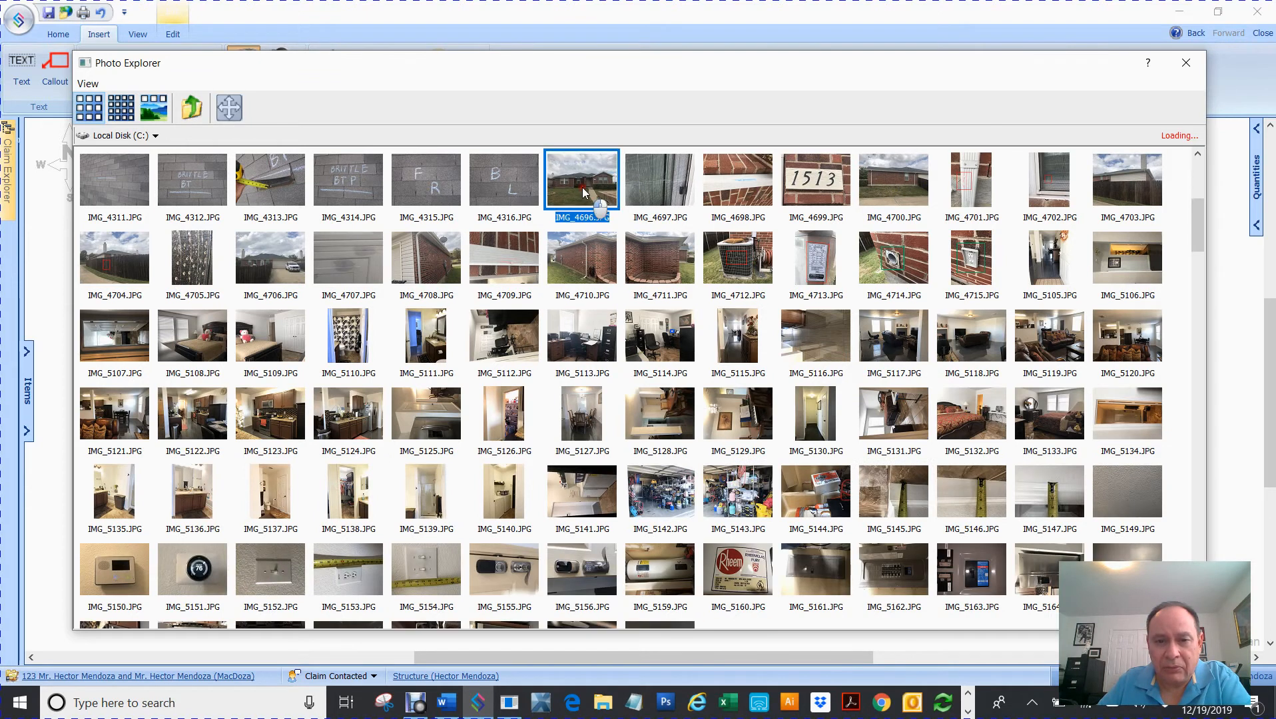
- Insert IMG_4696.JPG with the caption 'Front Elevaton'
double_click(582, 189)
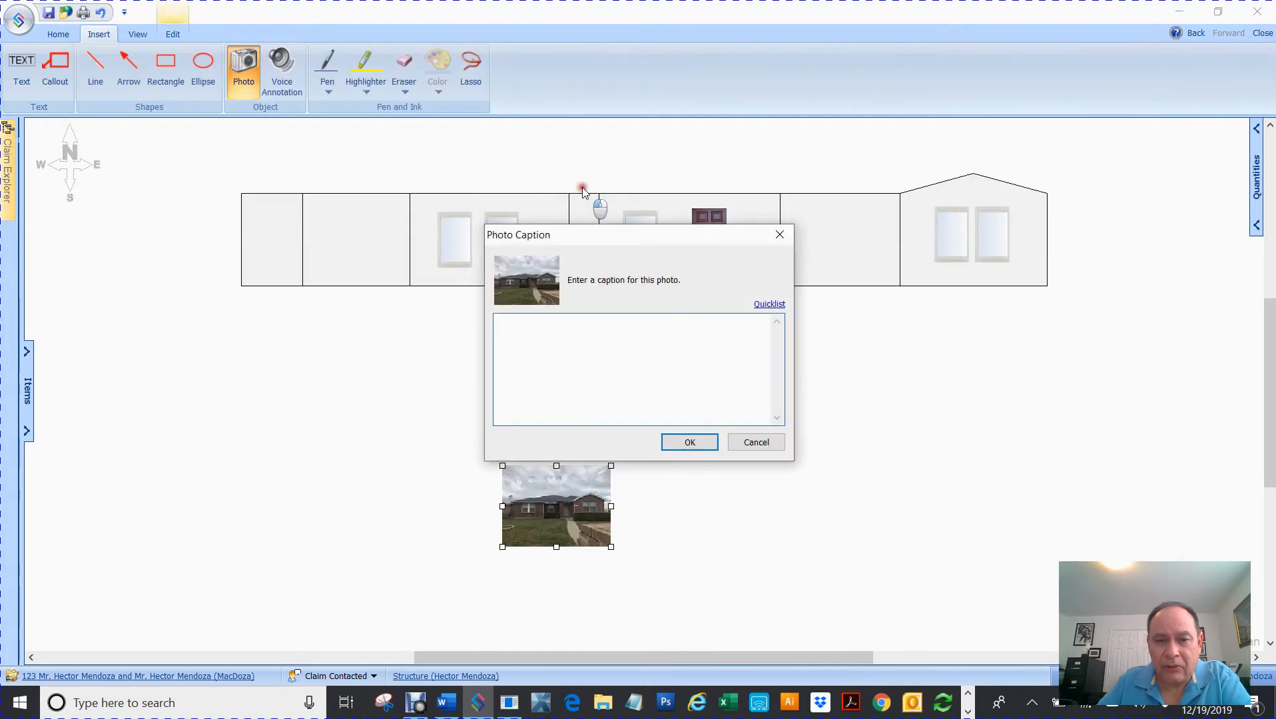
click(689, 443)
click(584, 377)
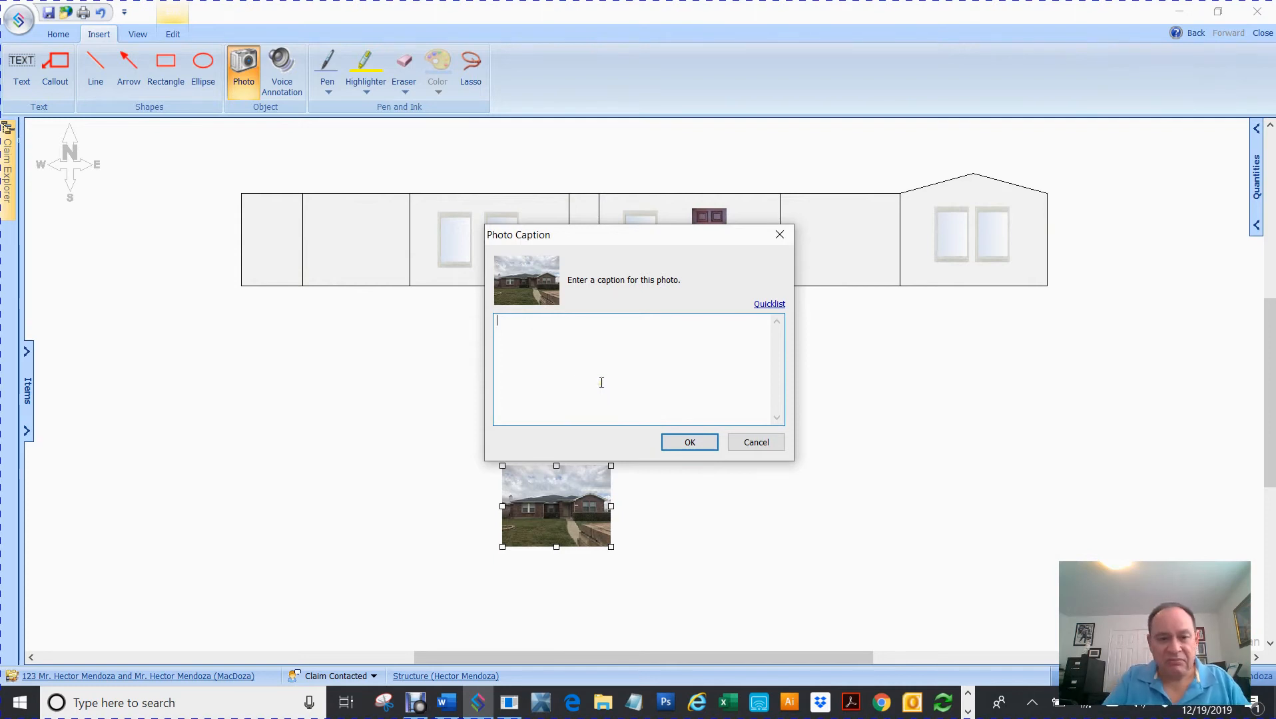
text(Front )
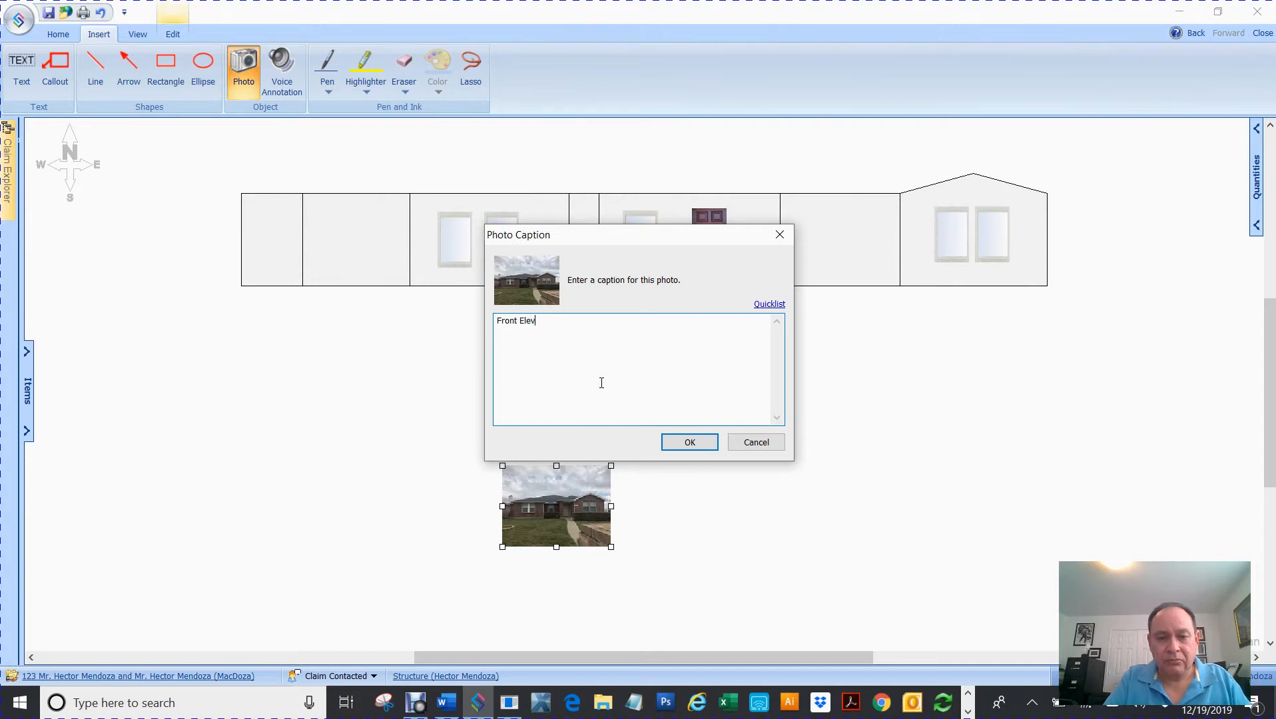
text(Elevaton)
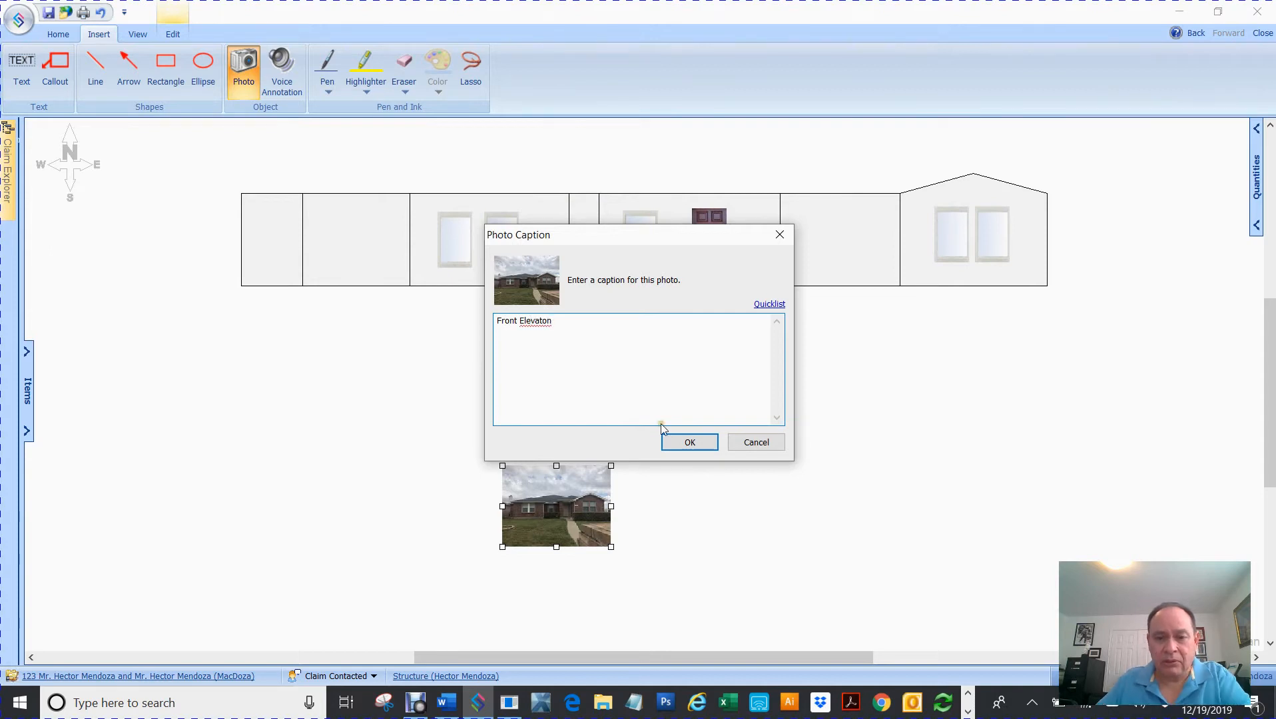
click(674, 438)
- Enlarge the photo and position it beneath the elevation drawing
drag(532, 498, 315, 383)
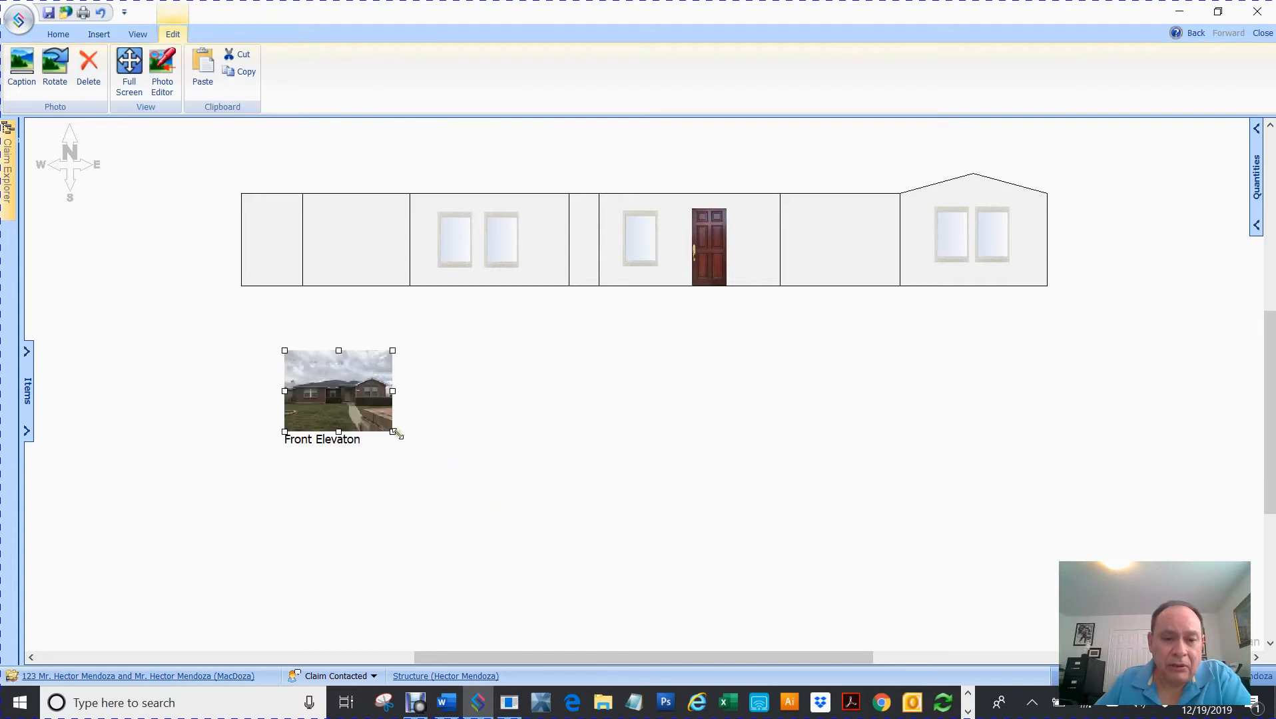
drag(392, 432, 711, 468)
drag(527, 436, 601, 415)
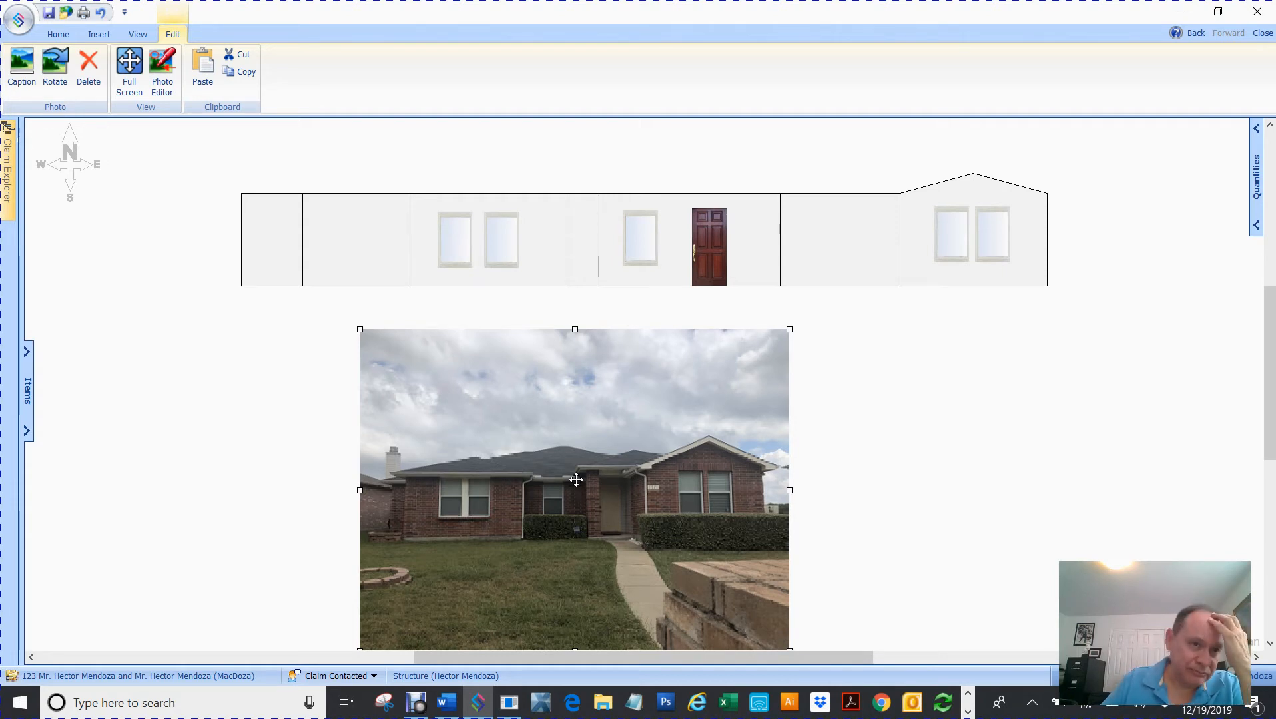
- Draw a blue freehand pen line across the photo's sky in the Photo Editor, then bring up Claim Explorer
click(167, 71)
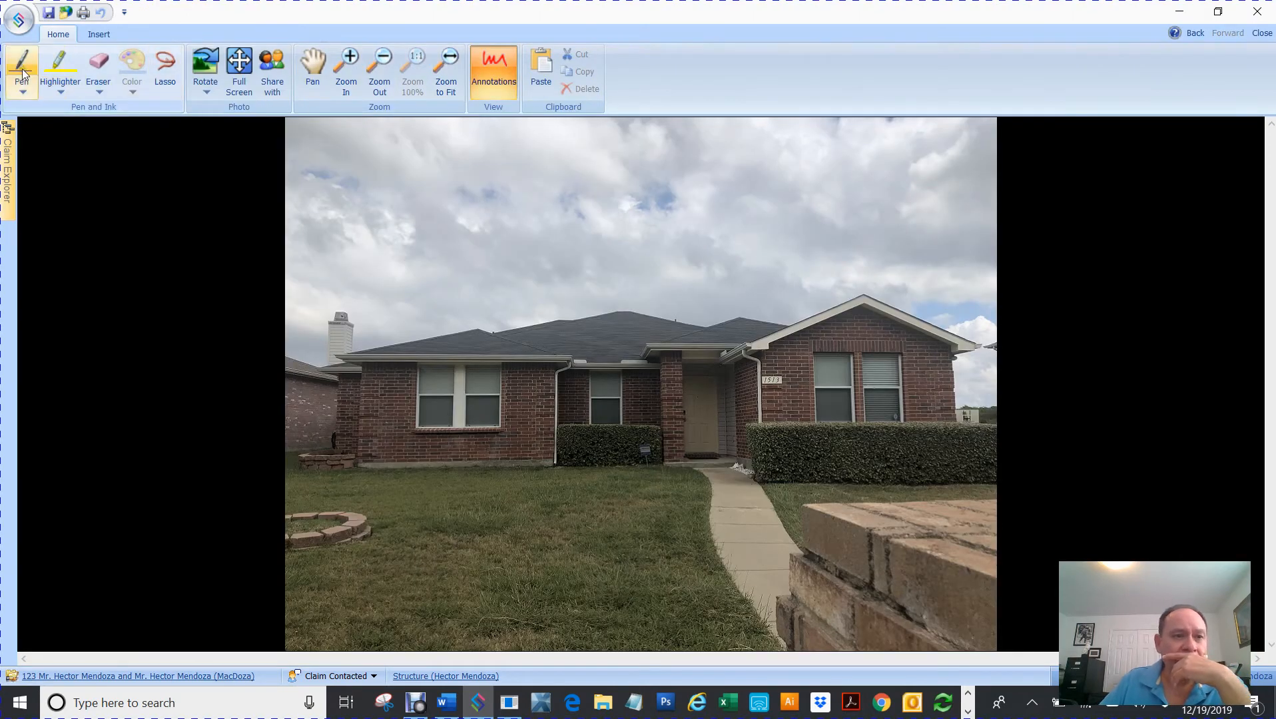
click(23, 72)
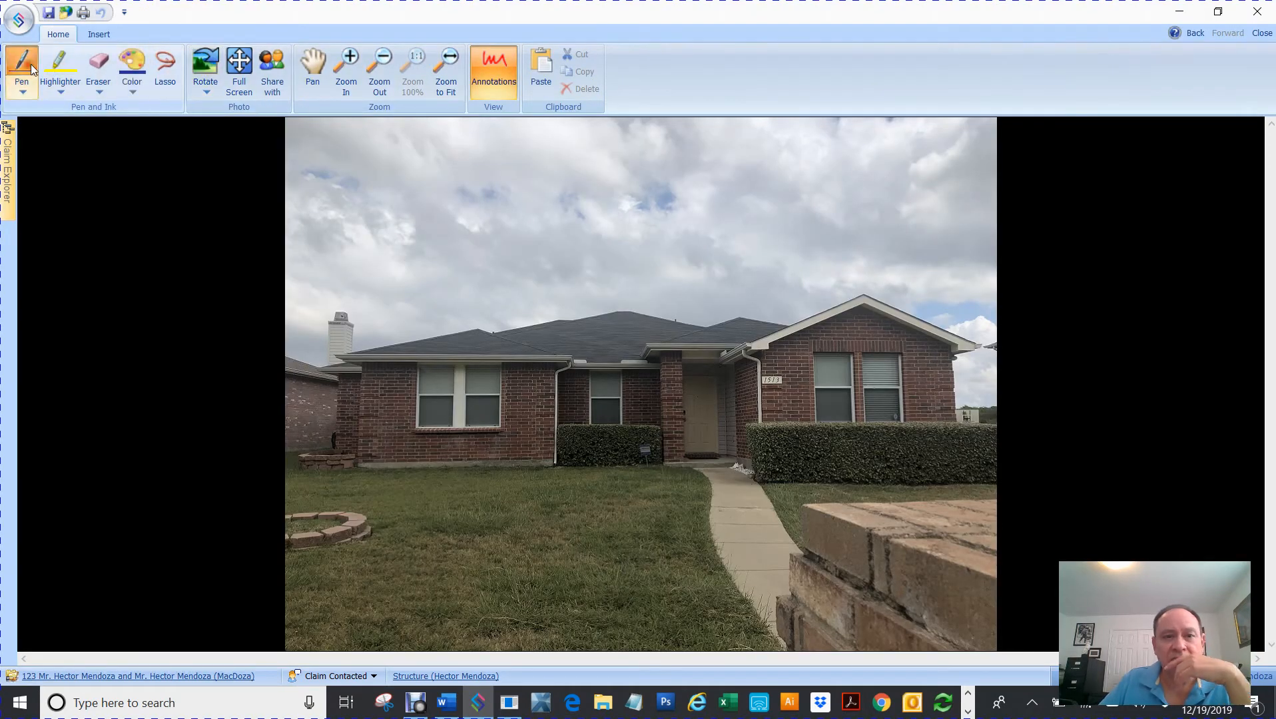
mouse_move(510, 187)
mouse_down()
mouse_move(547, 251)
mouse_move(768, 276)
mouse_up()
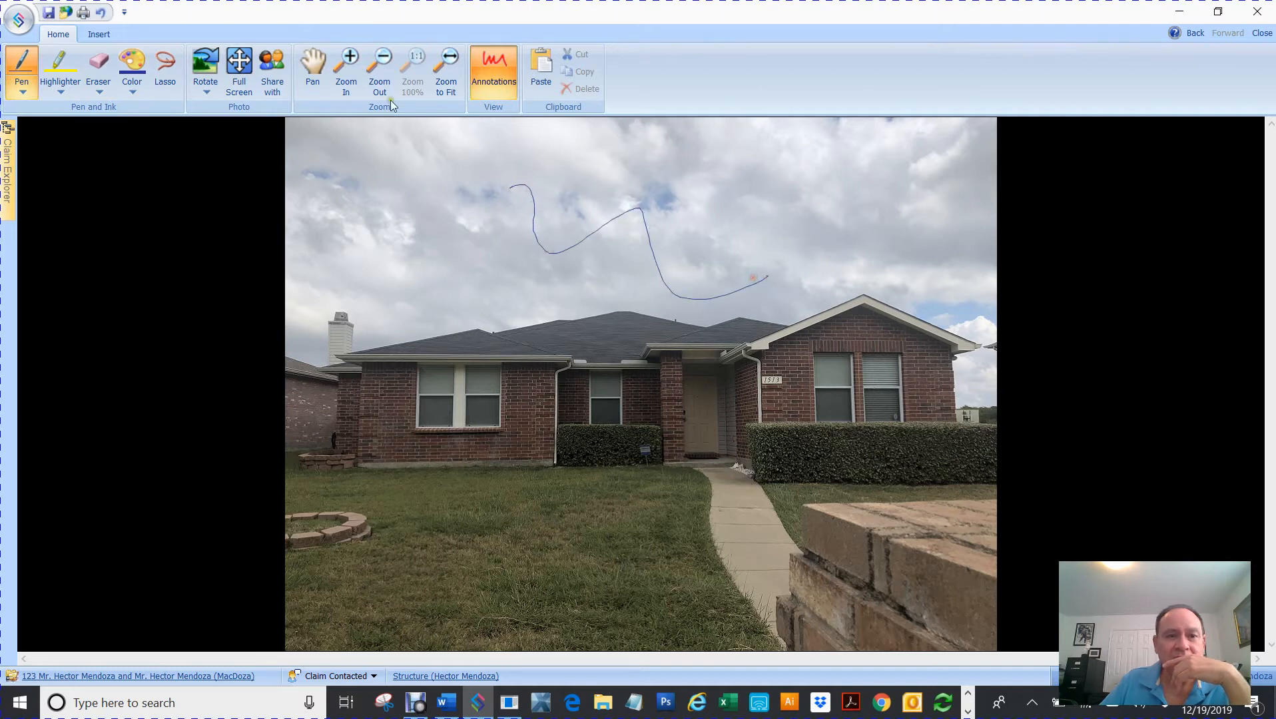
click(1263, 35)
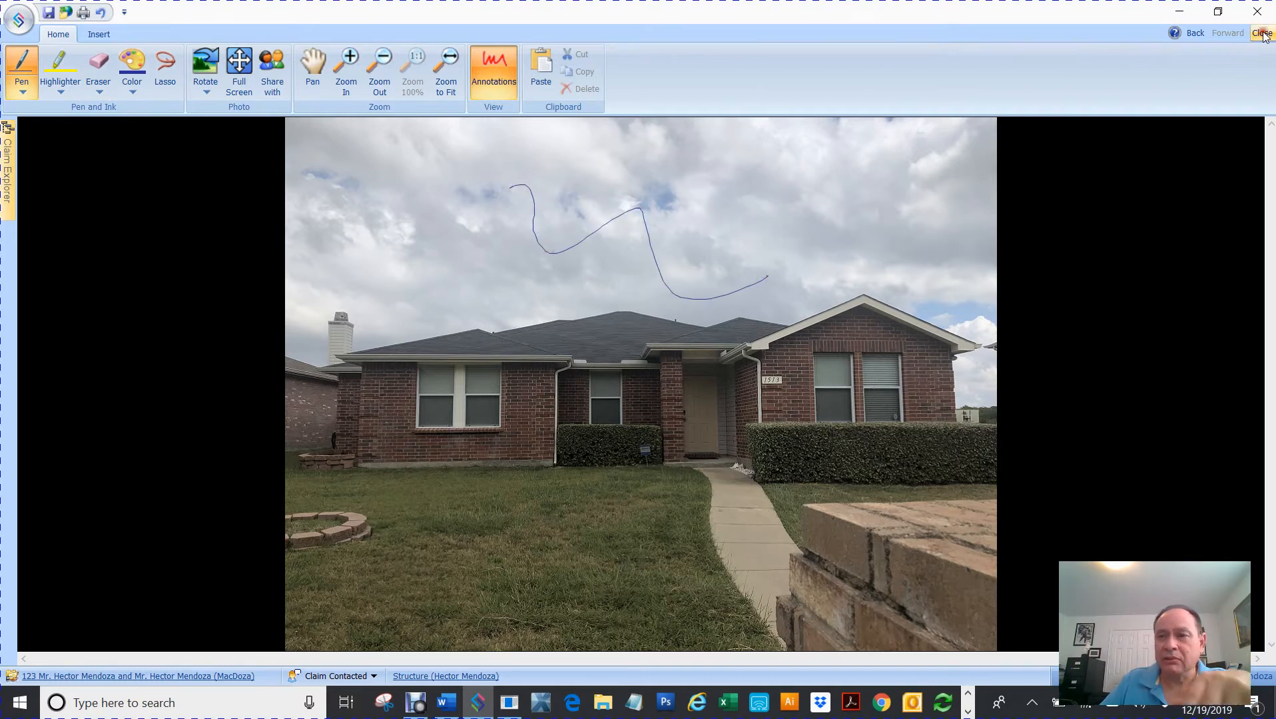
click(754, 389)
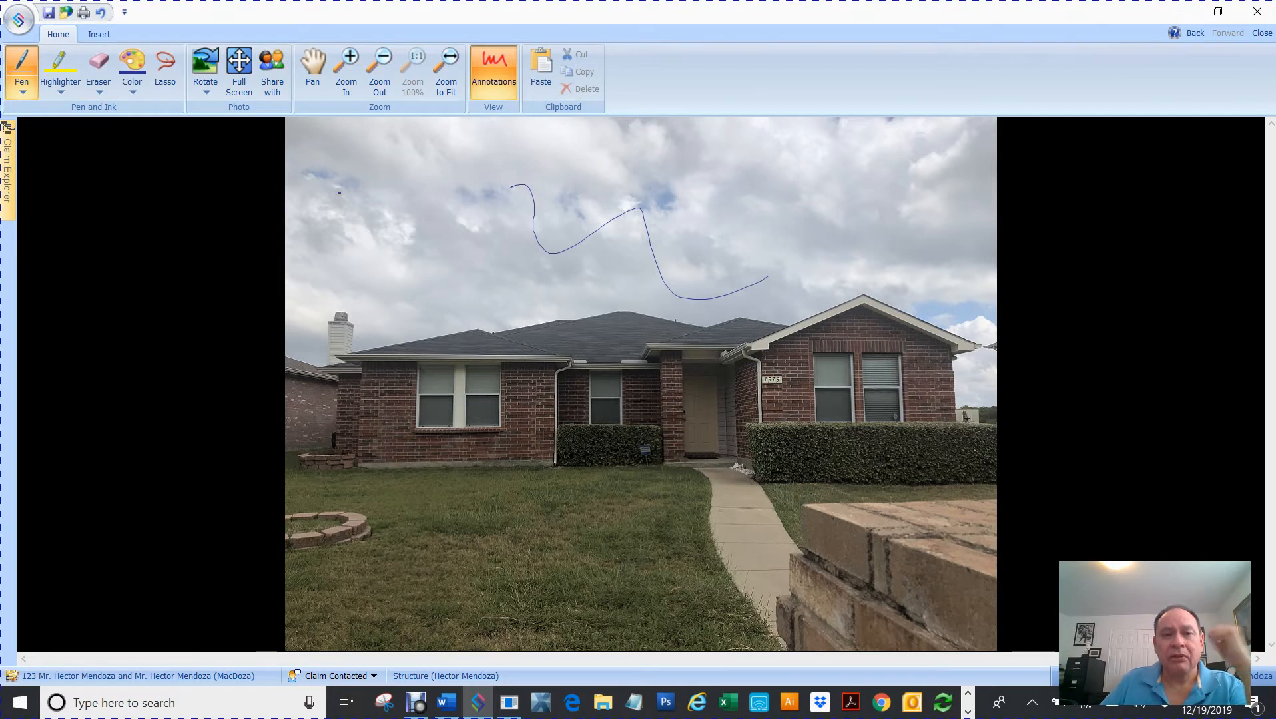
click(59, 30)
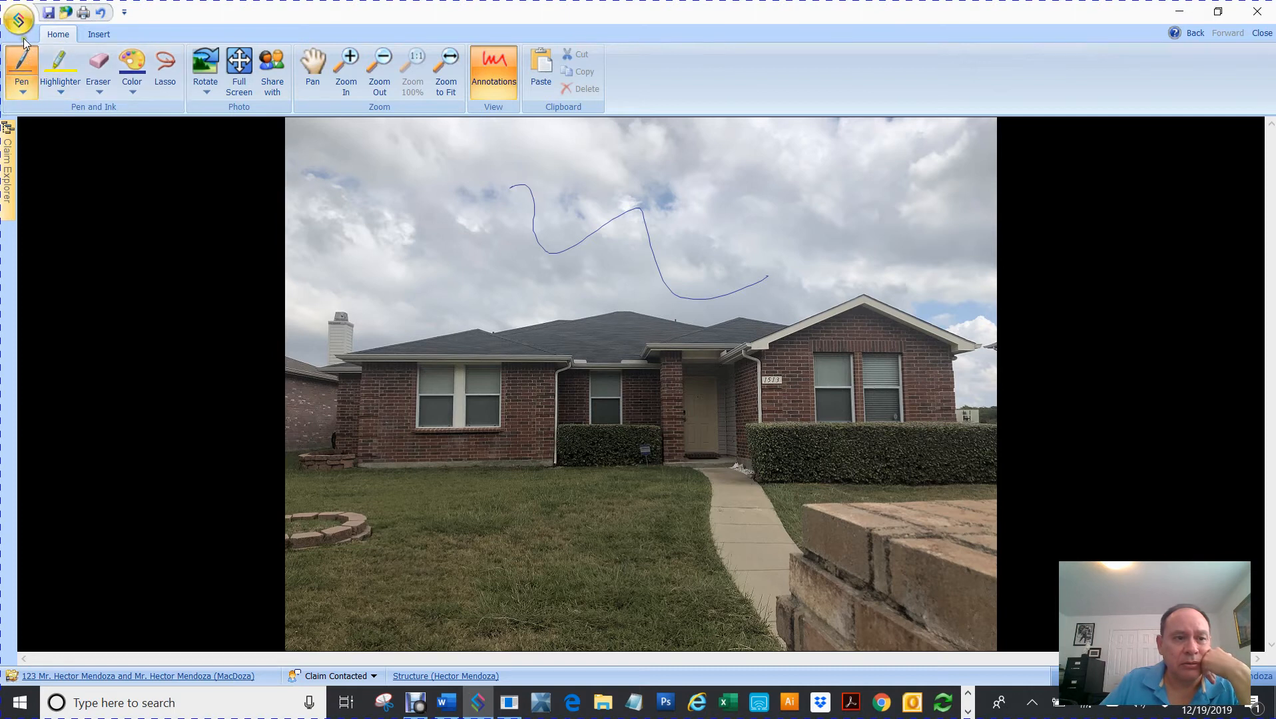
mouse_move(8, 147)
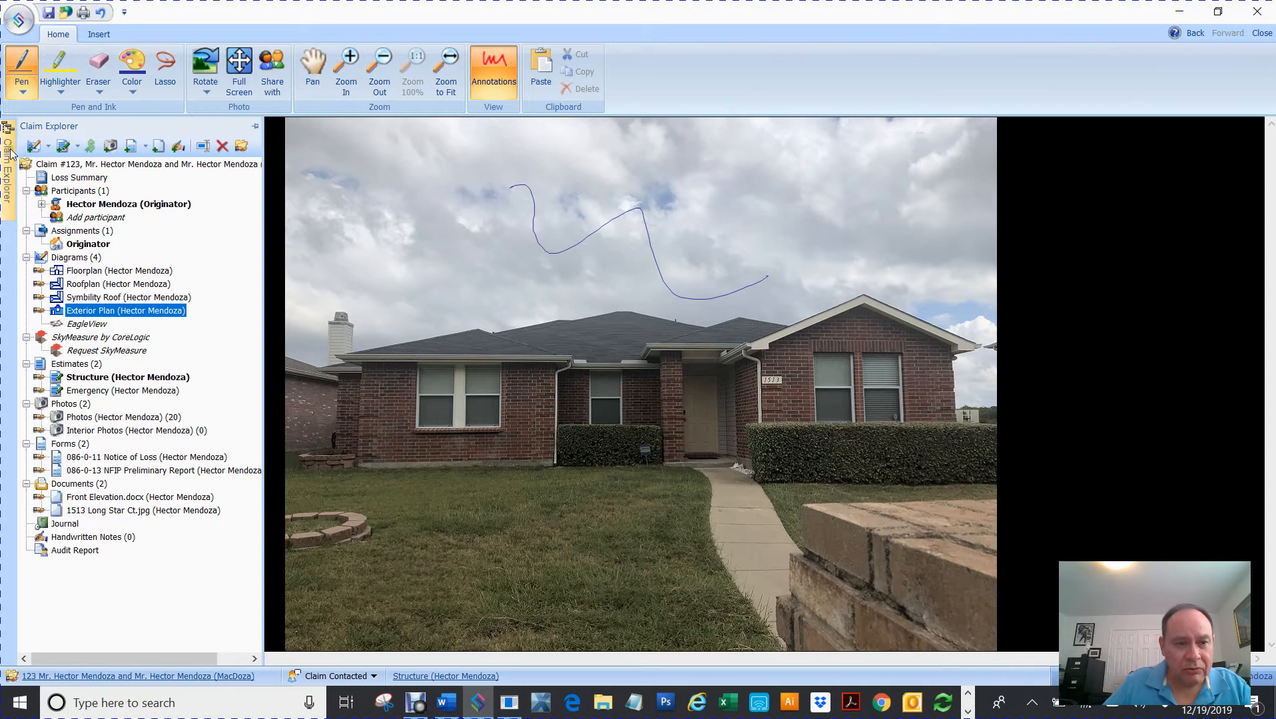
- Reopen the Exterior Plan diagram and delete the annotated house photo from it
double_click(92, 311)
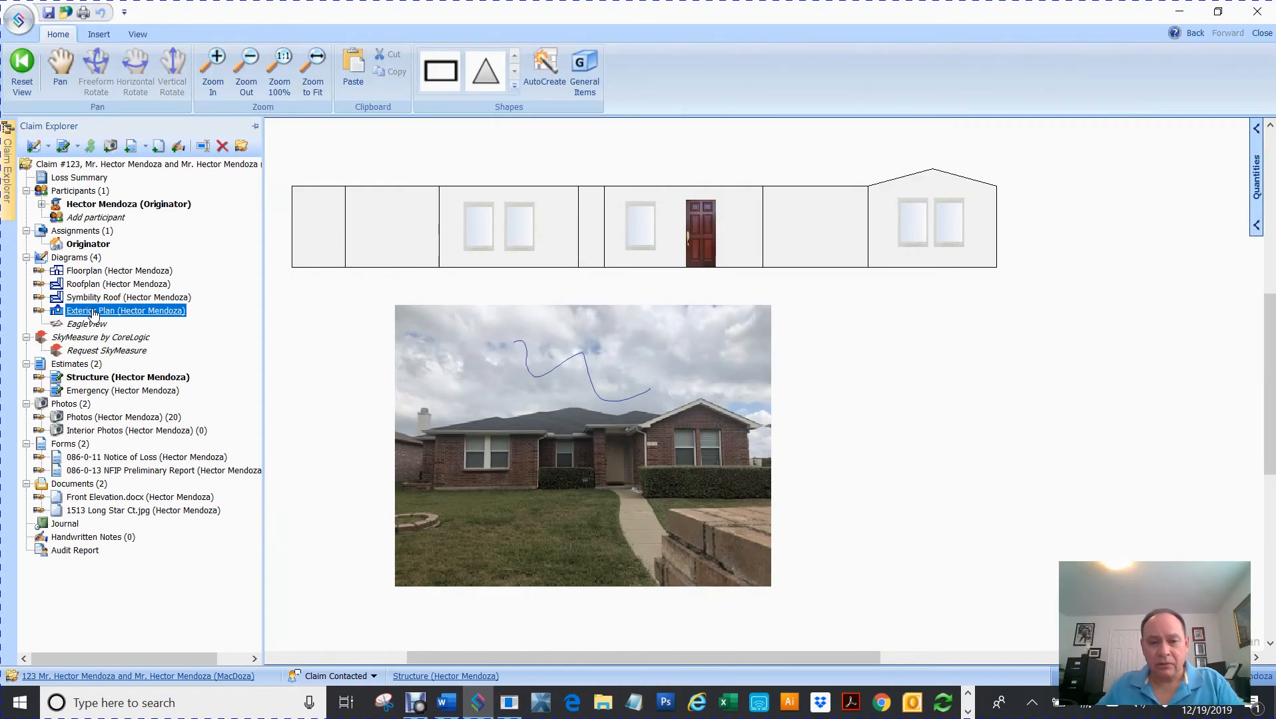
click(524, 409)
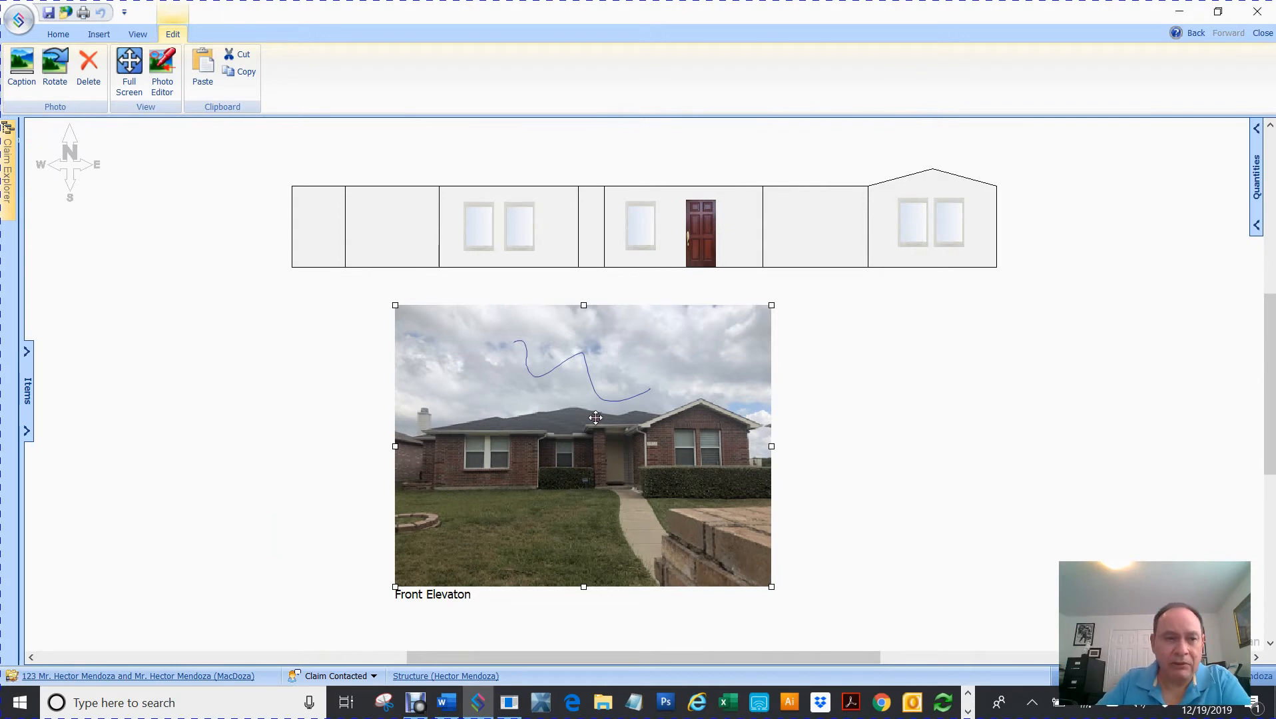
key(Delete)
mouse_move(6, 172)
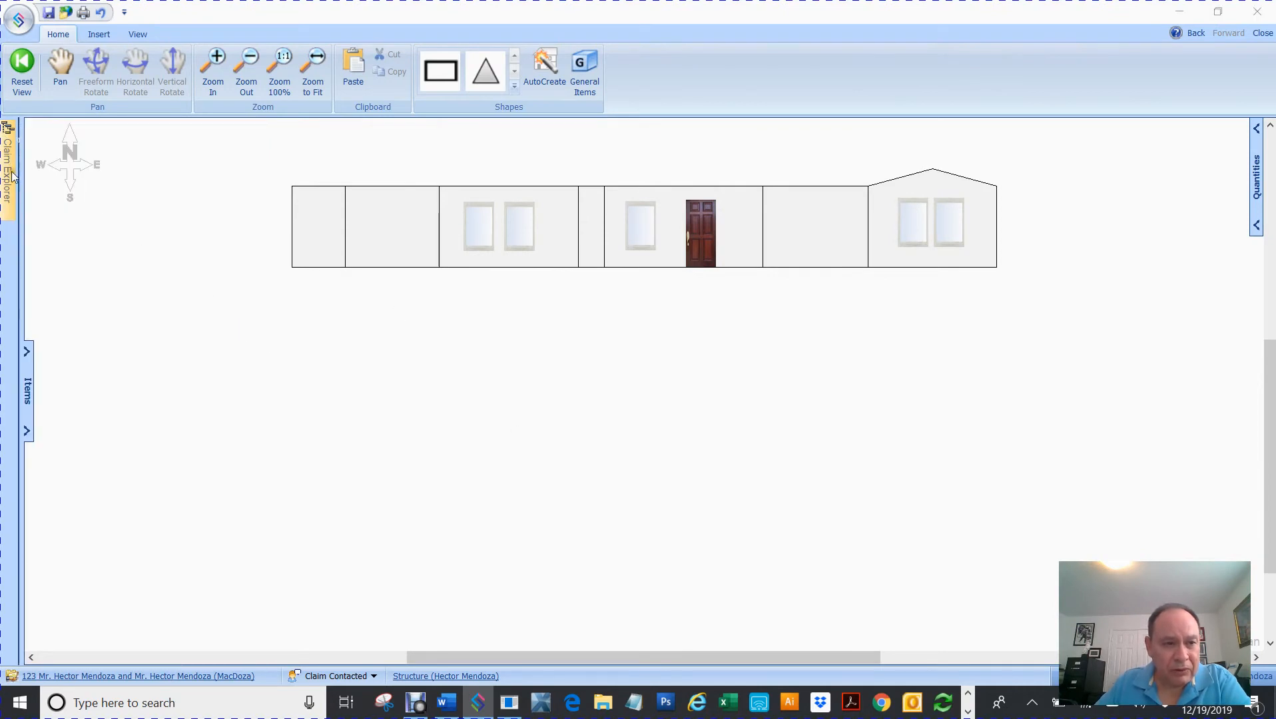
- Pin the Claim Explorer tree docked beside the elevation and bring up the Insert tools
mouse_move(2, 208)
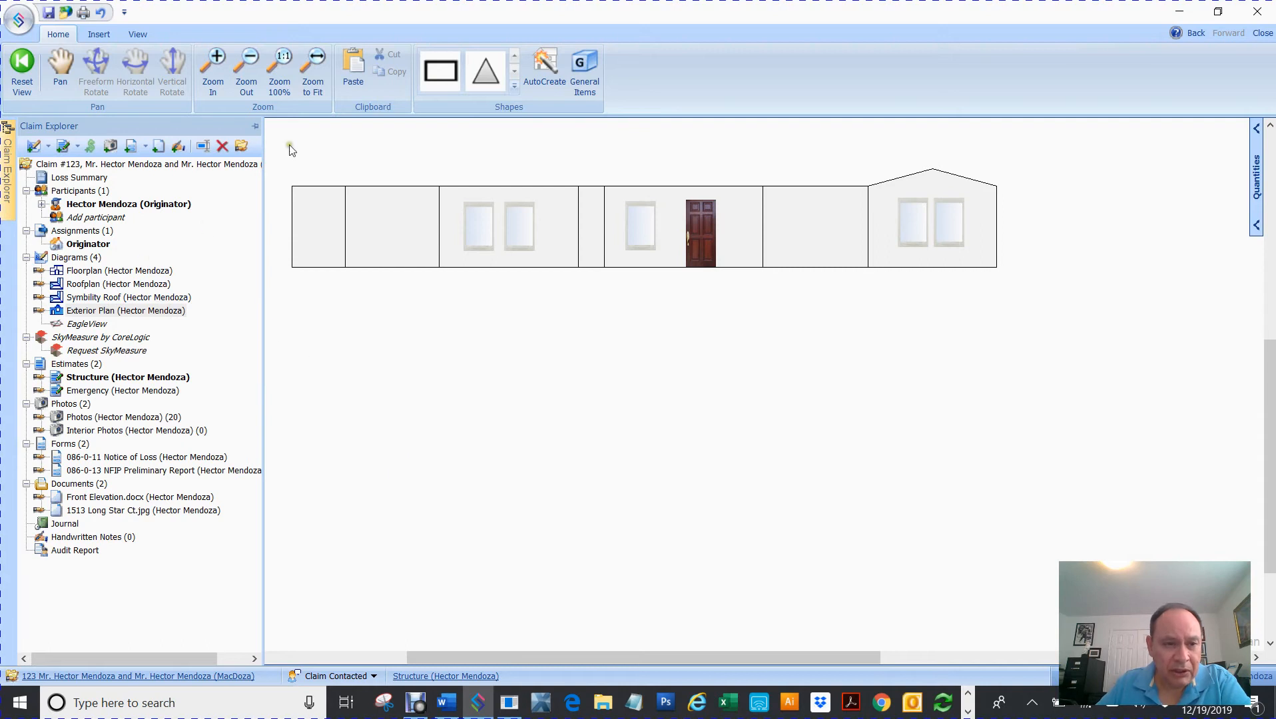
click(255, 127)
click(530, 529)
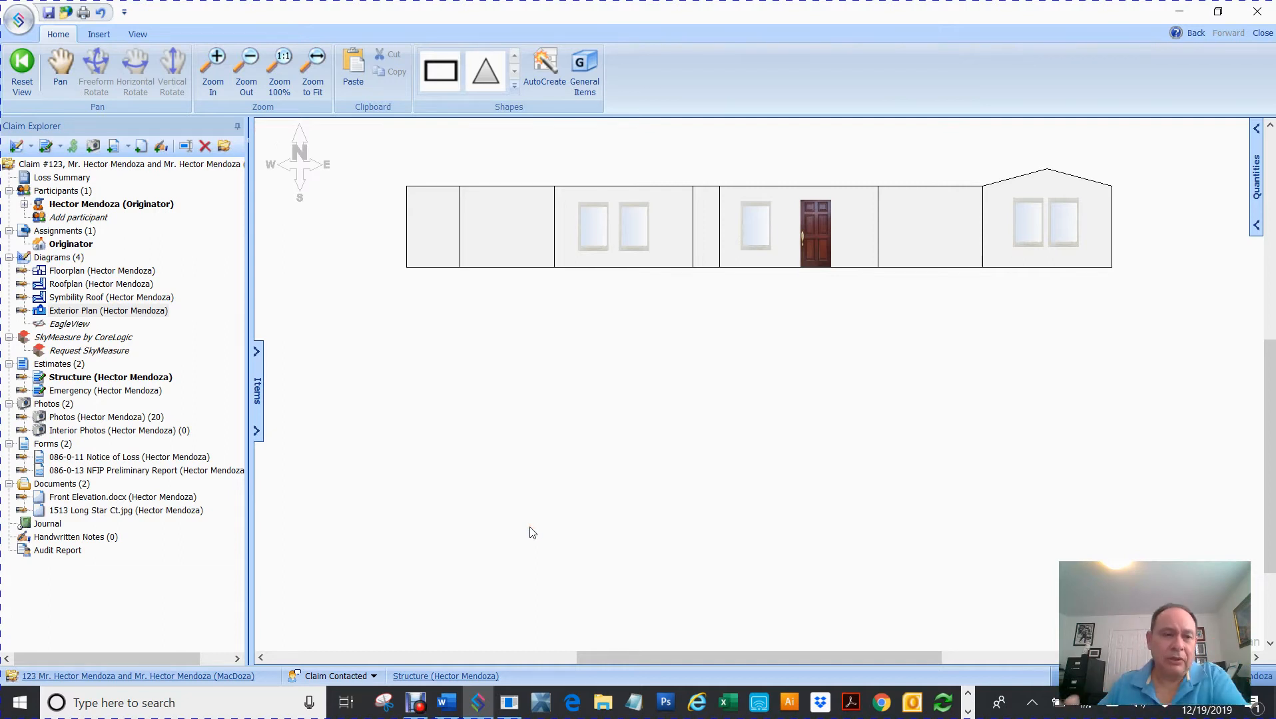
click(99, 35)
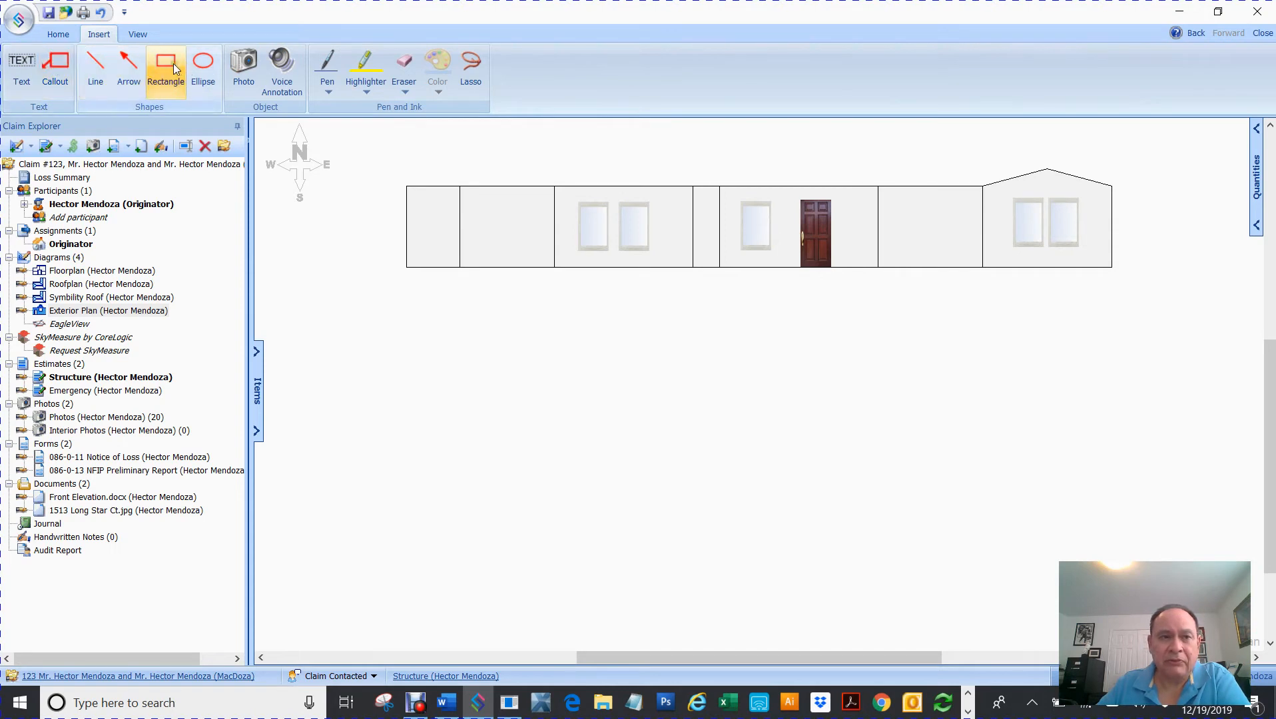
- Add a 'Wind Direction' text label below the elevation with a red arrow pointing up to the wall
click(21, 67)
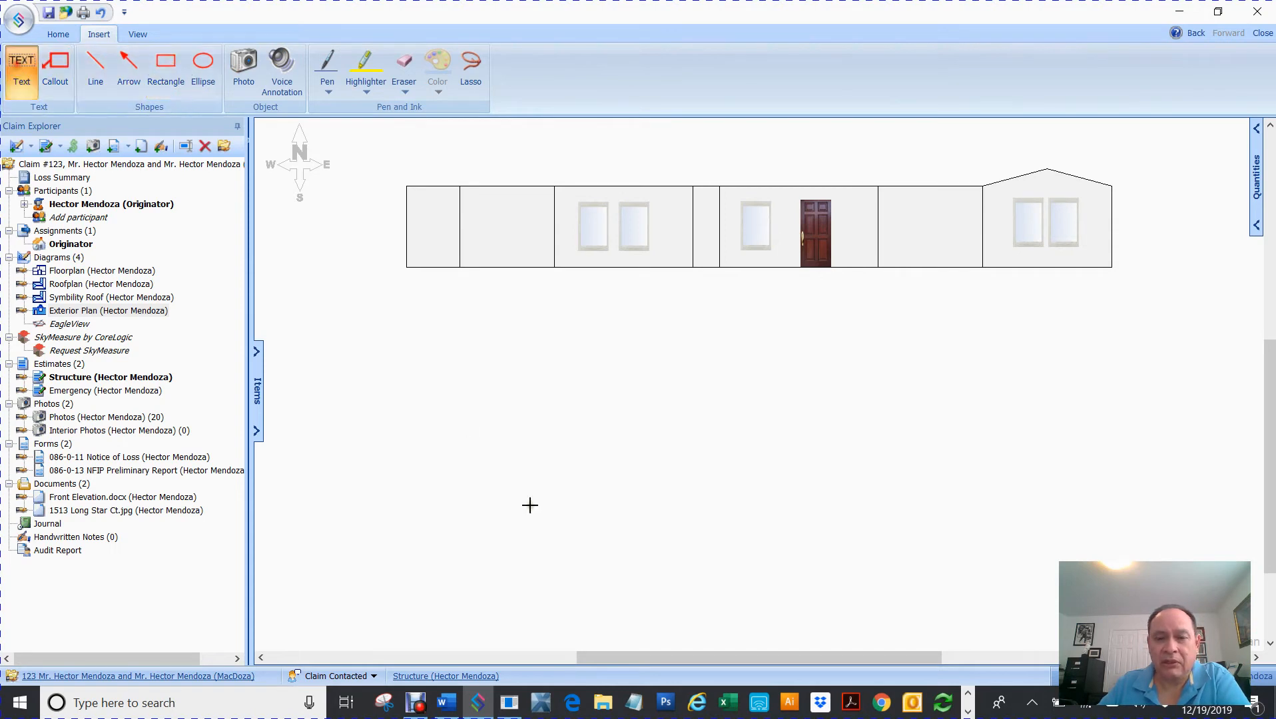
click(623, 393)
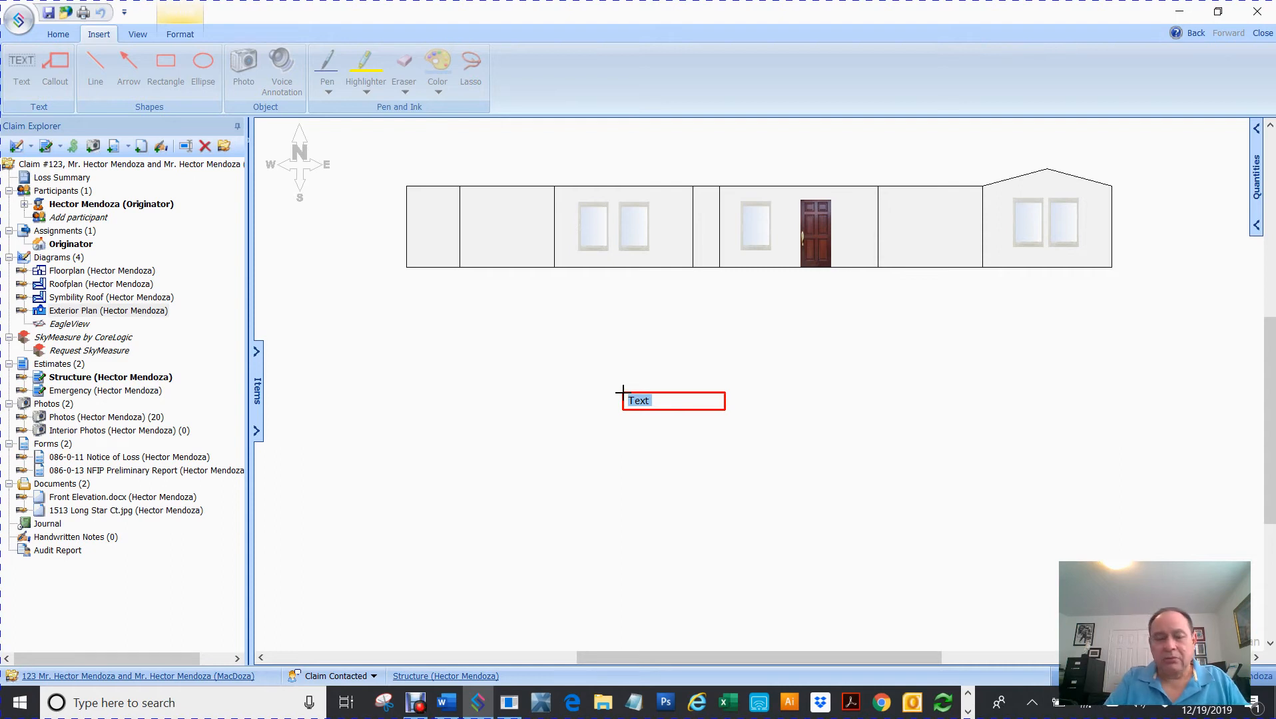
text(Wind Direction)
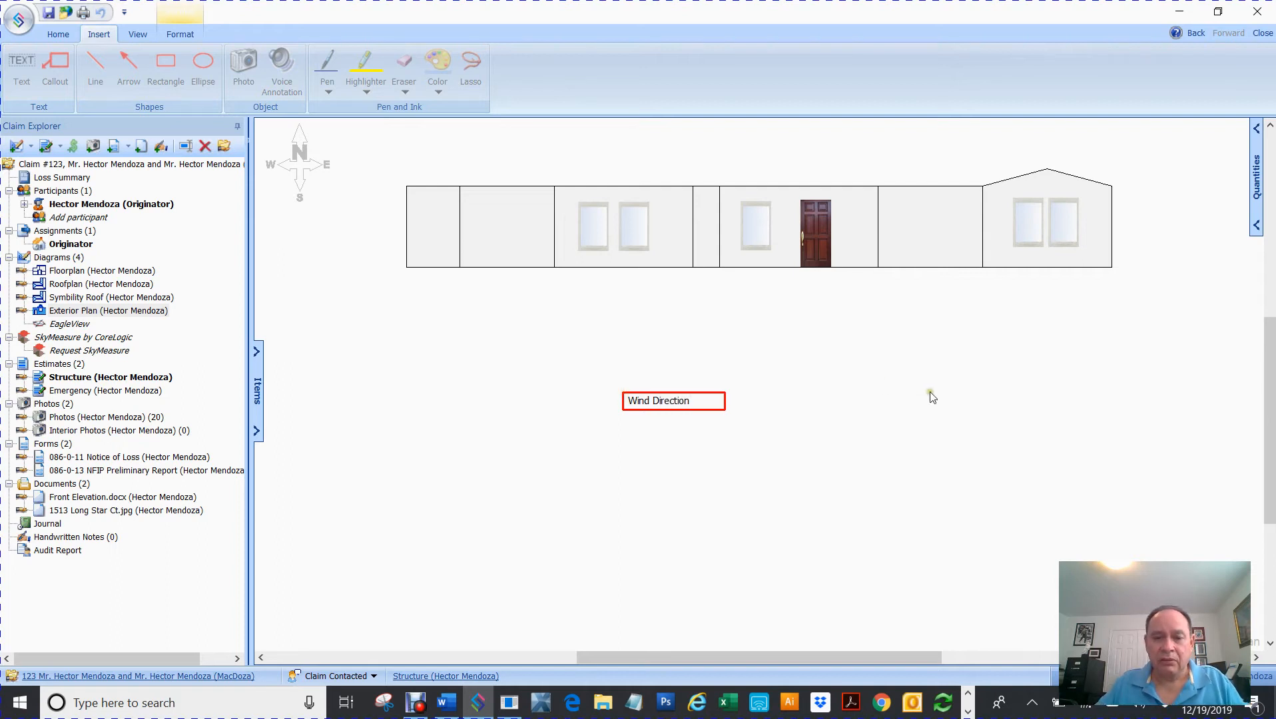
click(735, 390)
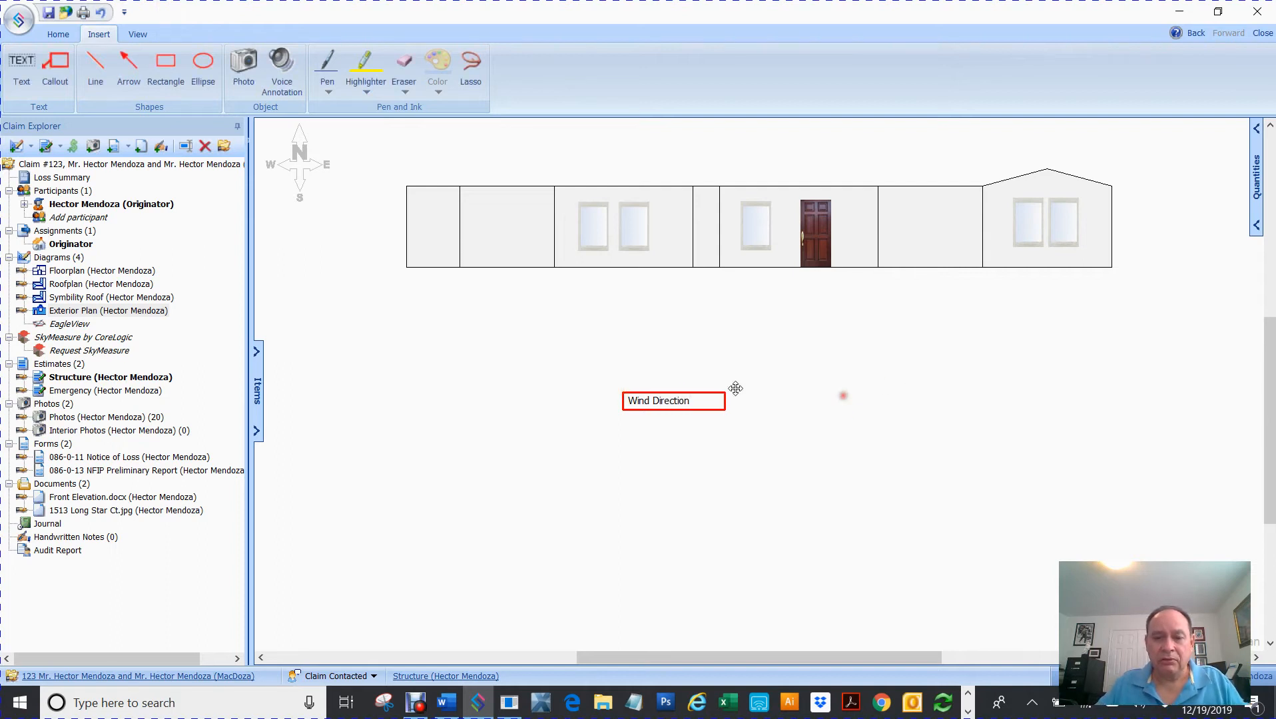
click(124, 67)
drag(698, 386, 765, 293)
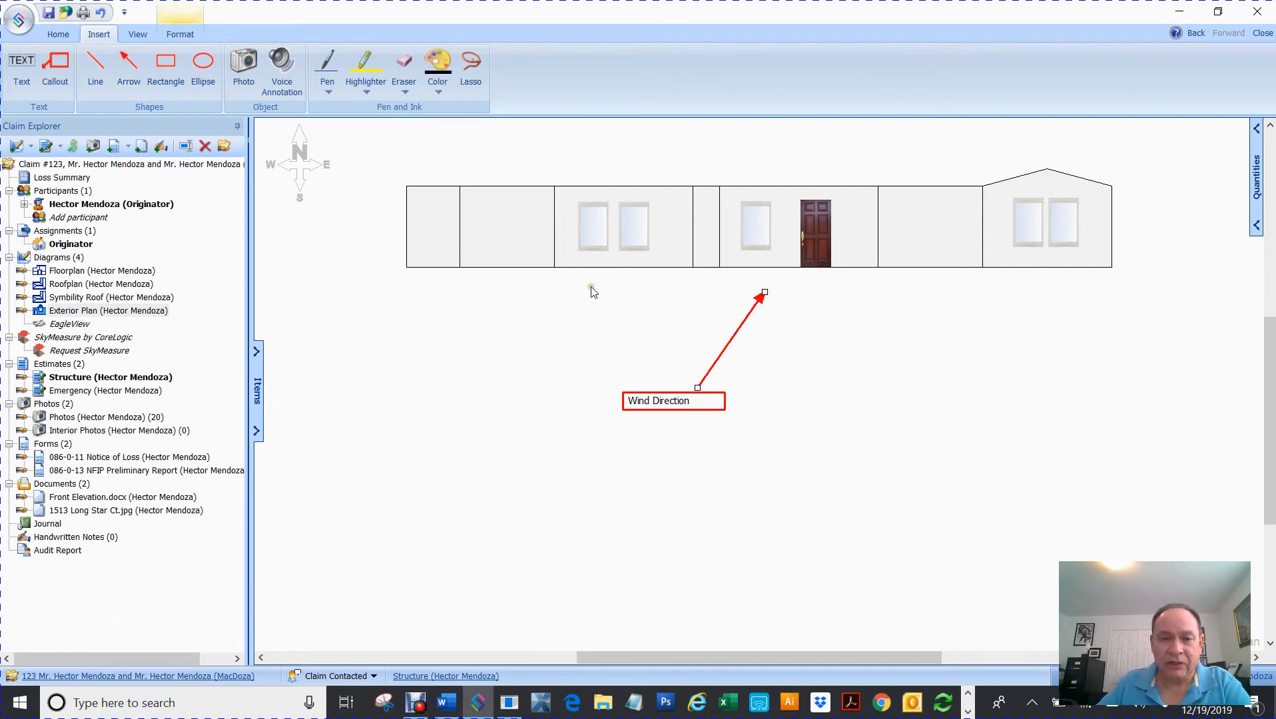
- Add a 'Hail Damage to window screen' callout right of the elevation, its leader on the window
click(55, 67)
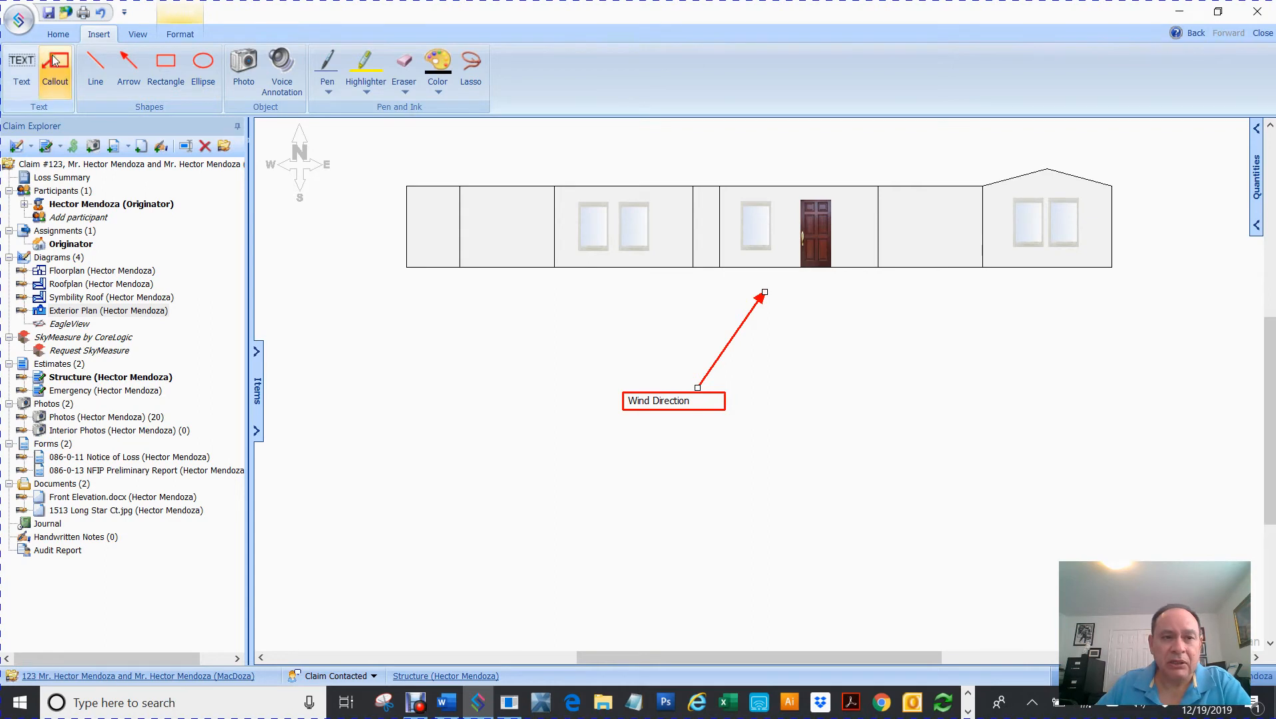
drag(939, 309, 1040, 385)
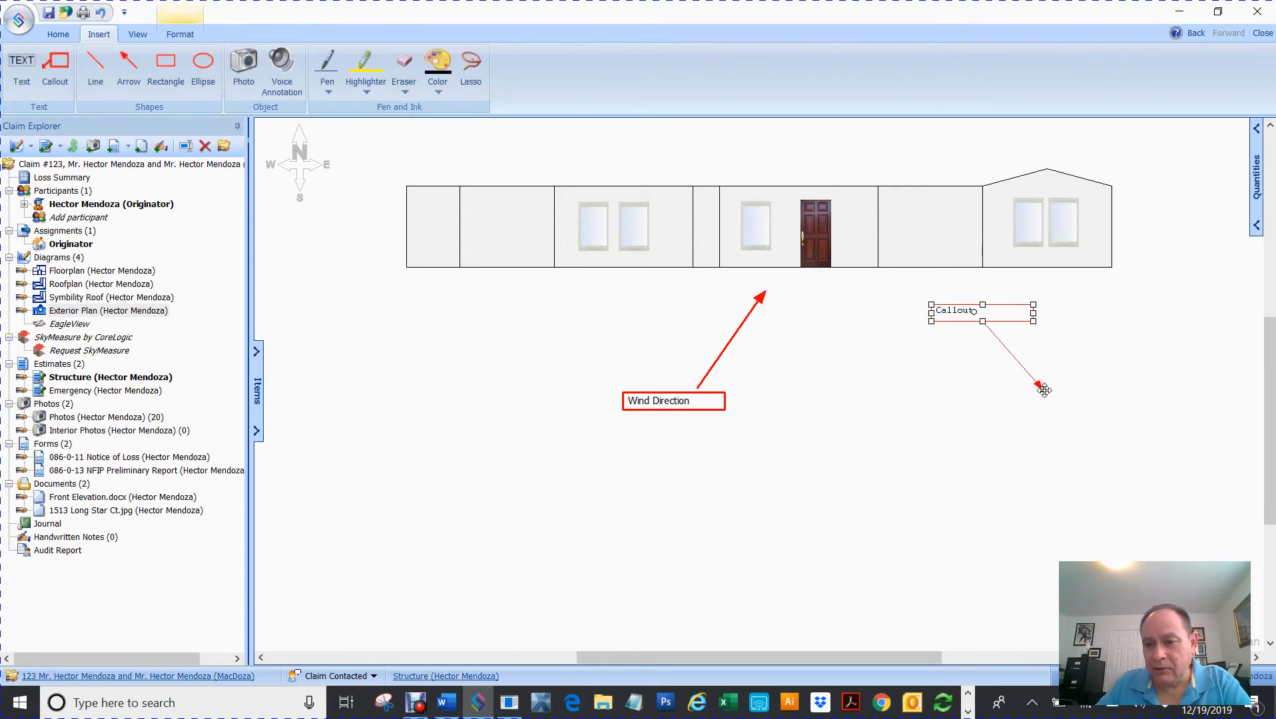
drag(1043, 390, 769, 237)
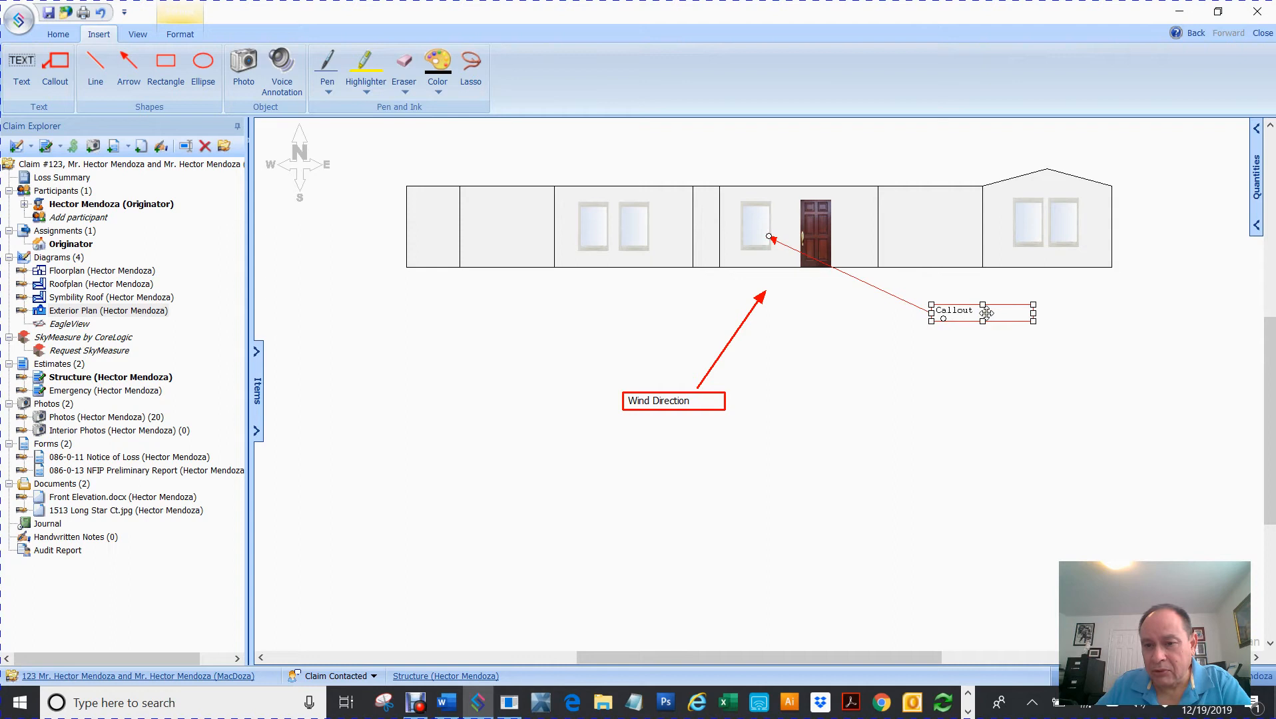
double_click(980, 316)
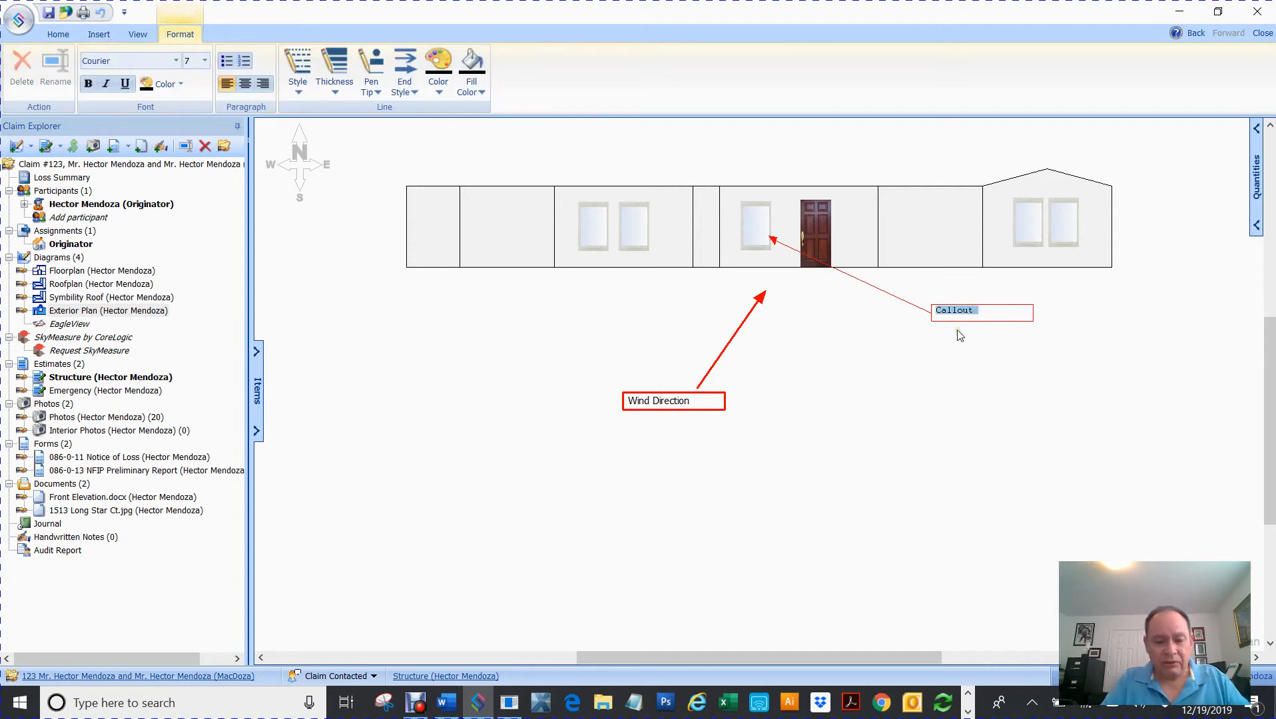
text(Haio )
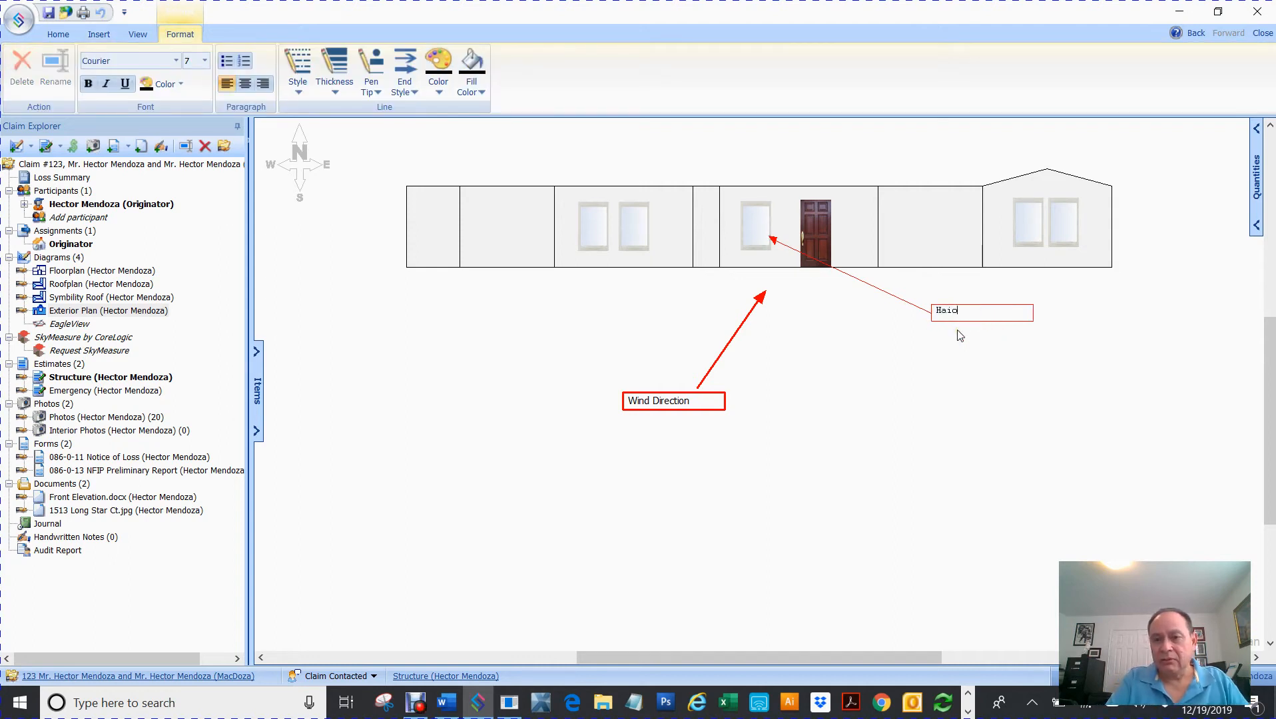
text(Damage to window screen)
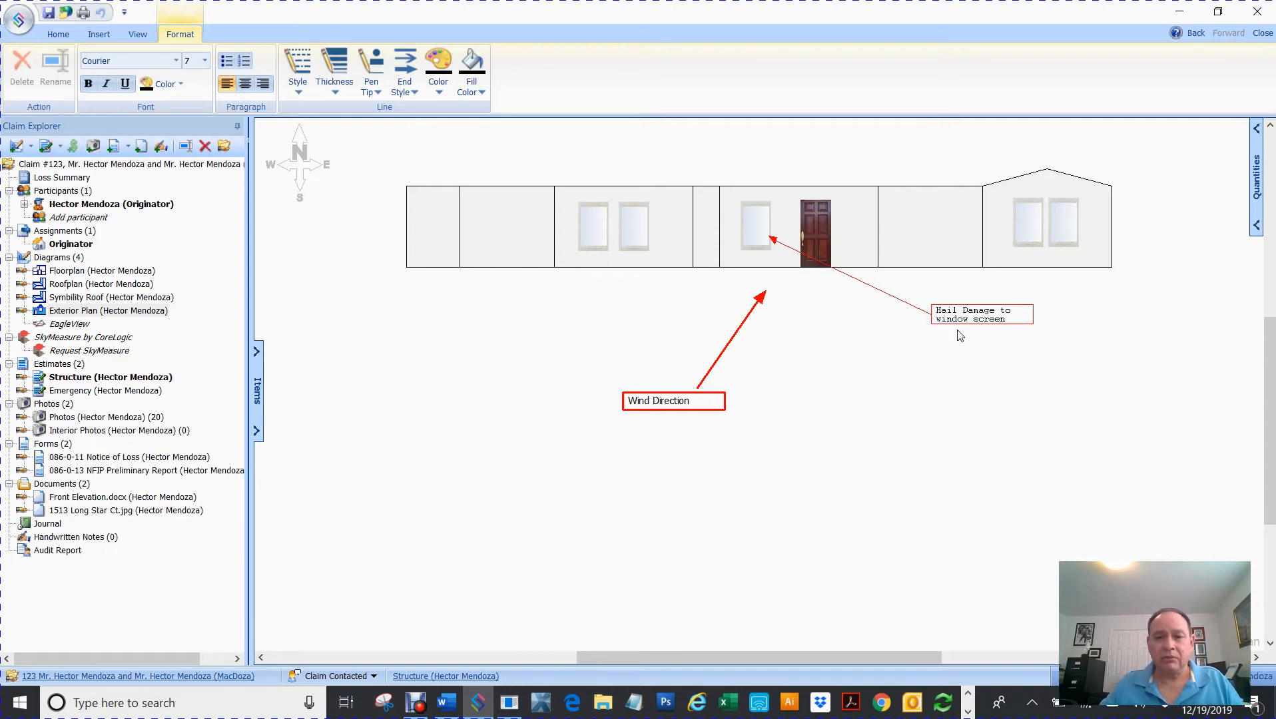
click(890, 414)
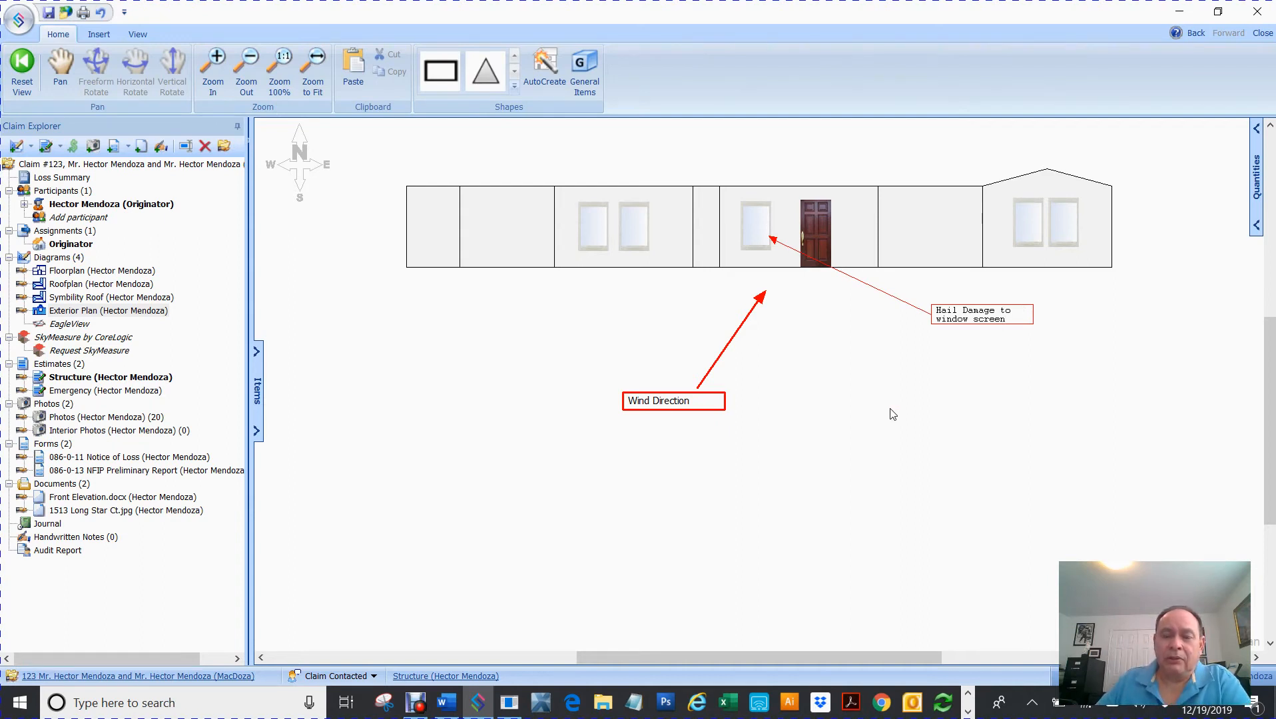
drag(571, 491, 1143, 286)
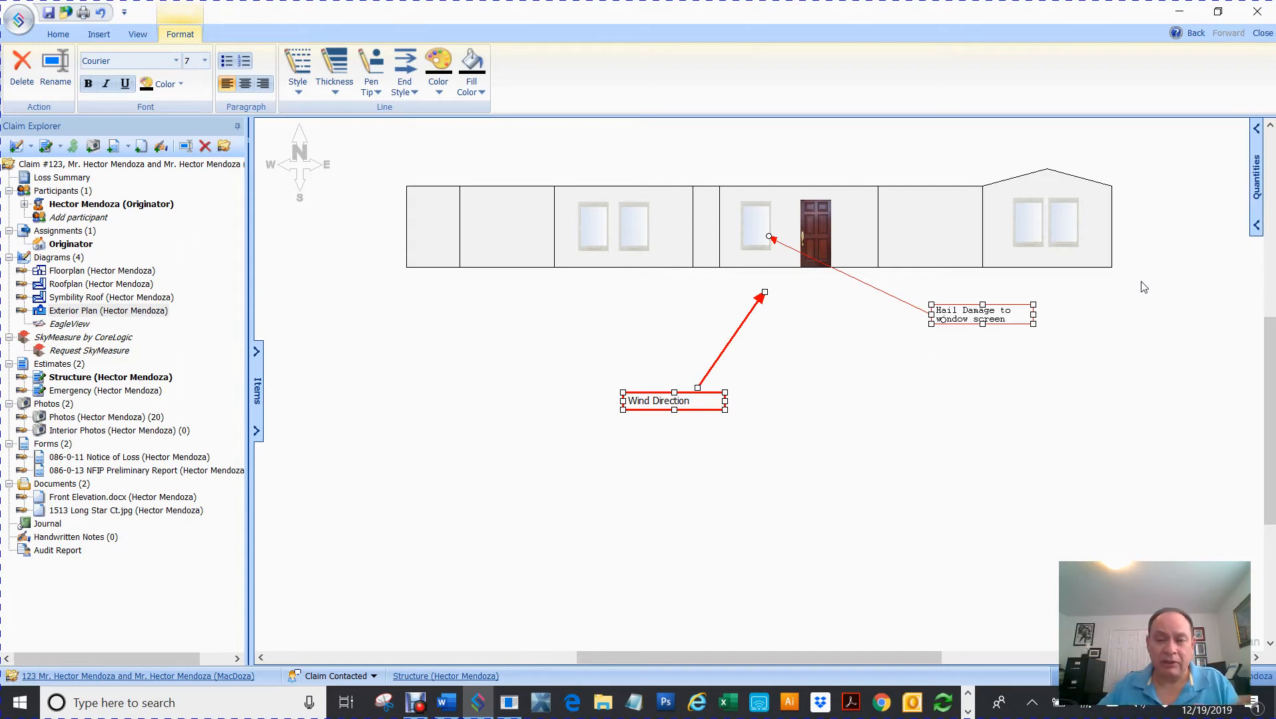
- Delete the Wind Direction and Hail Damage annotations together with their arrows
click(977, 370)
drag(579, 447, 1072, 301)
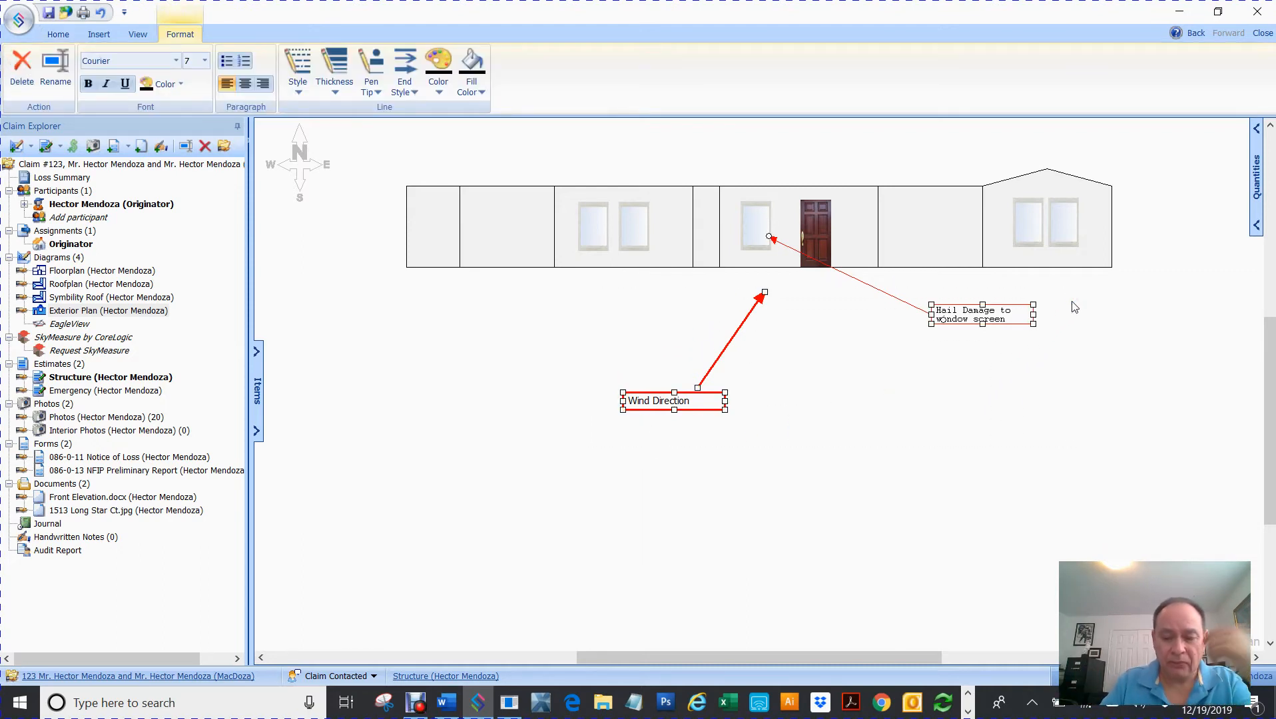
key(Delete)
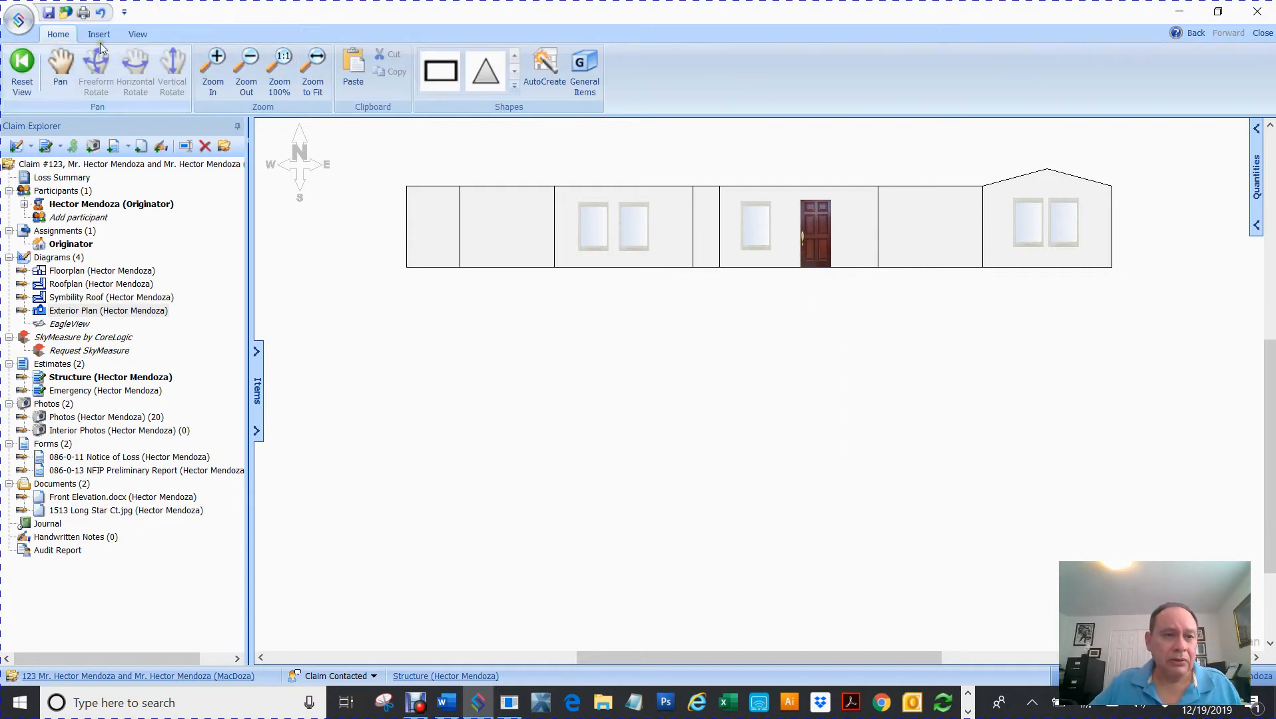
- Bring up the View tab's diagram display options, briefly selecting and deselecting the elevation
click(132, 38)
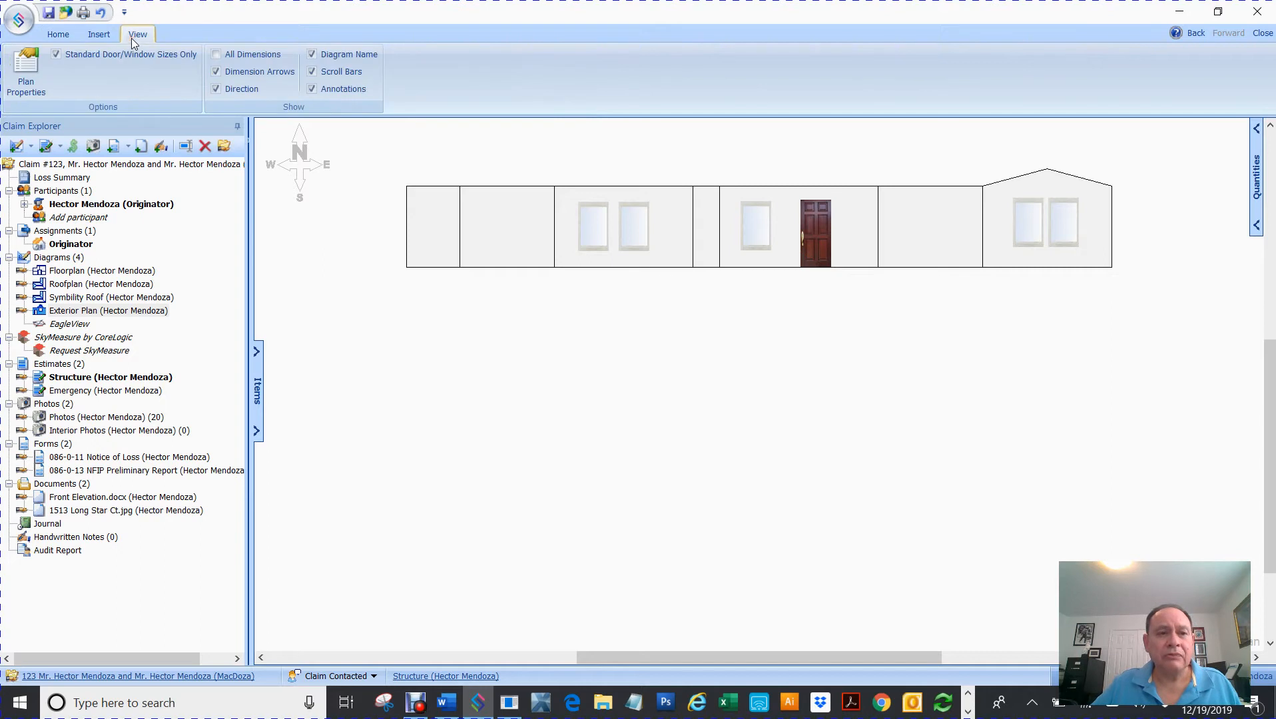
drag(353, 384, 1116, 142)
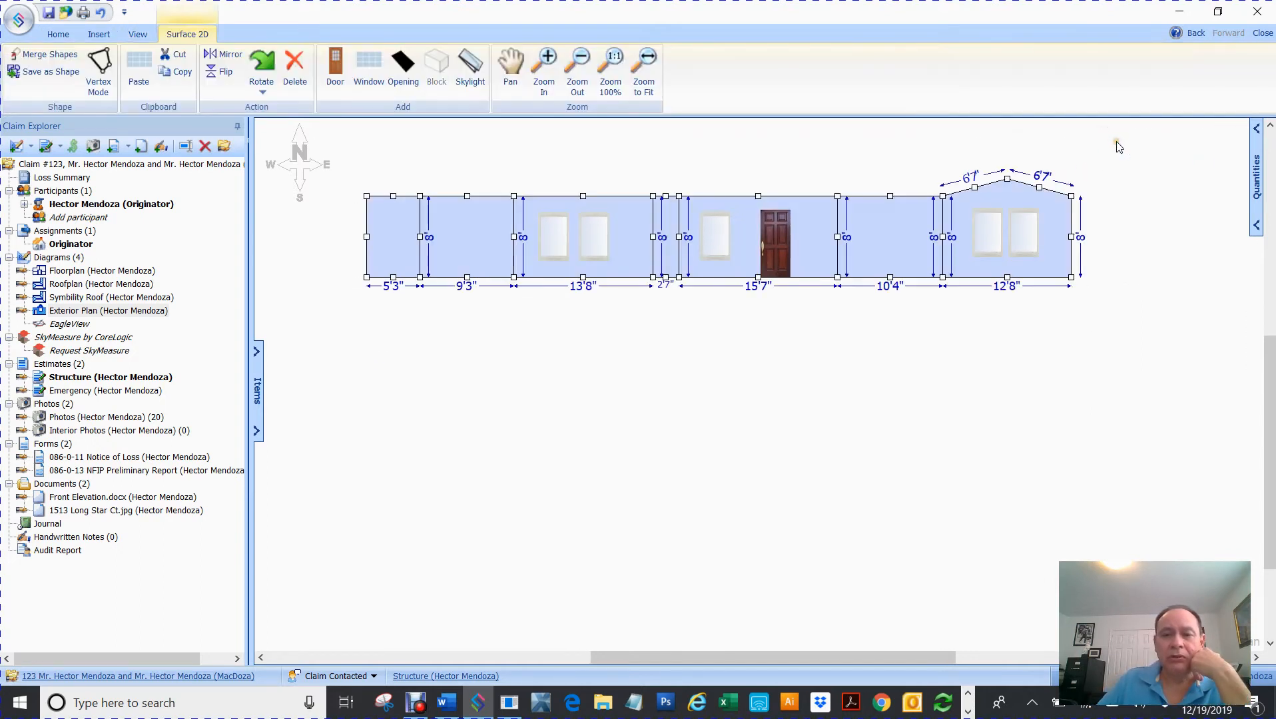
click(835, 413)
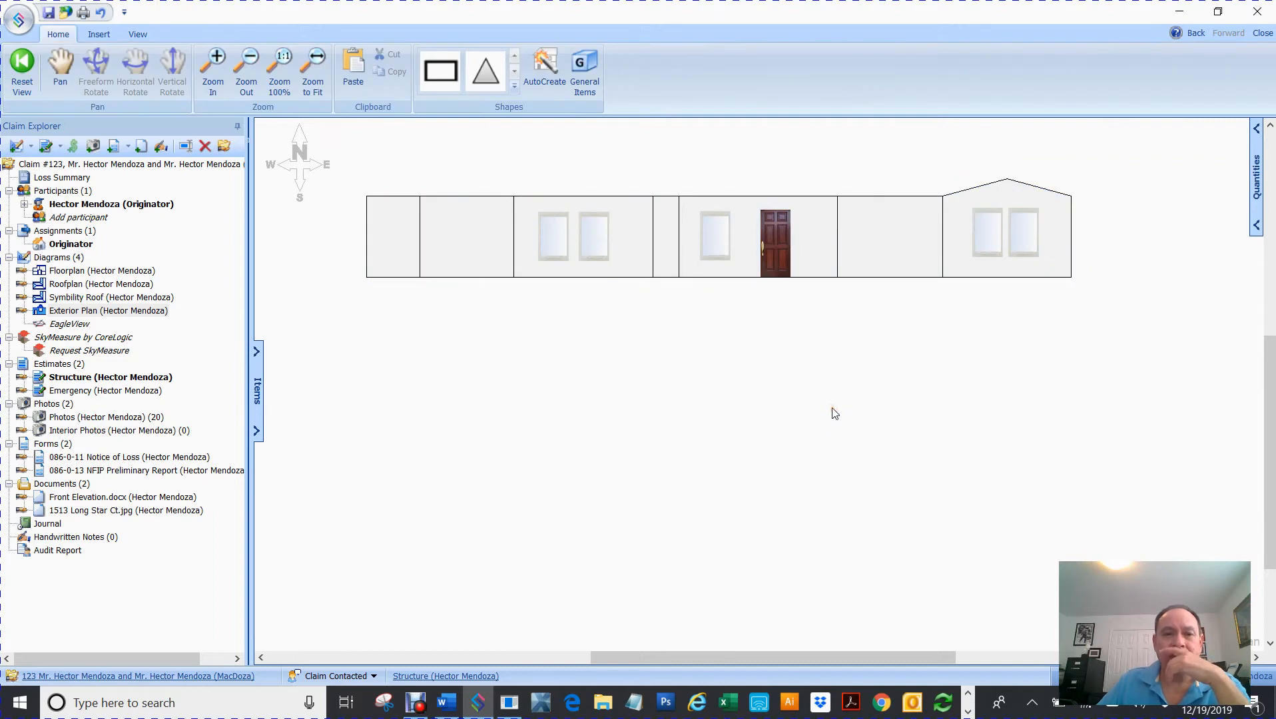
click(138, 35)
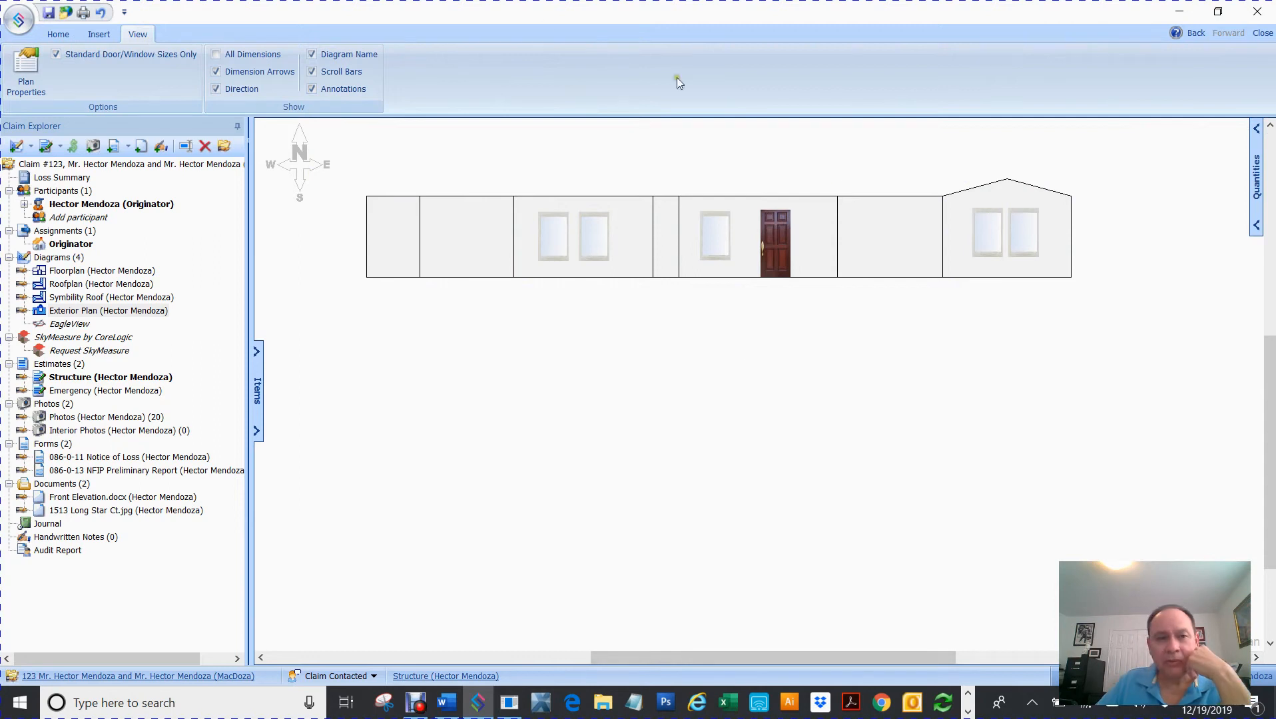
click(313, 55)
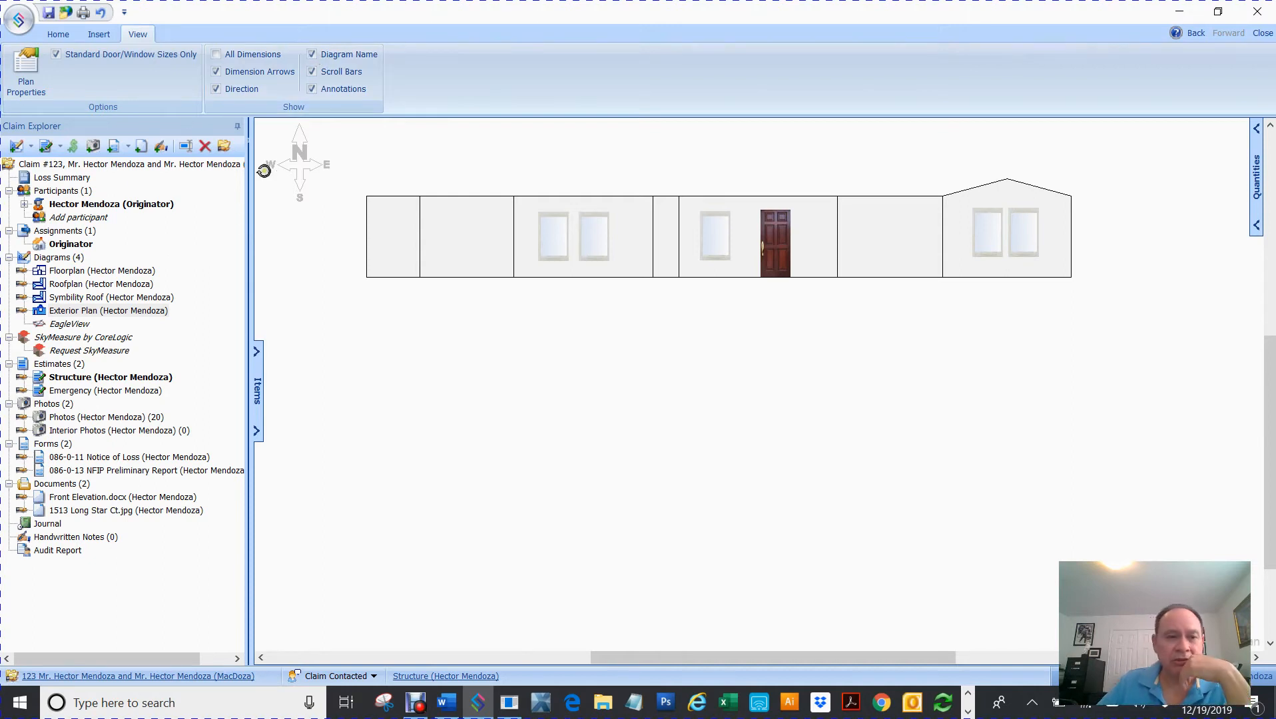
click(215, 90)
click(215, 90)
click(215, 90)
click(216, 89)
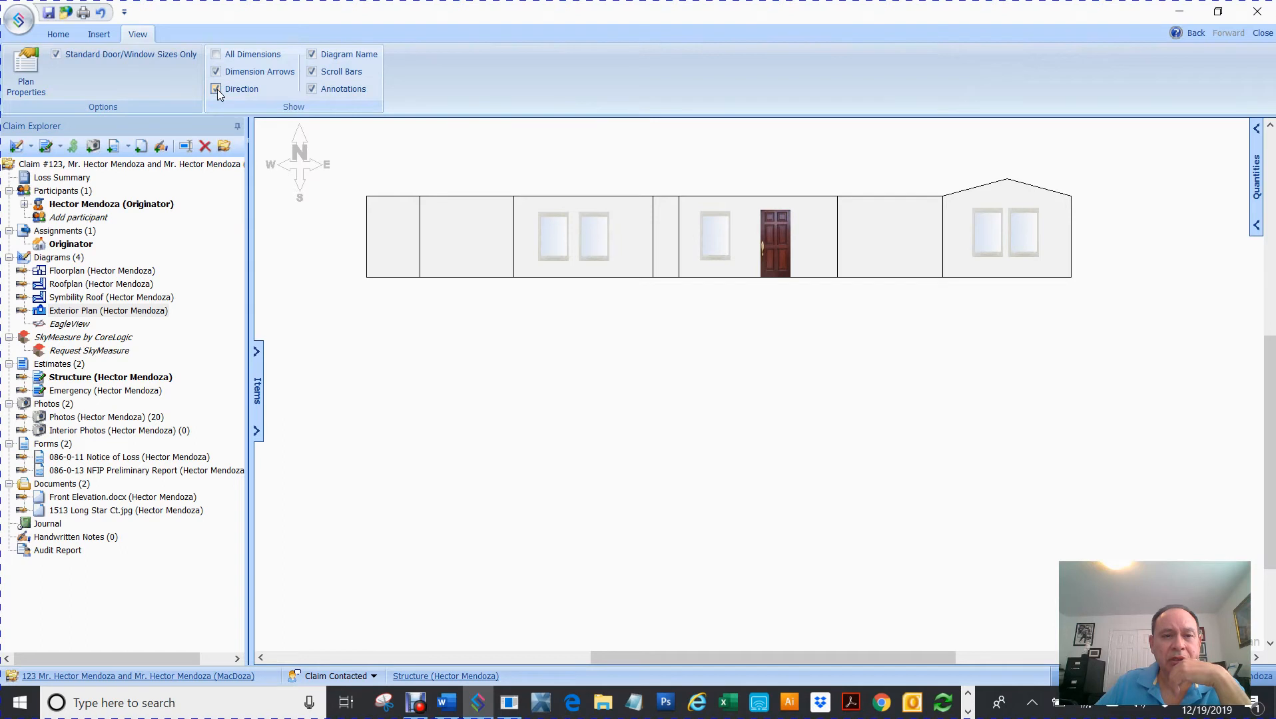
click(216, 90)
click(216, 89)
mouse_move(1269, 367)
mouse_down()
mouse_move(1272, 215)
mouse_move(1265, 320)
mouse_move(1245, 279)
mouse_move(1252, 307)
mouse_up()
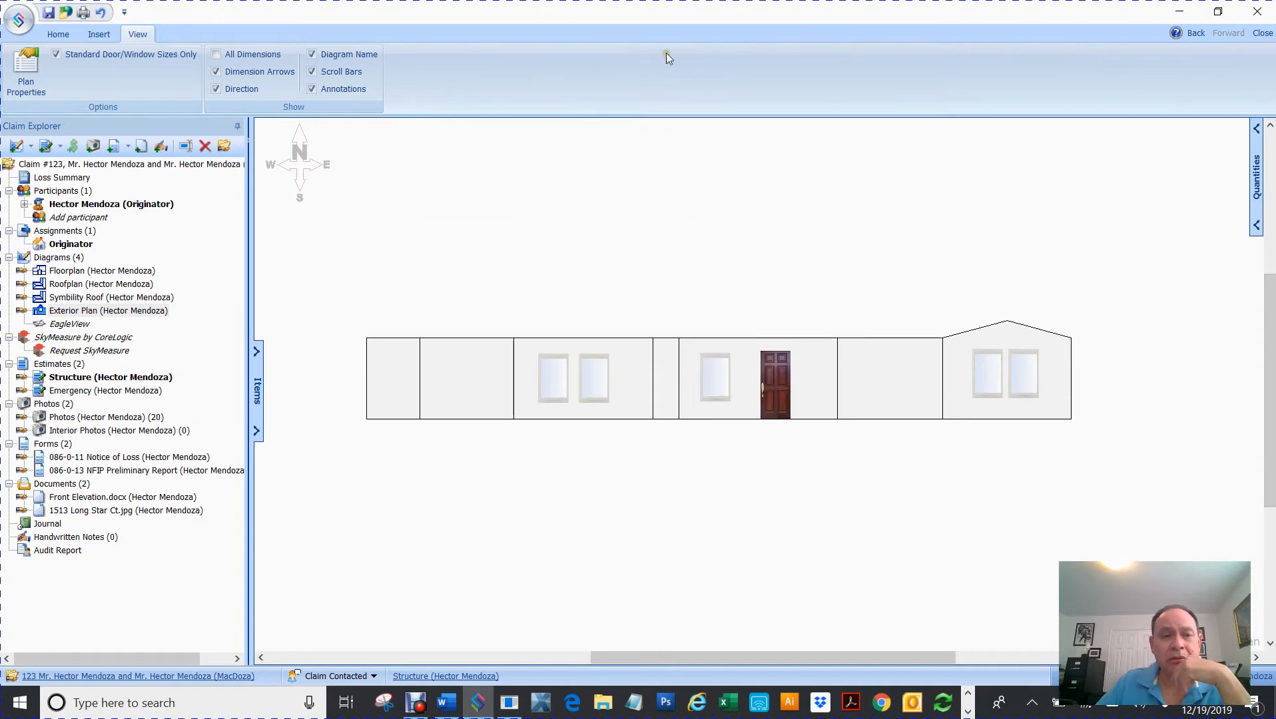
click(317, 73)
click(317, 73)
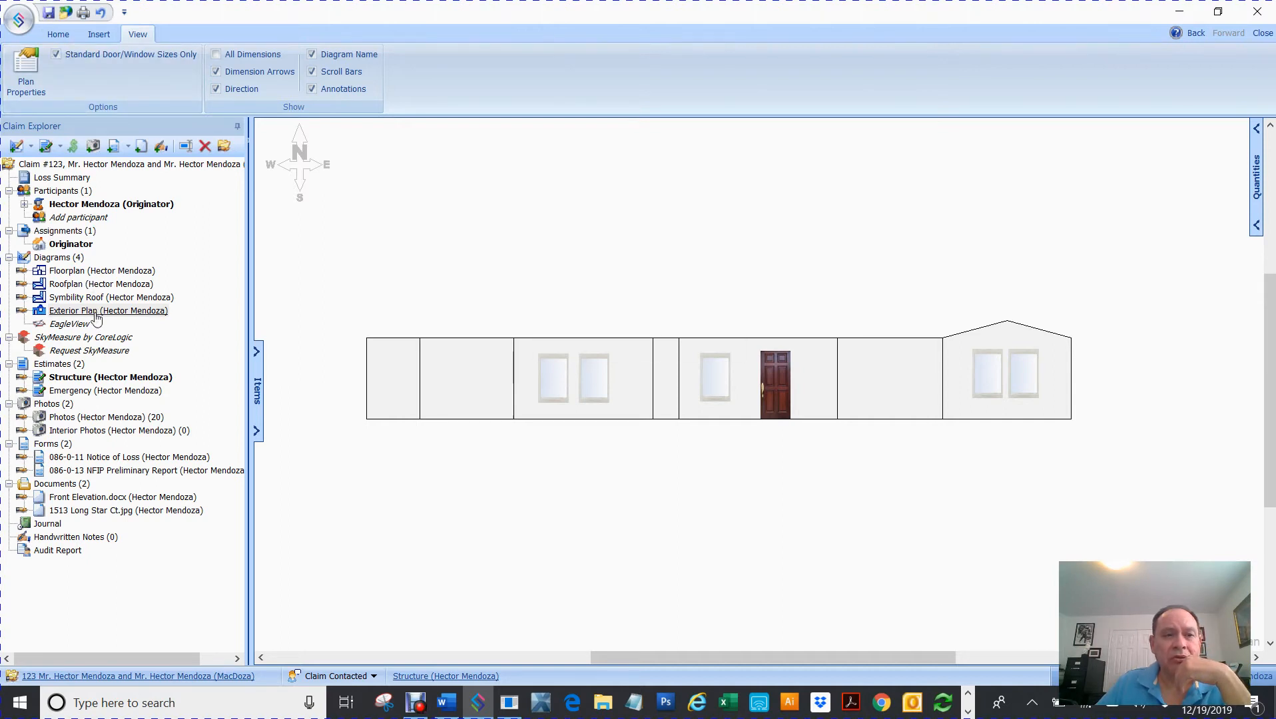
click(69, 39)
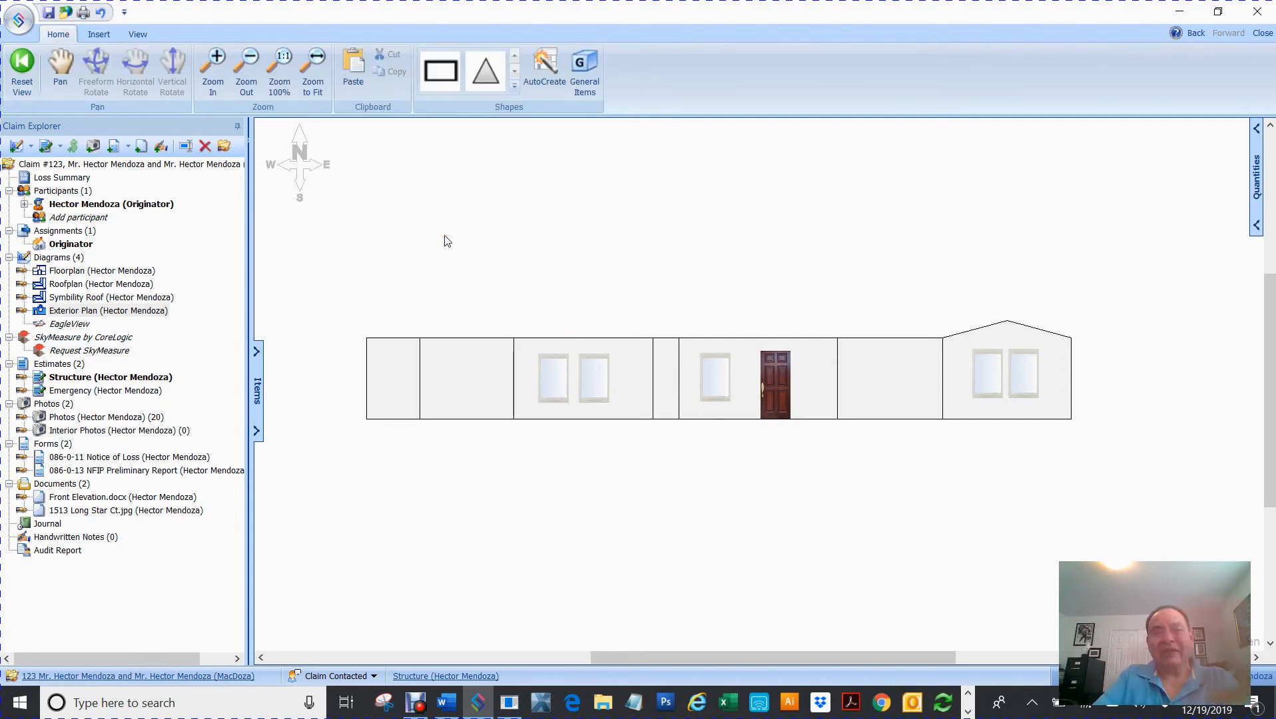
click(48, 317)
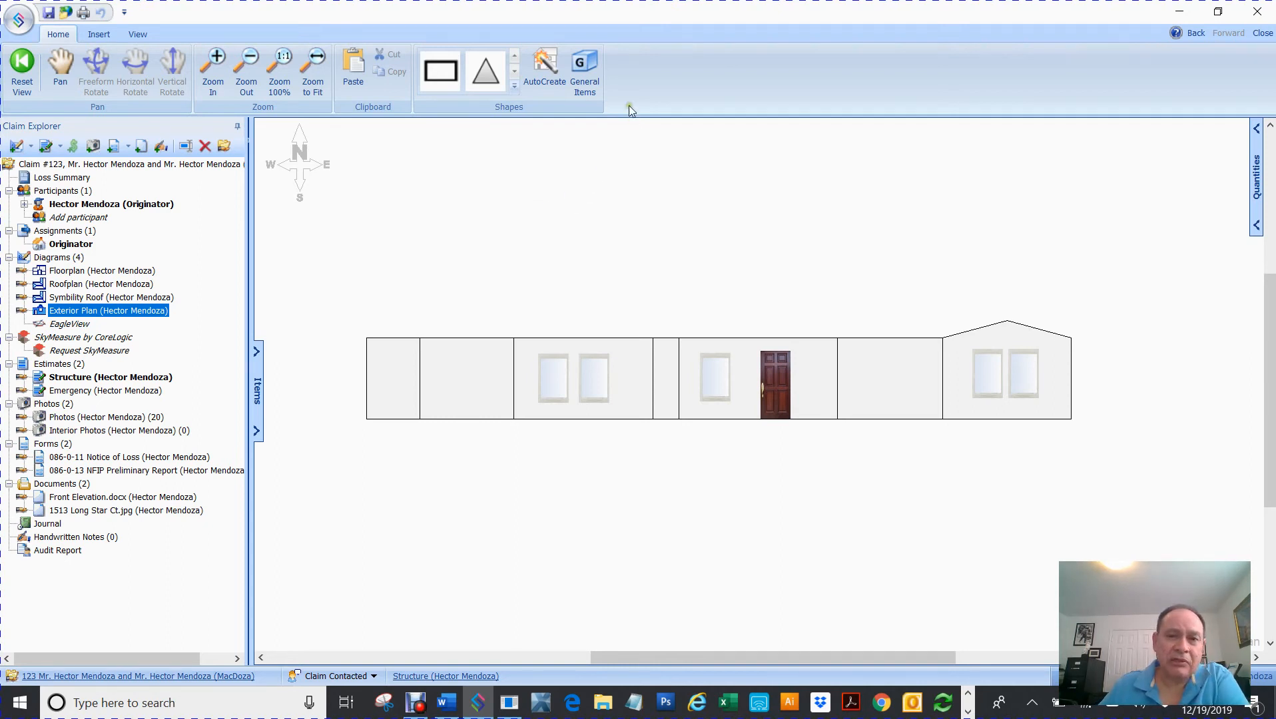
- Place a 'Mail Box' general item above the elevation and move it closer to the house
click(585, 66)
click(640, 199)
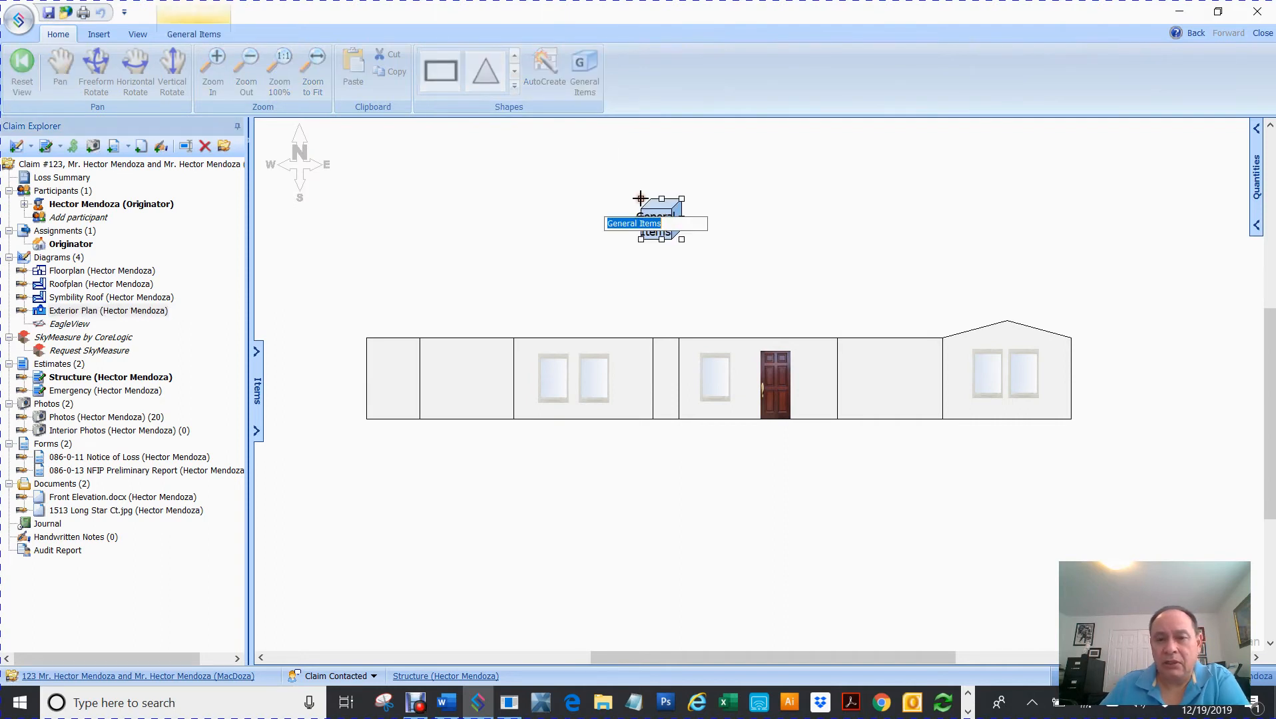
text(Mail Box)
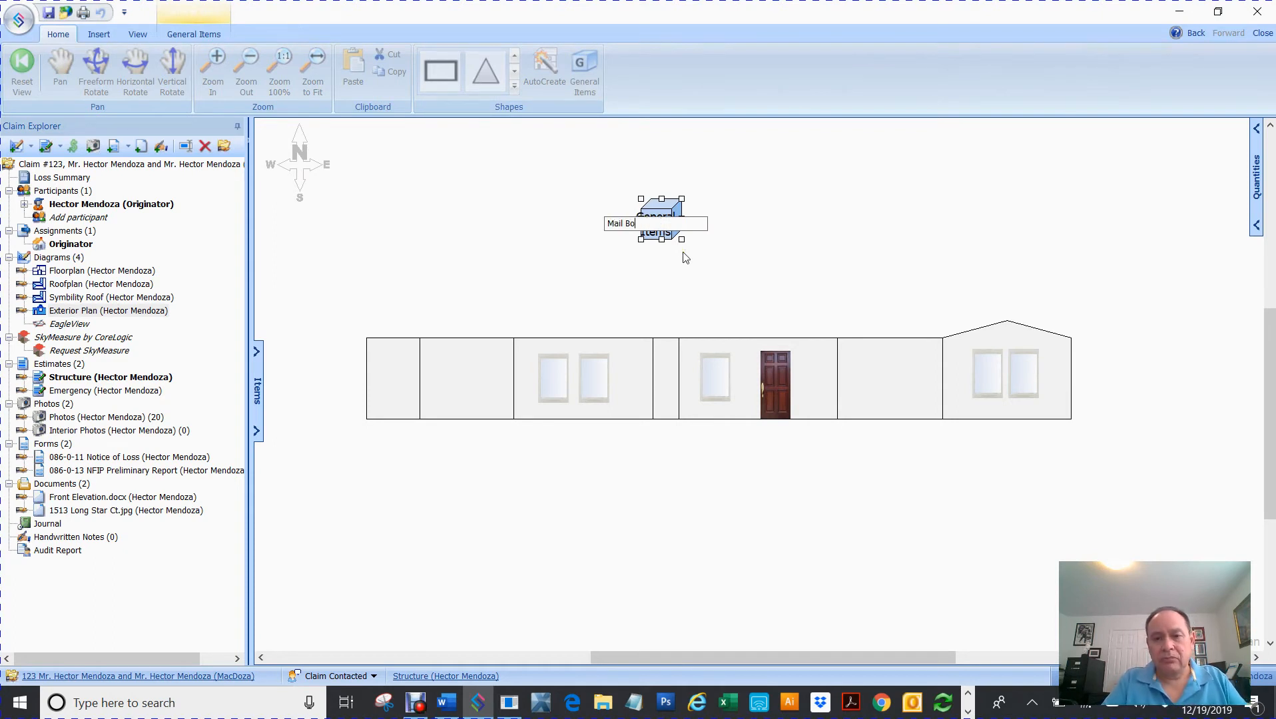
click(630, 288)
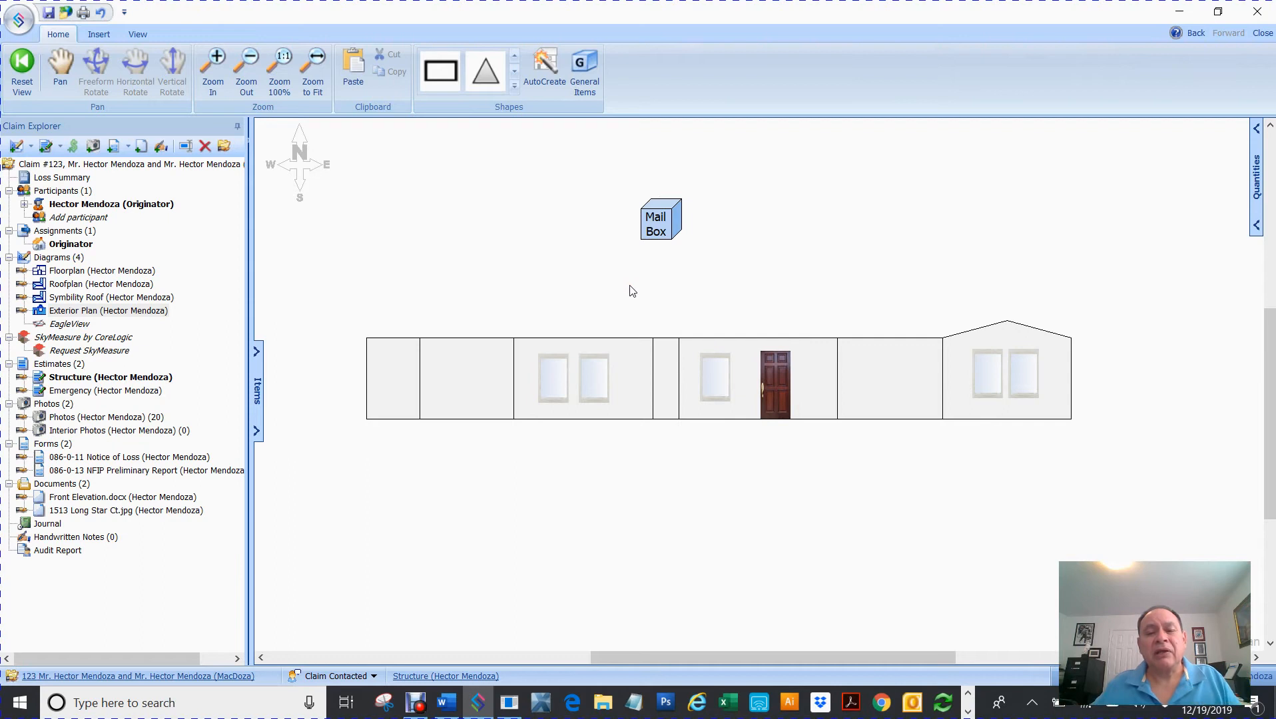
click(656, 220)
drag(656, 220, 648, 258)
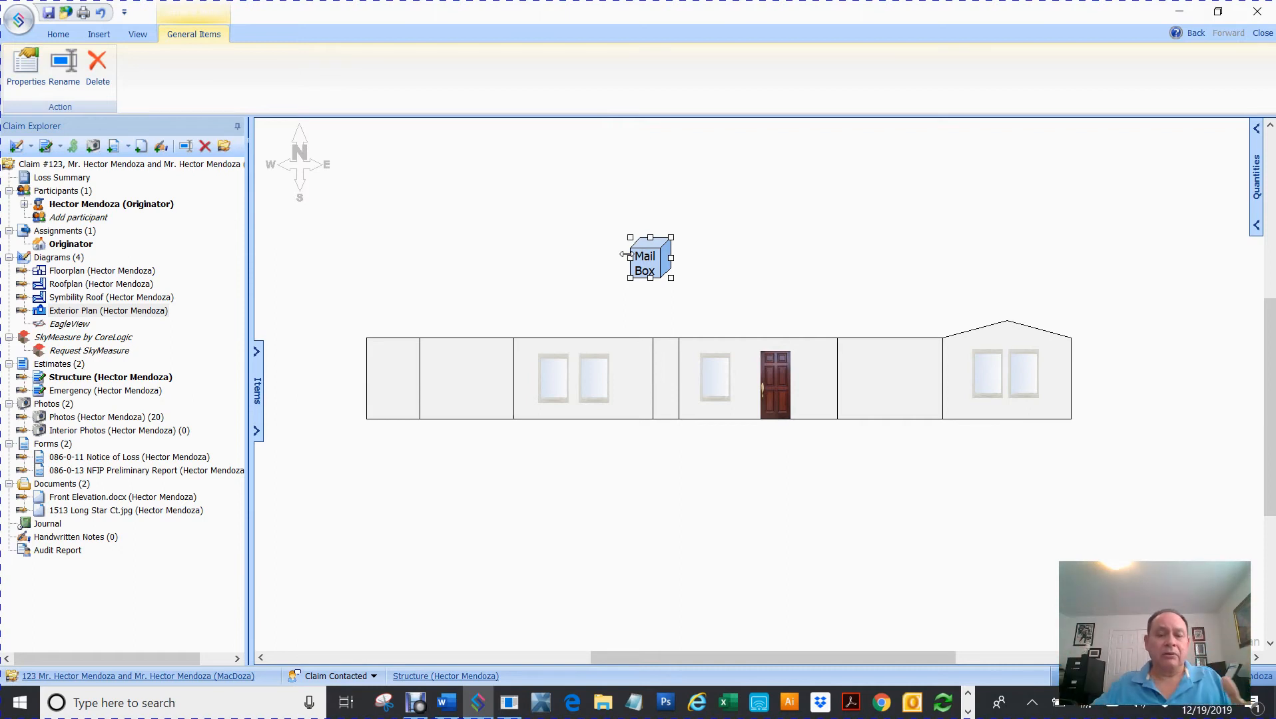
- Relabel the item 'BBQ Gril' and open the list of general items
double_click(649, 263)
drag(649, 263, 496, 253)
text(B)
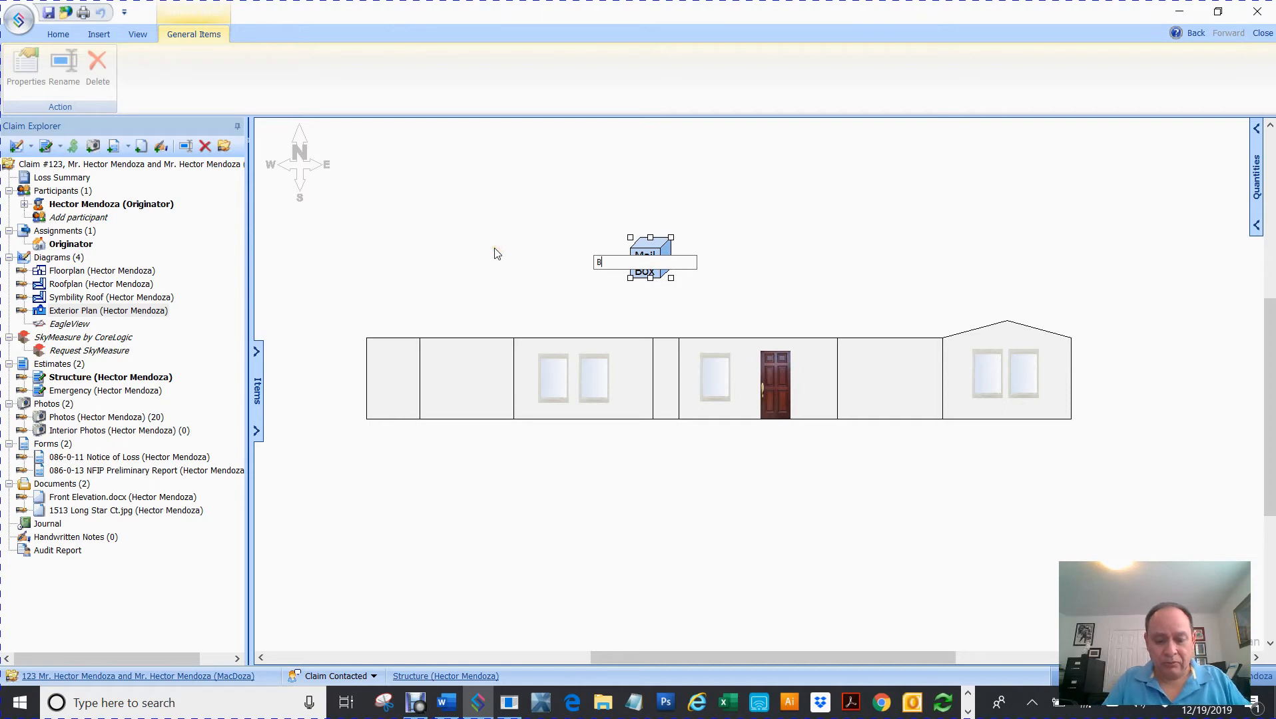
text(BQ Gril)
key(Return)
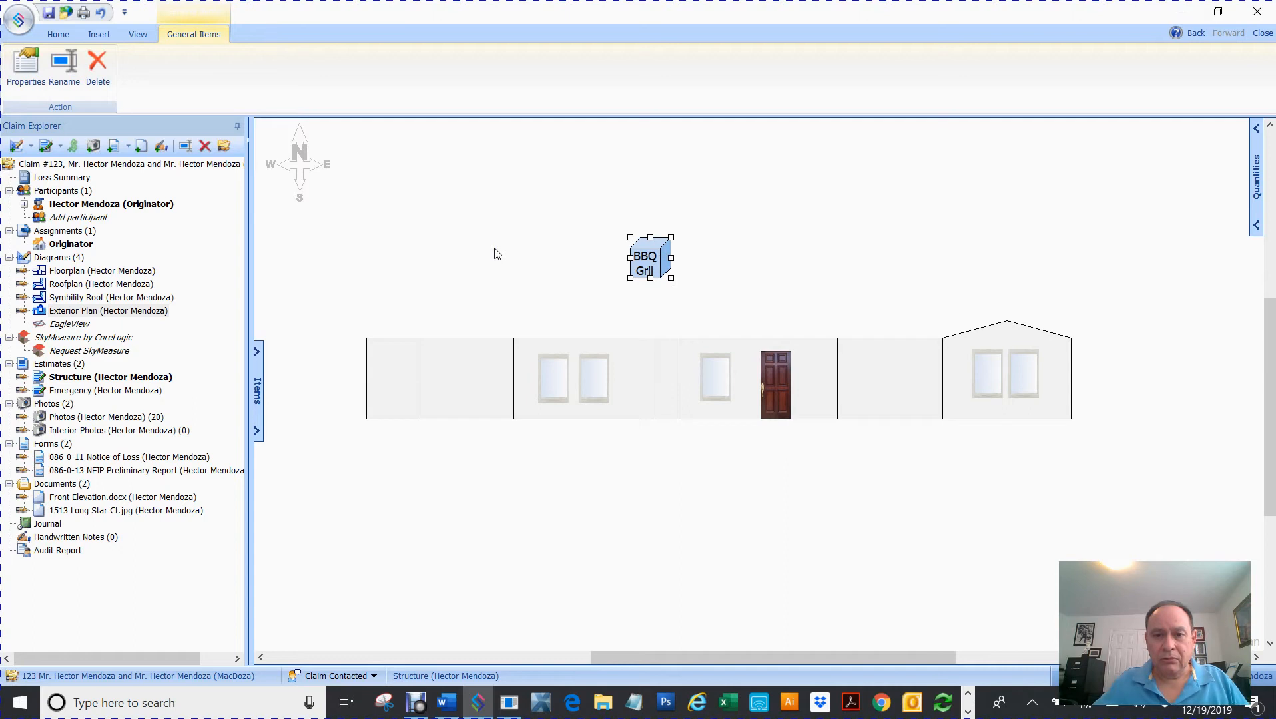
double_click(656, 275)
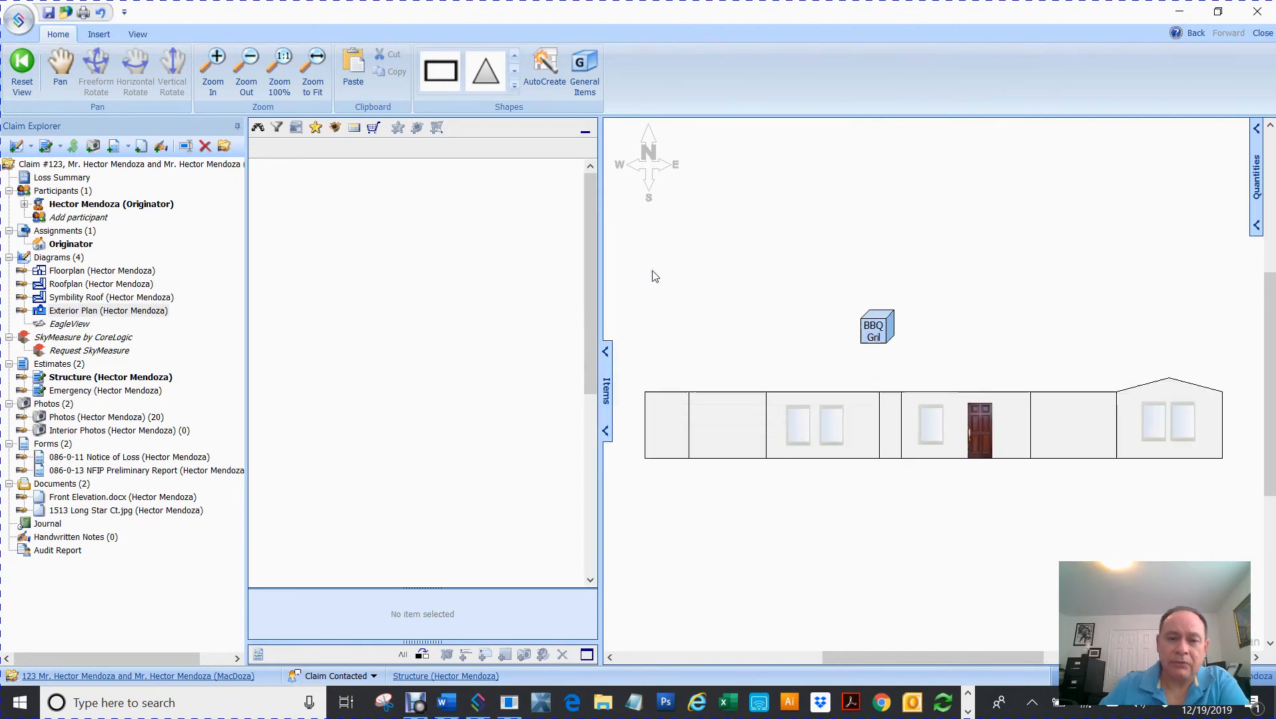
- Close the items list and rename the grill item from 'BBQ Gril' to 'BBQ Grill'
click(605, 352)
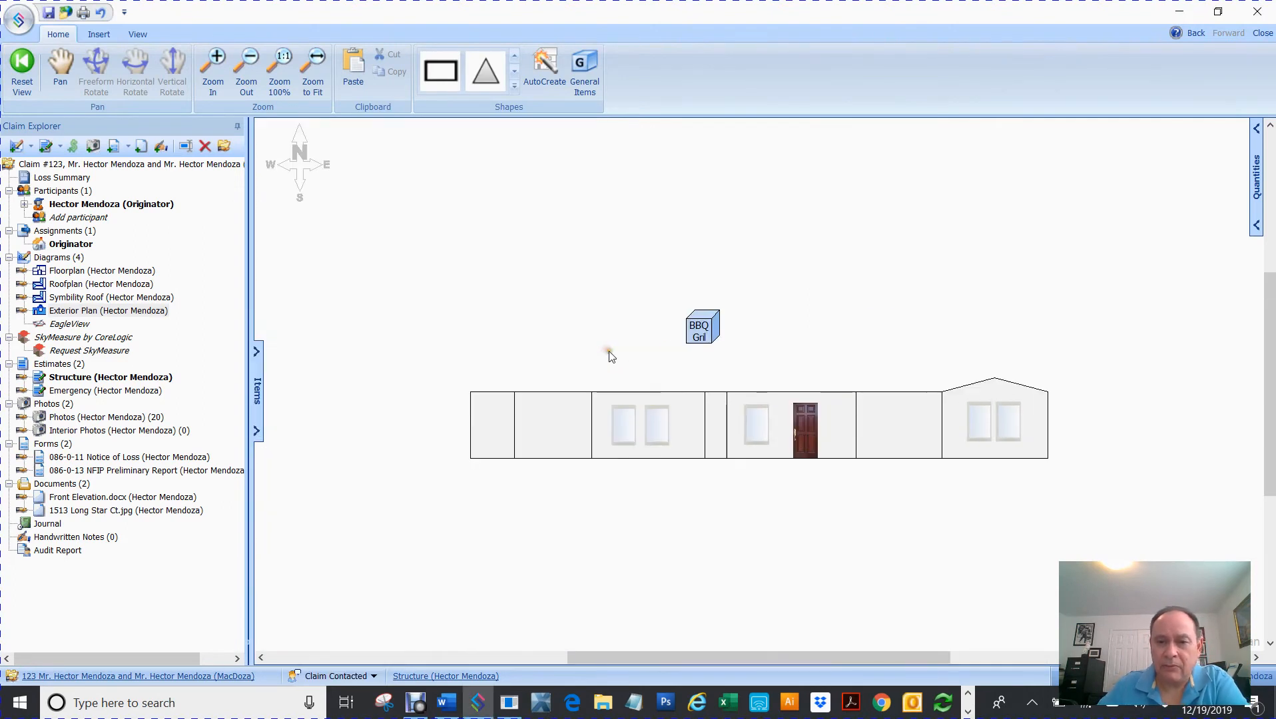
click(707, 327)
right_click(707, 327)
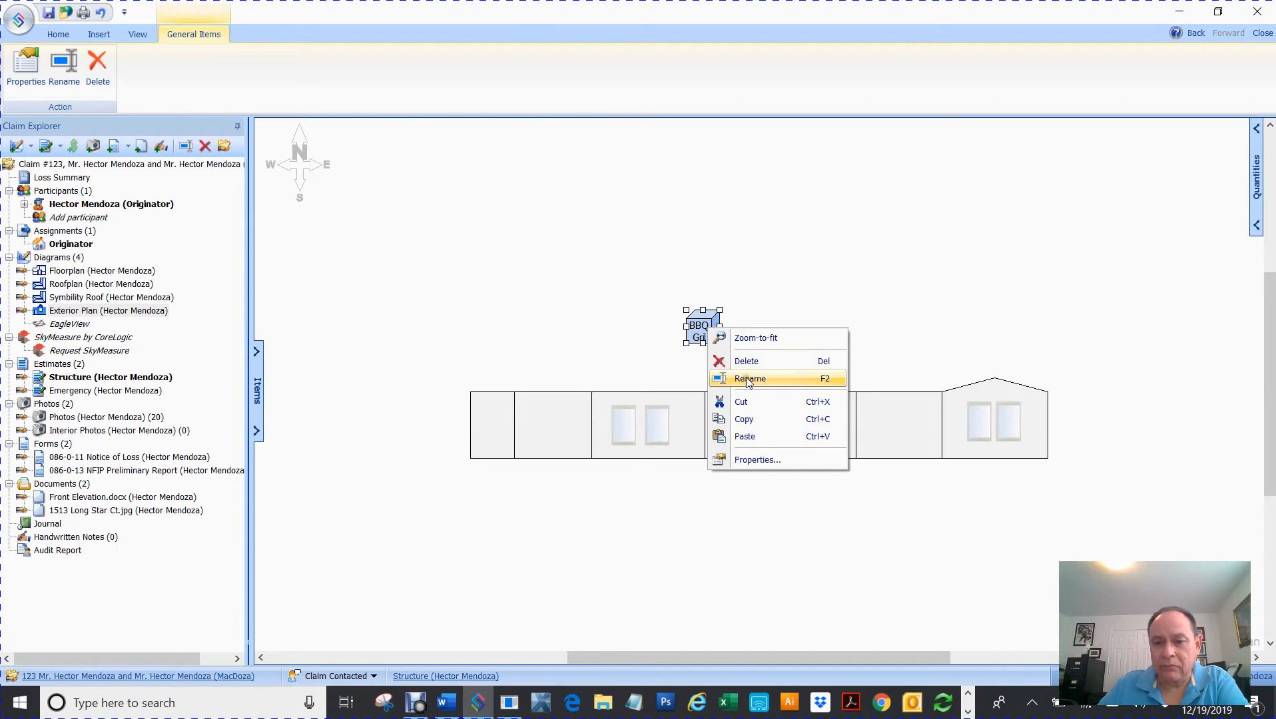
click(747, 380)
click(693, 327)
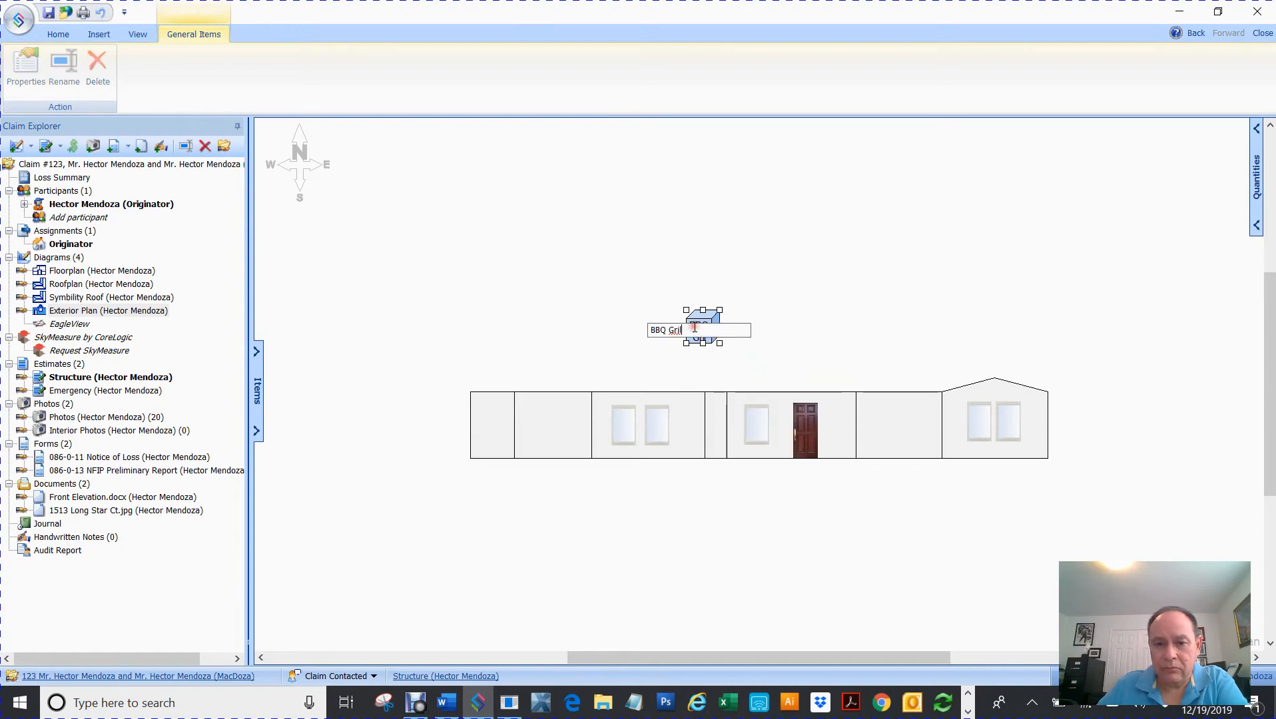
text(l)
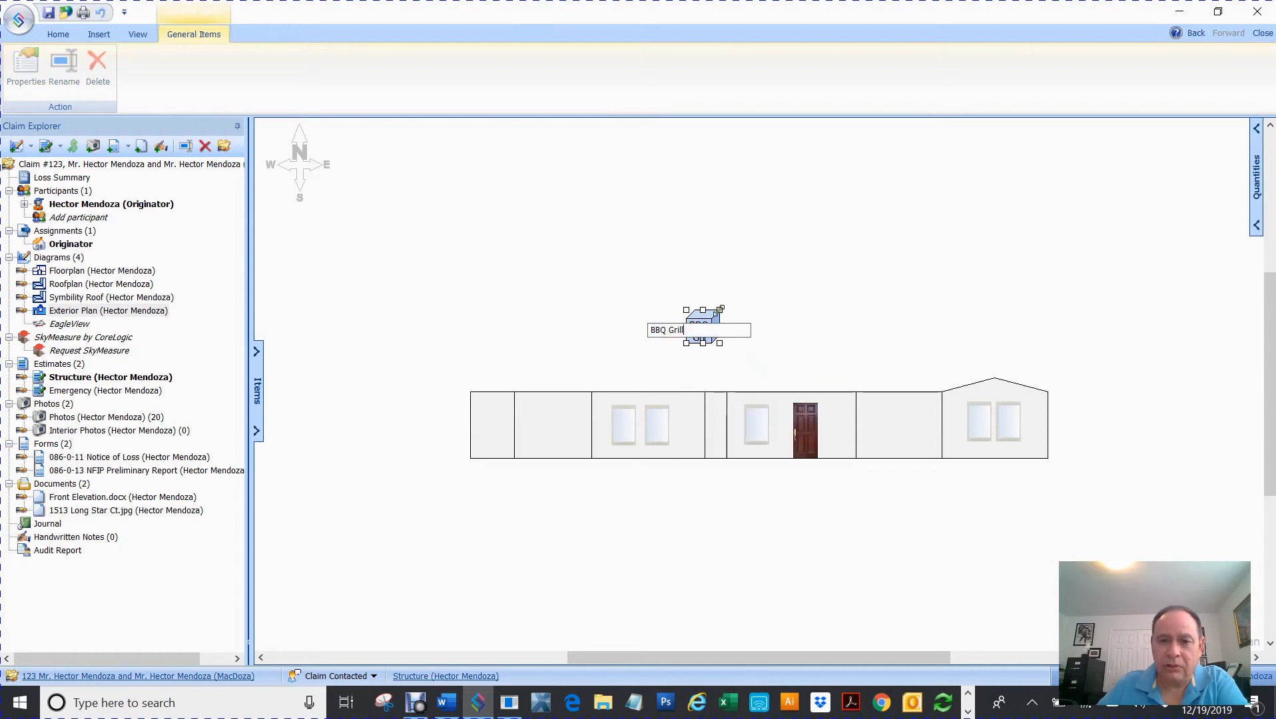
key(Return)
click(816, 269)
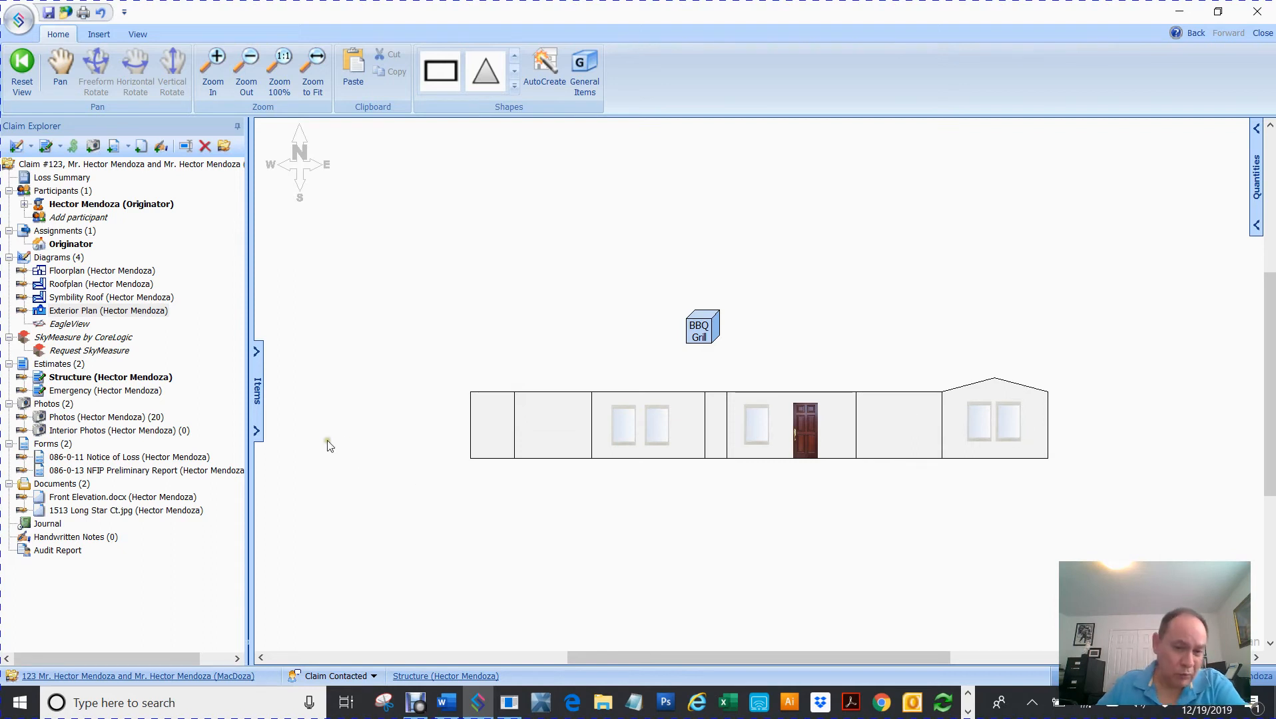
- Merge all the house wall segments into one shape, redoing the merge after an undo
drag(413, 520, 1197, 346)
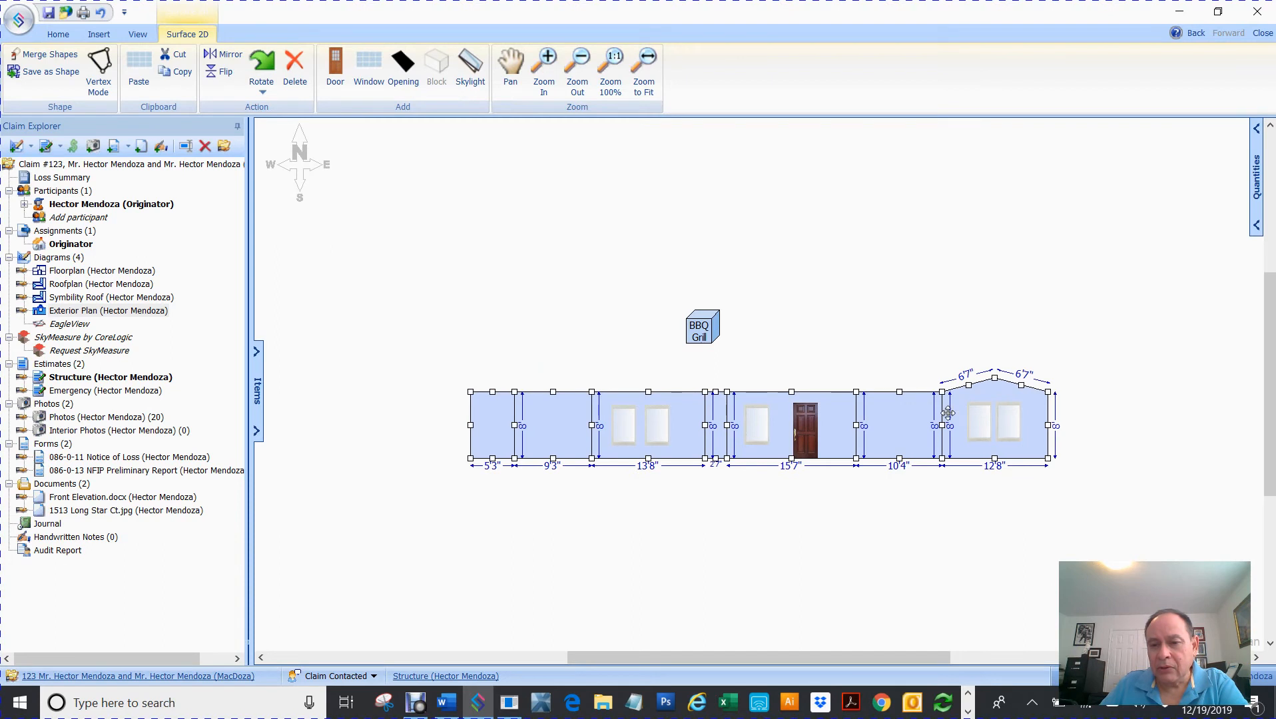
right_click(909, 424)
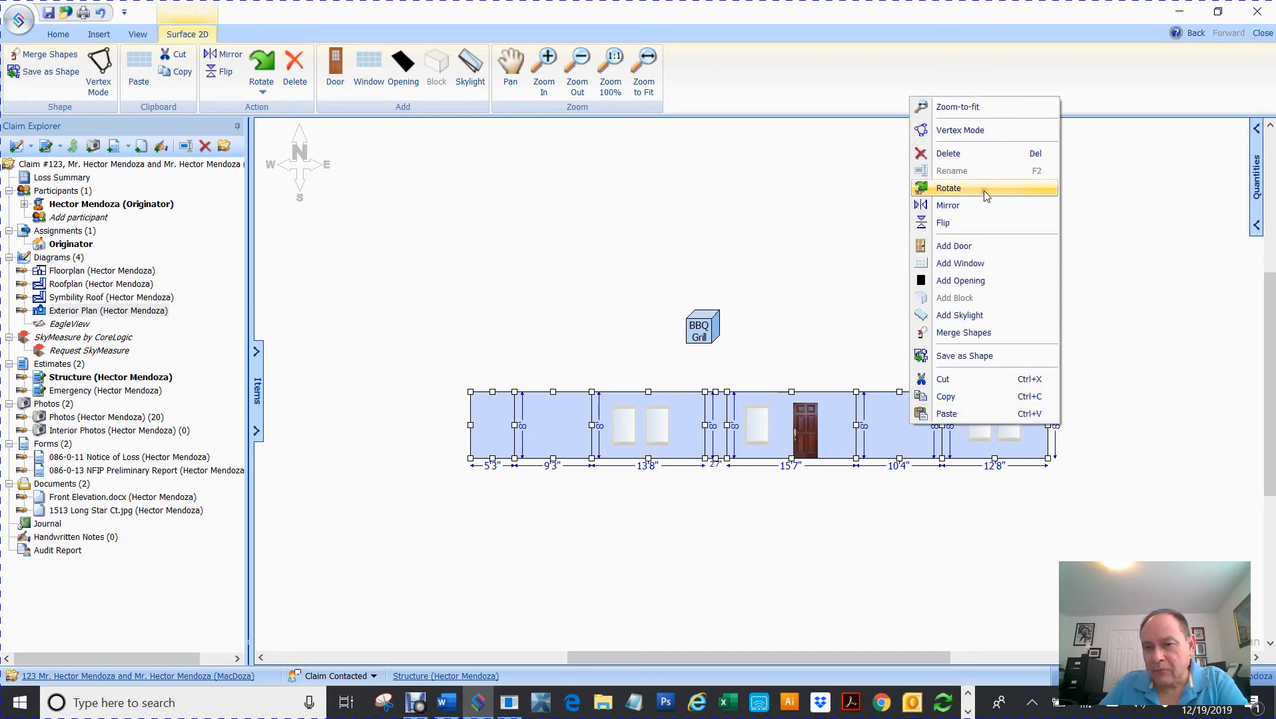
click(977, 333)
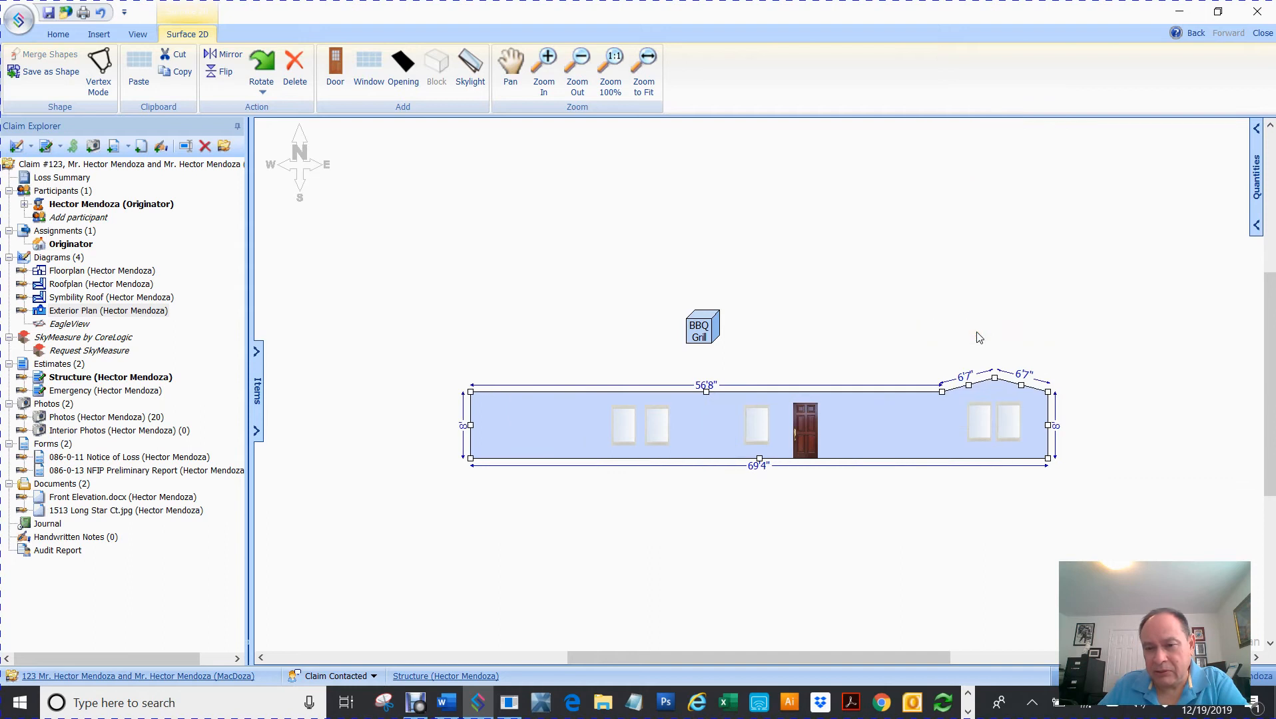
click(896, 333)
click(588, 437)
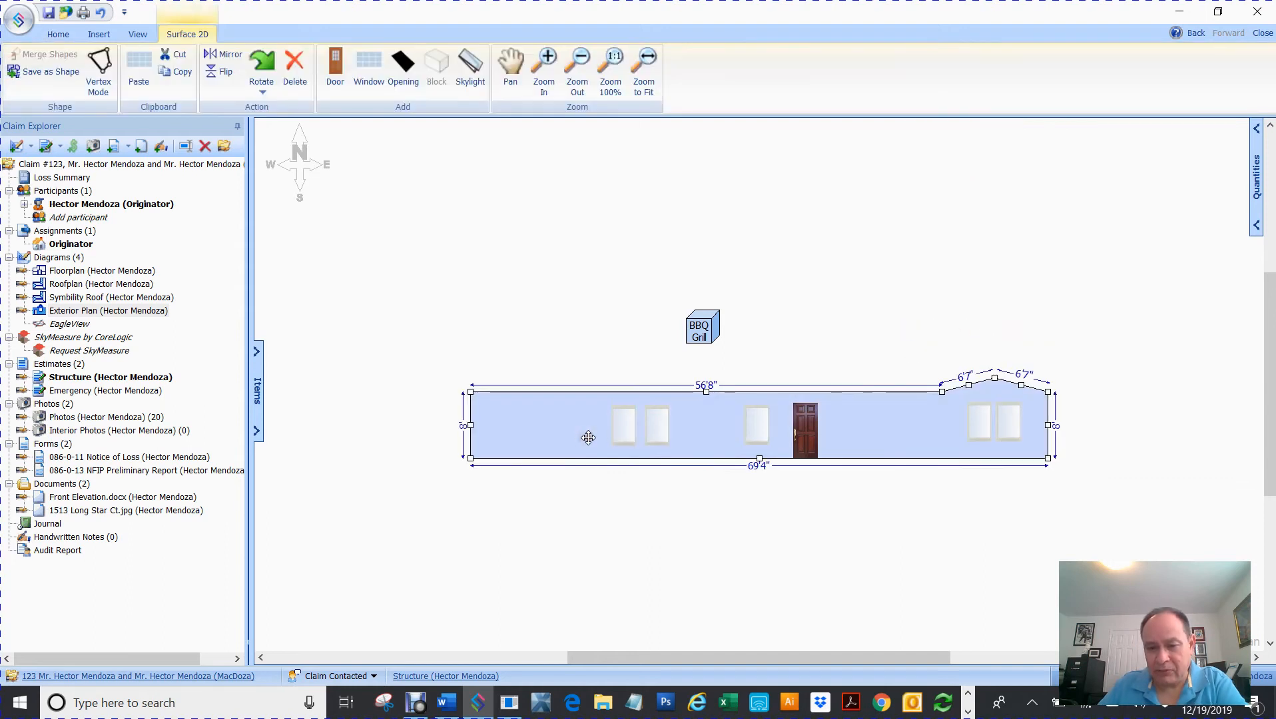
key(ctrl+z)
drag(402, 542, 1103, 365)
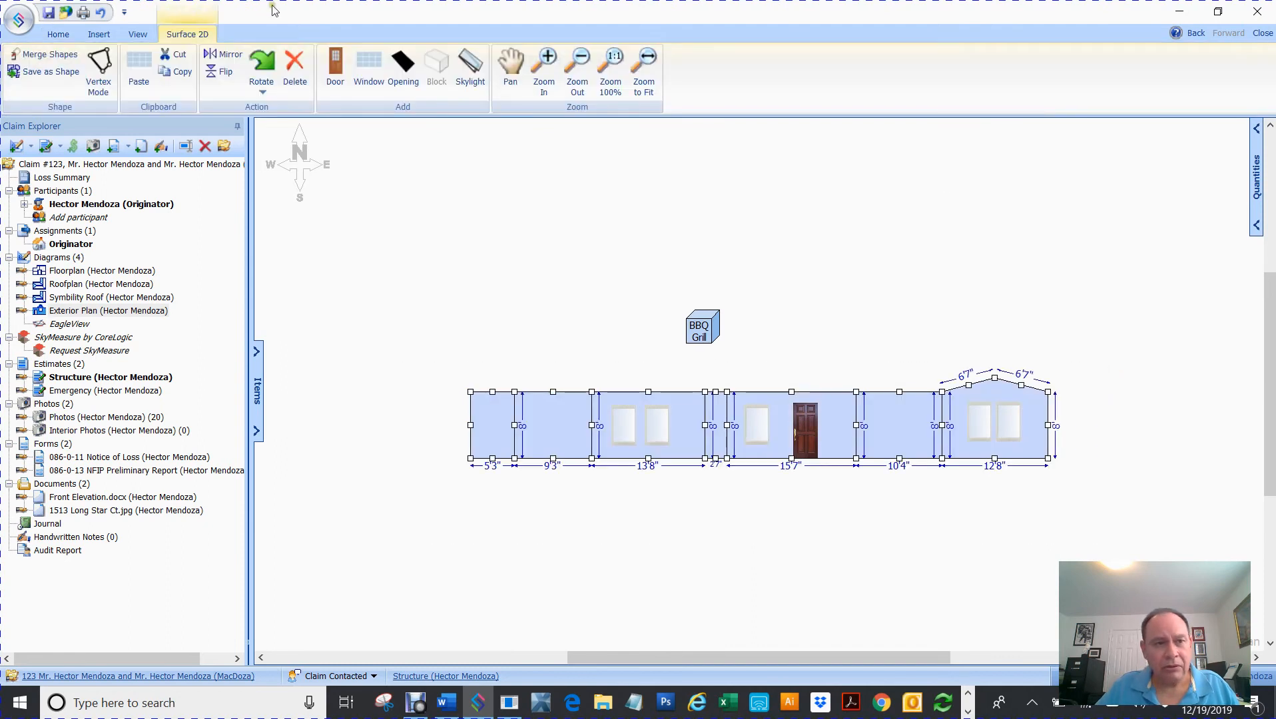
click(66, 54)
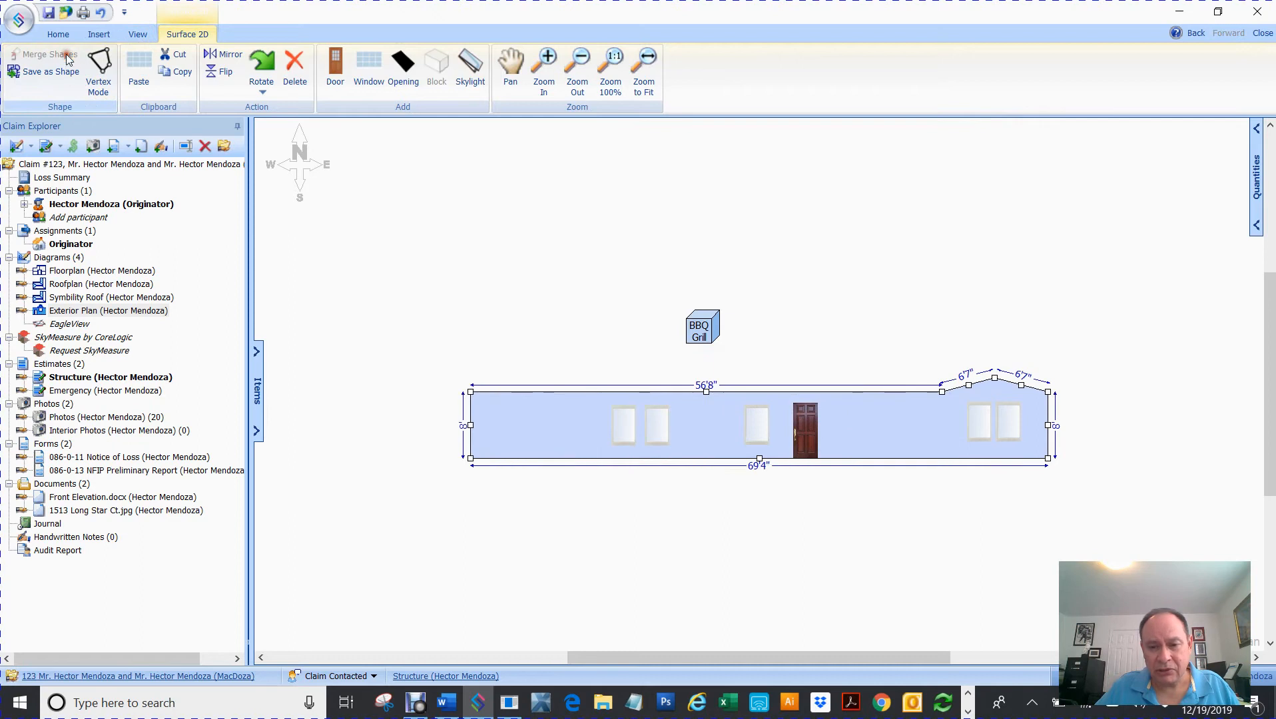
click(421, 248)
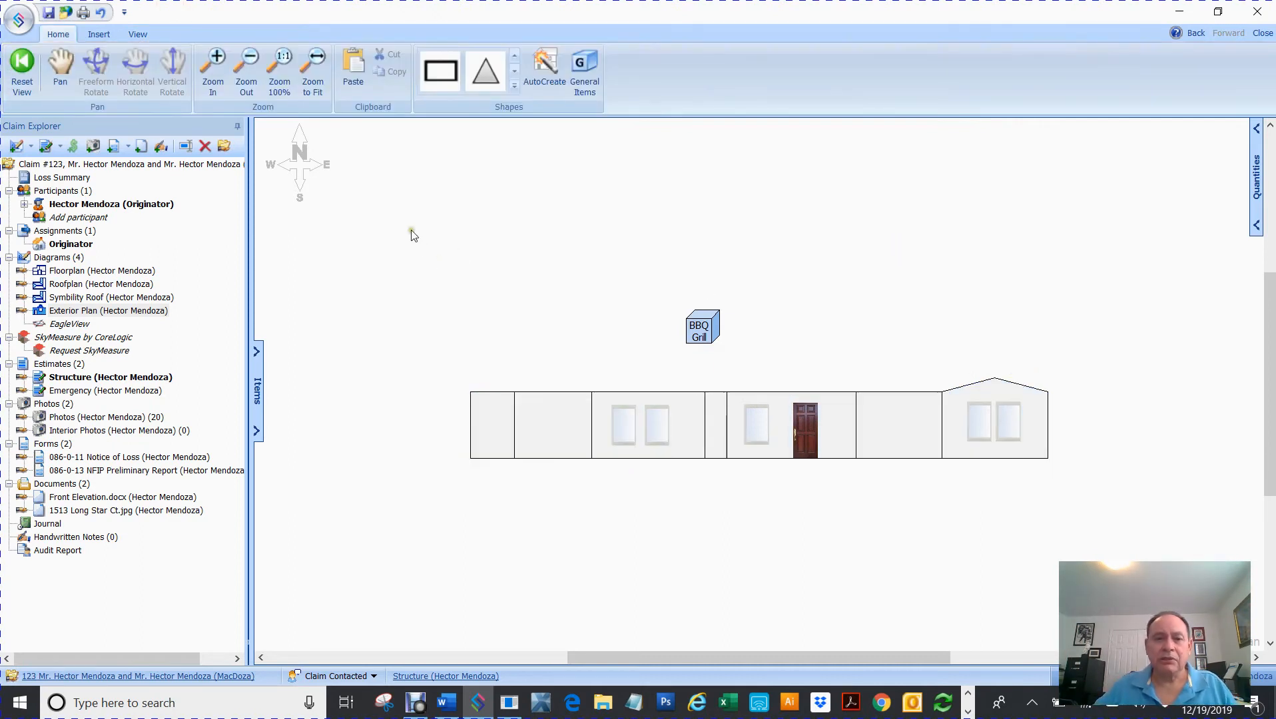
- Add a 10' square rectangle shape above the elevation and BBQ Grill
click(440, 70)
click(485, 217)
click(532, 170)
click(486, 70)
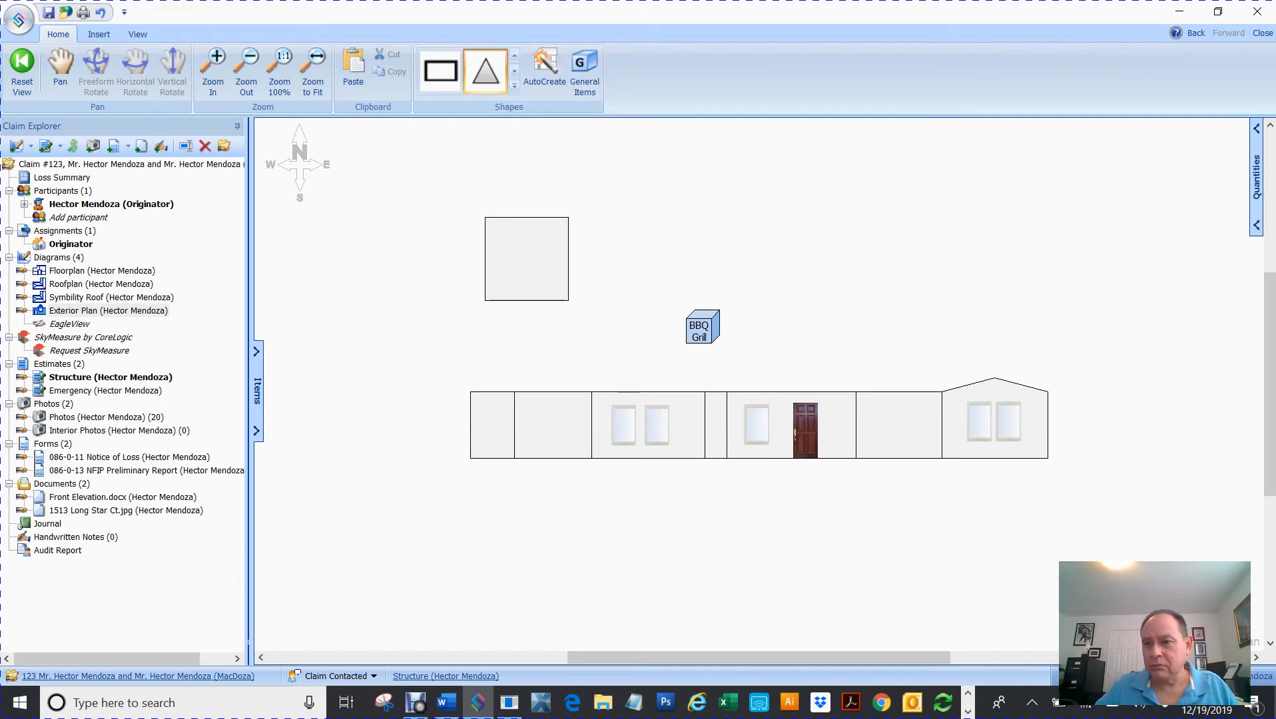
- Place a triangle on top of the square and size its base to 10' with 11'2" sides
scroll(1091, 239, up, 3)
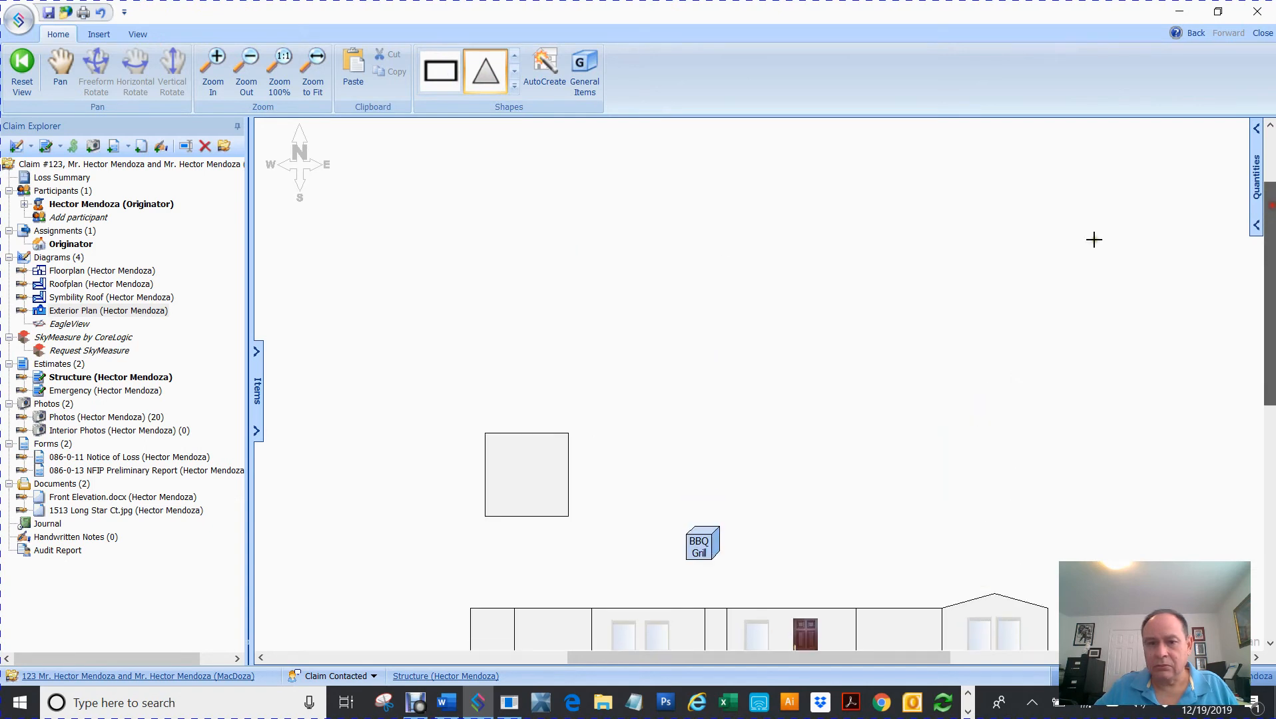
click(520, 251)
mouse_move(563, 293)
mouse_down()
mouse_move(524, 364)
mouse_move(530, 391)
mouse_move(557, 289)
mouse_up()
drag(596, 333, 703, 375)
drag(588, 276, 579, 334)
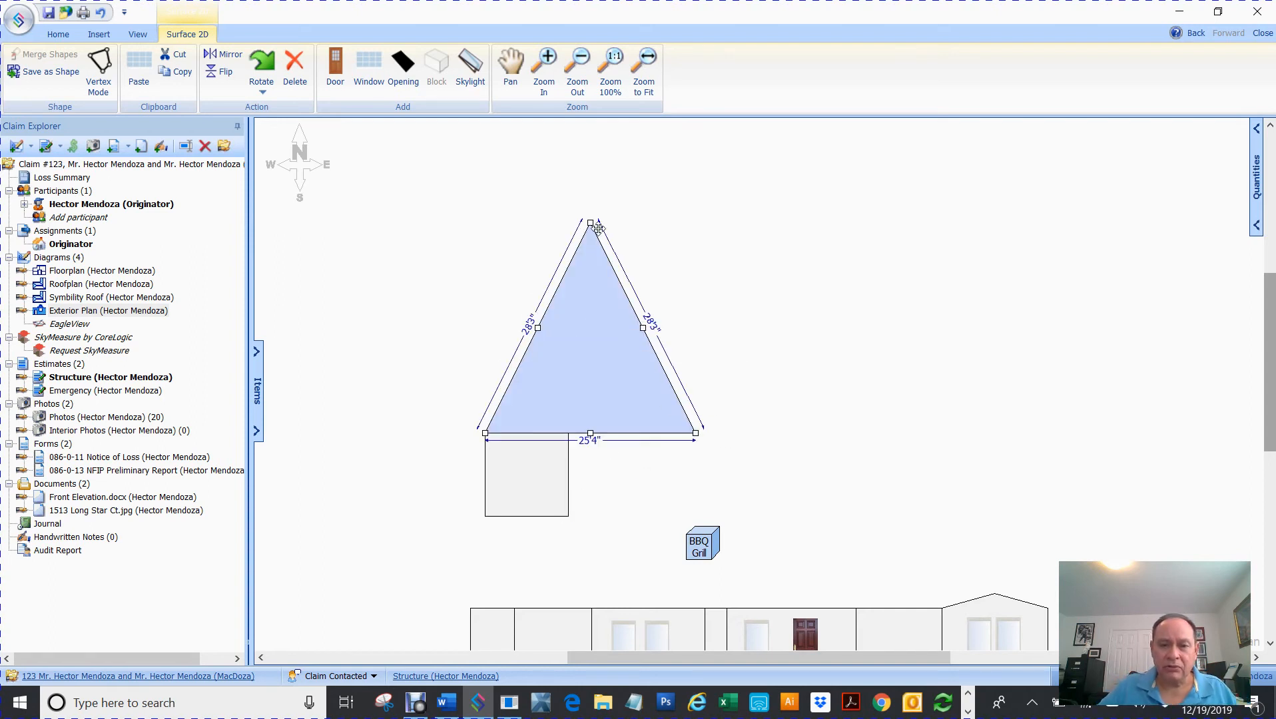
drag(590, 223, 544, 357)
drag(546, 411, 524, 406)
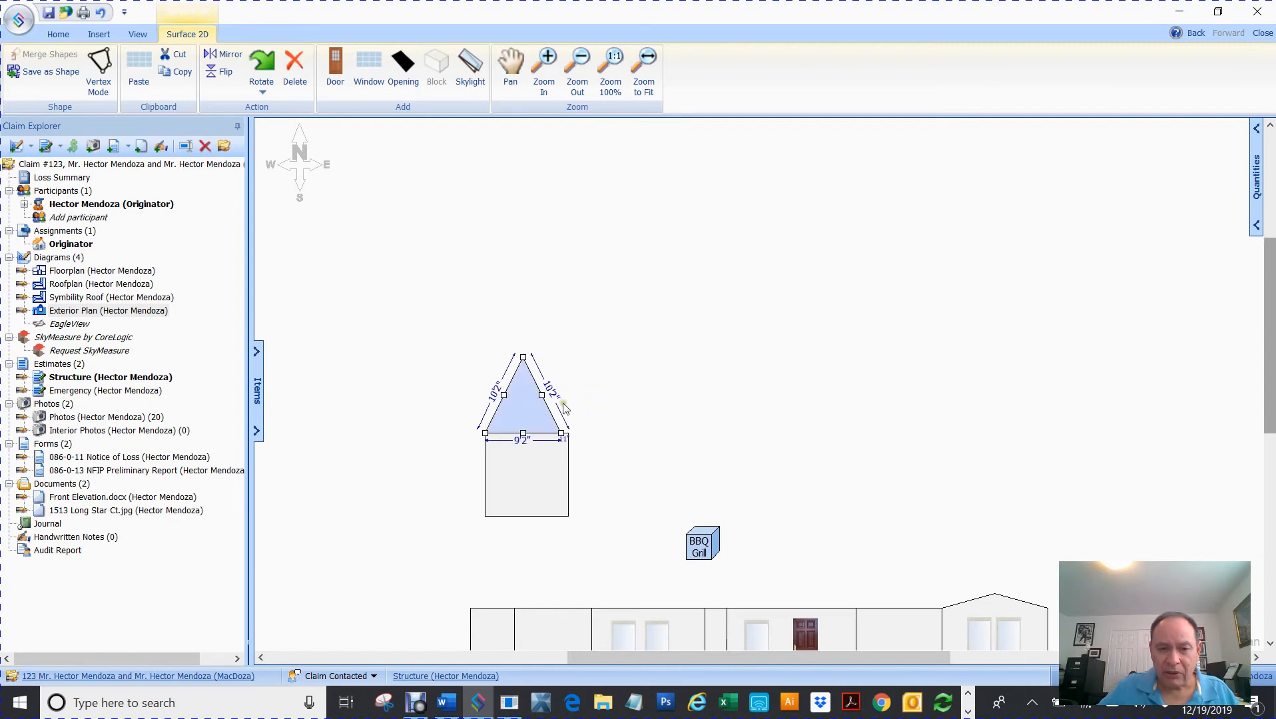
drag(541, 395, 548, 392)
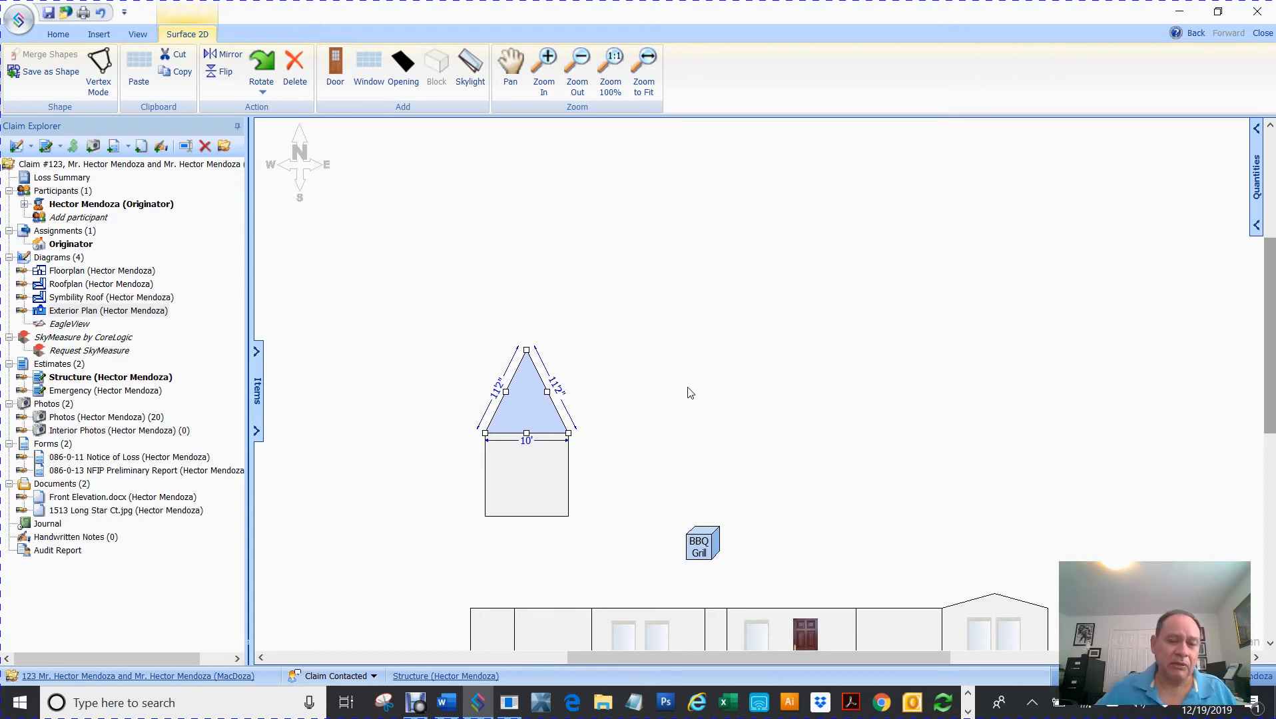
- Zoom in, try pulling the triangle's apex down, then undo that change
scroll(696, 399, up, 3)
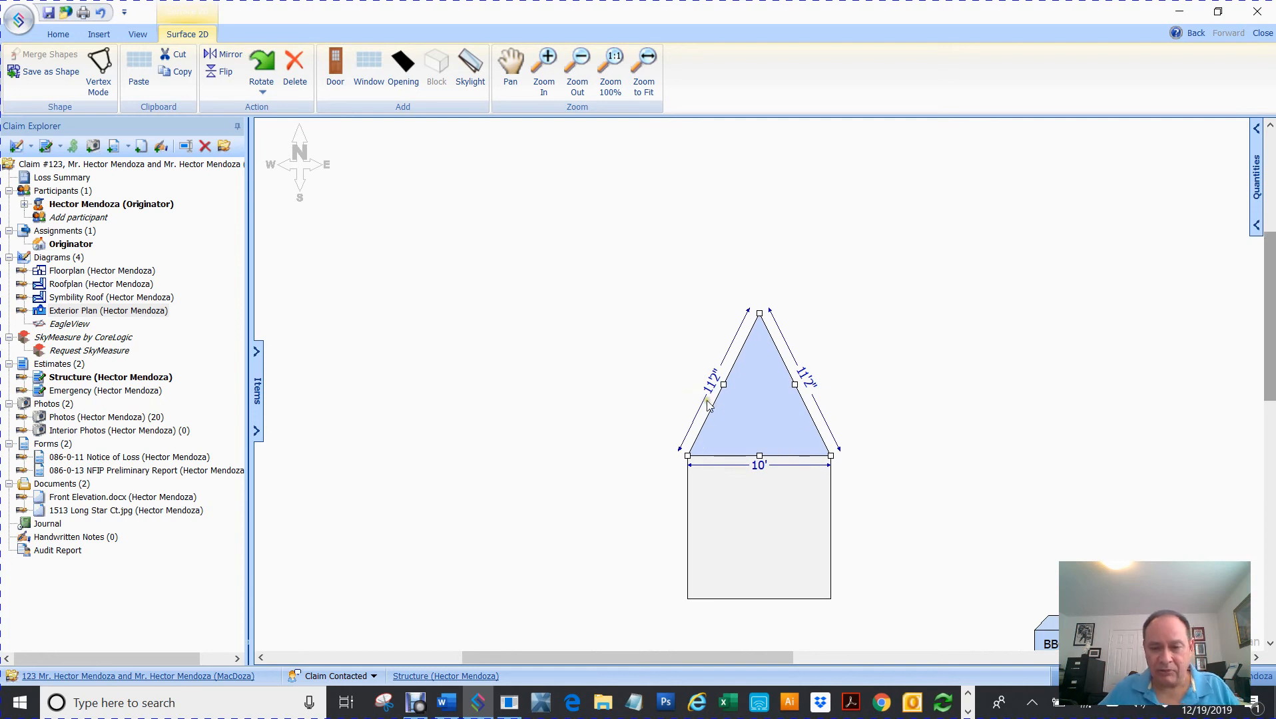
scroll(708, 404, up, 2)
scroll(707, 401, up, 3)
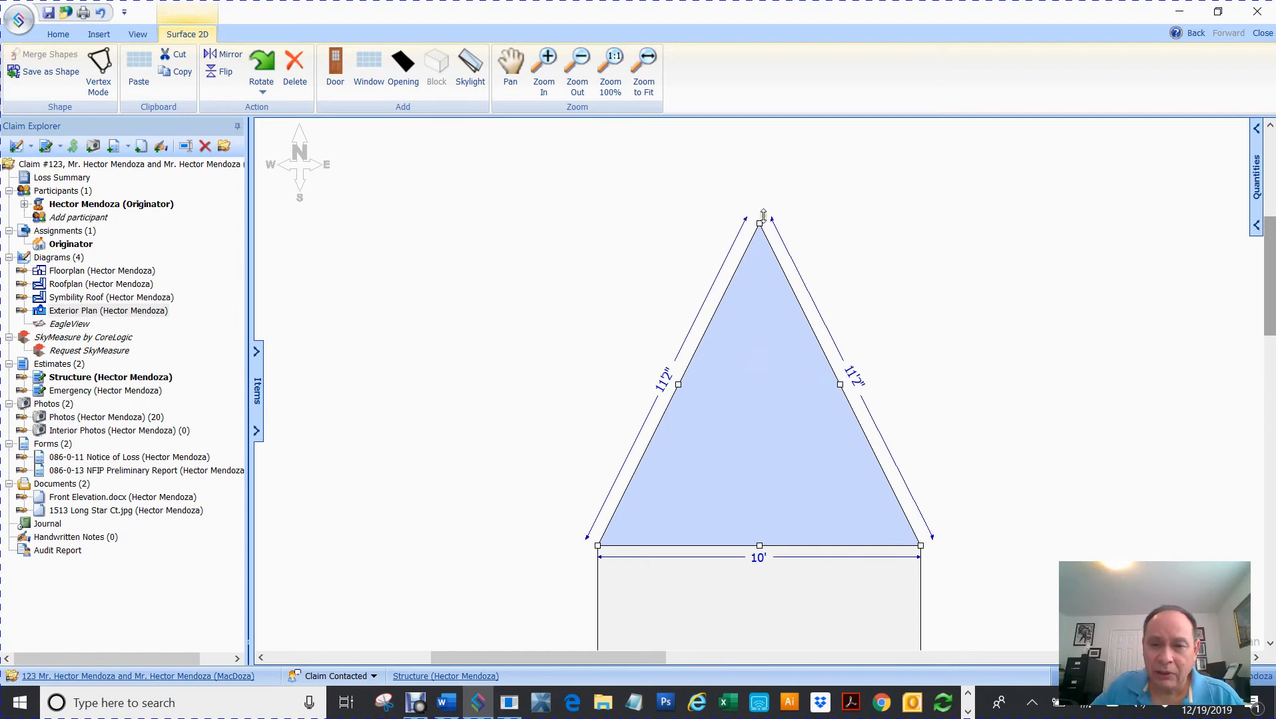
drag(759, 222, 749, 341)
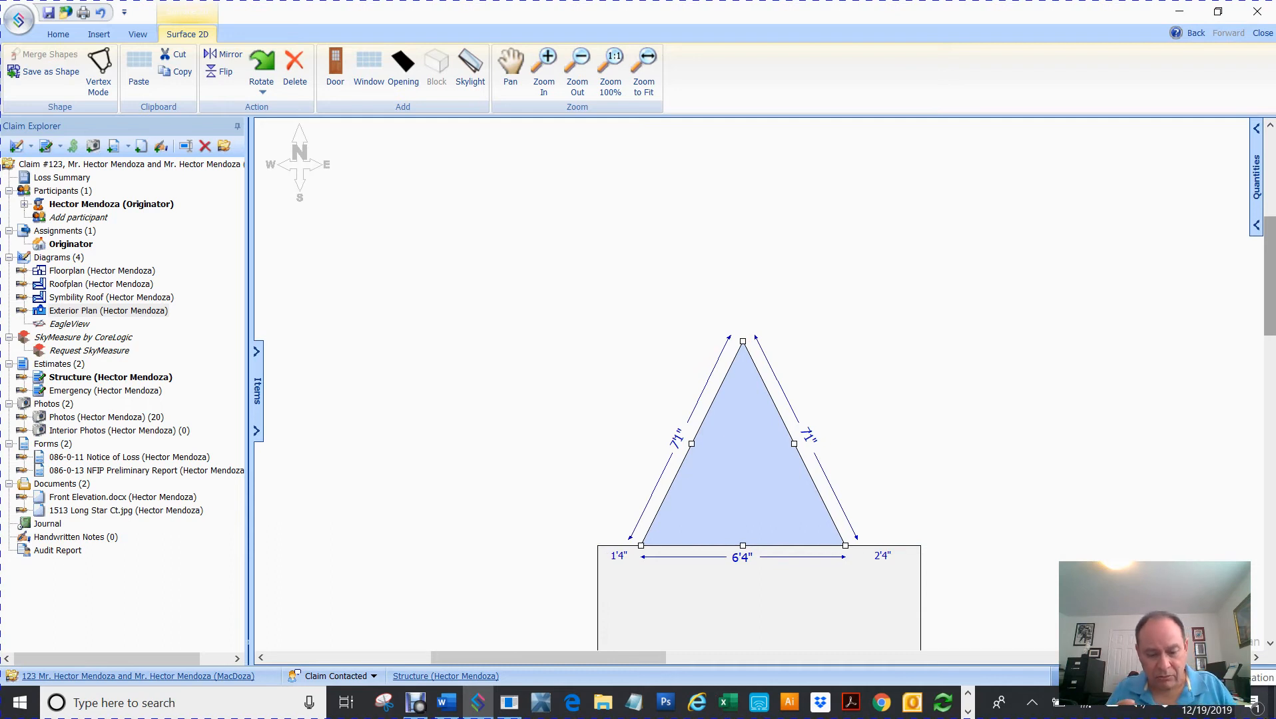
key(ctrl+z)
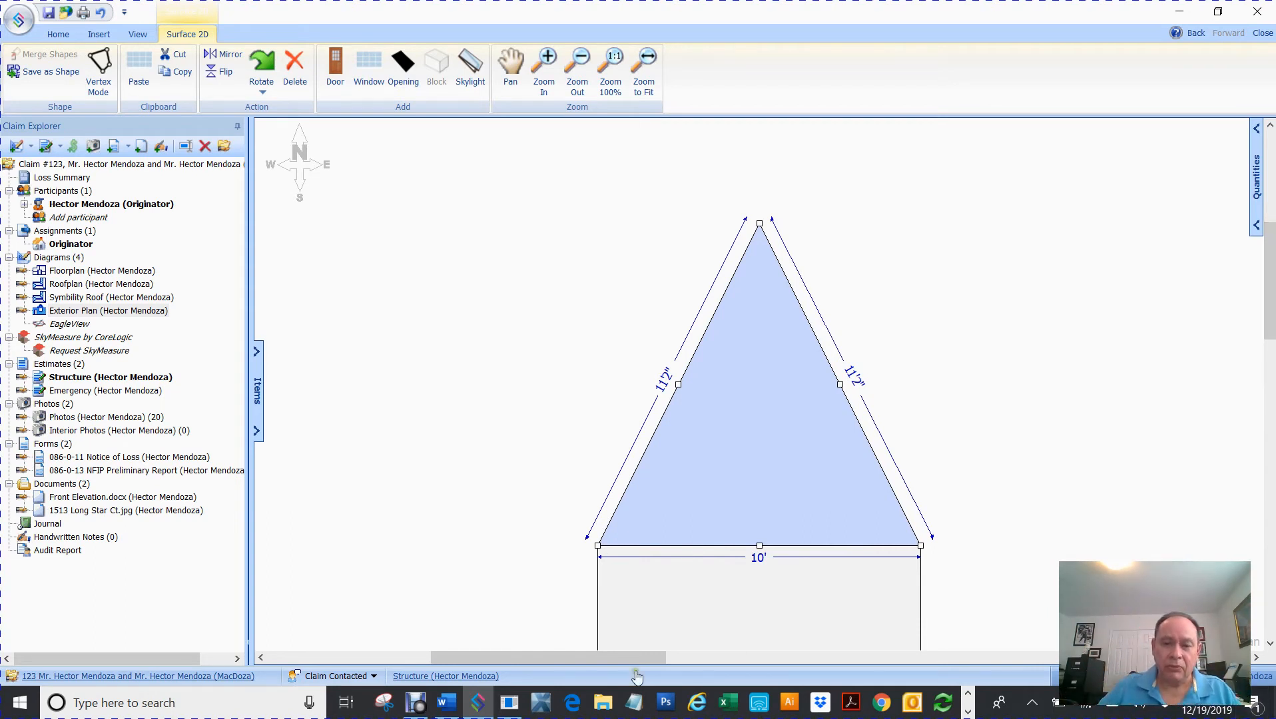
- Edit the triangle's vertices and lower its apex to flatten the roof
right_click(730, 406)
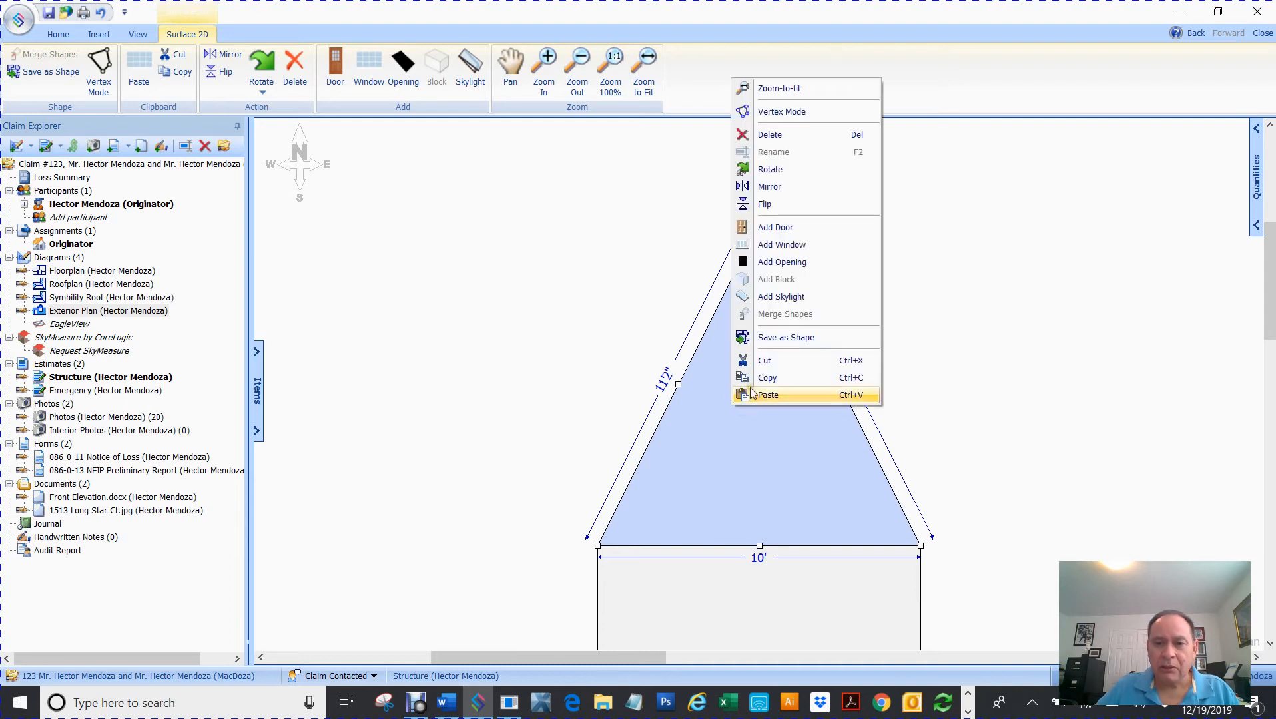
click(801, 113)
drag(759, 225, 757, 353)
key(ctrl+z)
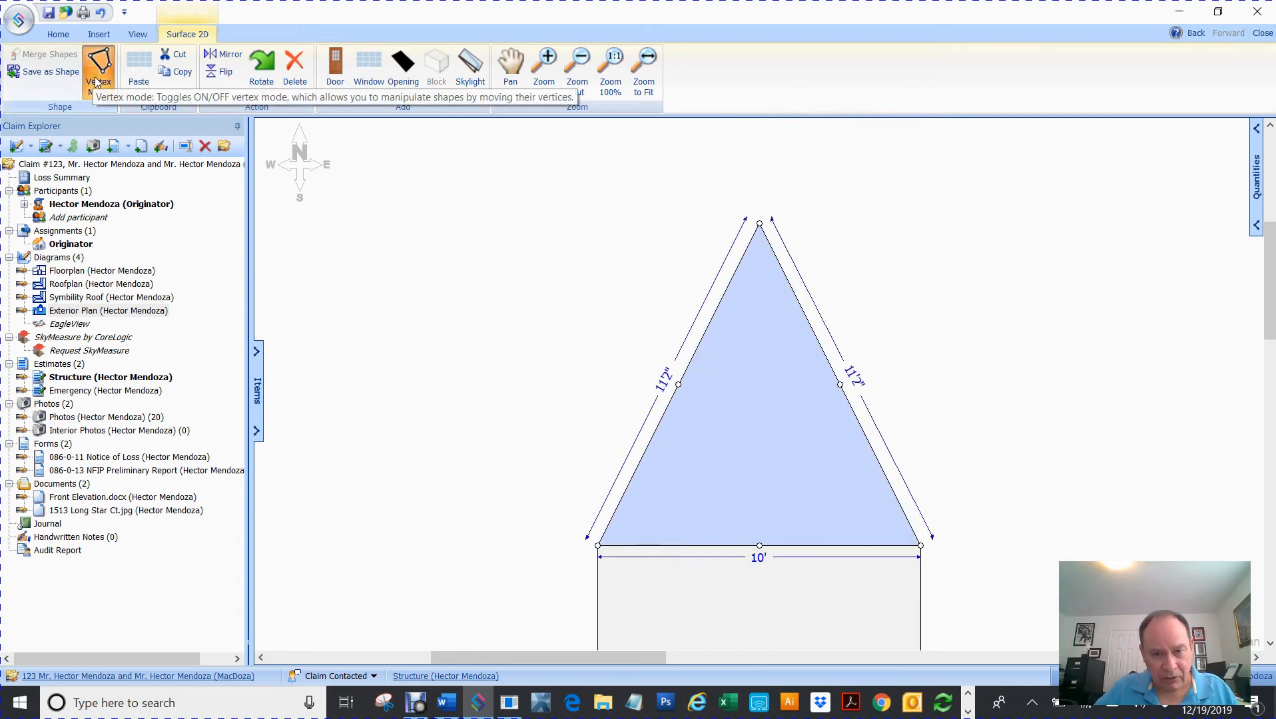
click(457, 244)
click(740, 358)
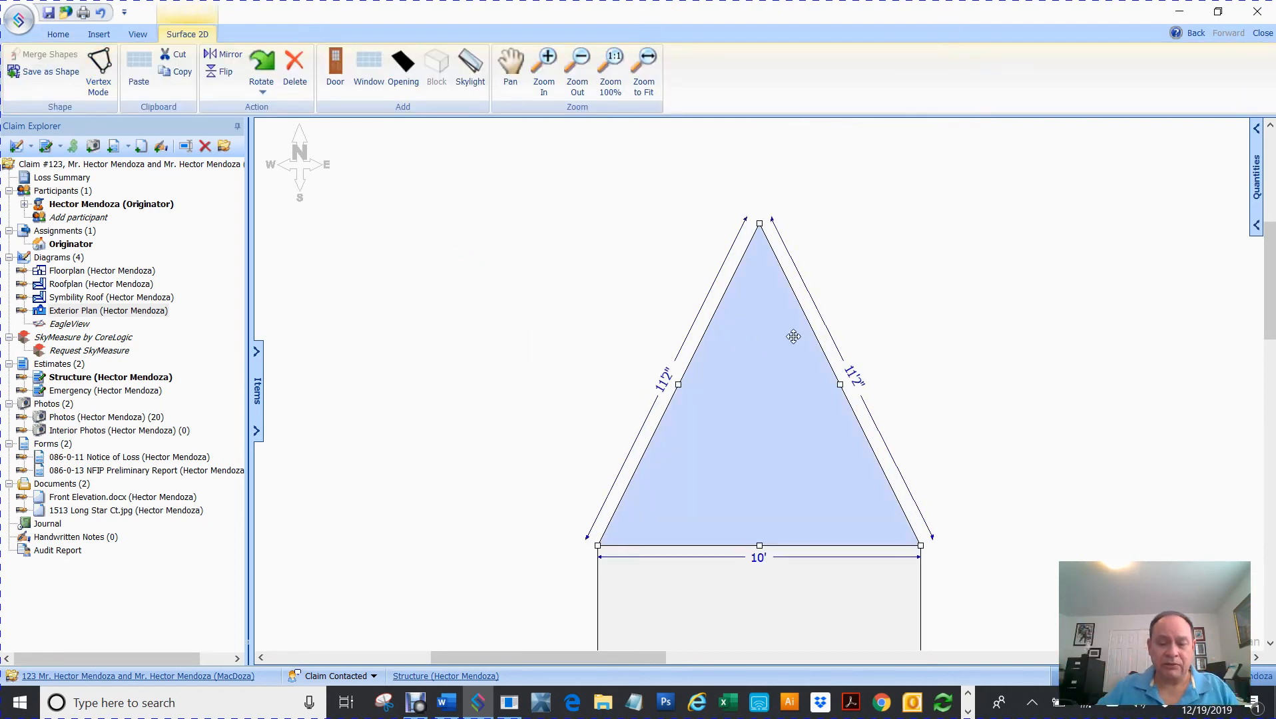
click(101, 74)
drag(759, 227, 746, 373)
- Bend the left and right roof edges outward into two segments for a gambrel shape
click(967, 299)
click(736, 473)
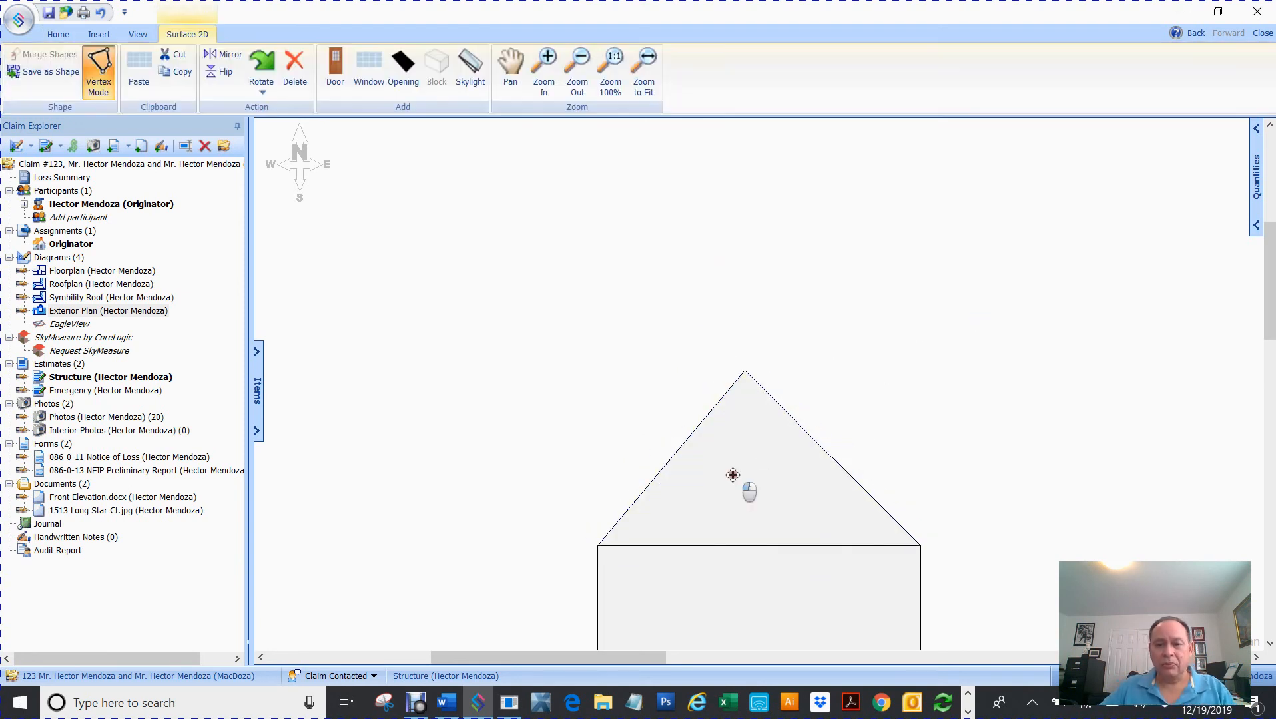
click(99, 72)
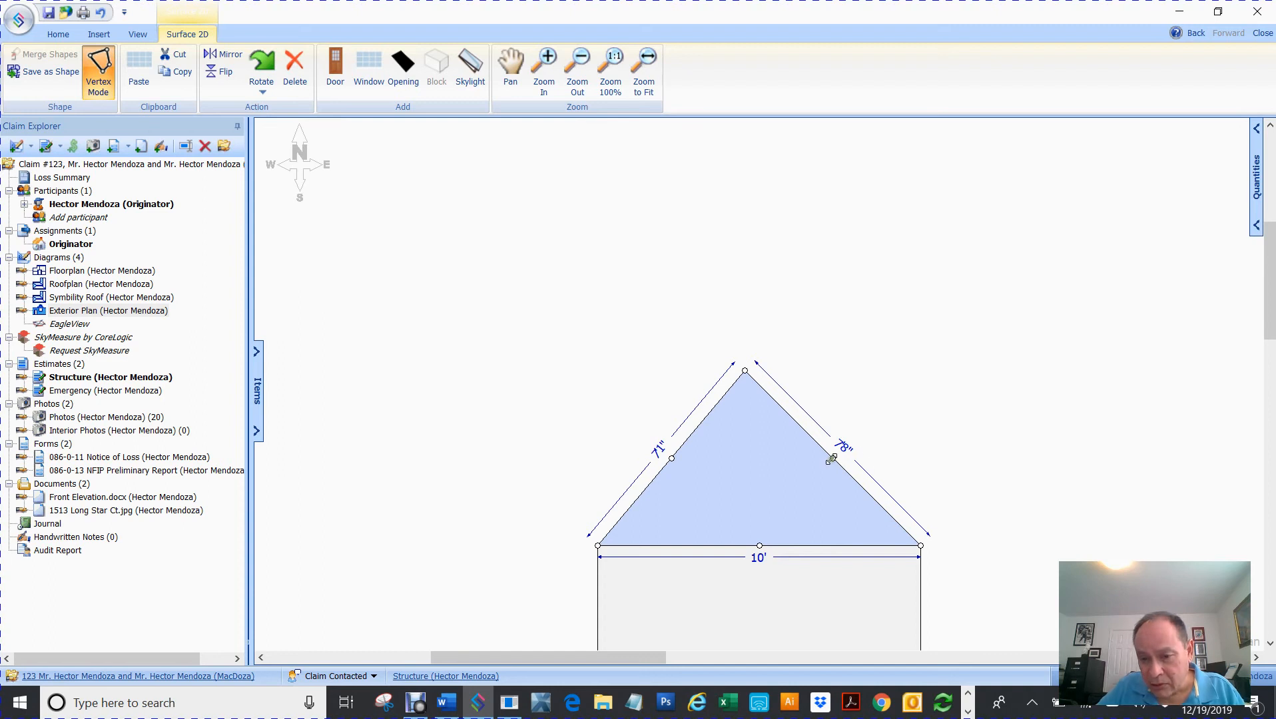
mouse_move(832, 458)
mouse_down()
mouse_move(863, 470)
mouse_move(848, 442)
mouse_up()
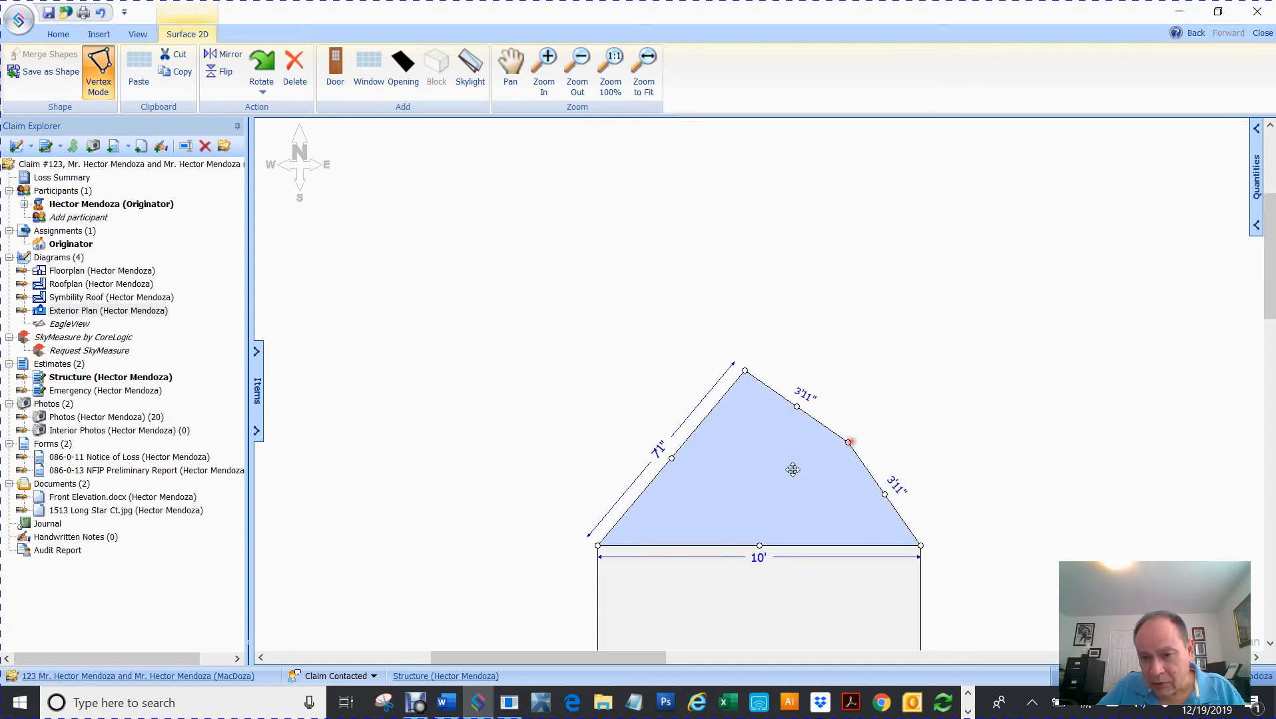
drag(671, 460, 656, 445)
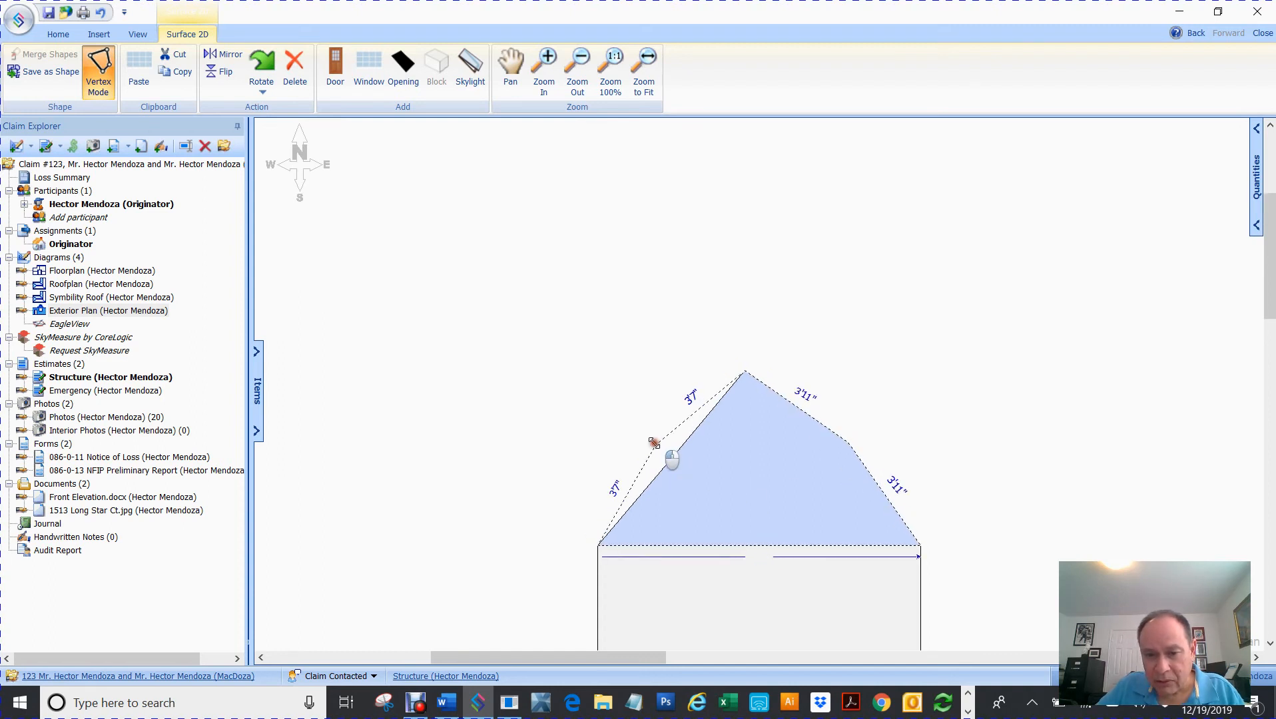
click(1012, 371)
click(787, 484)
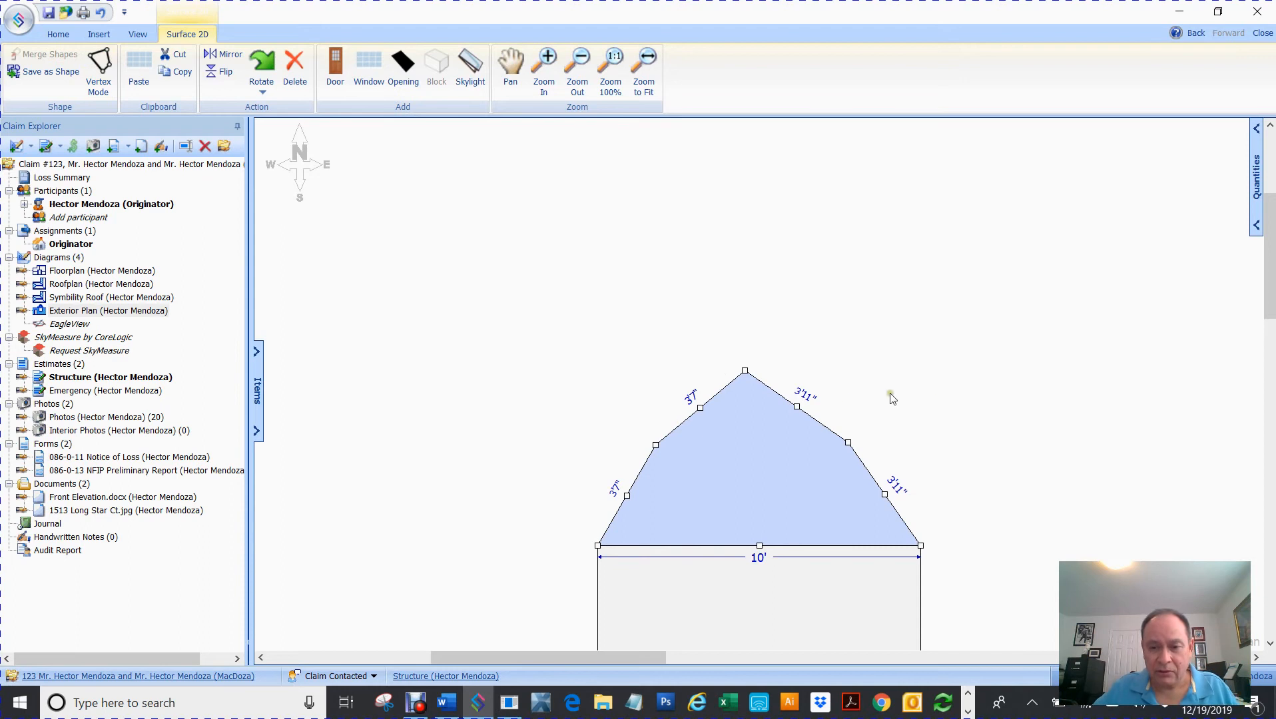
- Fine-tune the gambrel roof vertices into 3'7" and 3'11" sloped segments
scroll(789, 443, up, 3)
scroll(789, 444, up, 2)
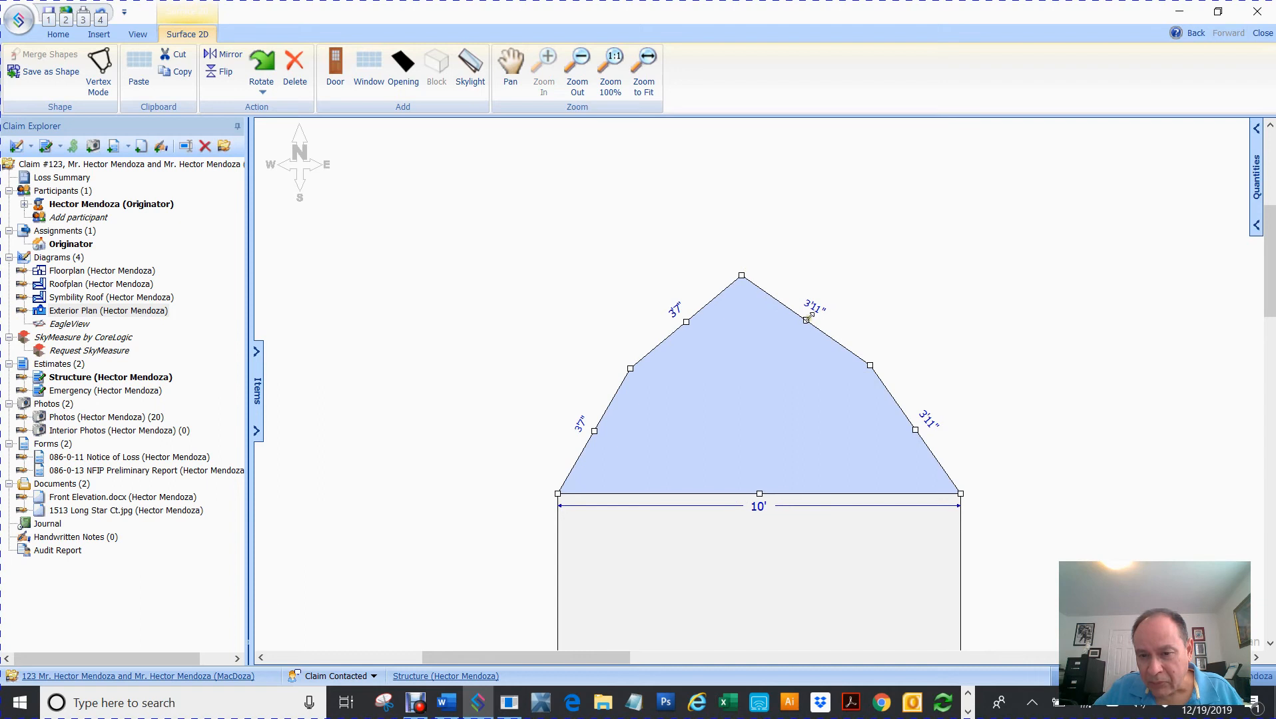
drag(808, 318, 822, 303)
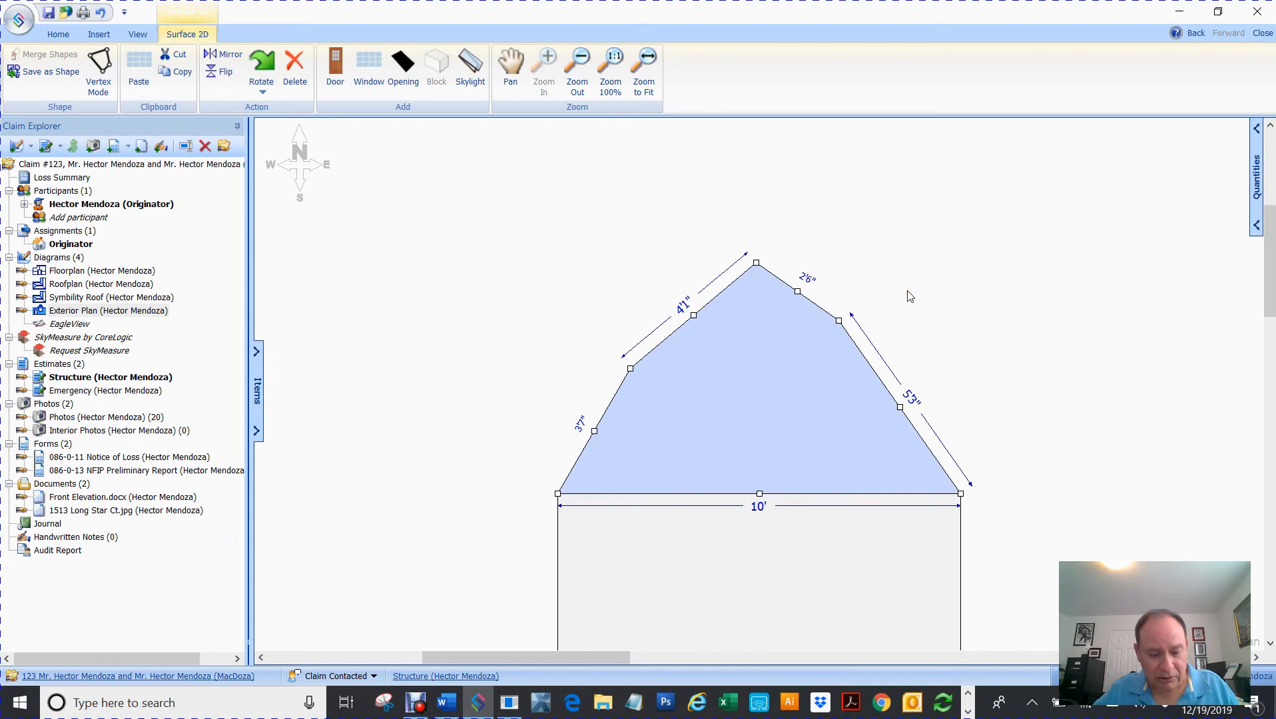
key(ctrl+z)
click(883, 304)
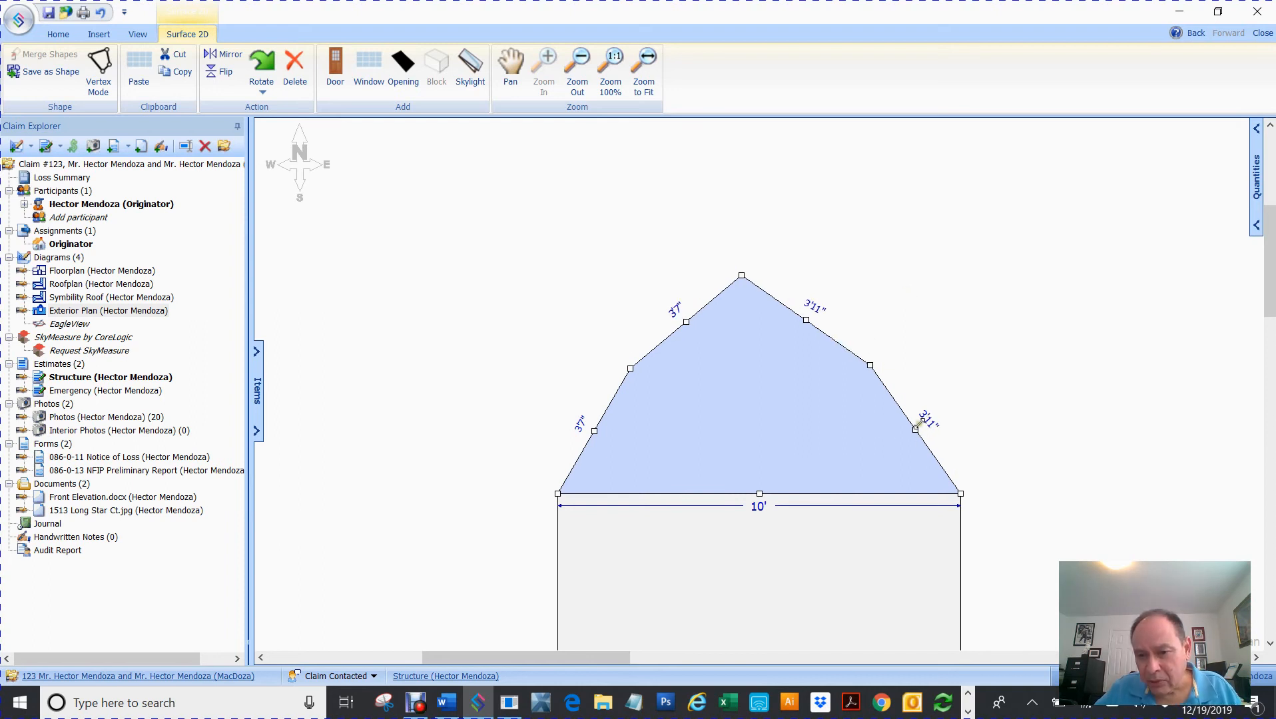
drag(915, 429, 930, 415)
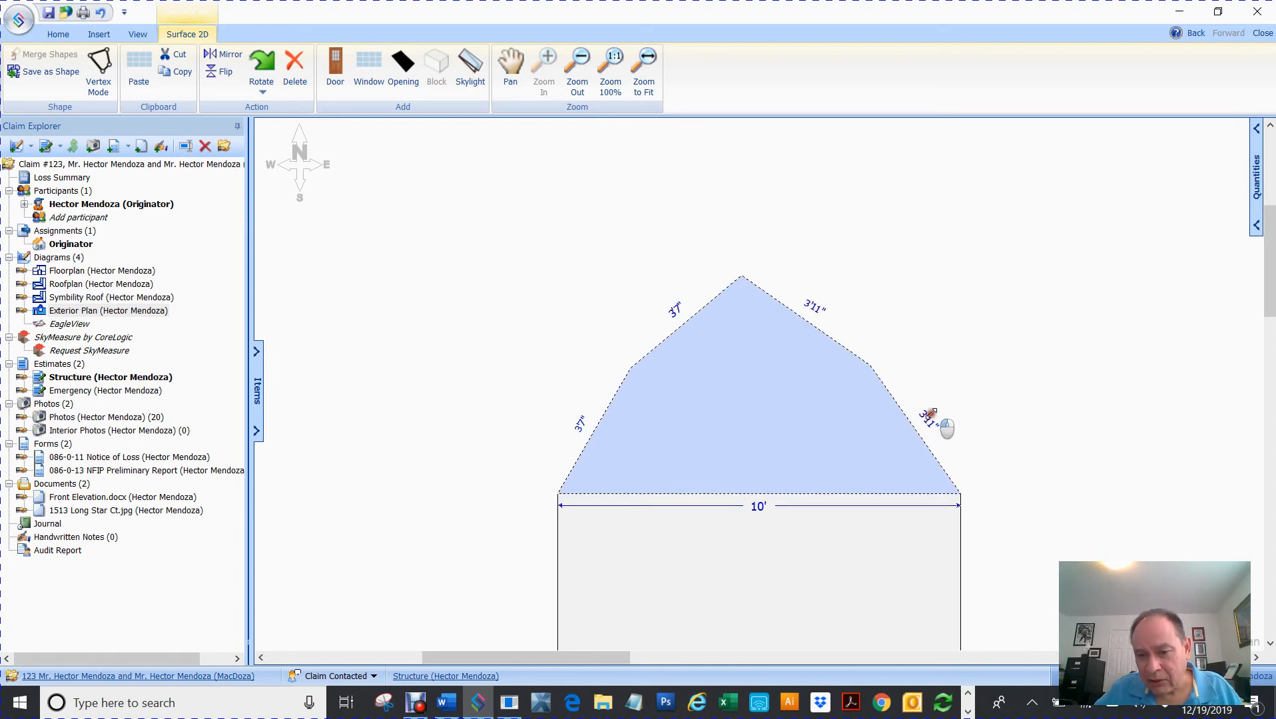
click(1013, 336)
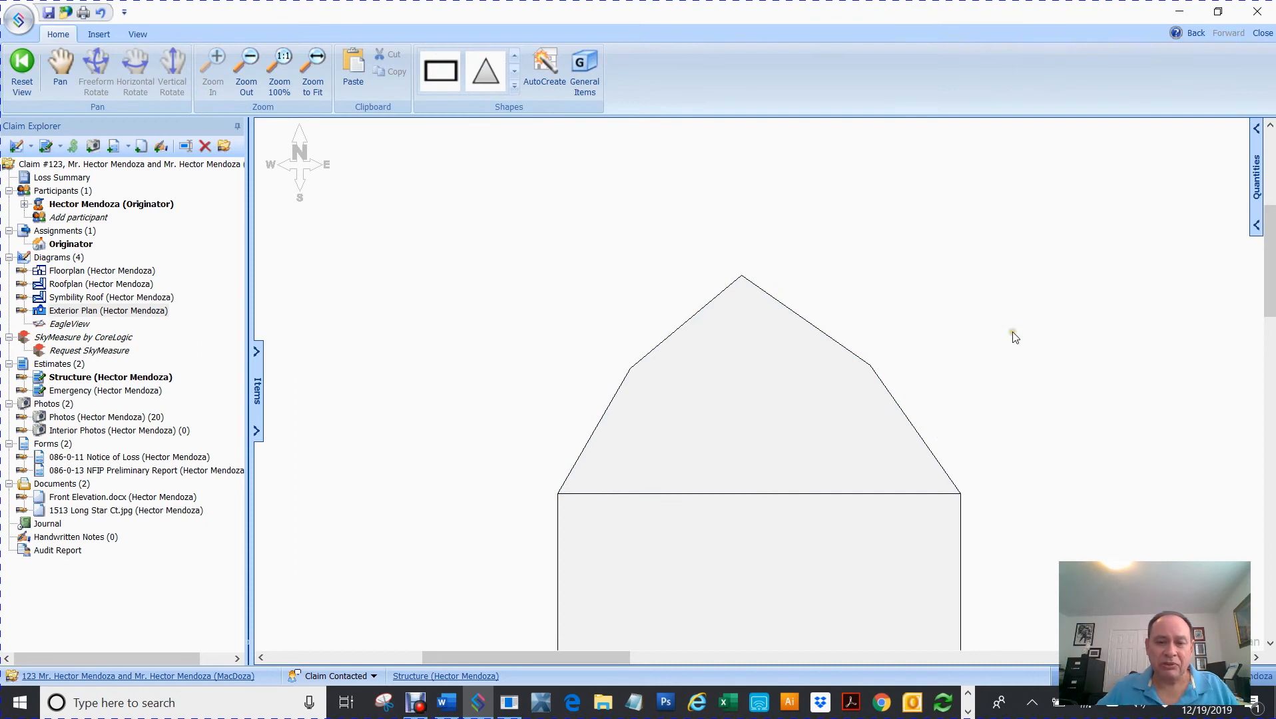
click(766, 375)
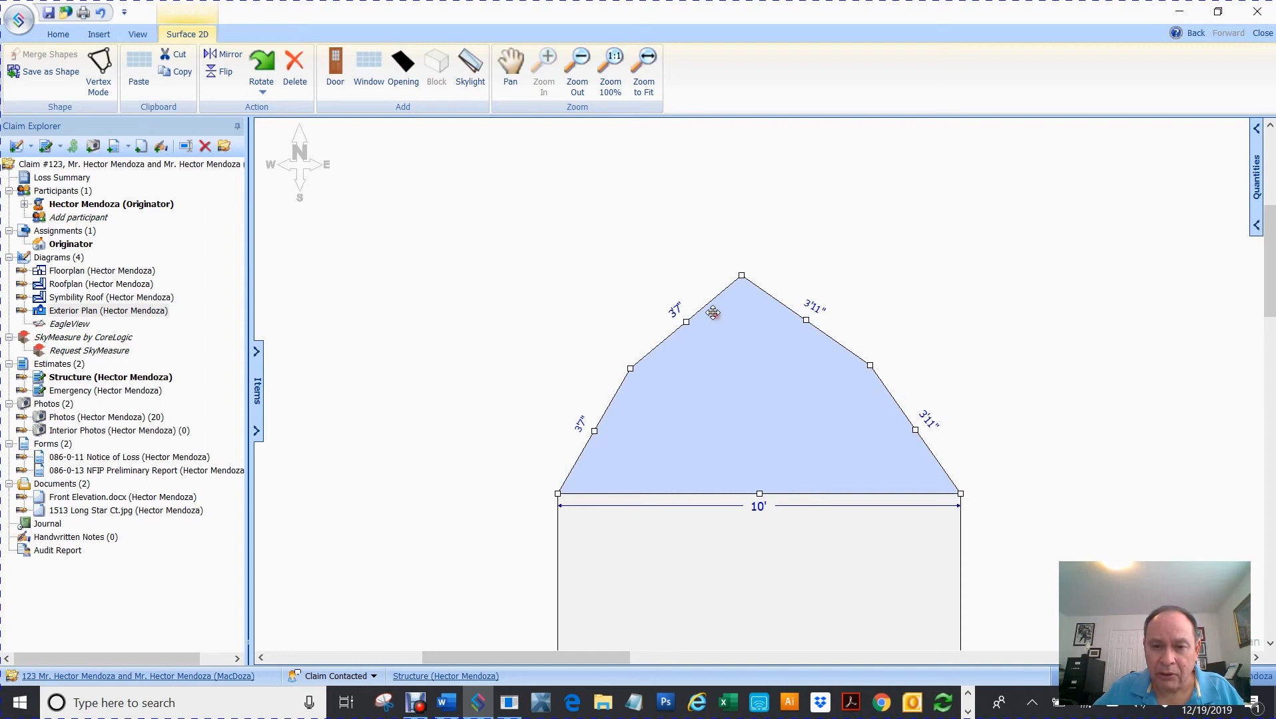
drag(687, 319, 671, 301)
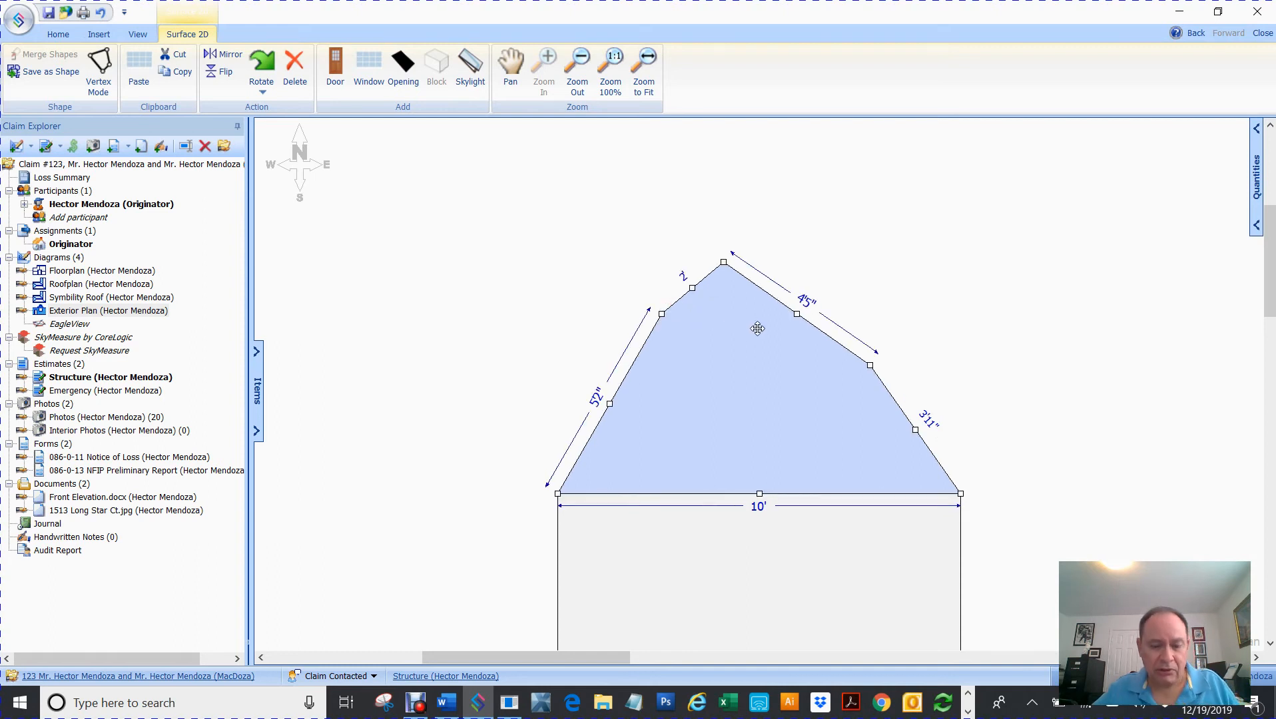
click(475, 321)
click(485, 72)
scroll(550, 401, down, 5)
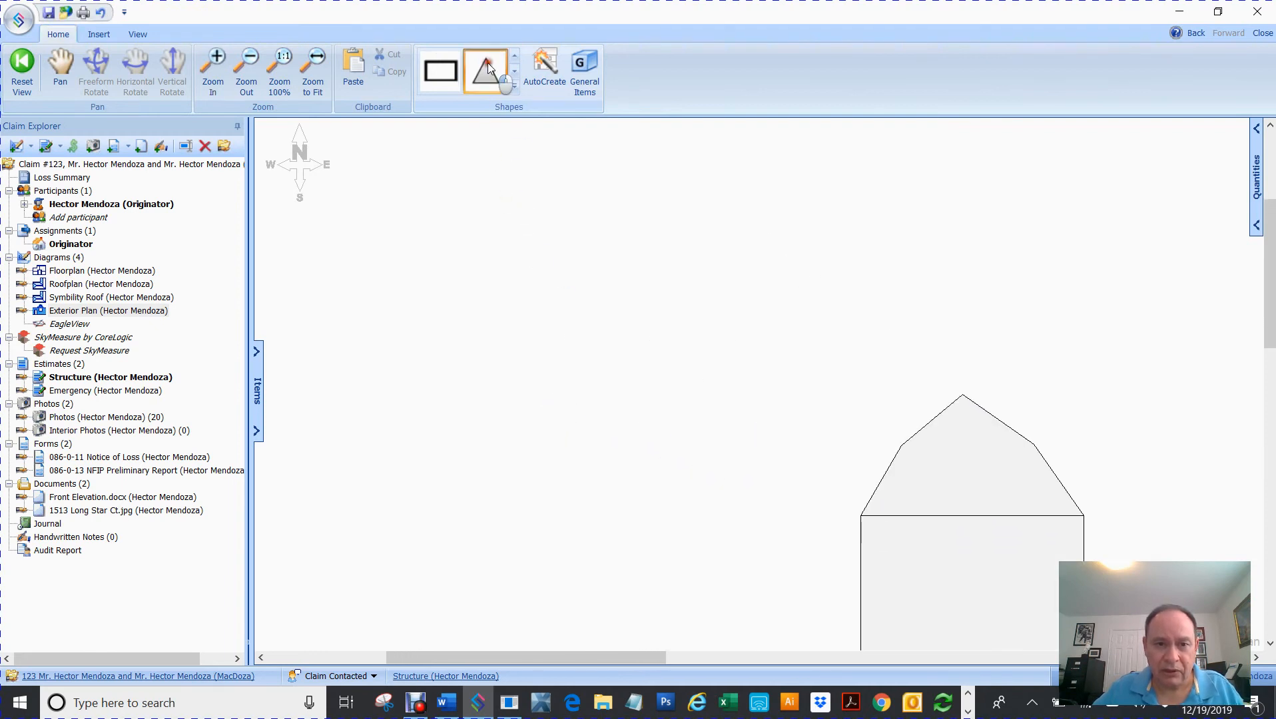
click(512, 313)
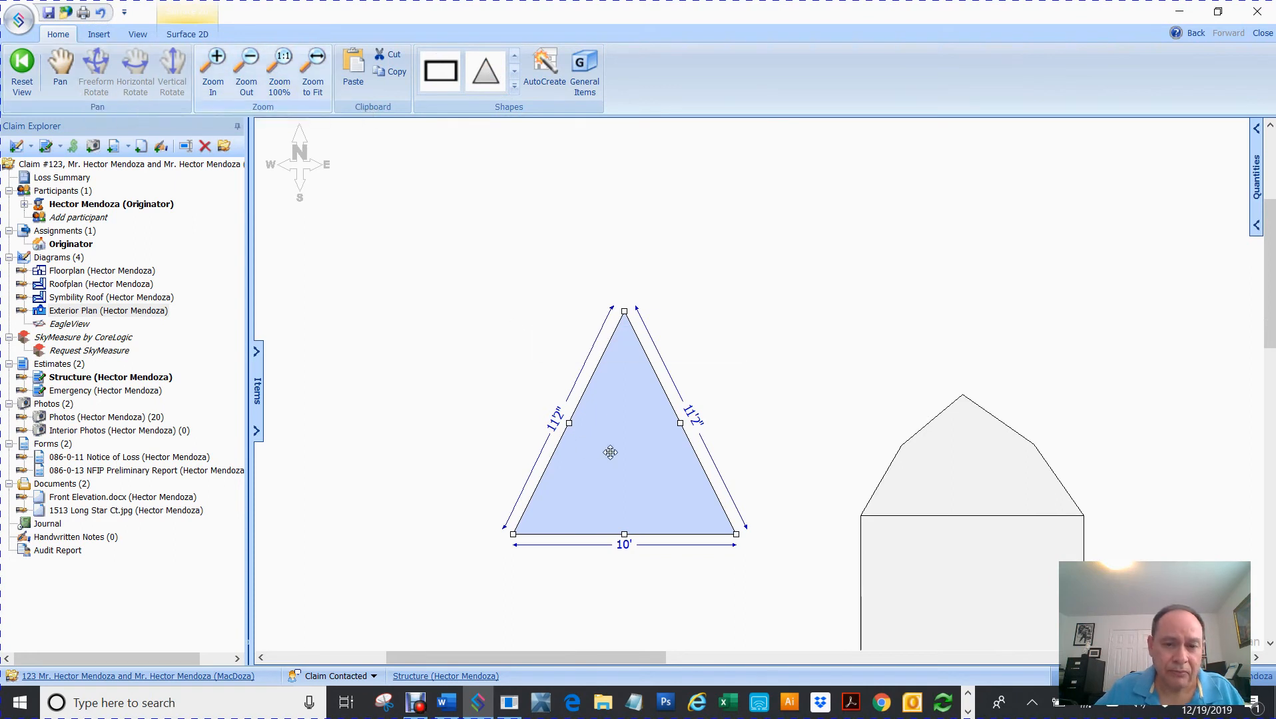
click(608, 448)
click(98, 70)
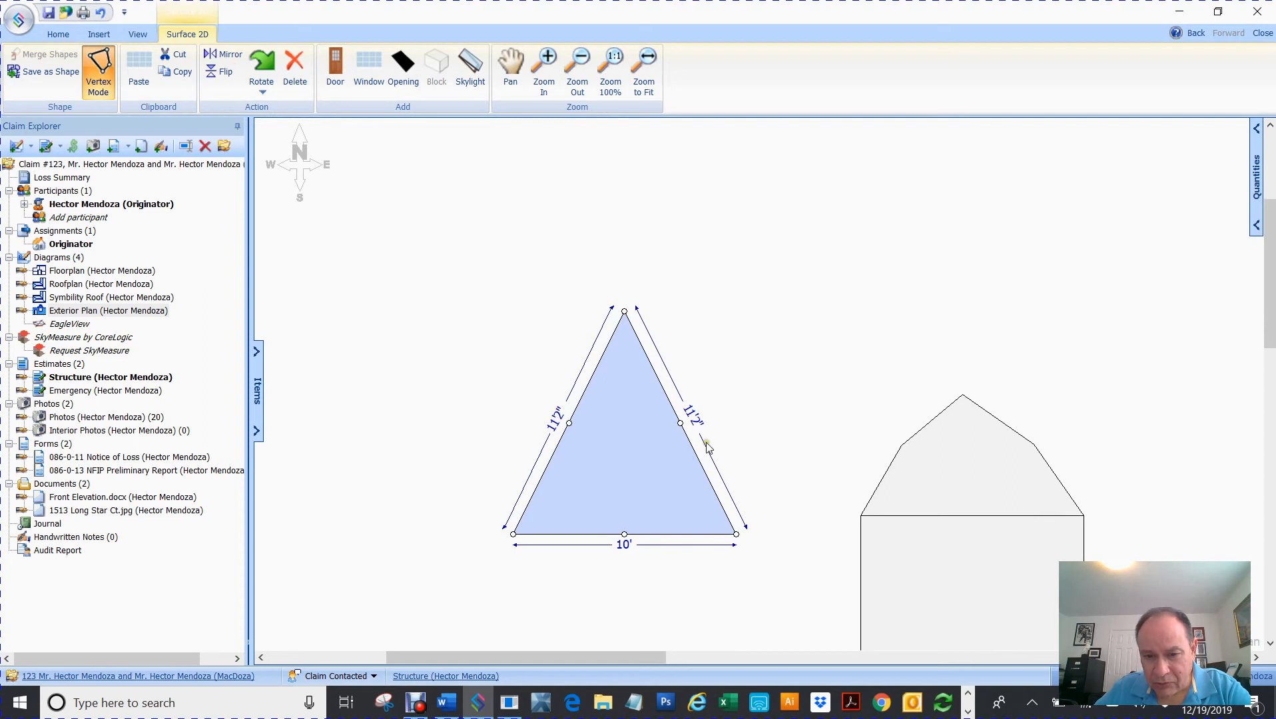
drag(679, 423, 700, 401)
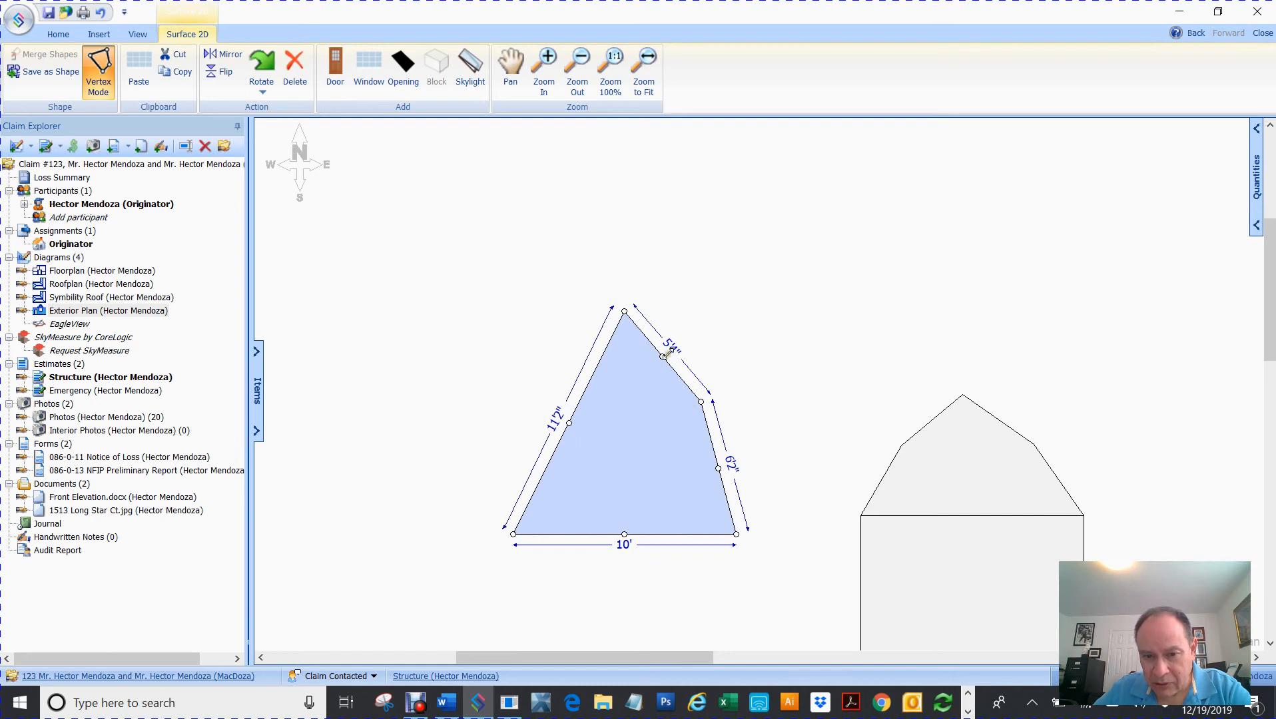
drag(662, 356, 670, 349)
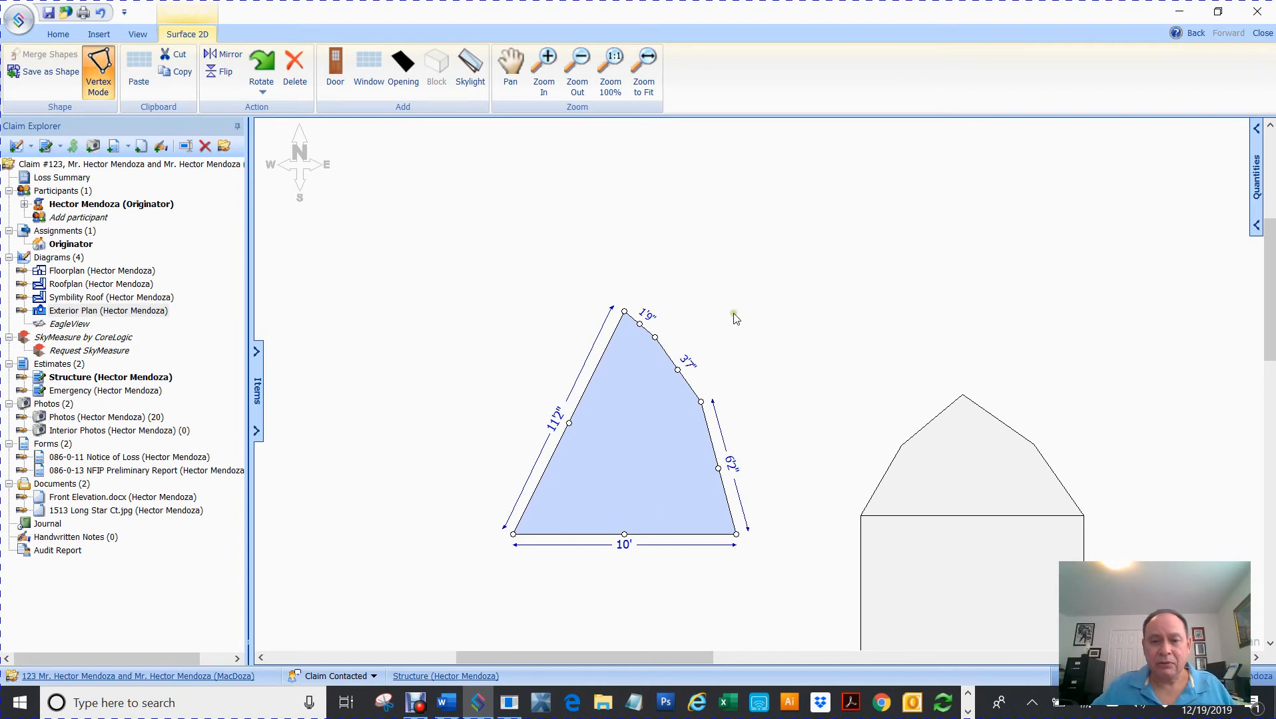
click(752, 301)
drag(474, 266, 792, 606)
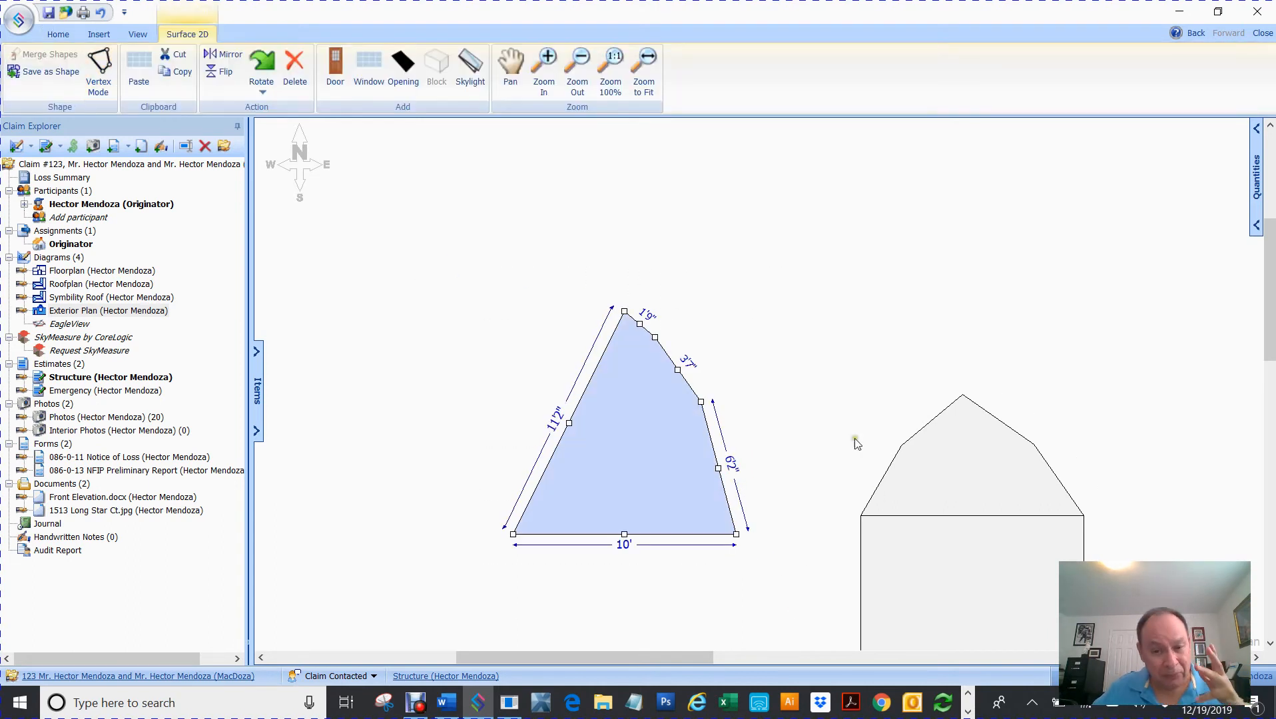
click(736, 230)
click(638, 434)
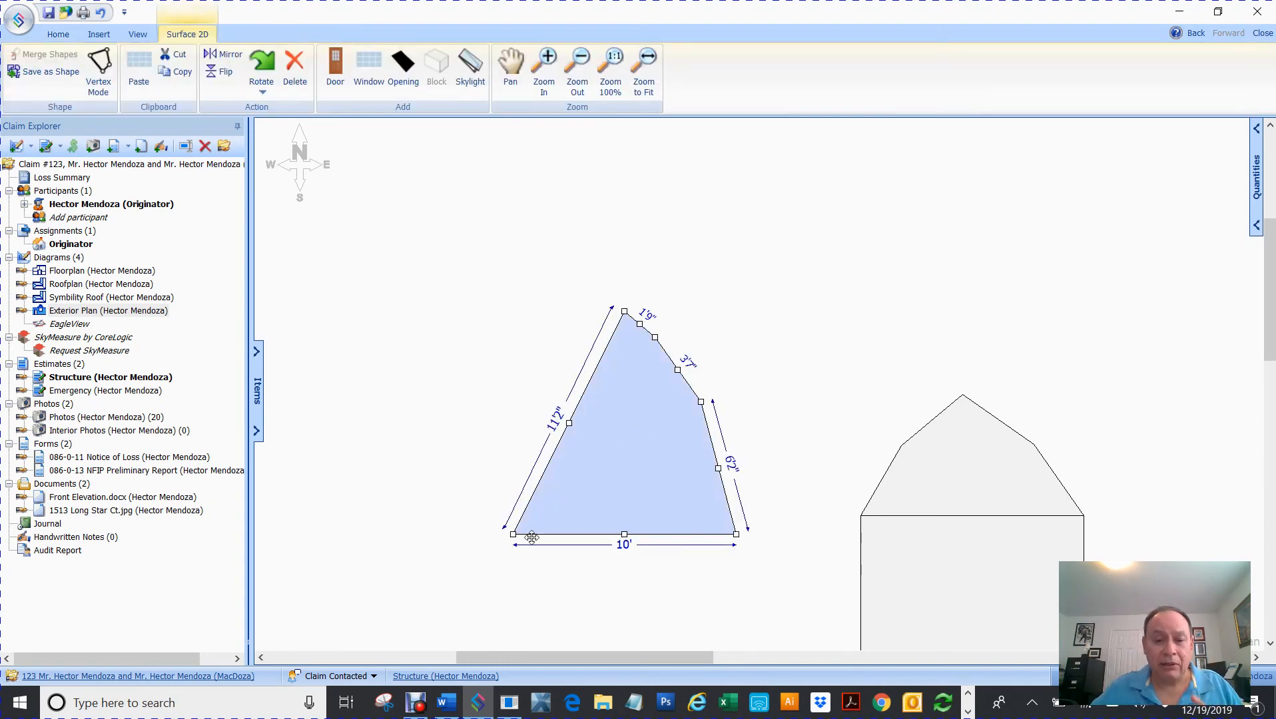
drag(656, 337, 725, 291)
key(ctrl+z)
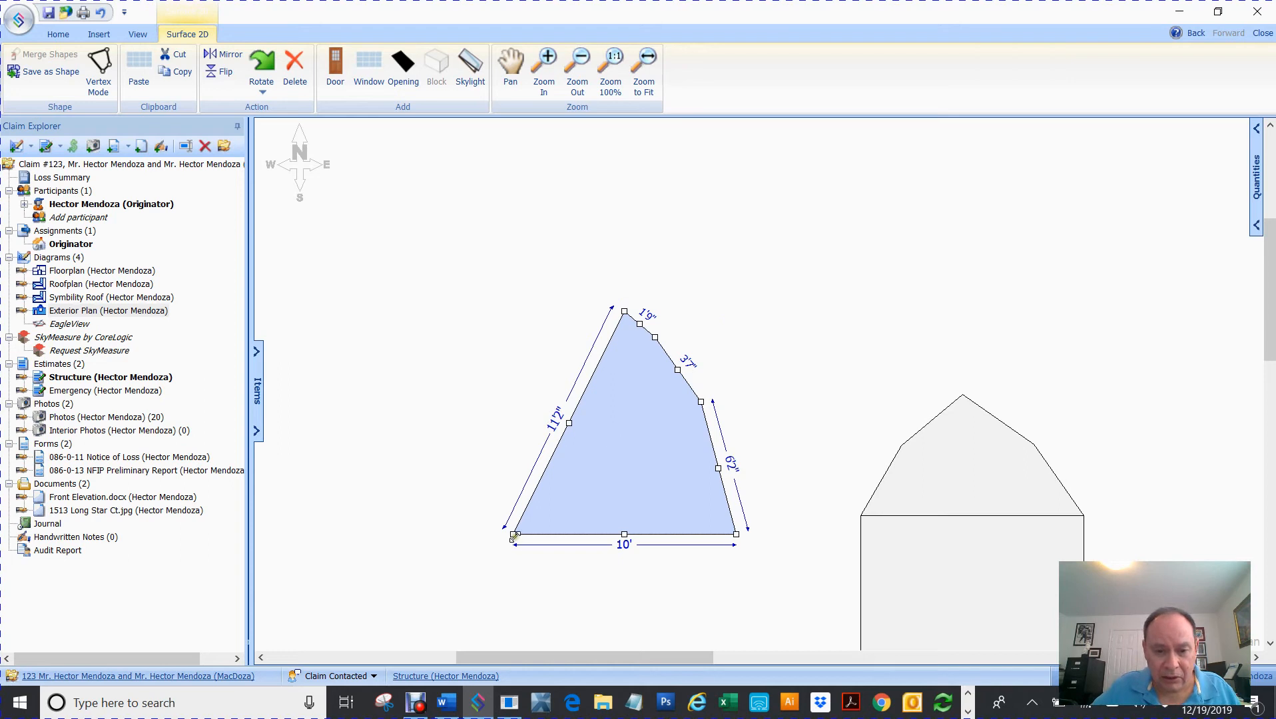
drag(514, 534, 375, 523)
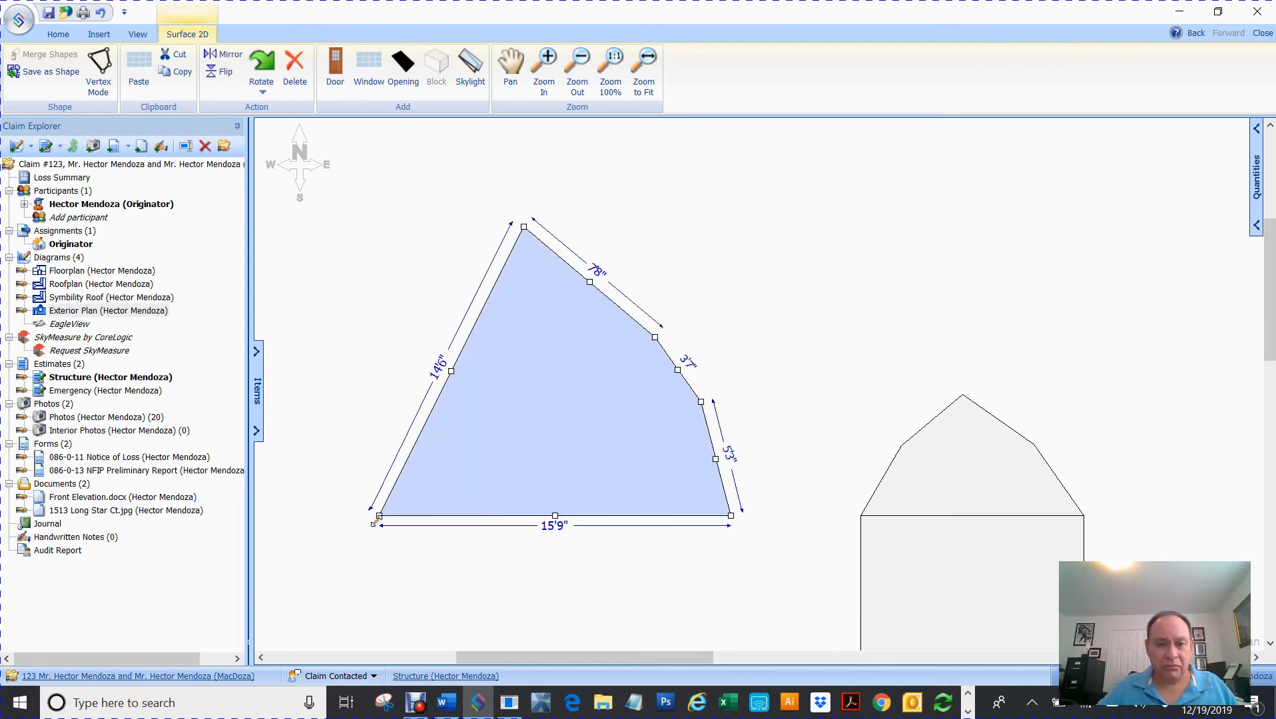
click(721, 316)
click(584, 411)
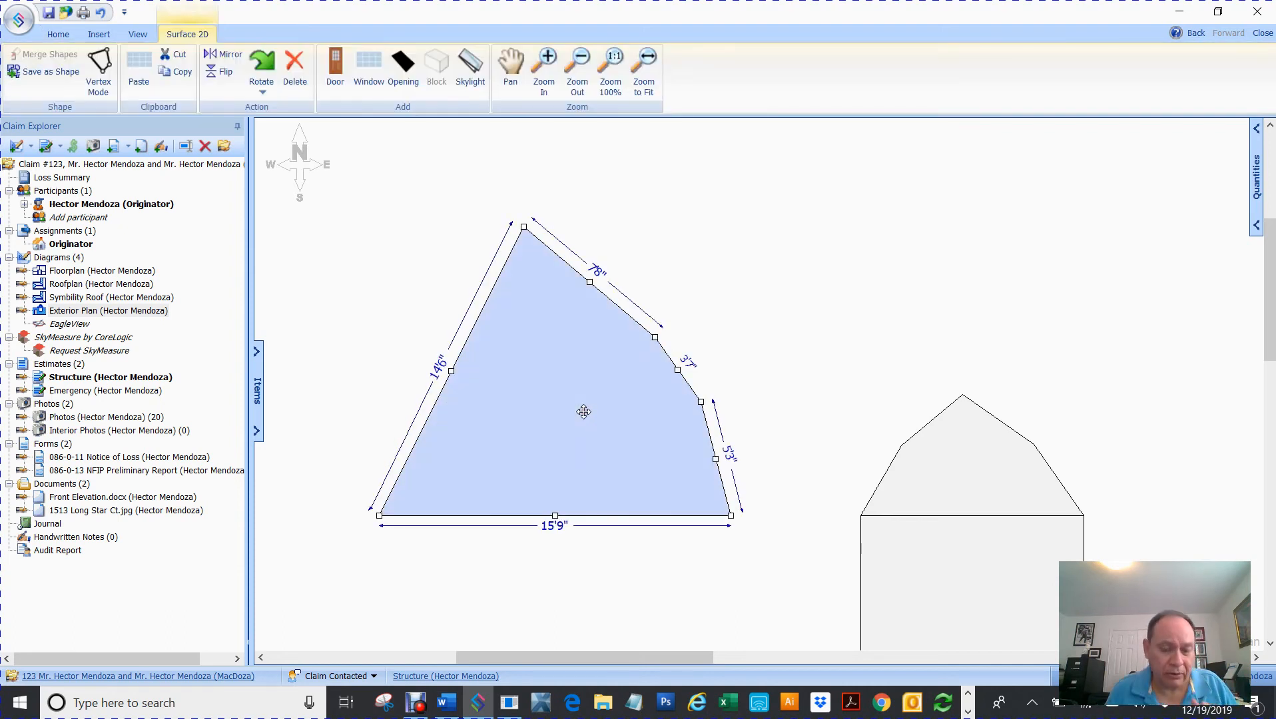
key(Delete)
scroll(763, 331, up, 1)
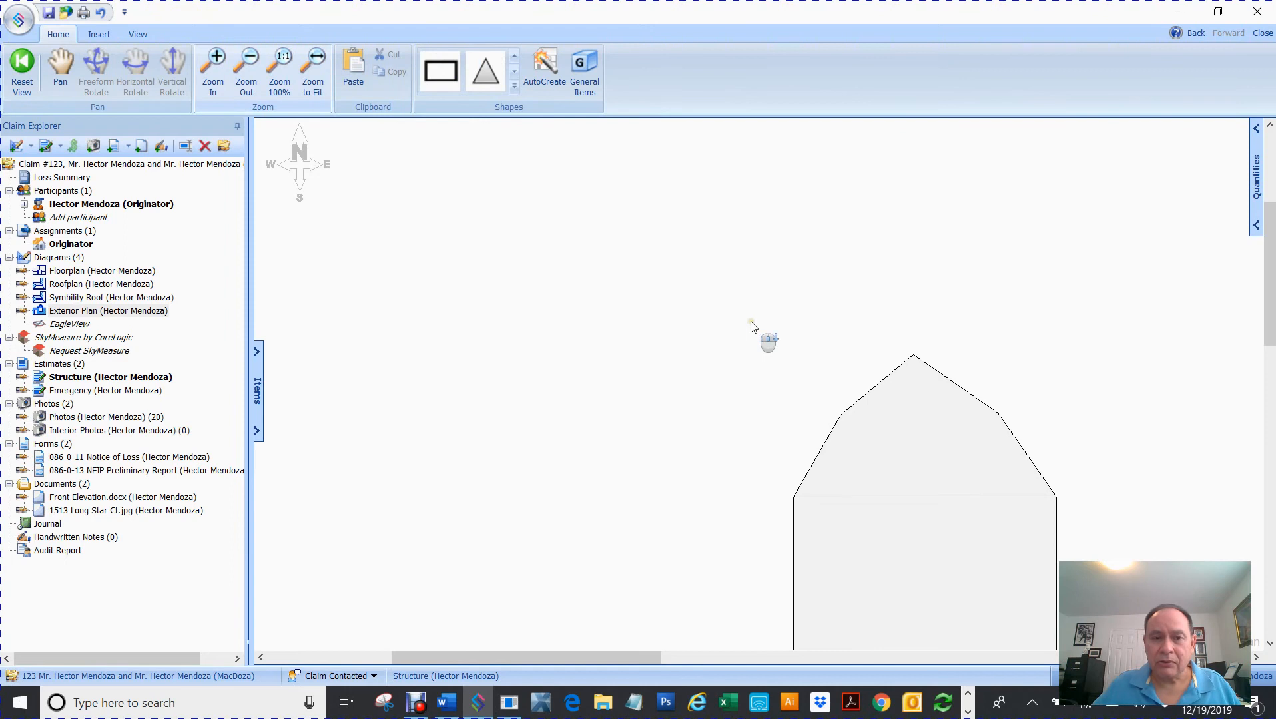
- Zoom to fit, then delete the gambrel house, BBQ grill and elevation wall together
scroll(763, 331, down, 3)
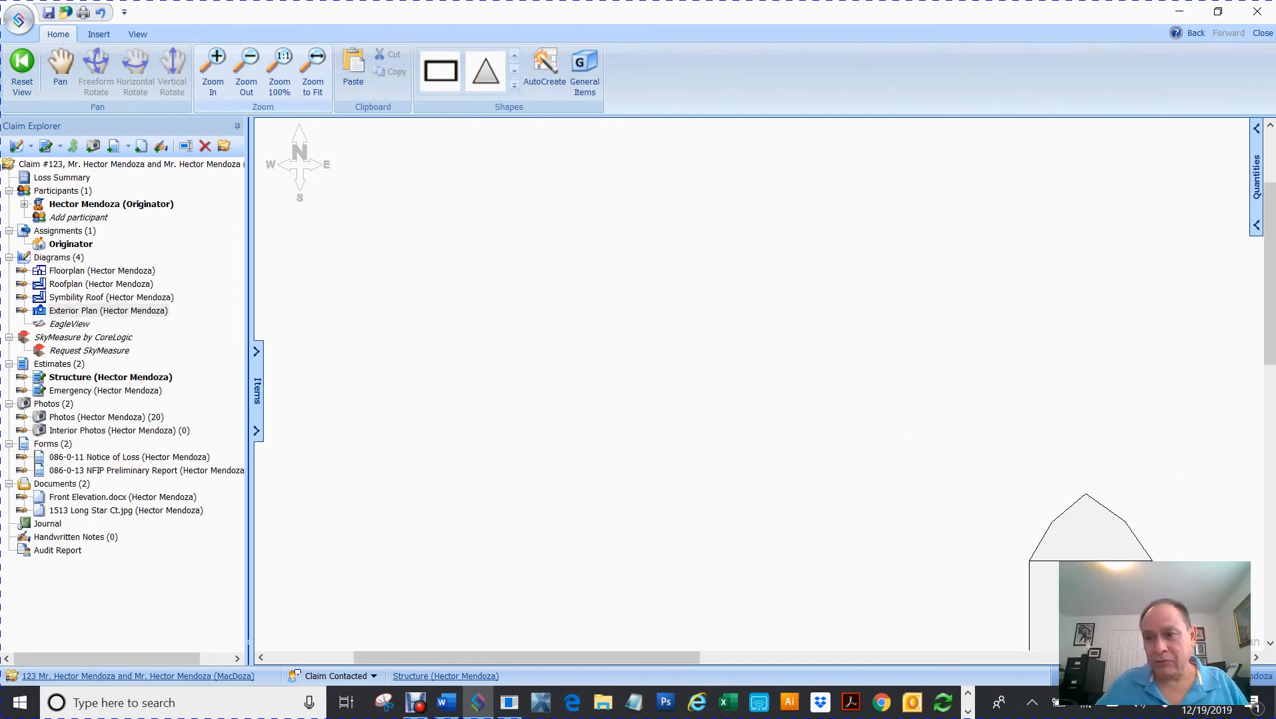
drag(1271, 288, 1271, 380)
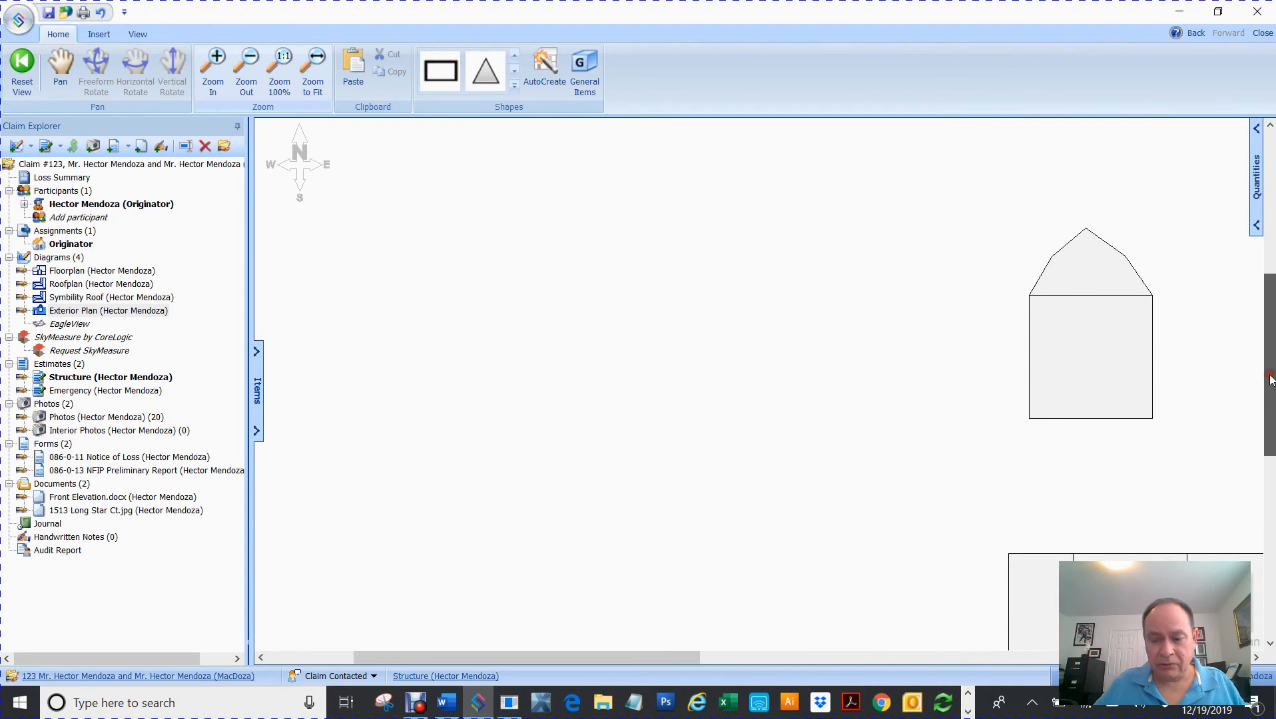
click(316, 66)
drag(1080, 555, 372, 148)
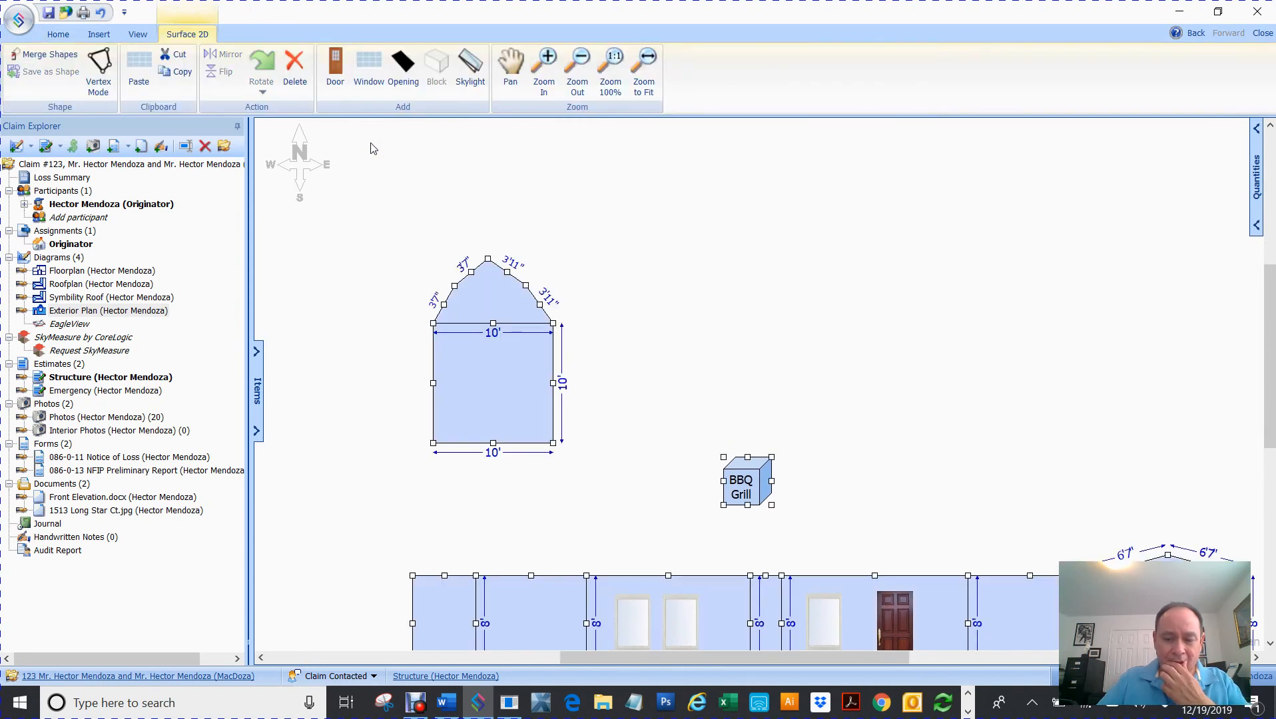
key(Delete)
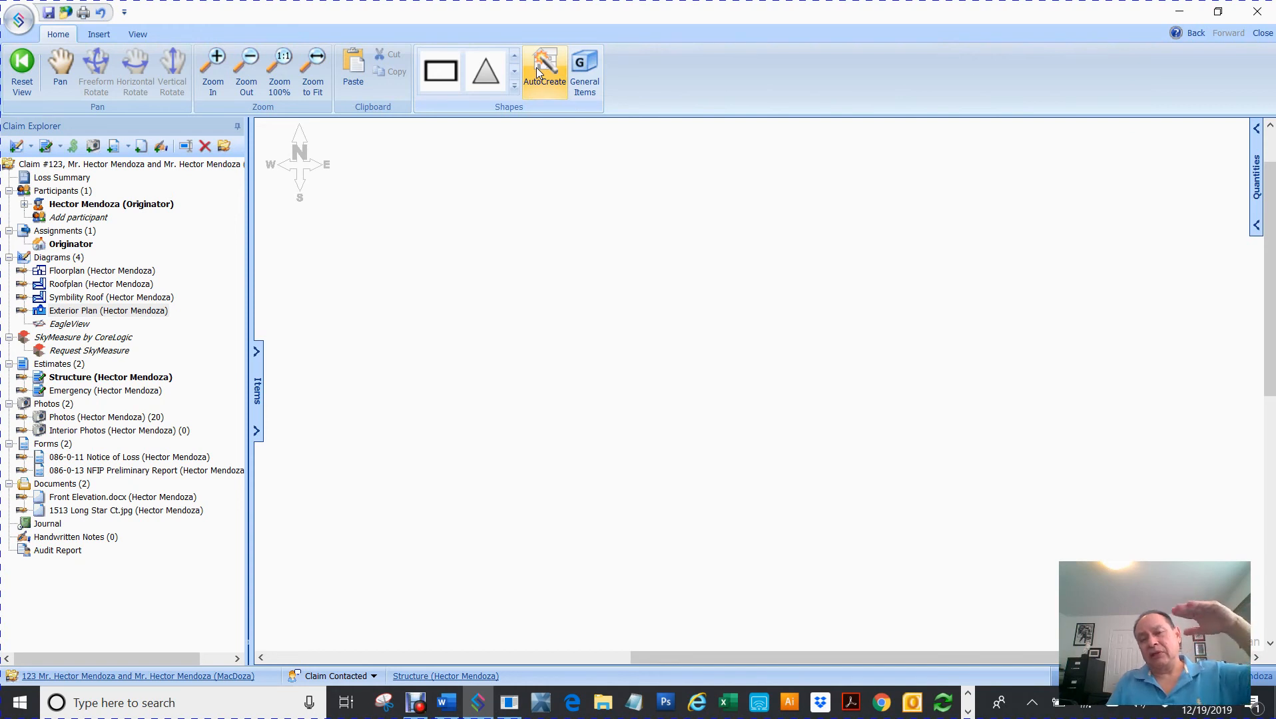
click(87, 271)
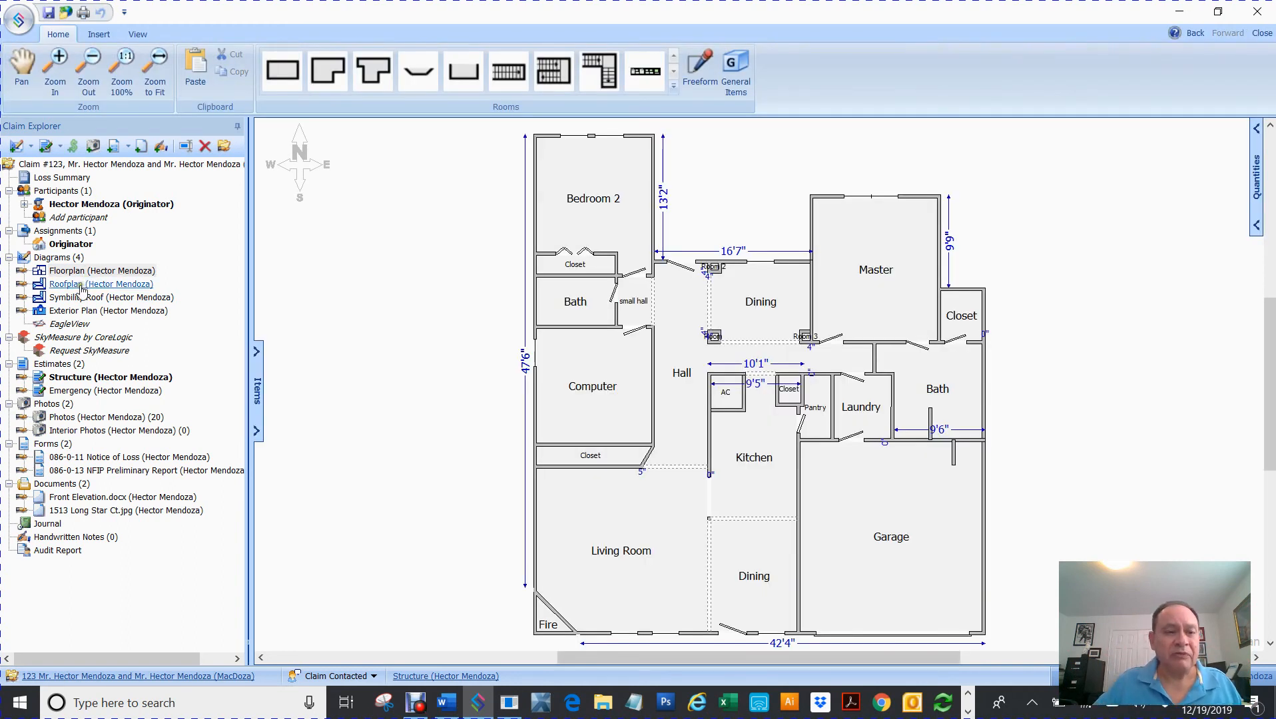
click(80, 285)
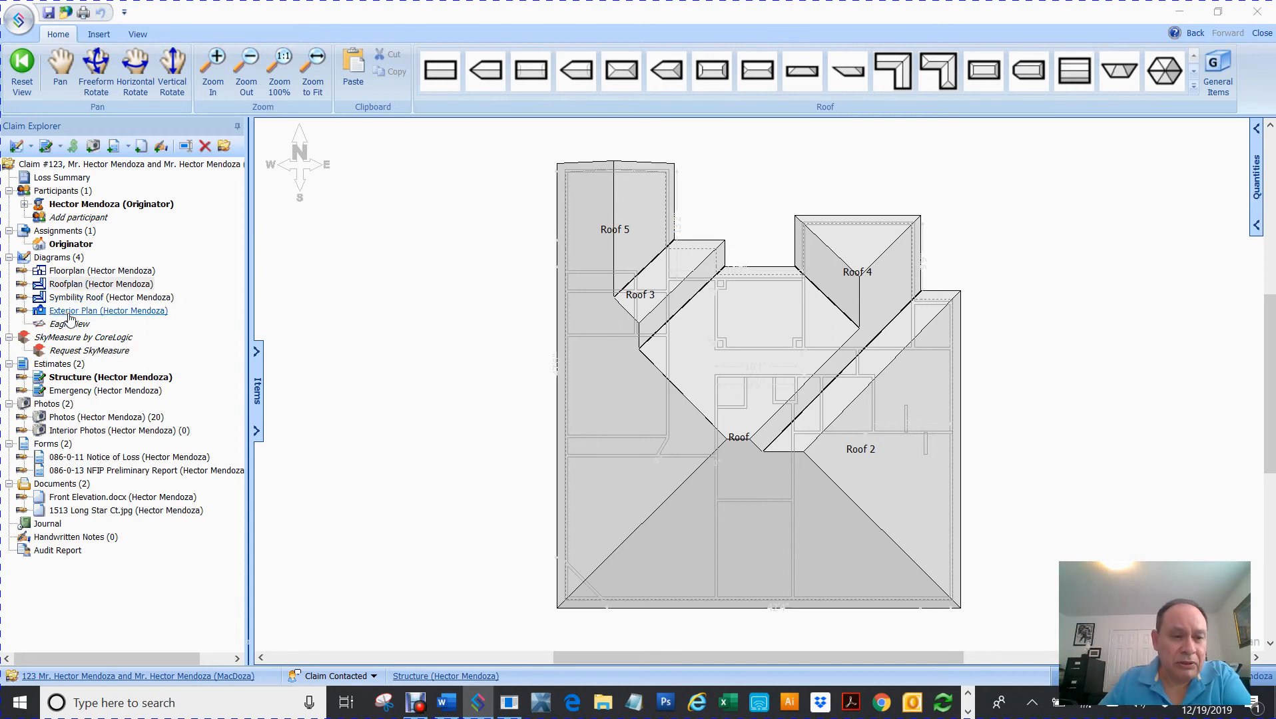
click(69, 313)
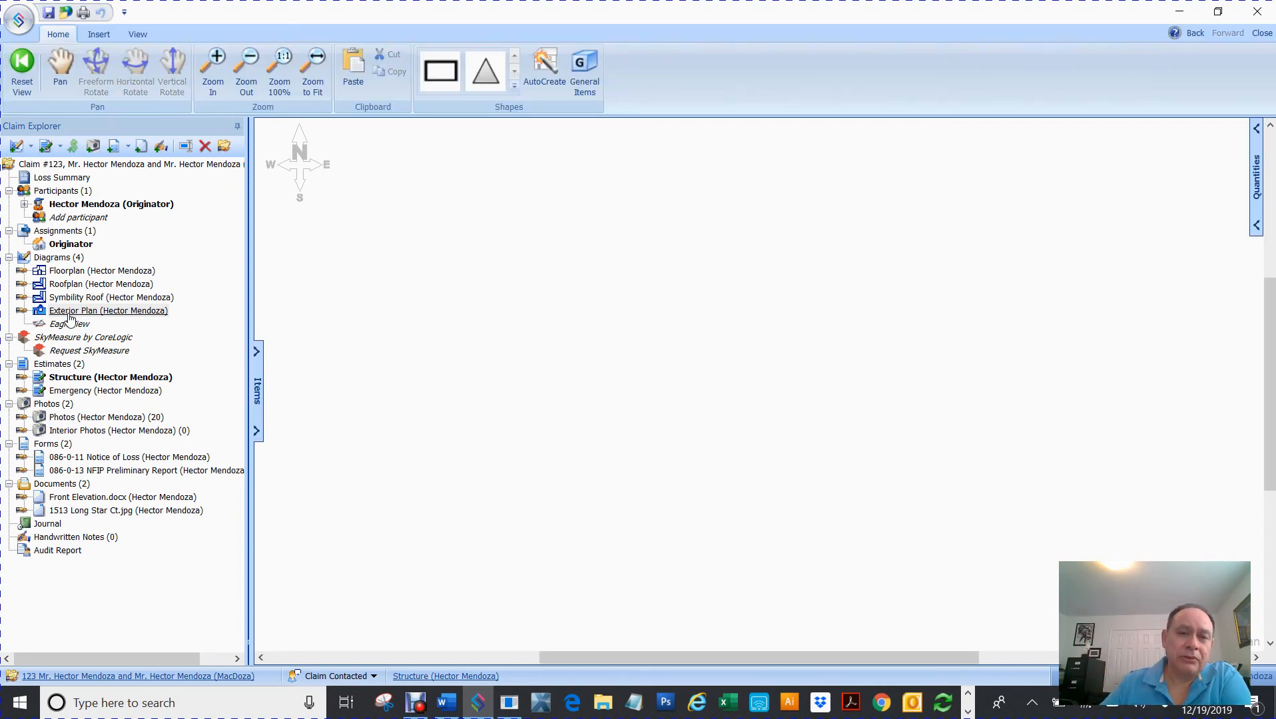
- Launch AutoCreate to list the Floorplan, Roofplan and Symbility Roof diagrams as levels
click(551, 59)
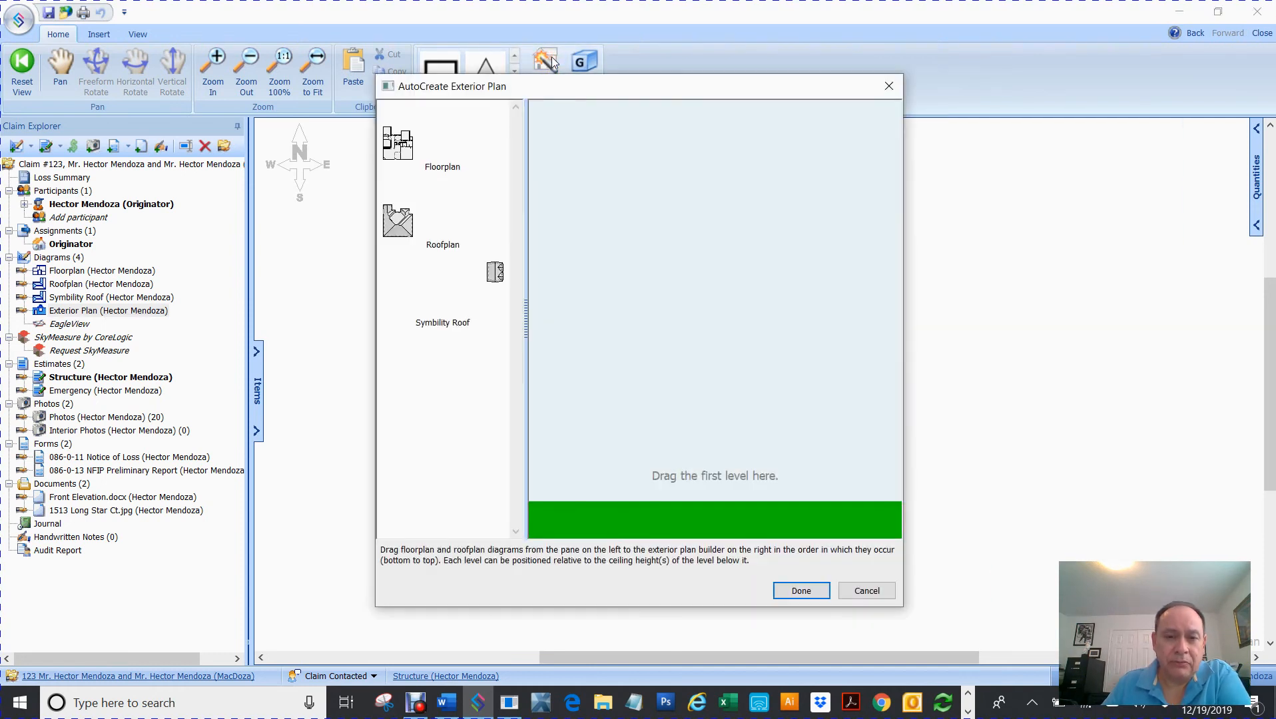
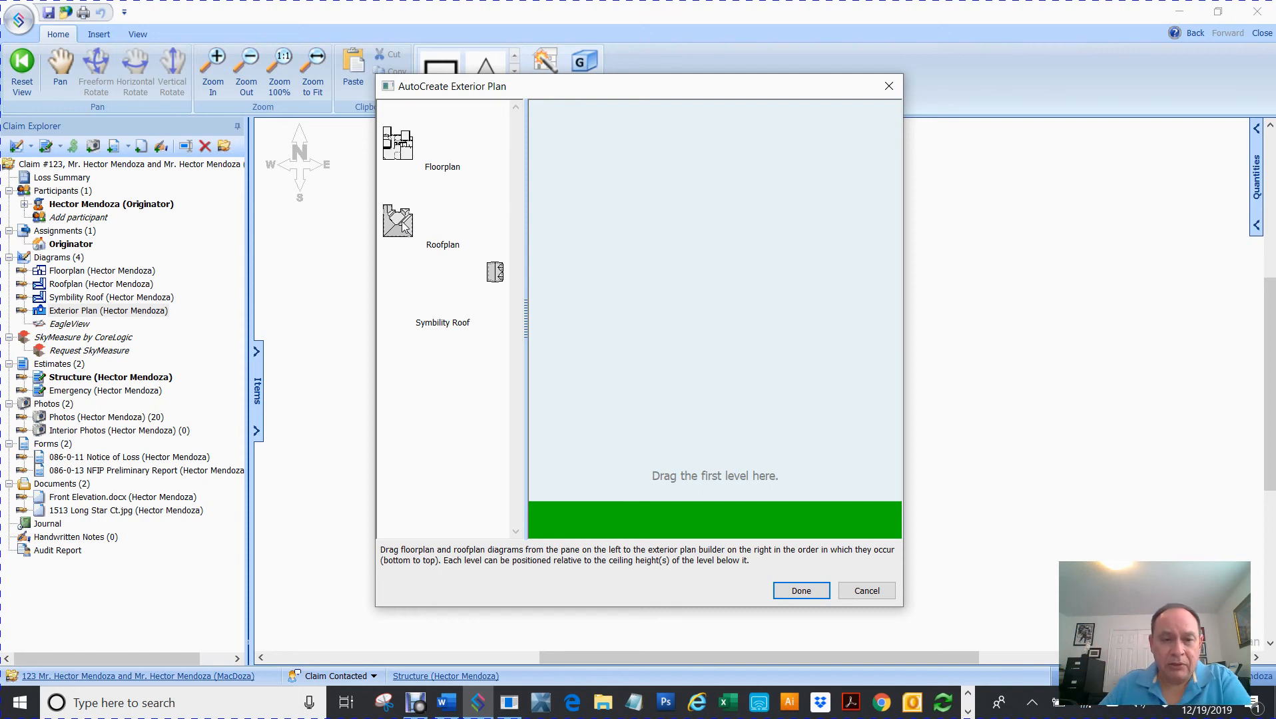
- Stack the Roofplan above the house level and generate the hip-roofed exterior plan
drag(402, 227, 700, 504)
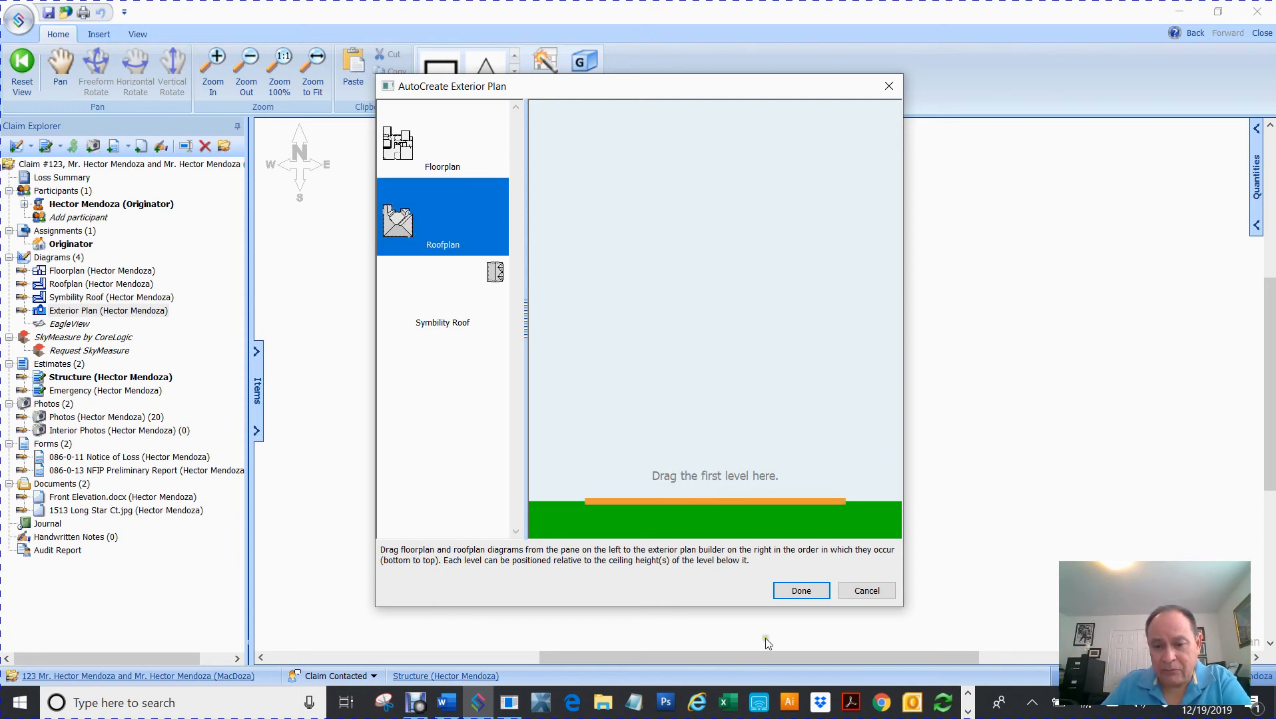
click(798, 592)
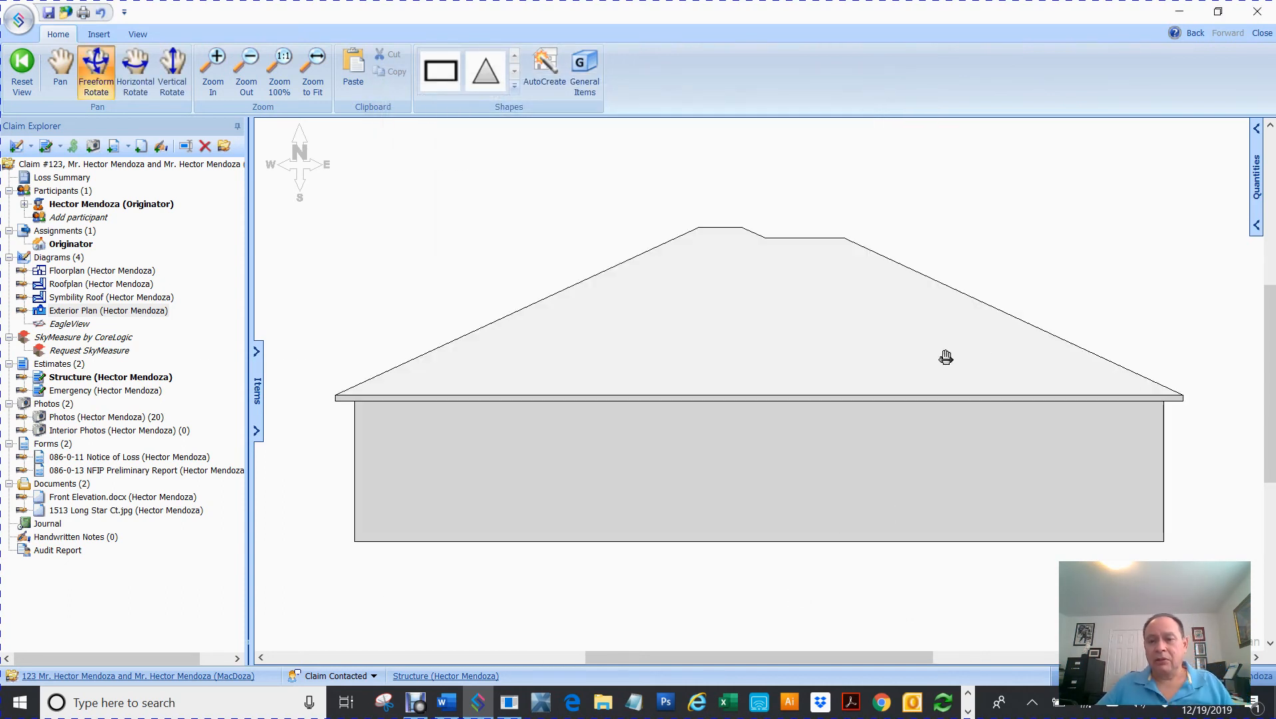
scroll(948, 360, down, 3)
mouse_move(872, 415)
mouse_down()
mouse_move(652, 405)
mouse_move(749, 383)
mouse_move(792, 415)
mouse_move(590, 423)
mouse_move(954, 414)
mouse_move(592, 437)
mouse_up()
drag(942, 414, 609, 429)
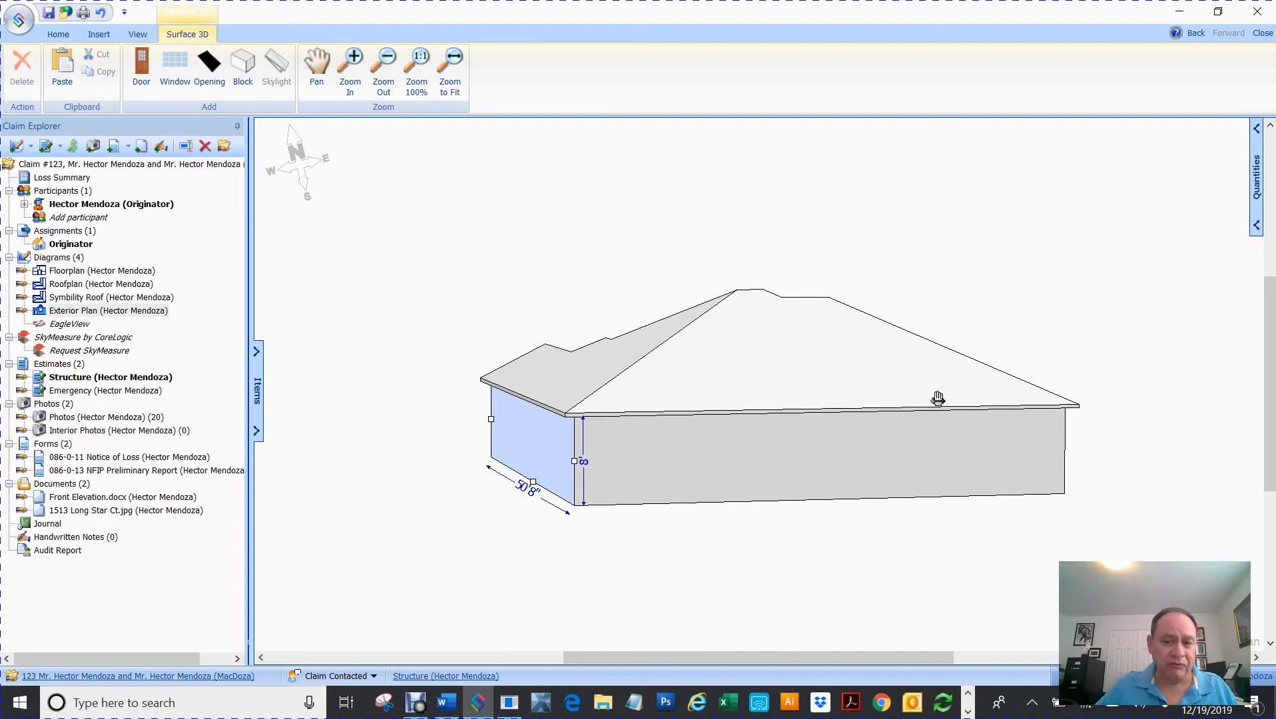
drag(925, 401, 541, 384)
drag(801, 429, 612, 433)
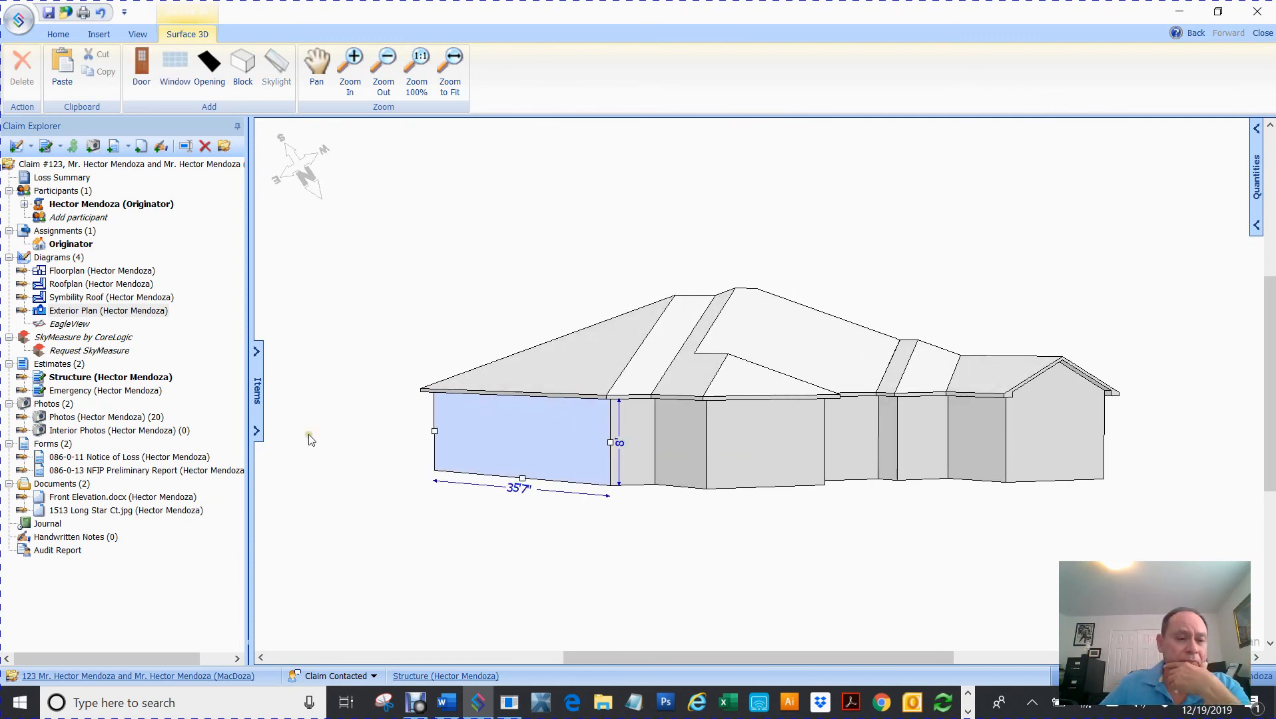
click(438, 253)
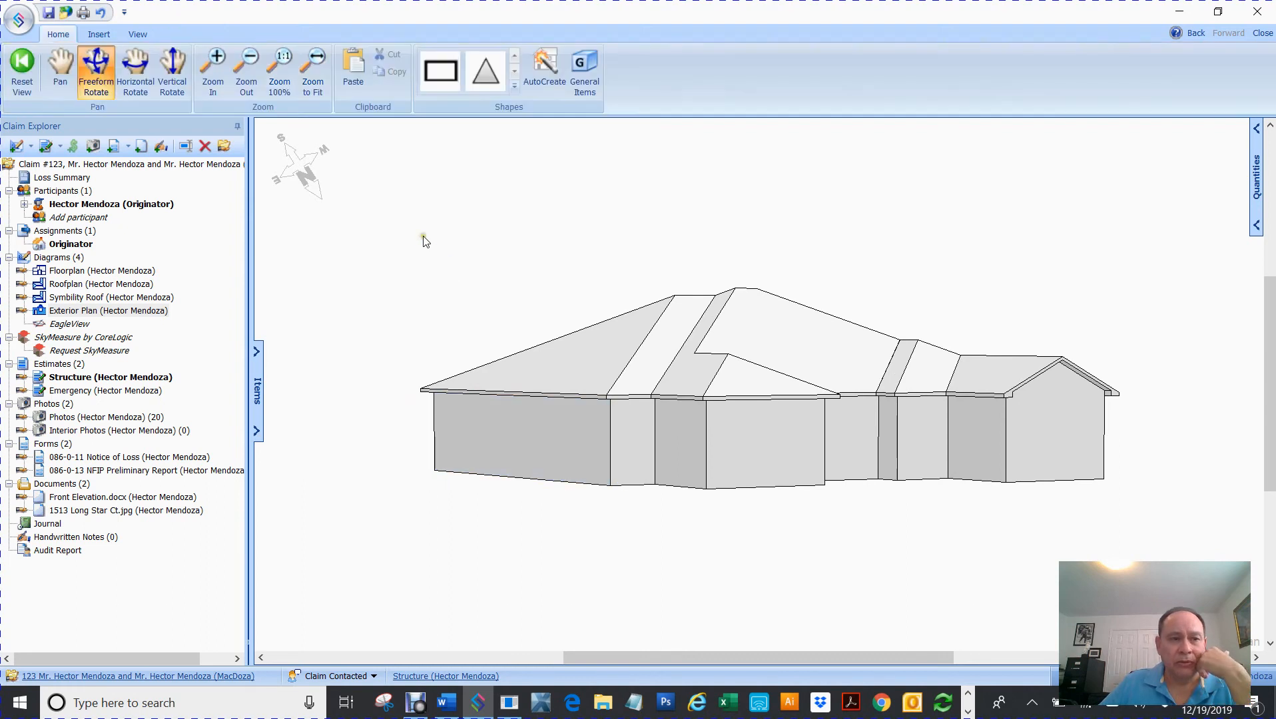
click(30, 80)
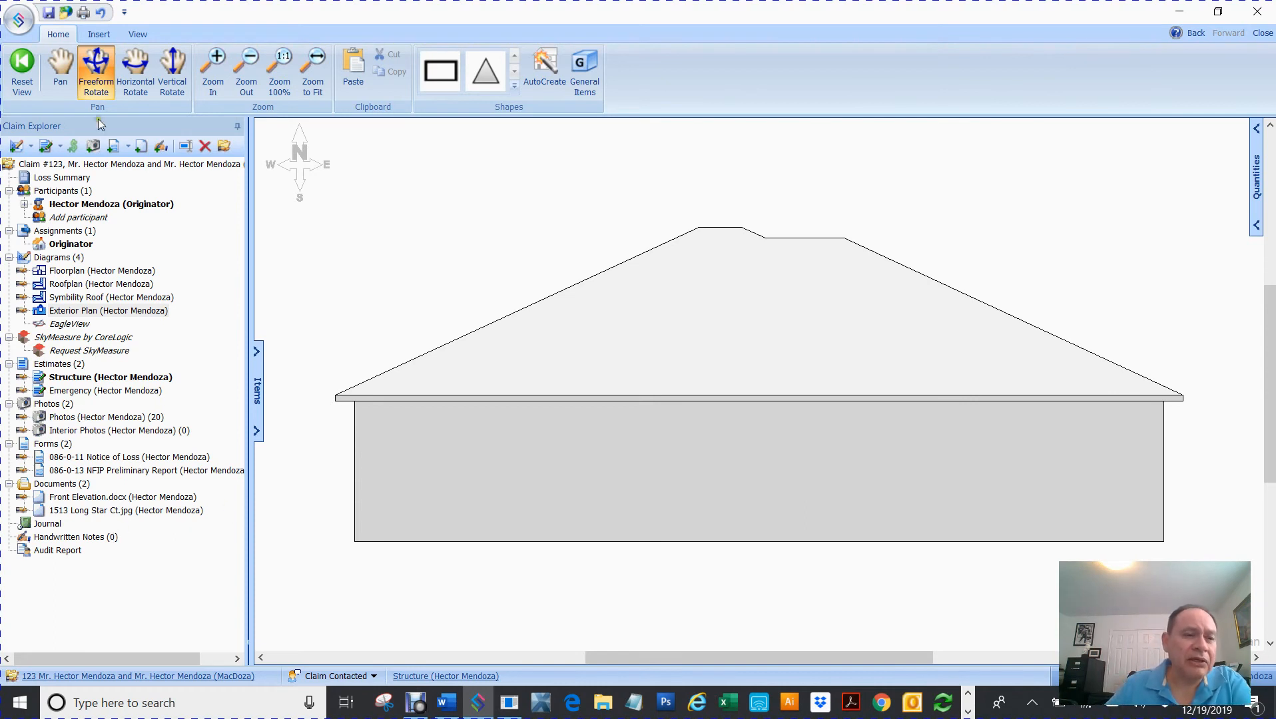
- Add a new exterior plan diagram (Exterior Plan 2) under Diagrams
click(56, 259)
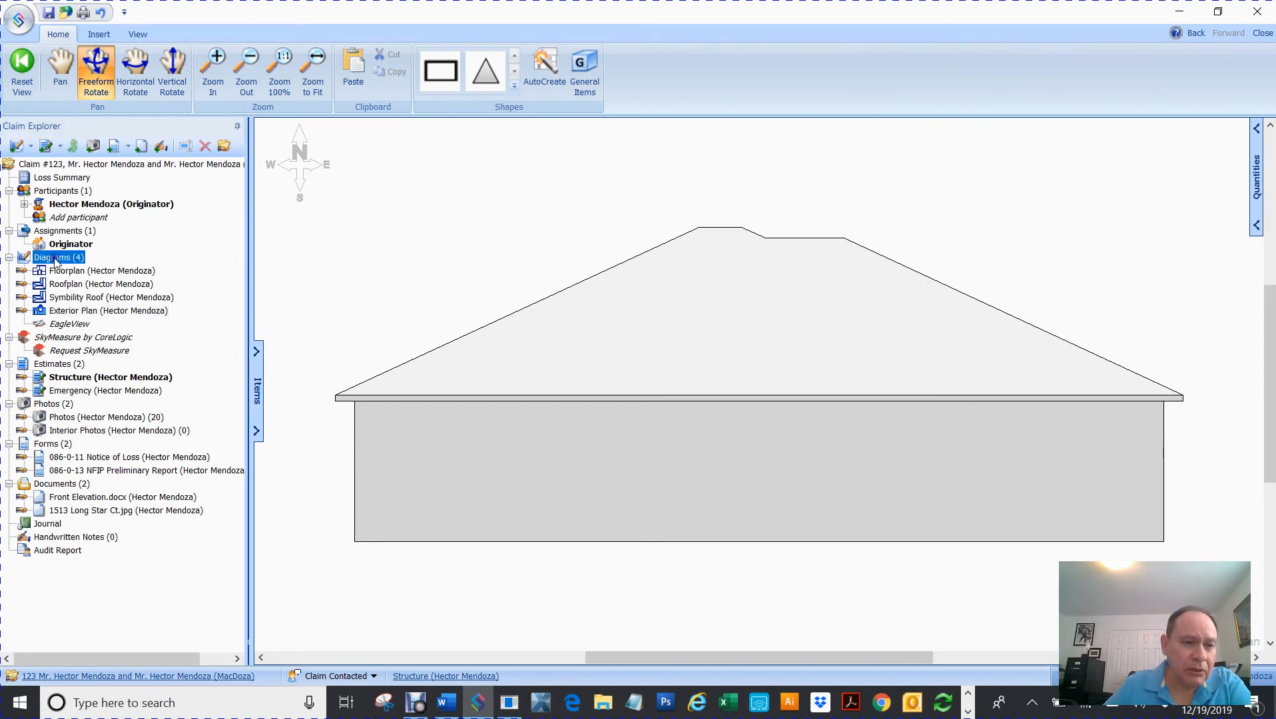
right_click(55, 259)
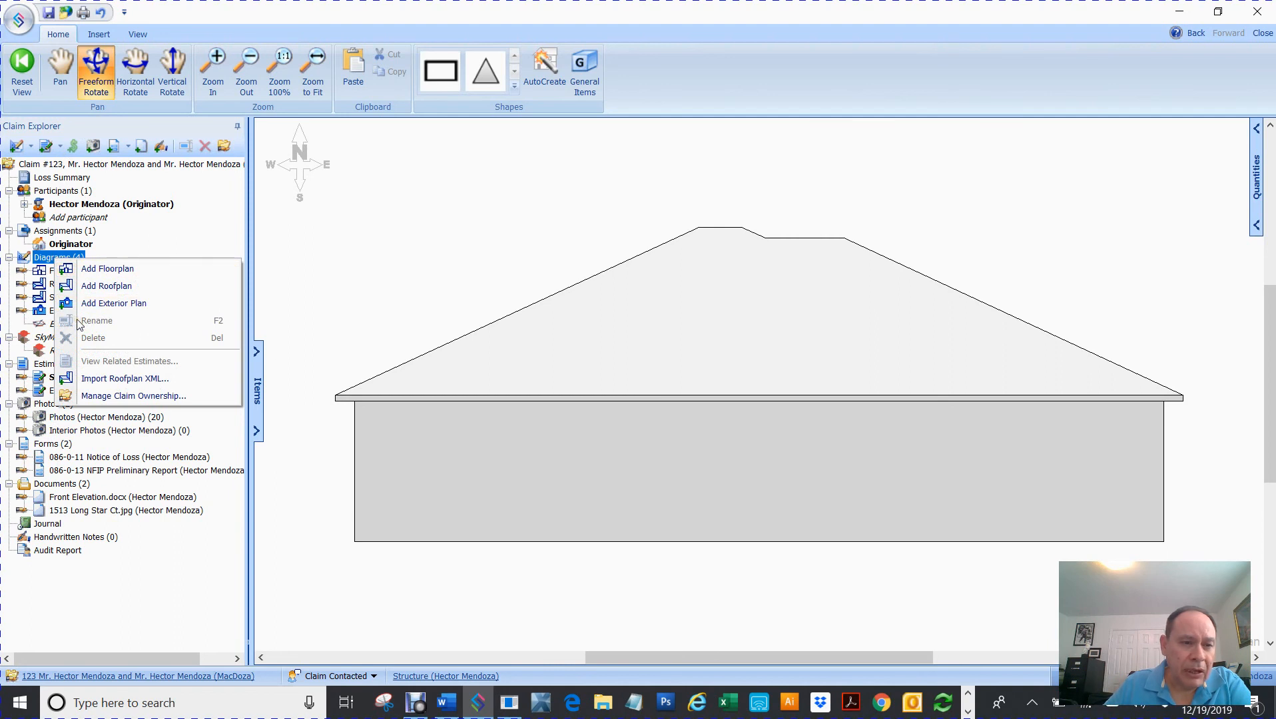
click(113, 303)
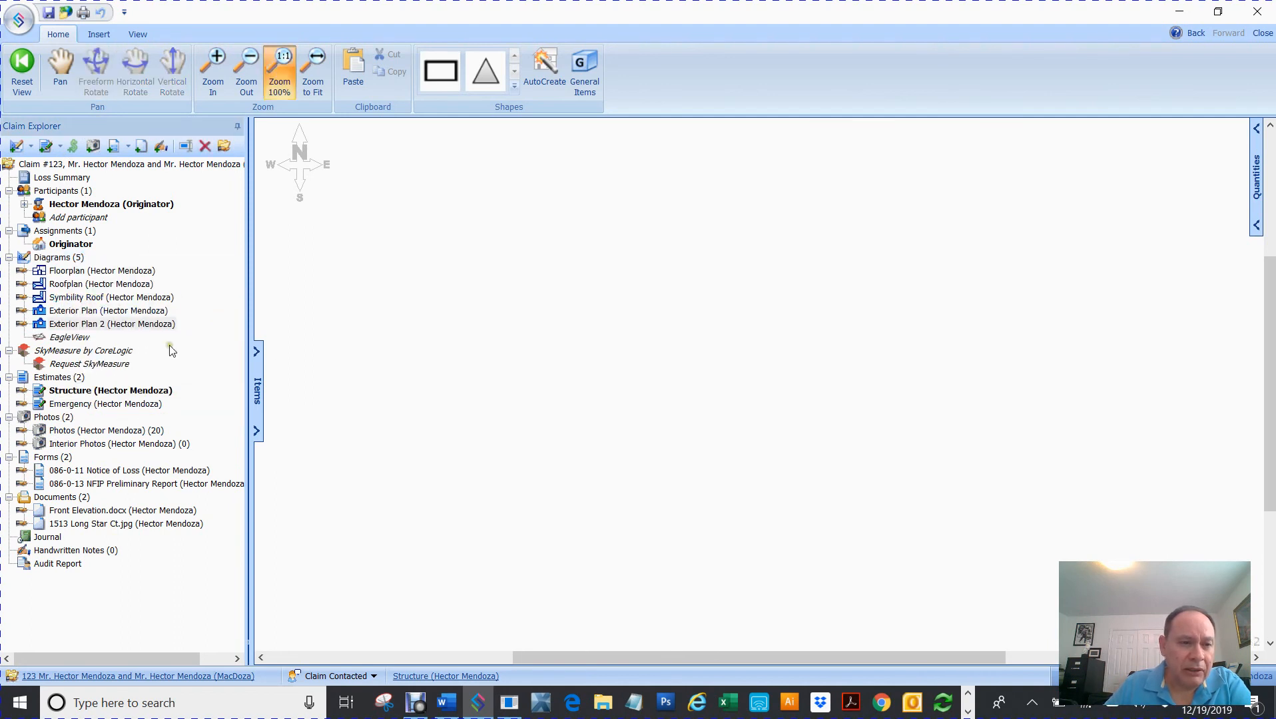
- Rename Exterior Plan 2 to 'Walls with windows' and launch AutoCreate for it
click(96, 326)
right_click(95, 327)
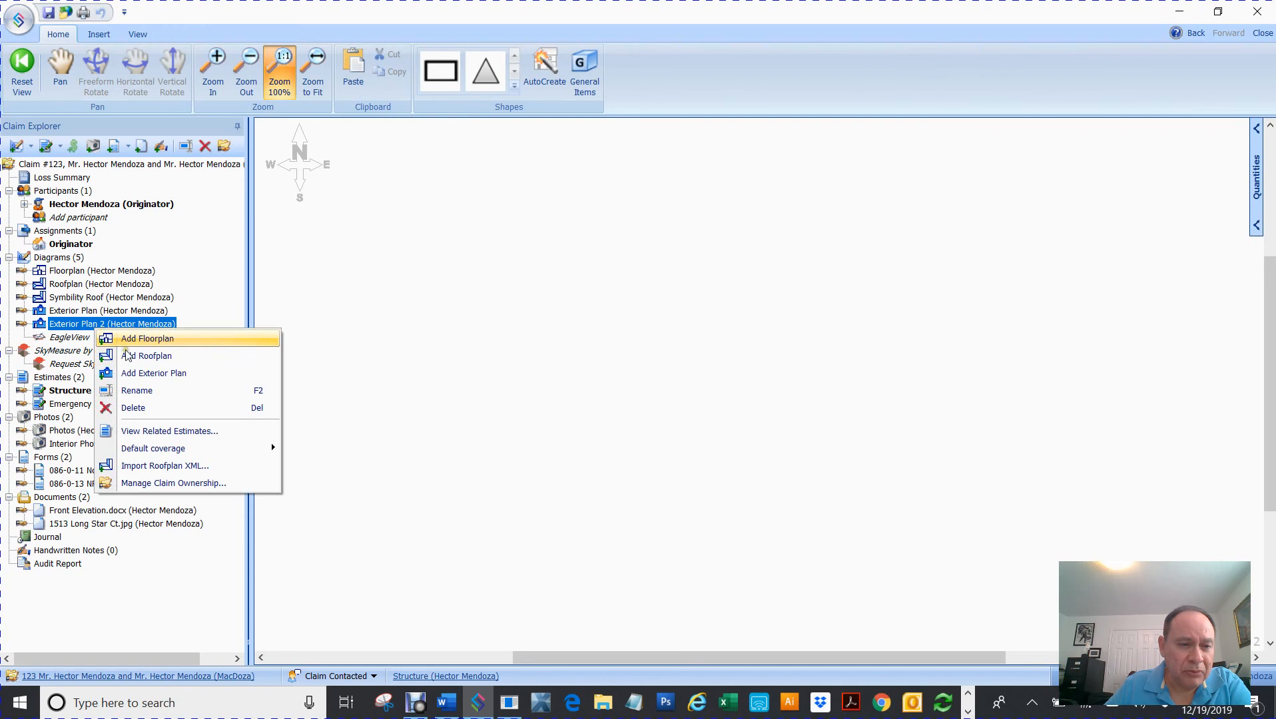
click(134, 392)
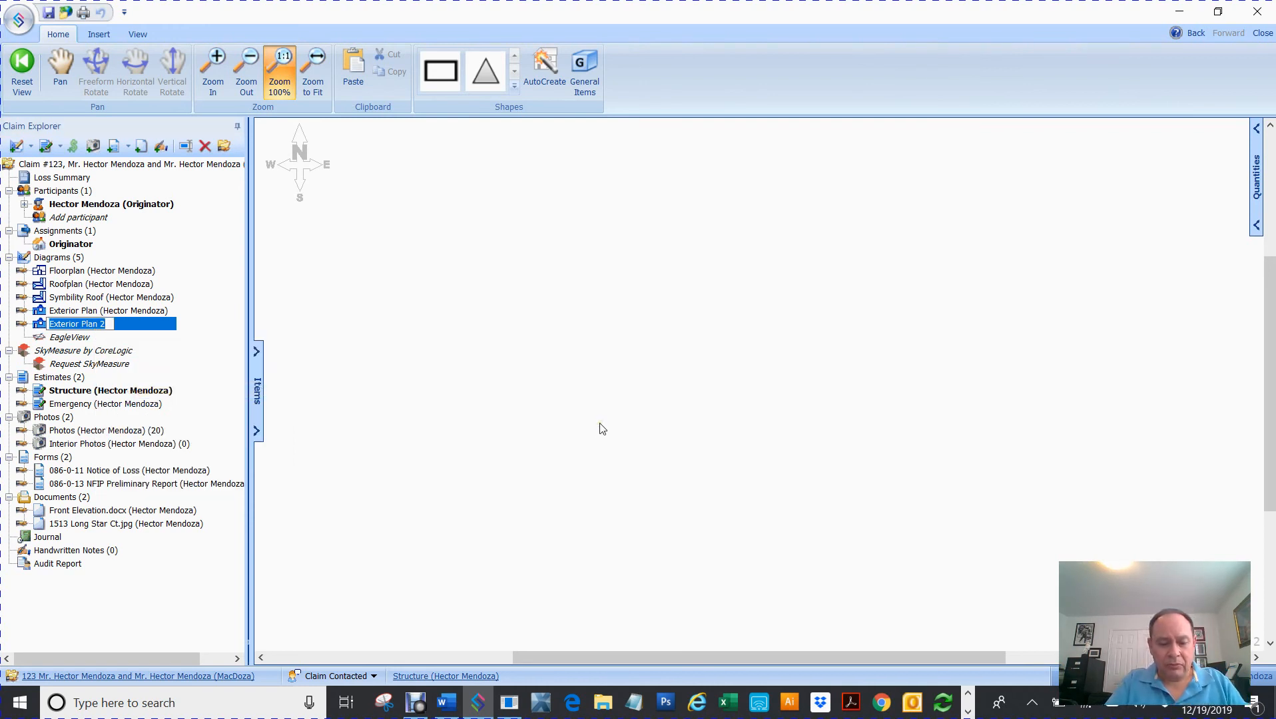
text(Walls)
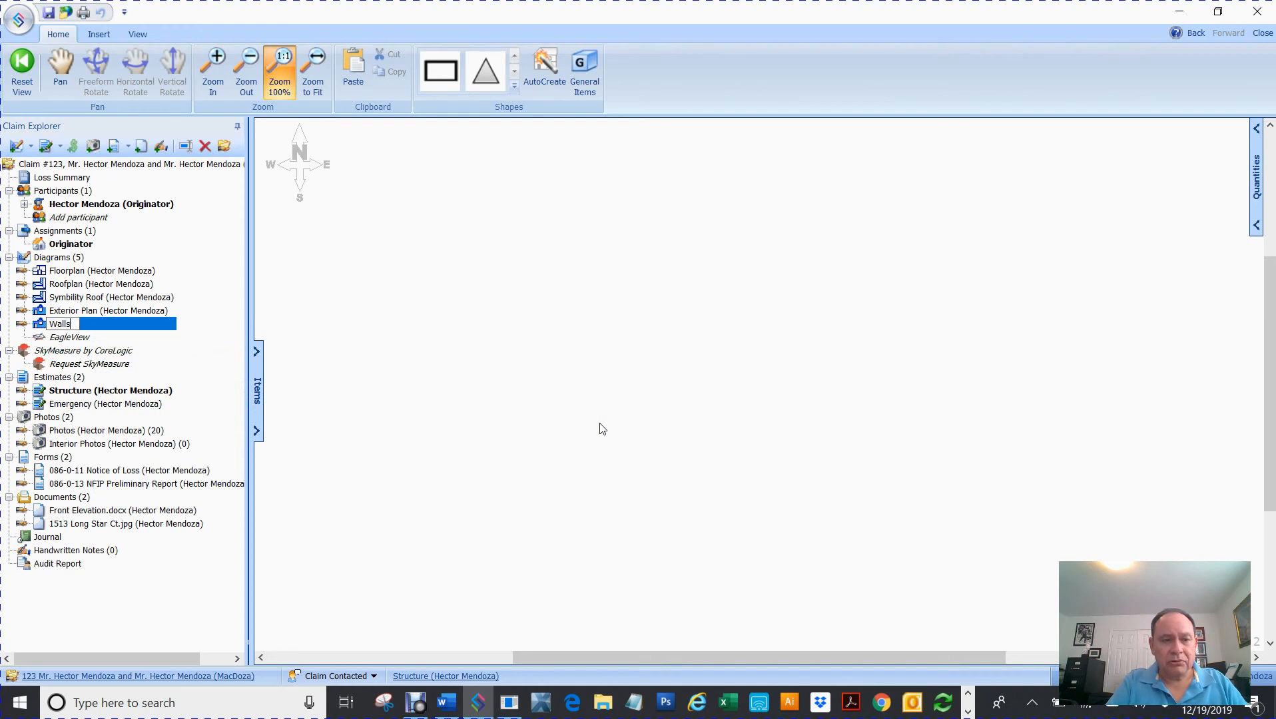
text( with windows)
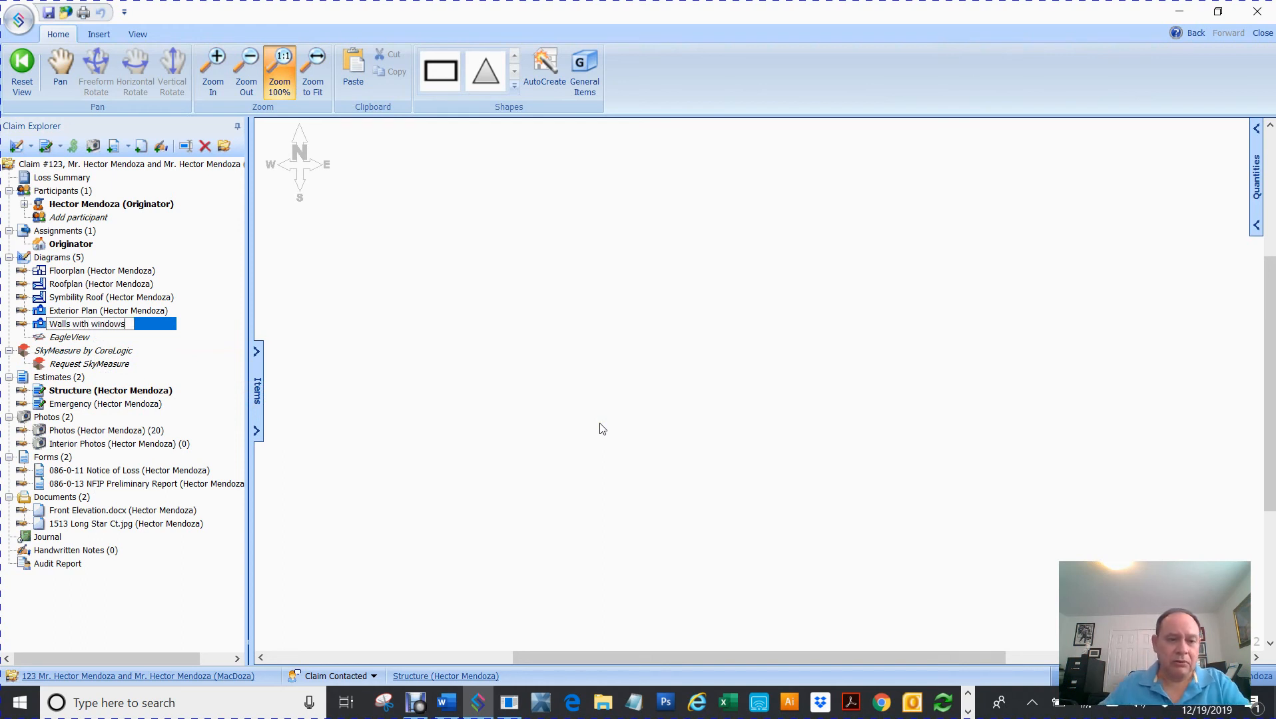
click(600, 424)
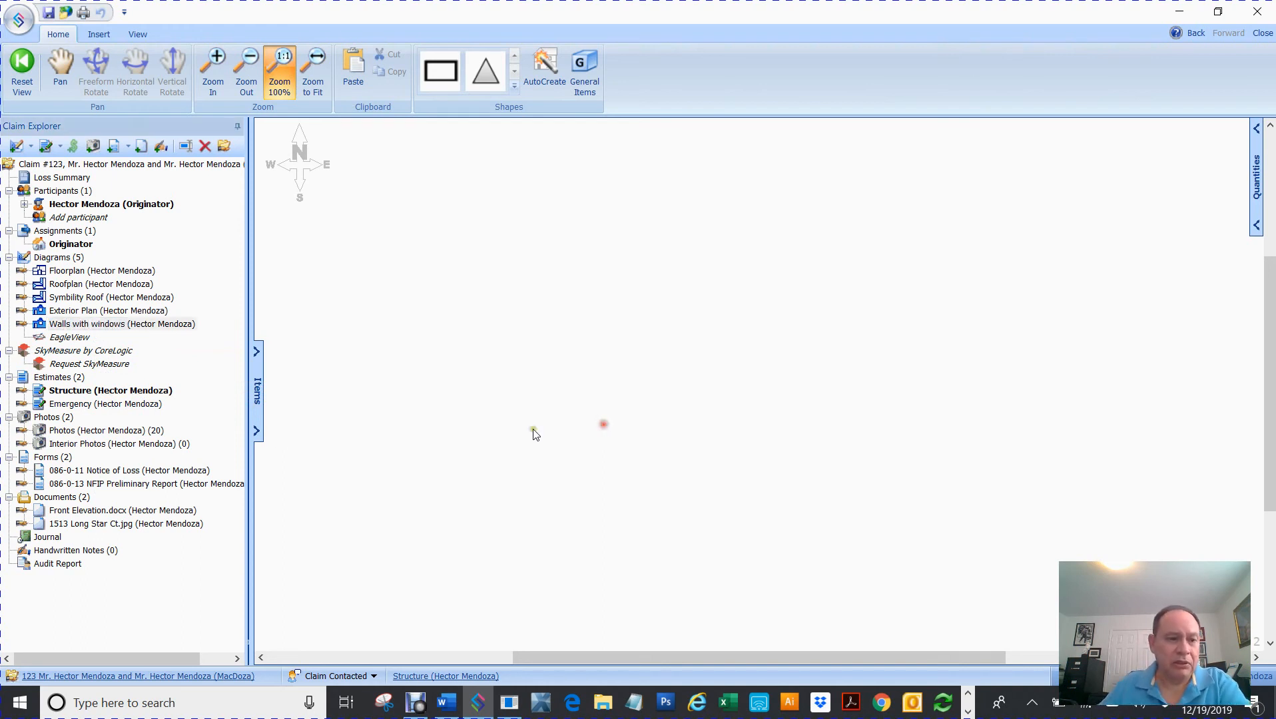
click(46, 323)
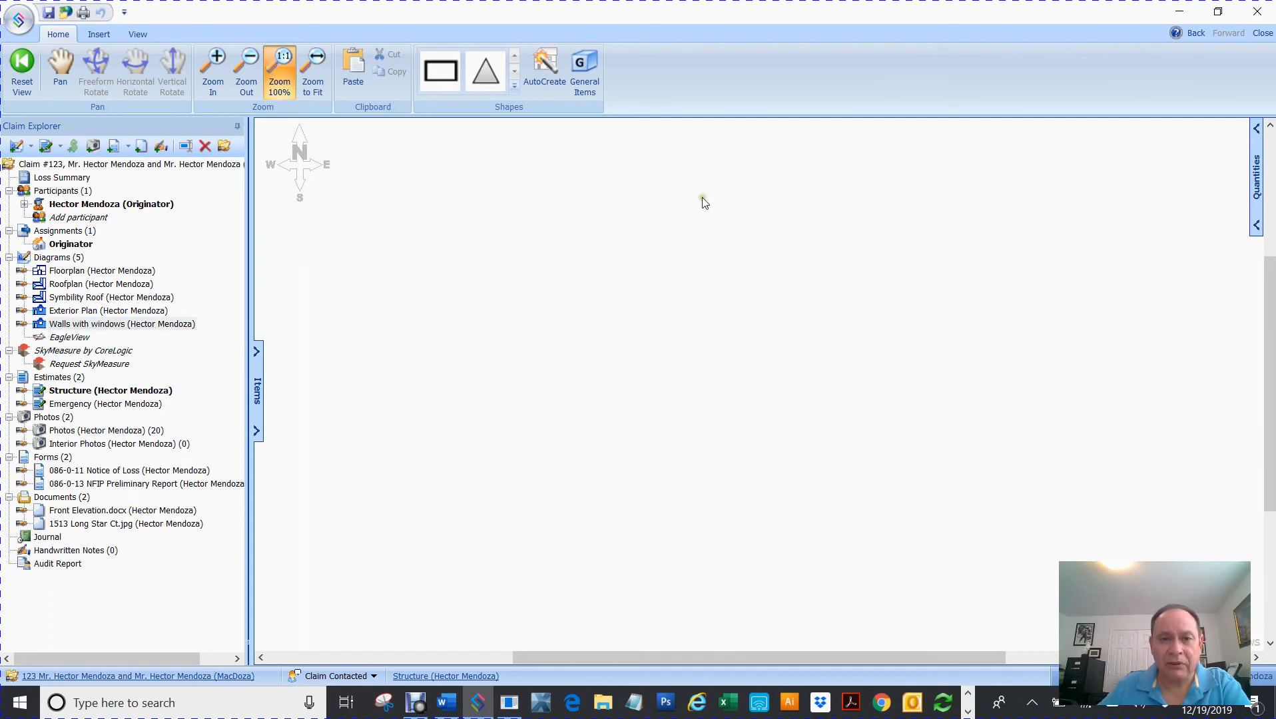
click(552, 64)
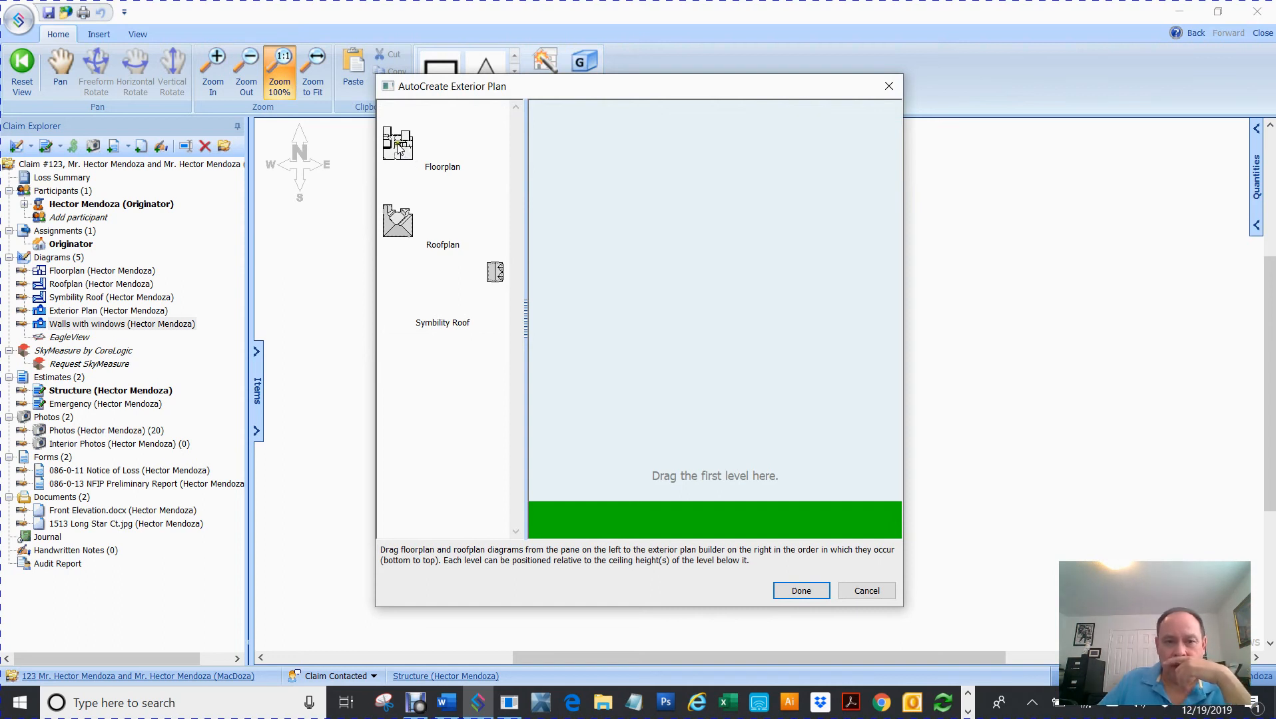
- Generate the elevation with Floorplan as ground level and Roofplan on top, then nudge the garage door left
drag(400, 148, 656, 503)
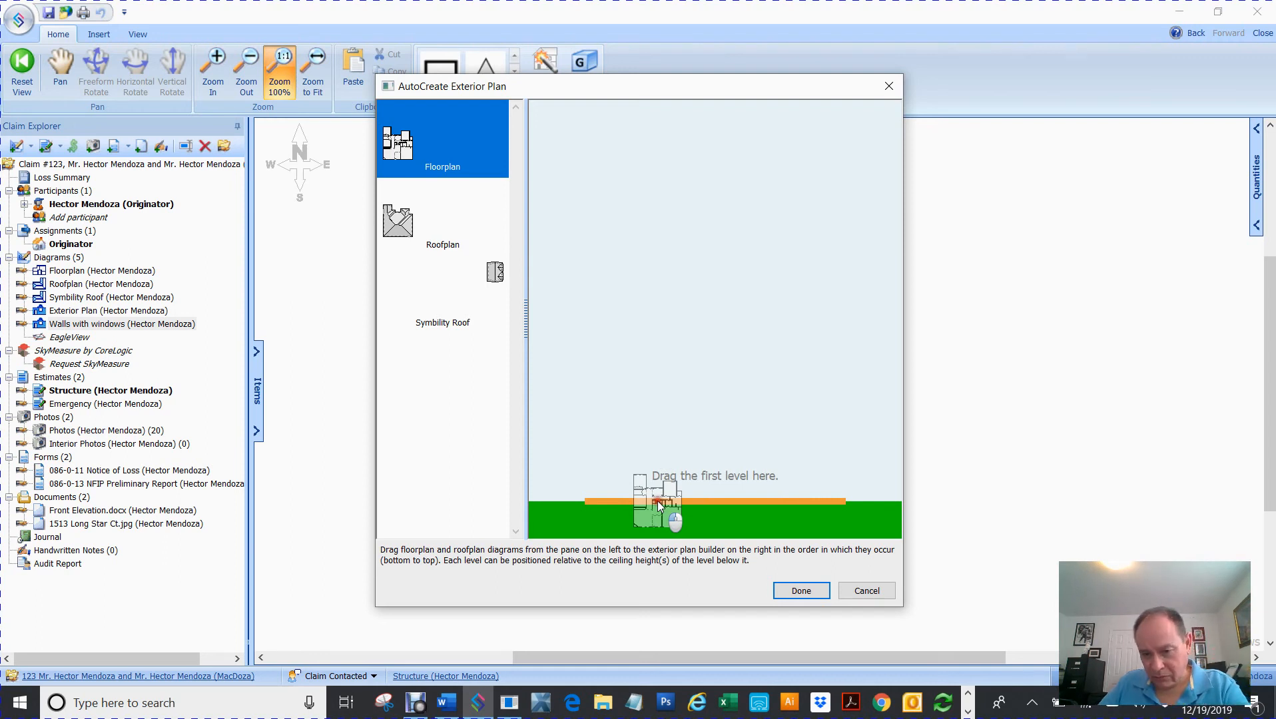
drag(656, 500, 656, 500)
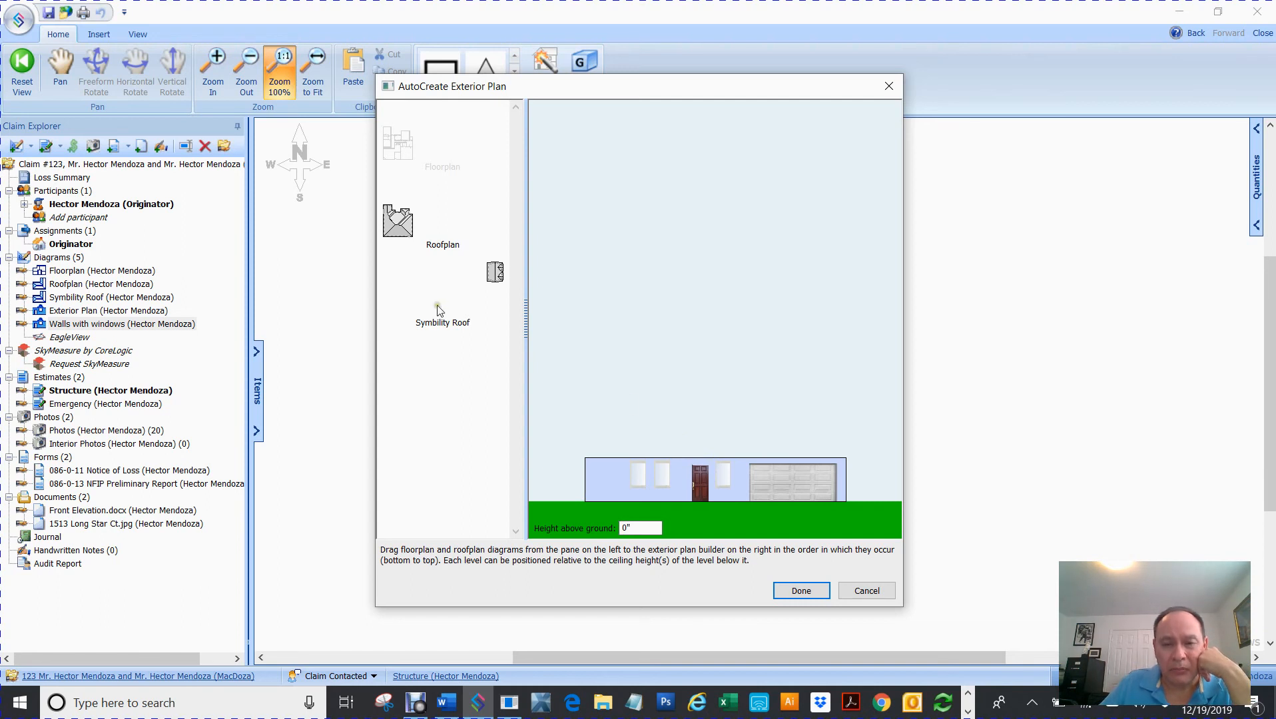
drag(398, 225, 674, 379)
drag(681, 427, 675, 513)
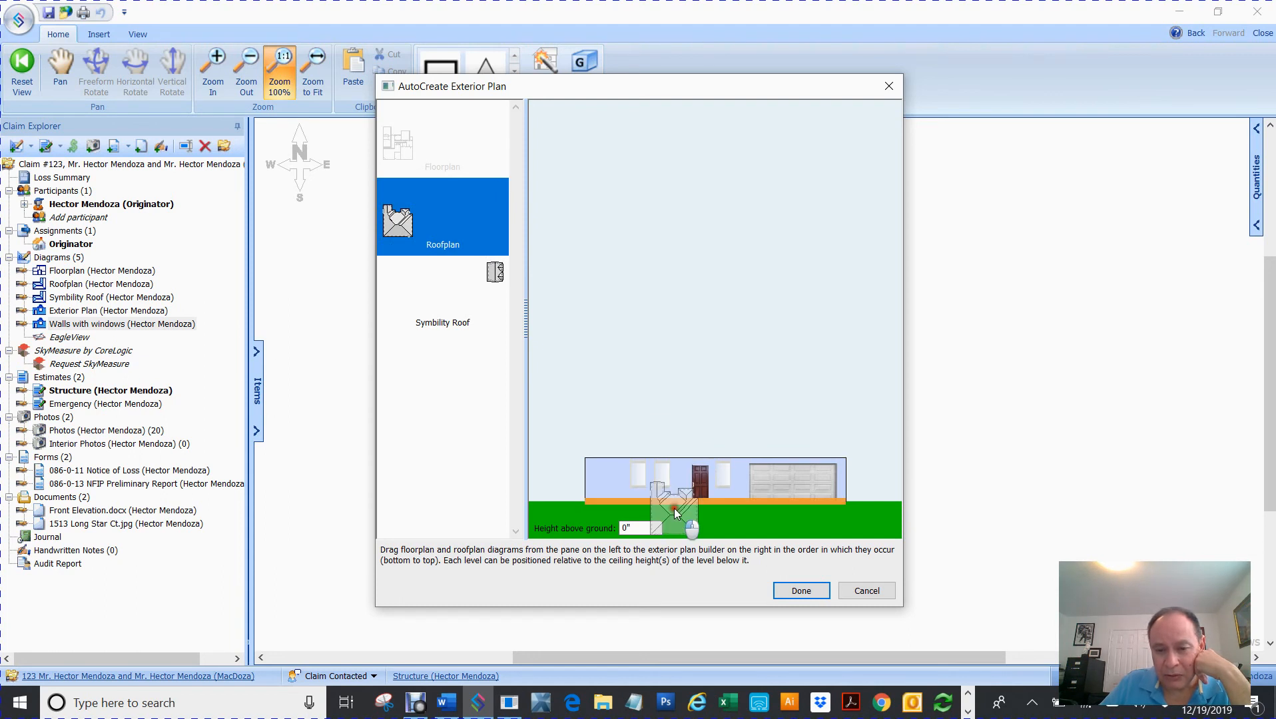
drag(675, 512, 666, 460)
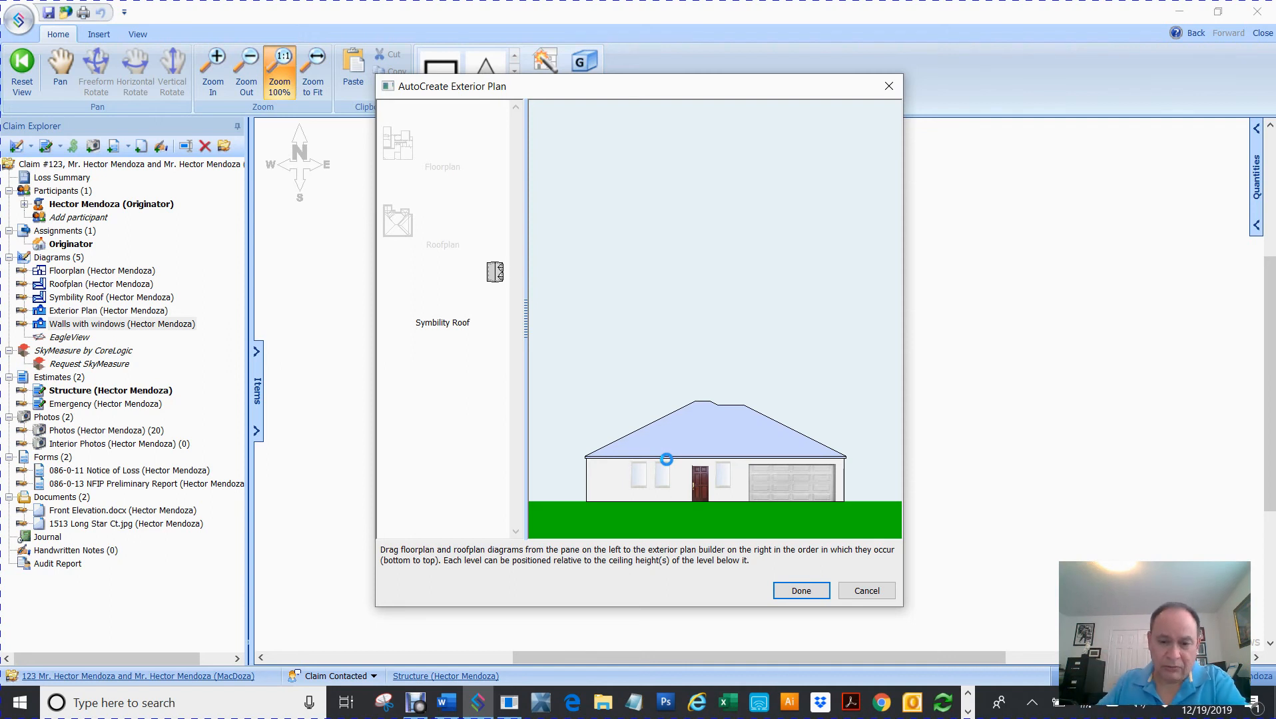
click(803, 590)
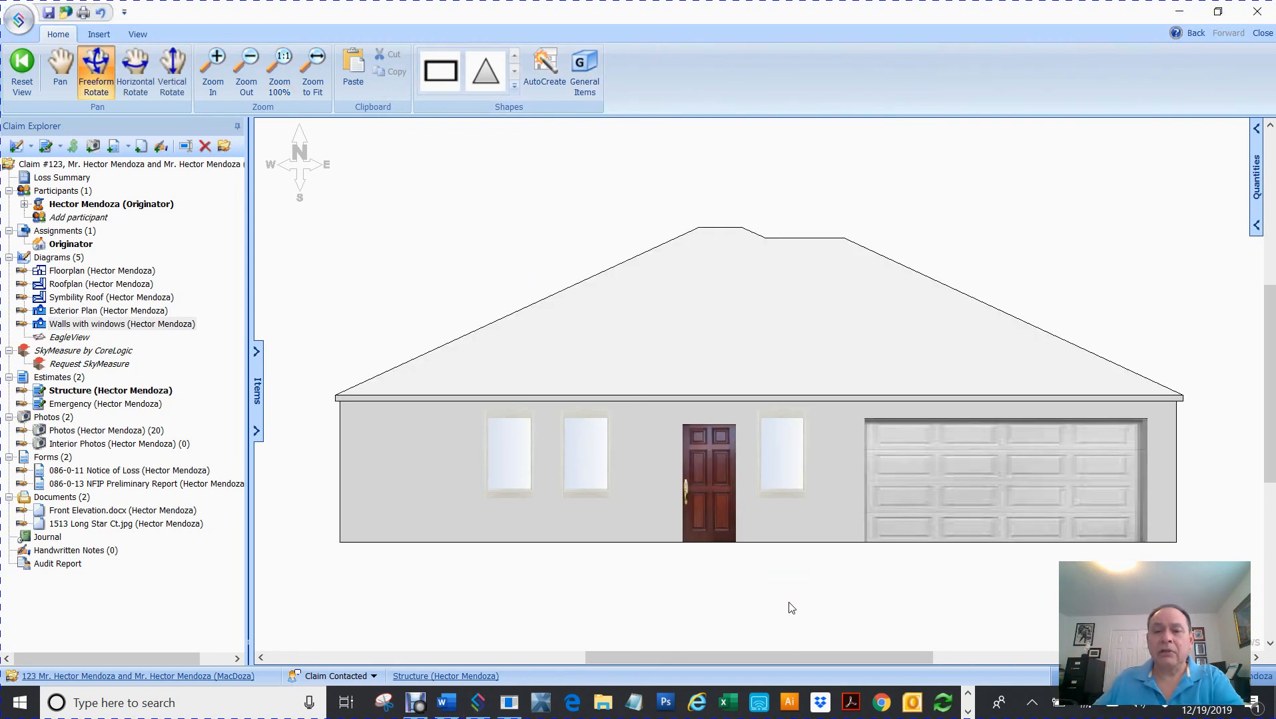
drag(932, 465, 803, 475)
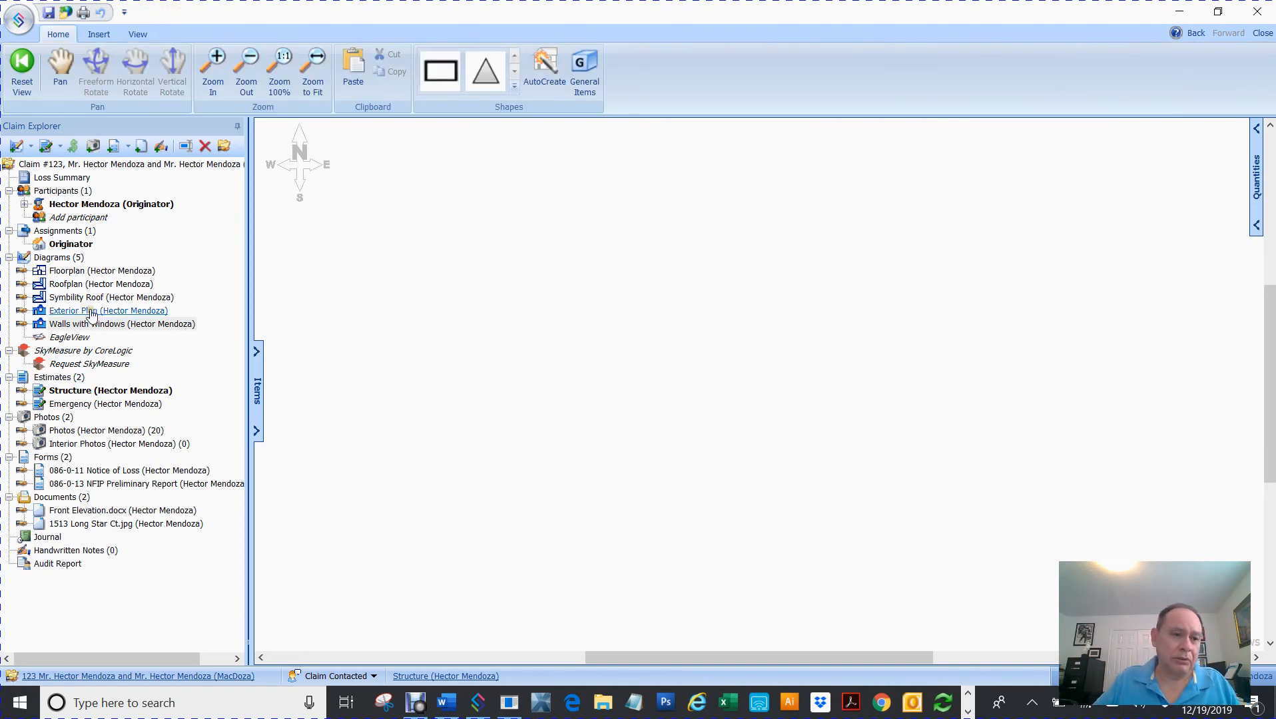
- Regenerate the plan in AutoCreate with Floorplan first and Roofplan stacked above it
click(550, 283)
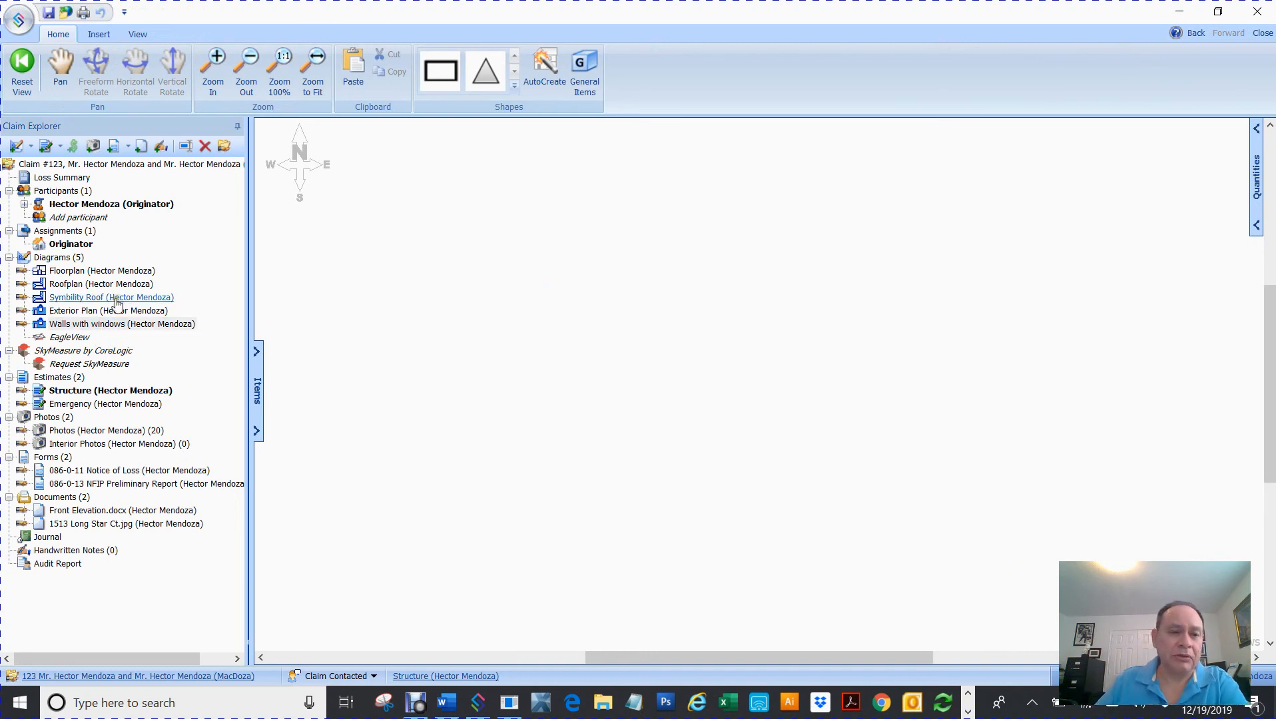
click(633, 279)
click(545, 70)
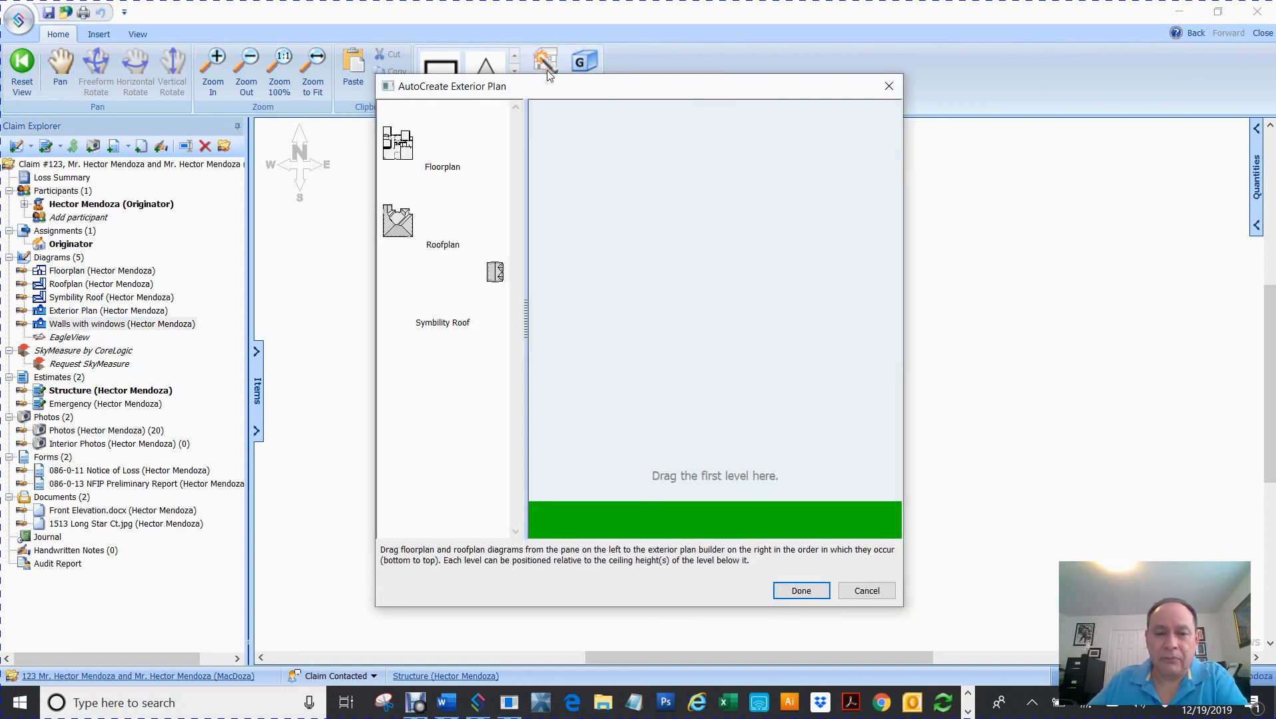
drag(405, 148, 753, 510)
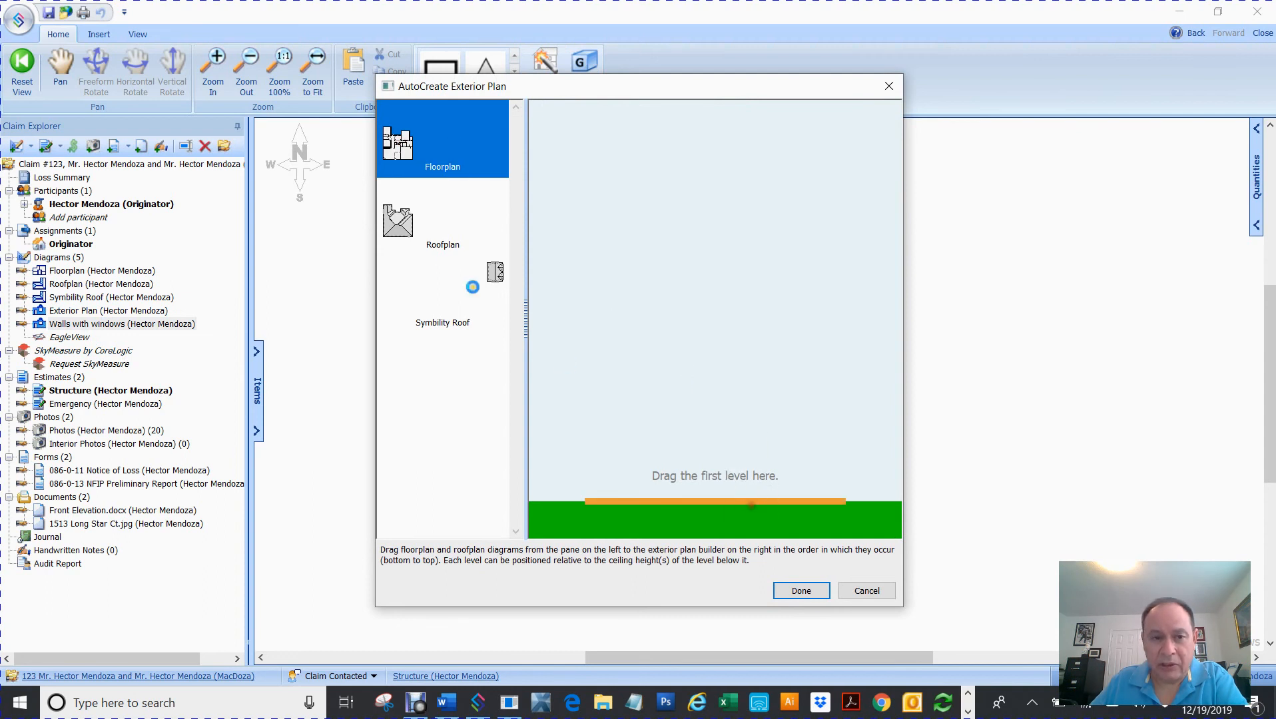
drag(395, 224, 676, 508)
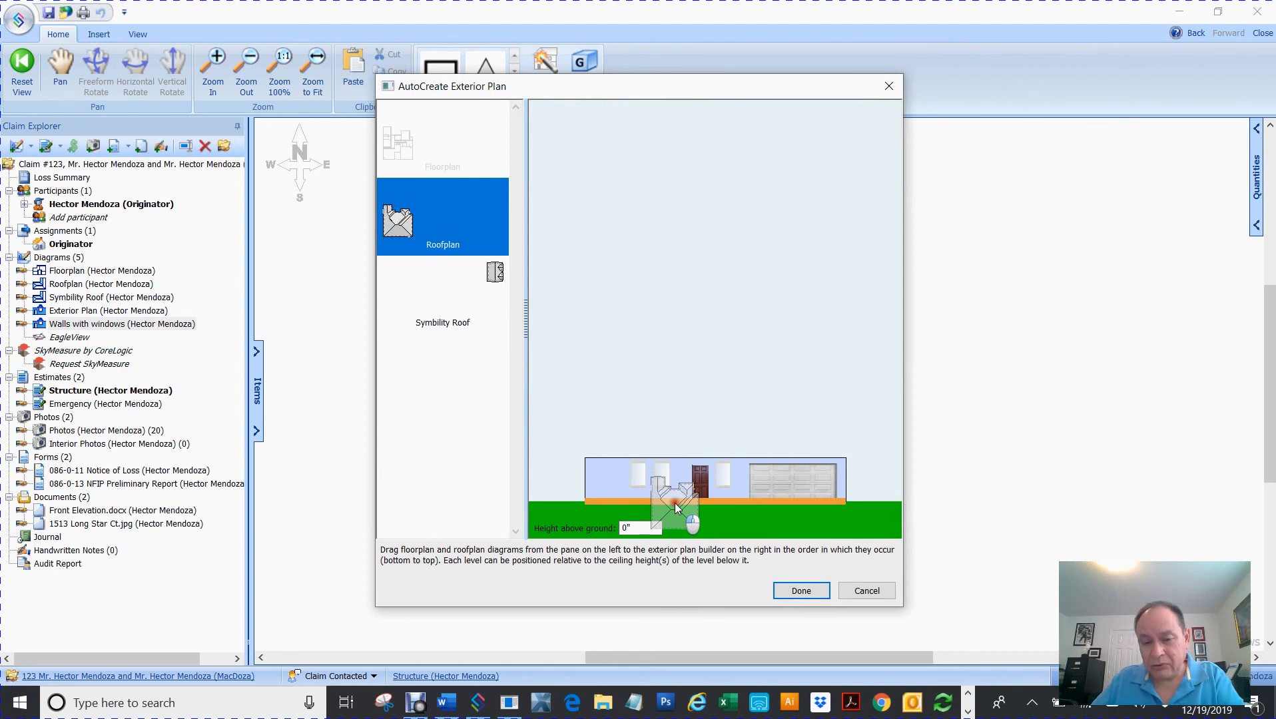
drag(677, 508, 676, 509)
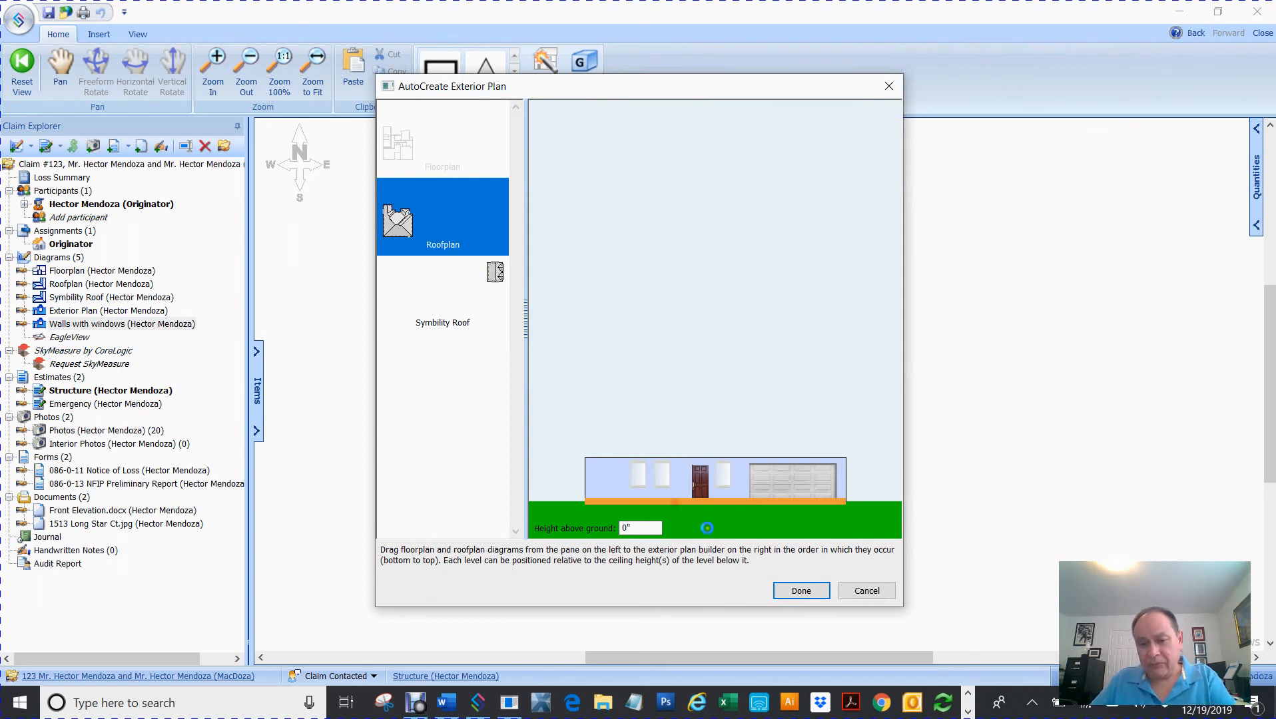
click(802, 590)
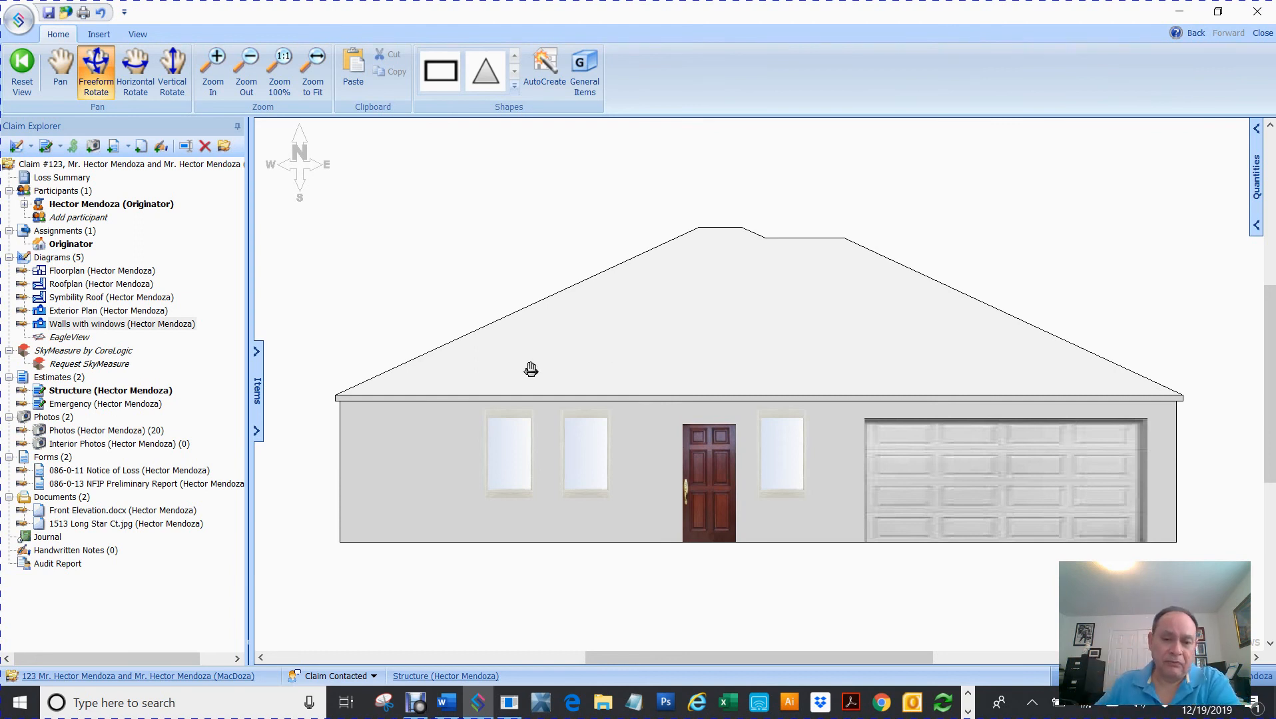
- Orbit the house and select the front roof face (30'5", 28'2", 47'10" edges)
drag(474, 380, 797, 409)
drag(613, 399, 926, 427)
click(925, 427)
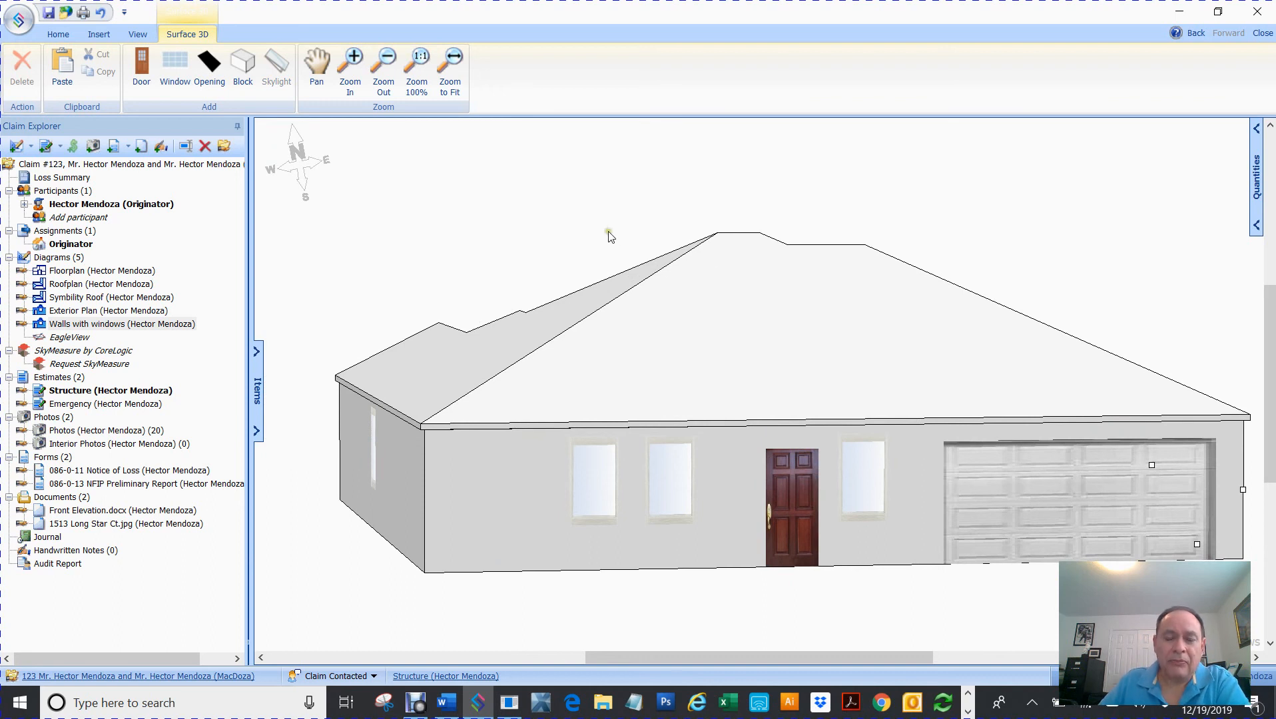
drag(709, 352, 669, 416)
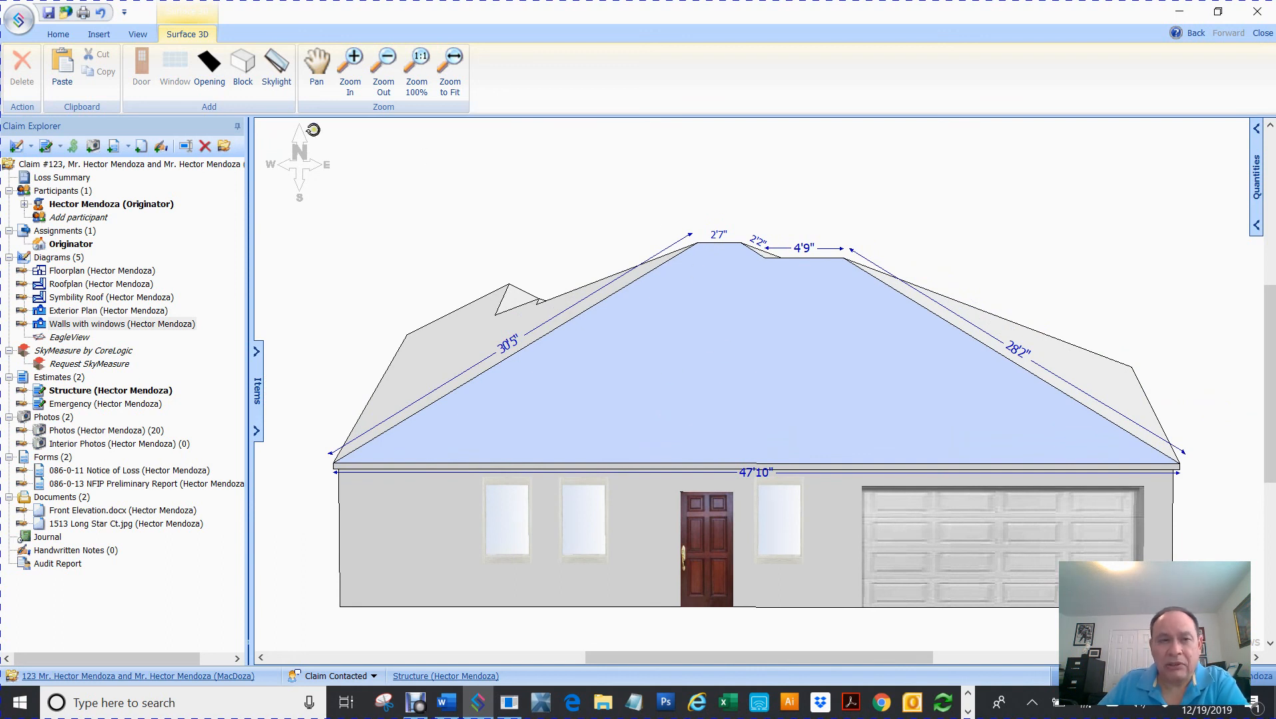
- Add a skylight to the front roof face and widen it to 4'
click(270, 72)
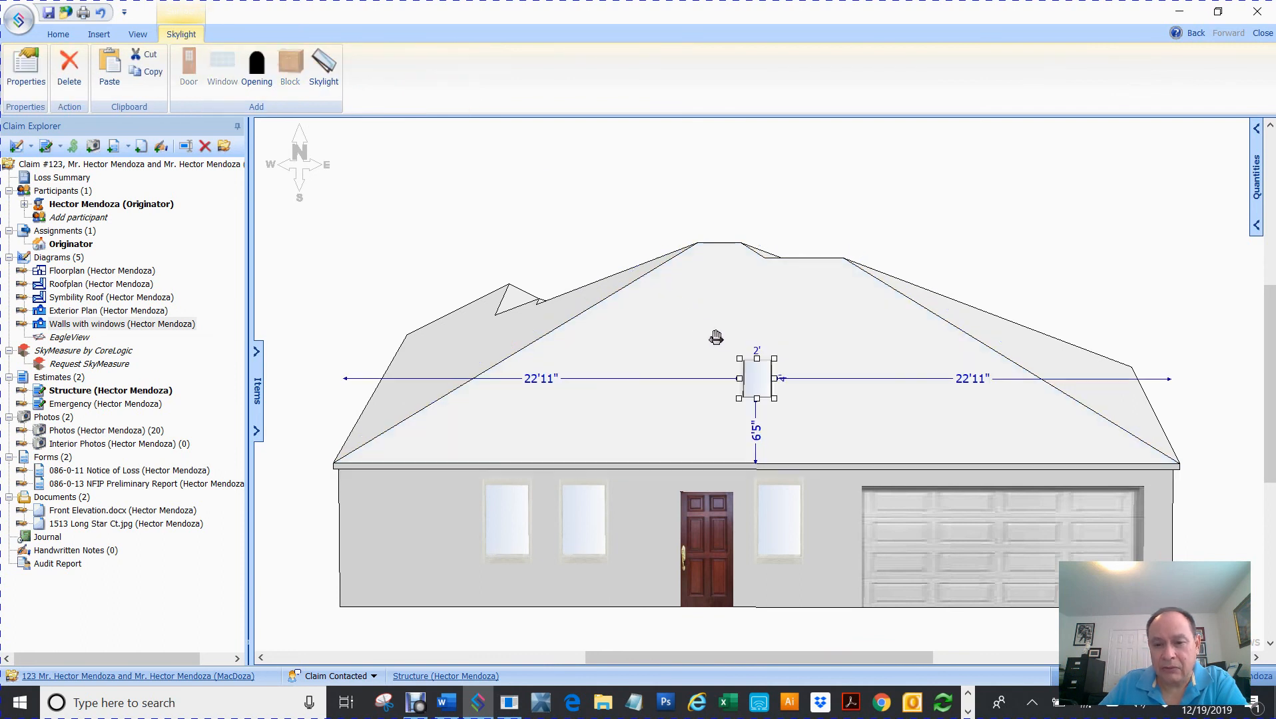
drag(736, 378, 656, 383)
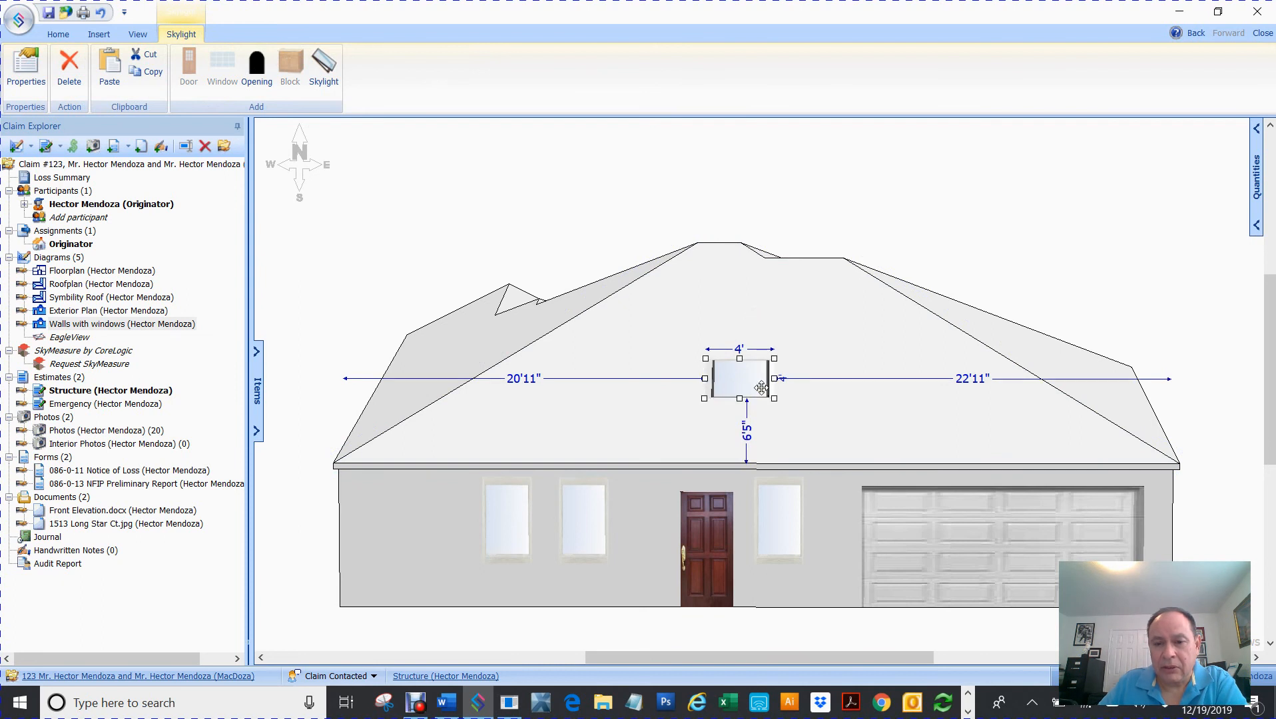
drag(774, 378, 831, 385)
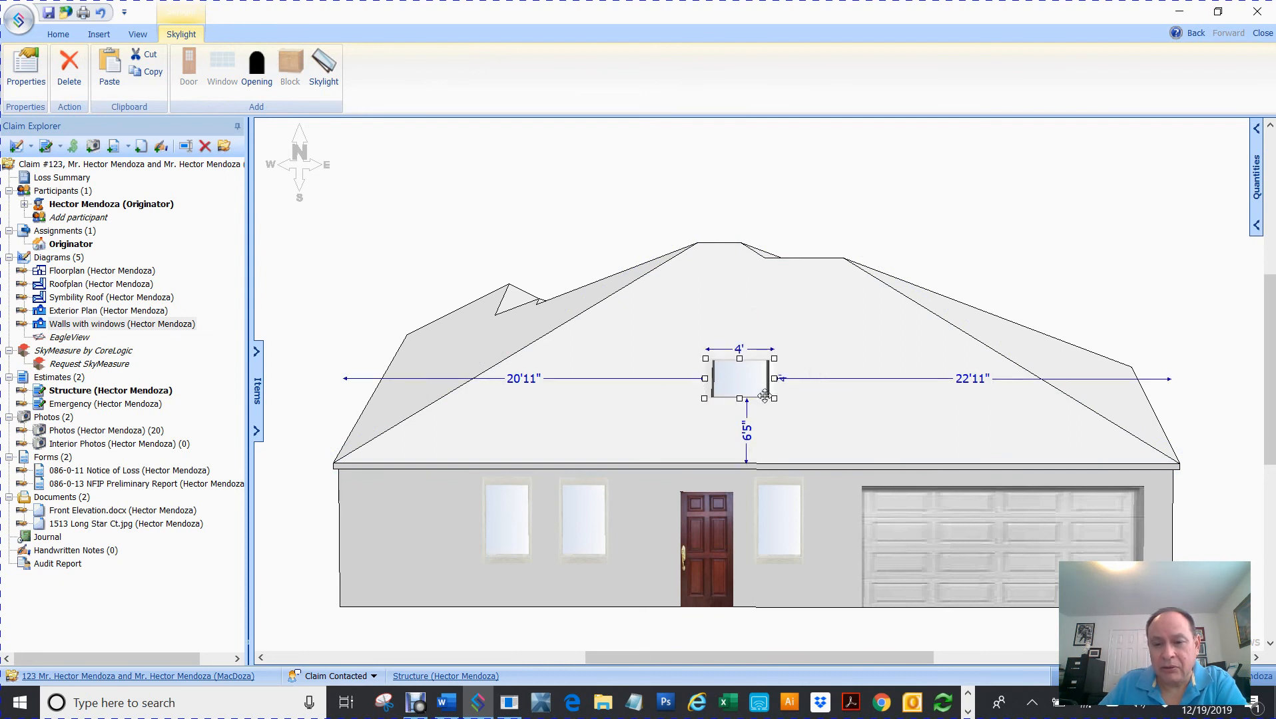
click(721, 182)
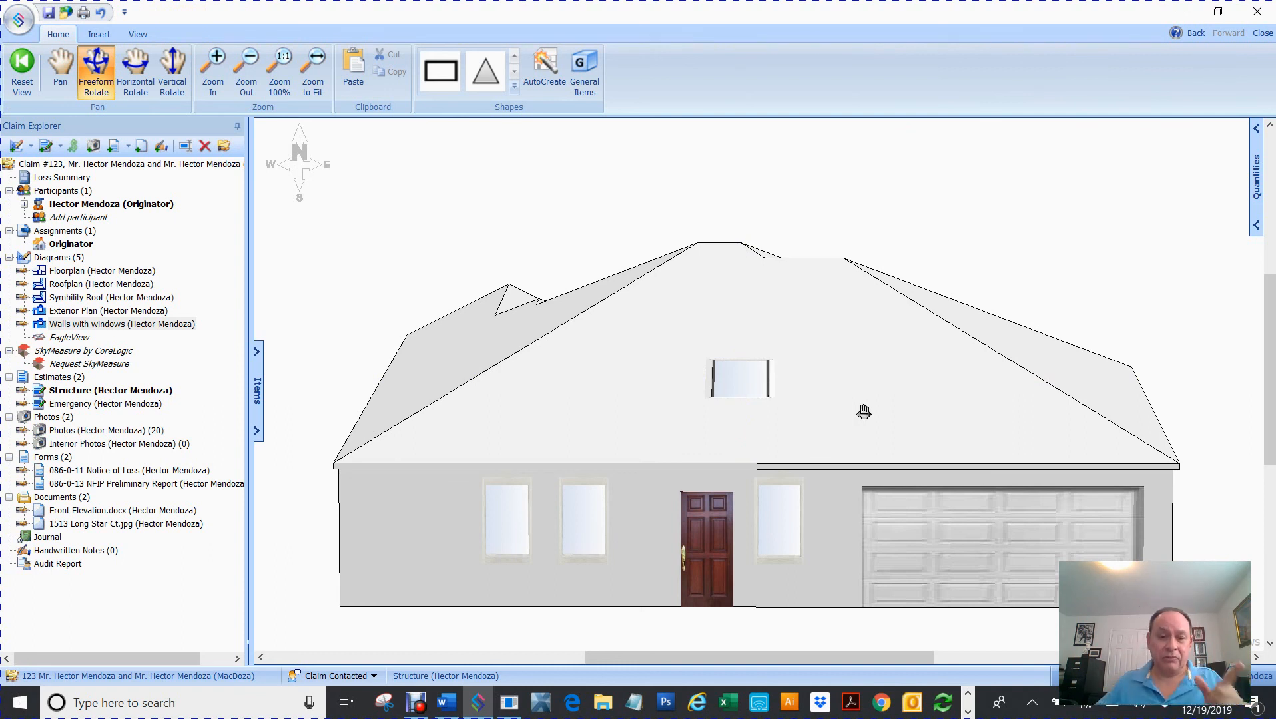
- Paste a copy of the front door onto the front wall, 2'11" from its left end
click(708, 551)
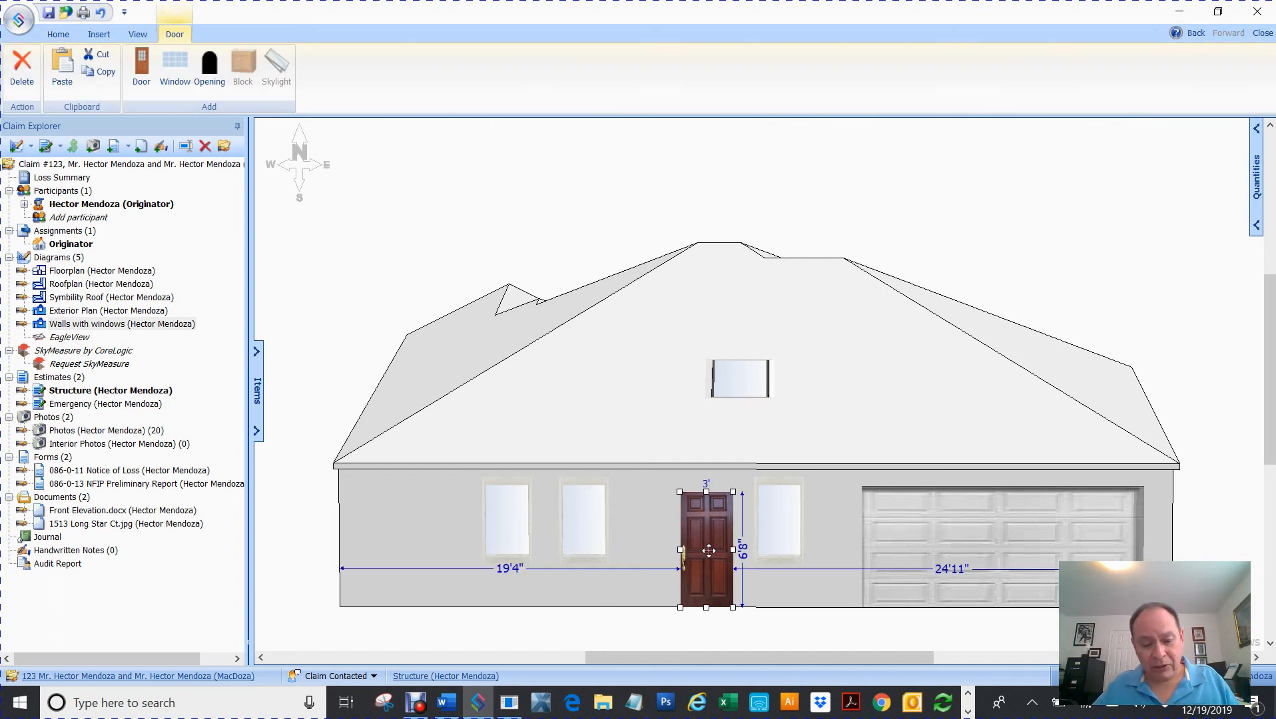
click(395, 531)
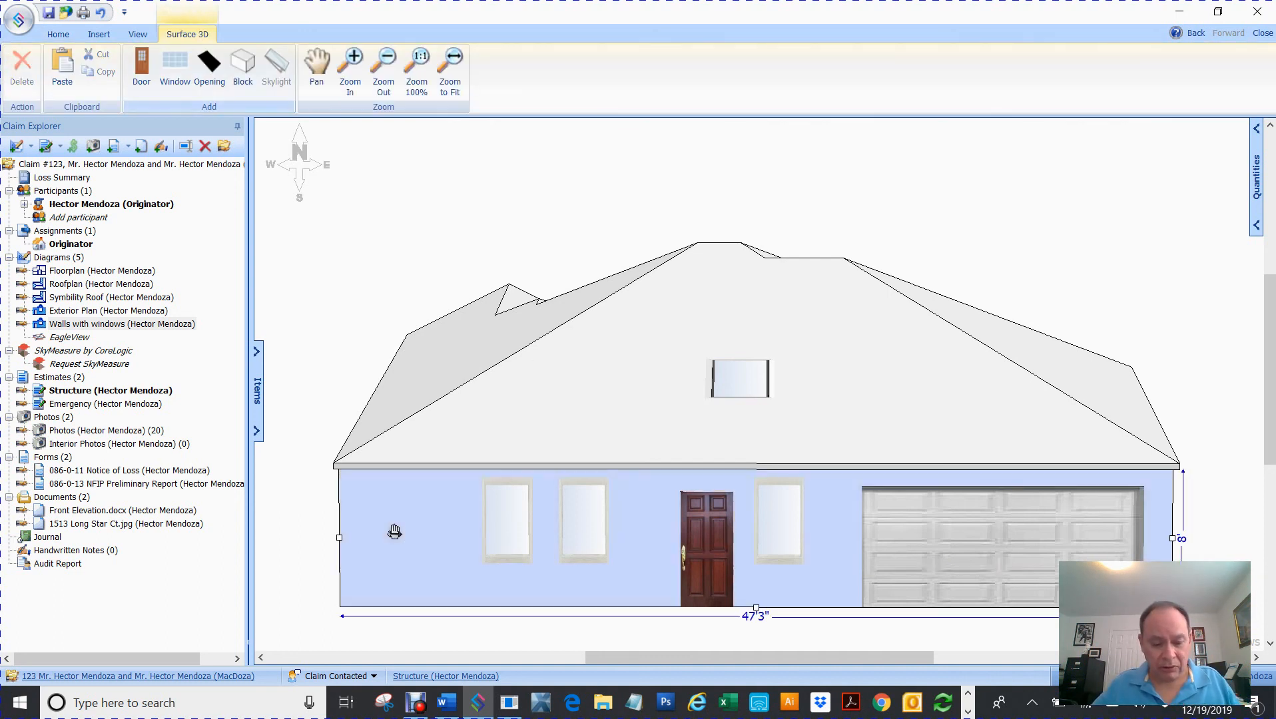
key(Escape)
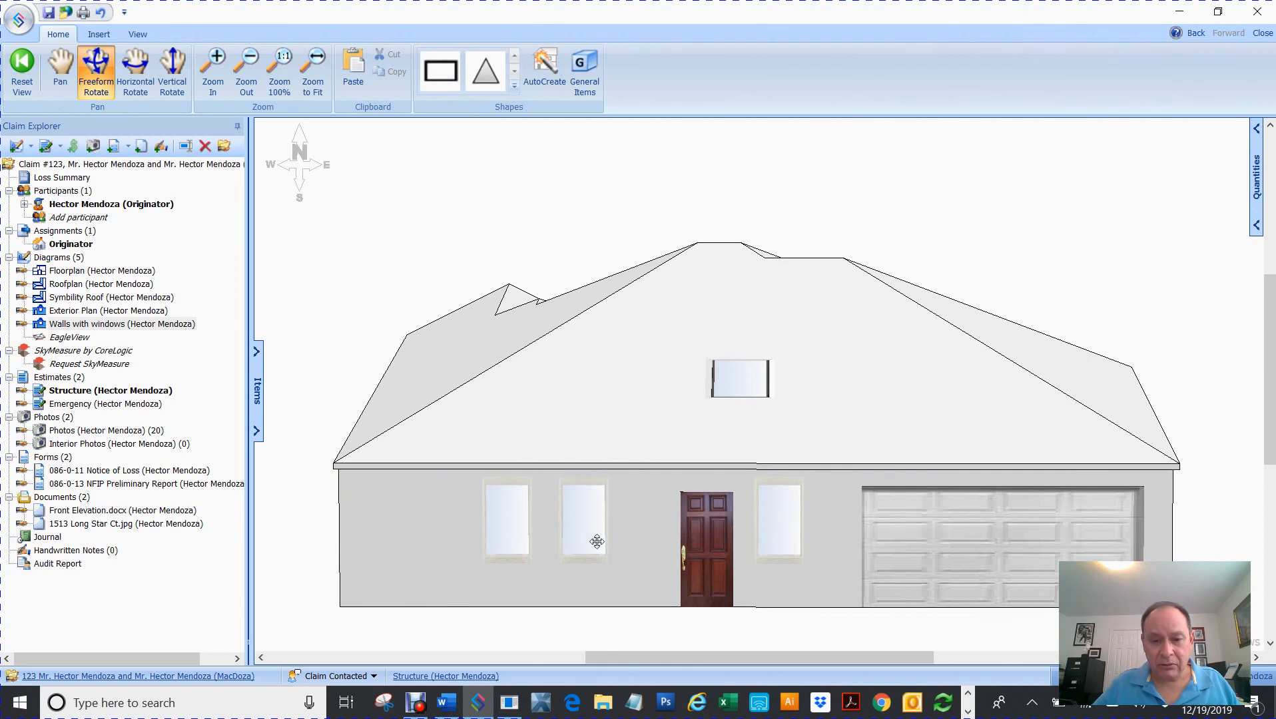
click(413, 533)
key(ctrl+v)
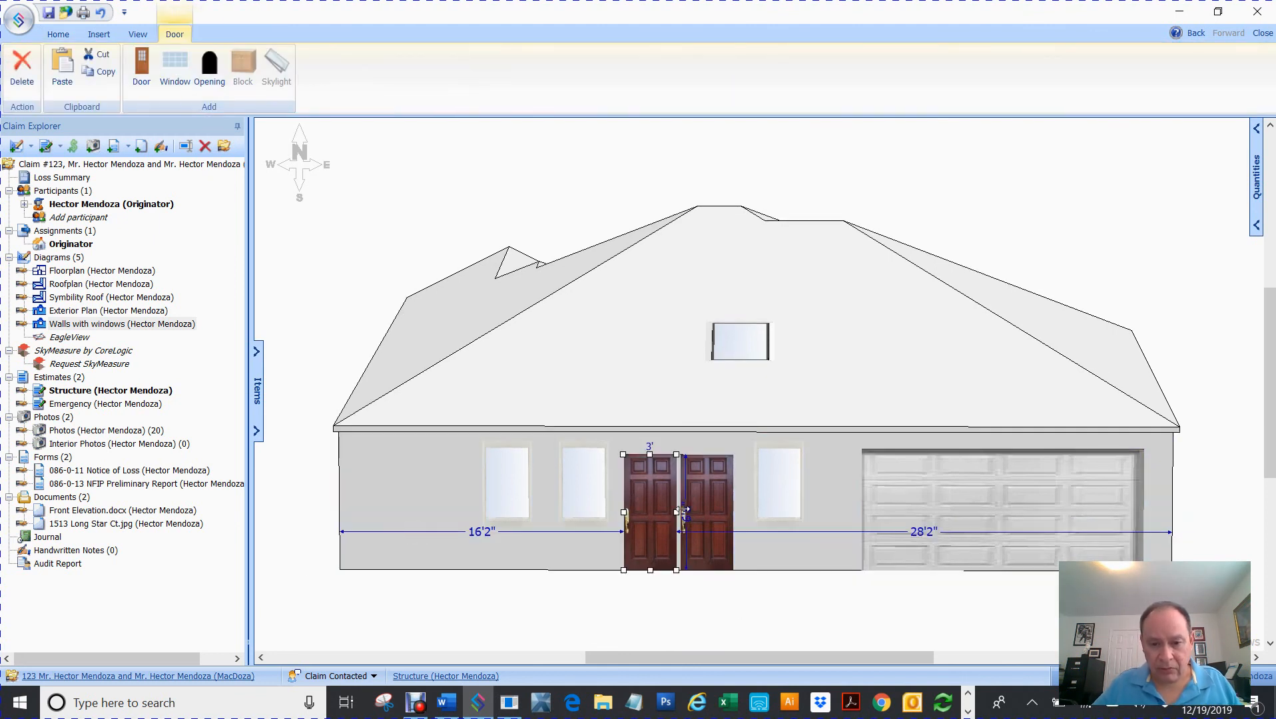
drag(649, 490, 424, 478)
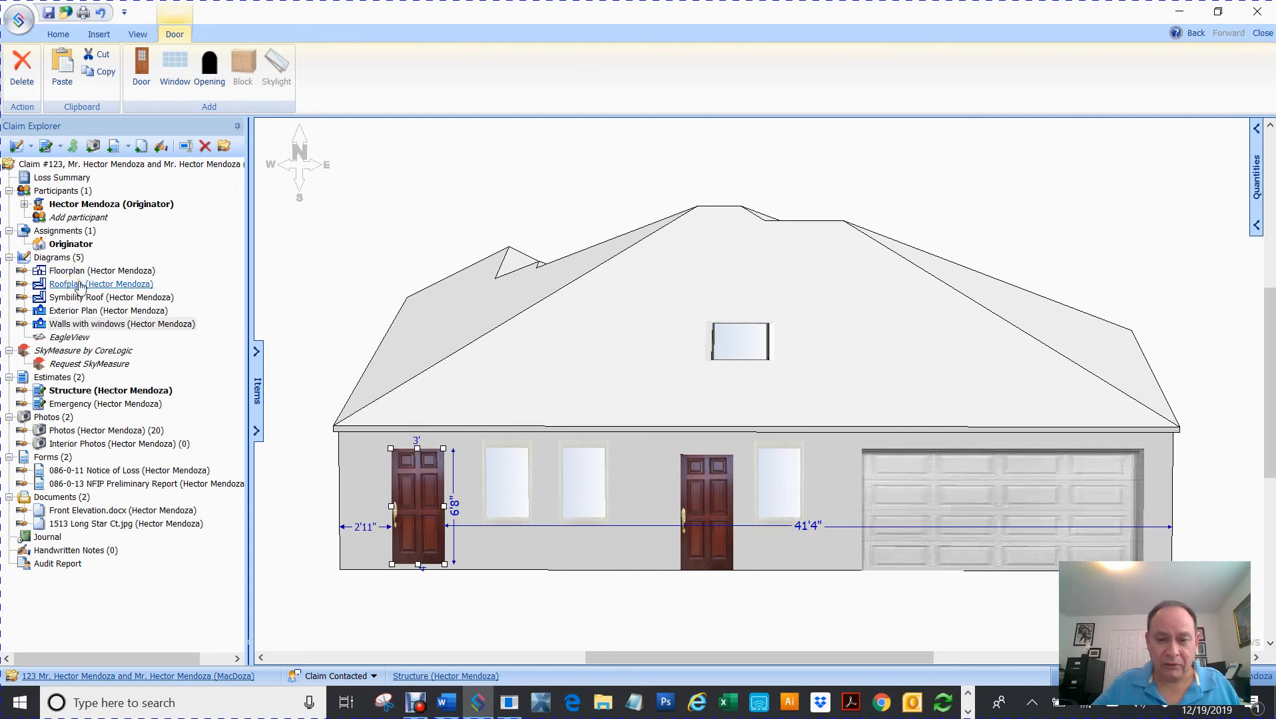
click(498, 399)
drag(498, 398, 806, 379)
- Add a copy of the side-wall window 7'5" from the wall's right end
click(672, 483)
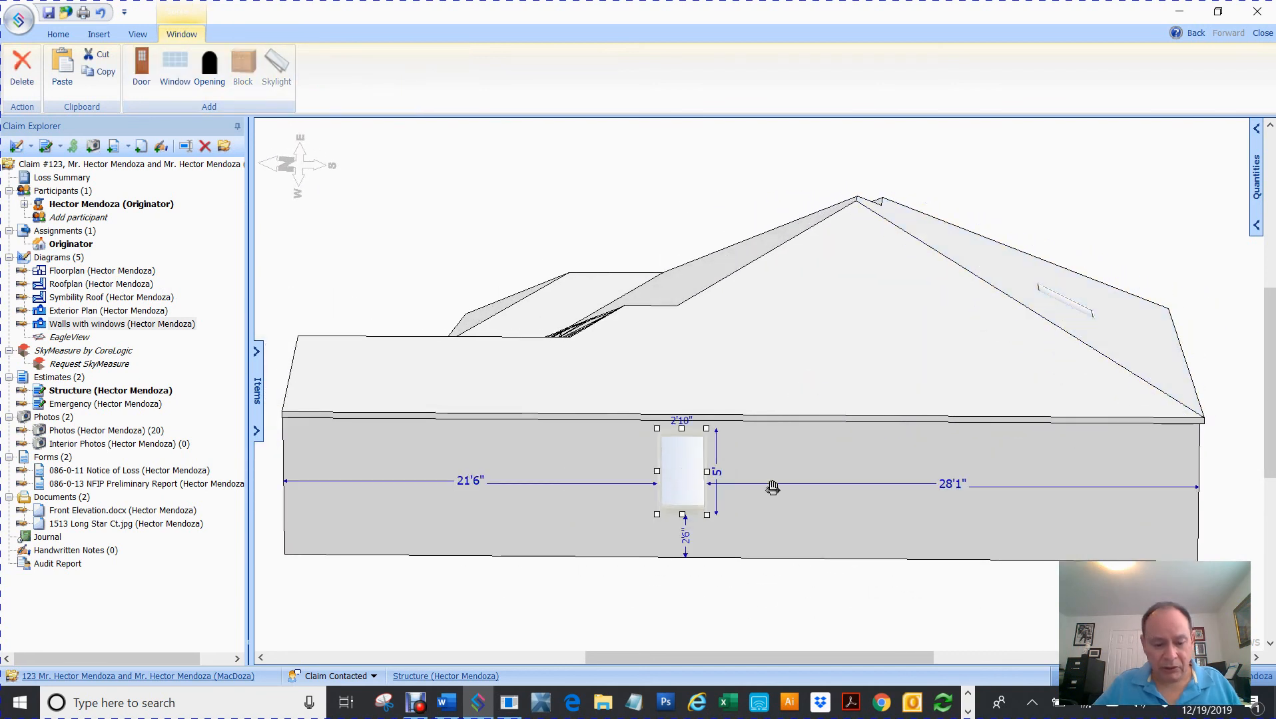
drag(832, 485, 1047, 475)
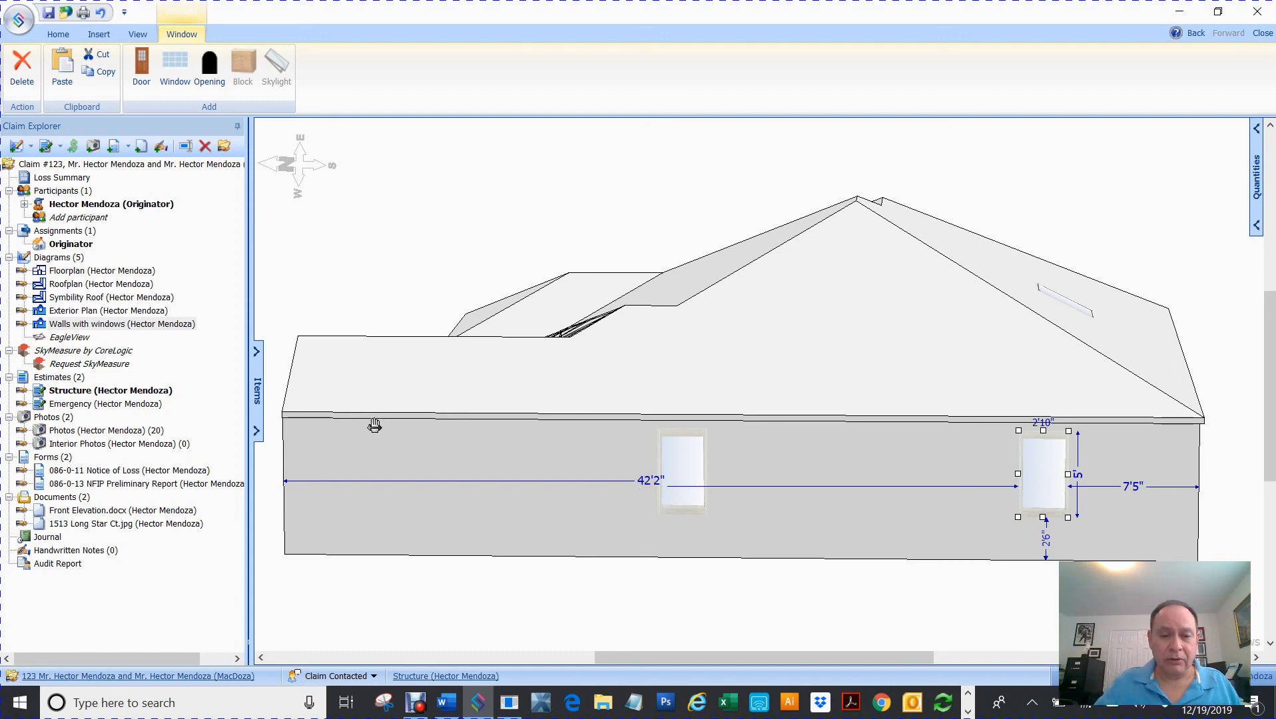
scroll(374, 425, down, 2)
drag(746, 656, 680, 643)
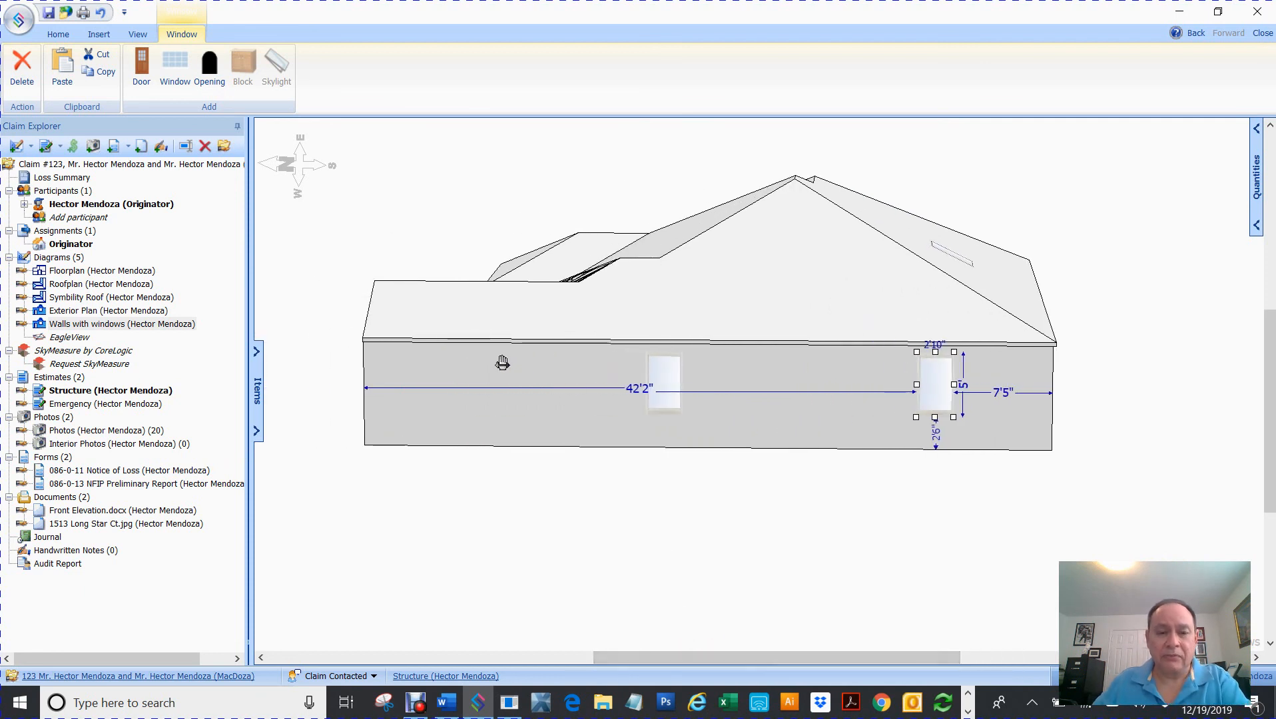
click(553, 367)
drag(553, 367, 859, 380)
drag(781, 405, 869, 346)
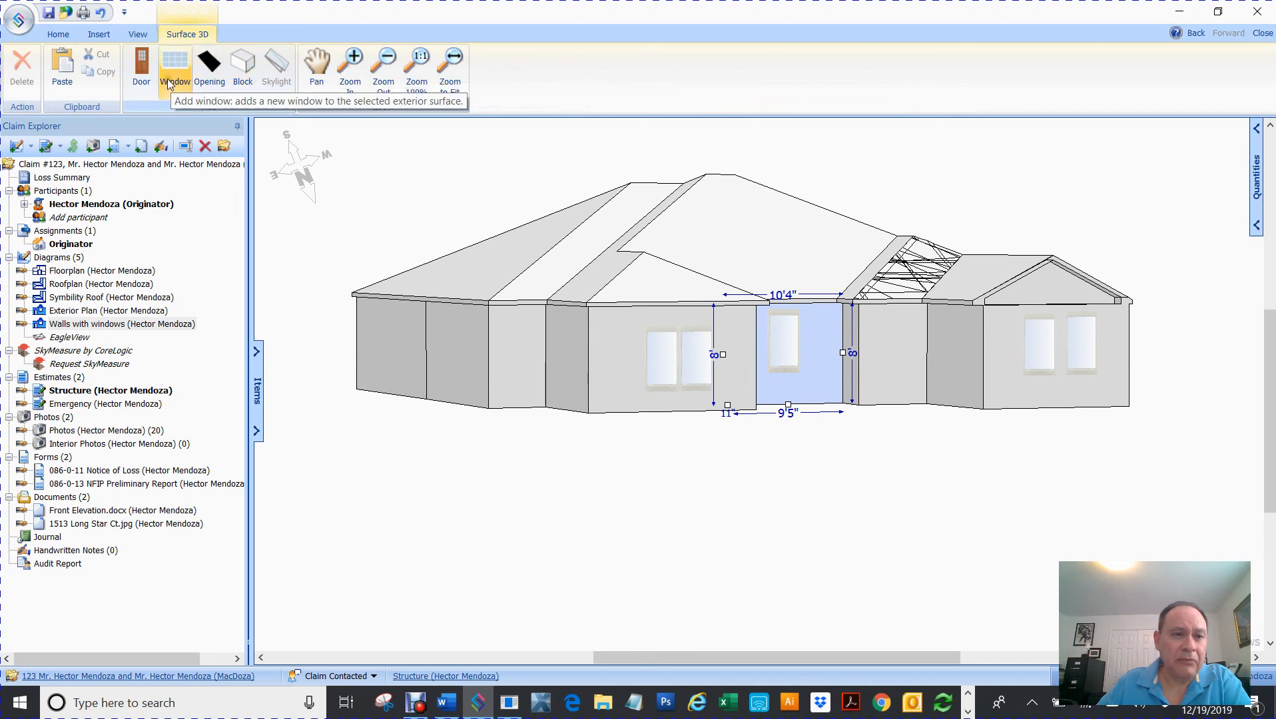
- Try a window and door on the side walls, delete both, and face the house front again
click(316, 67)
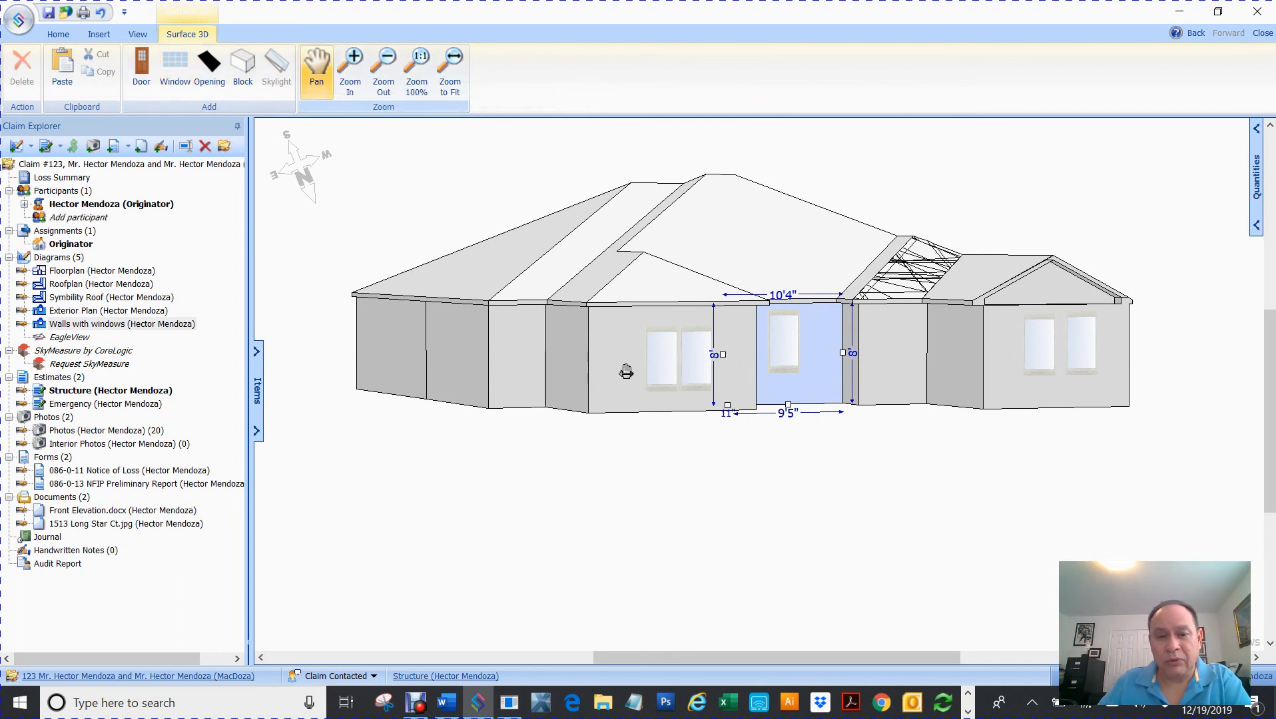
drag(419, 373, 655, 390)
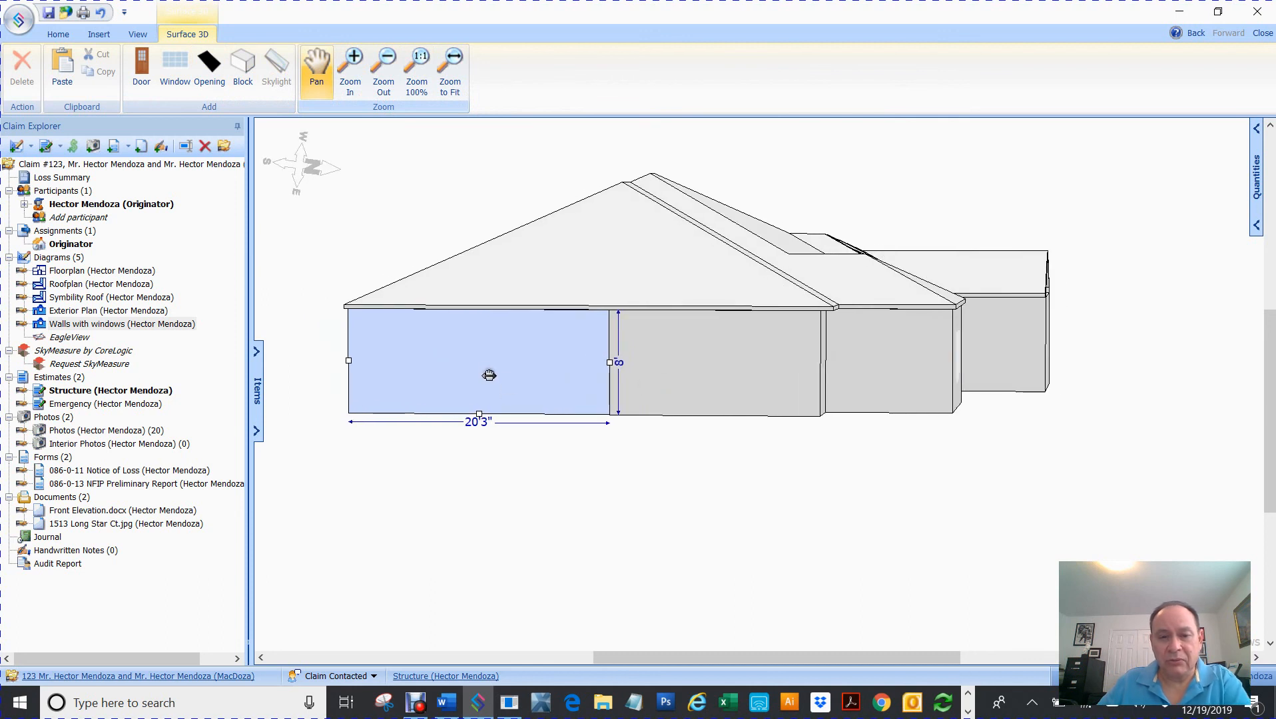
click(166, 64)
click(466, 370)
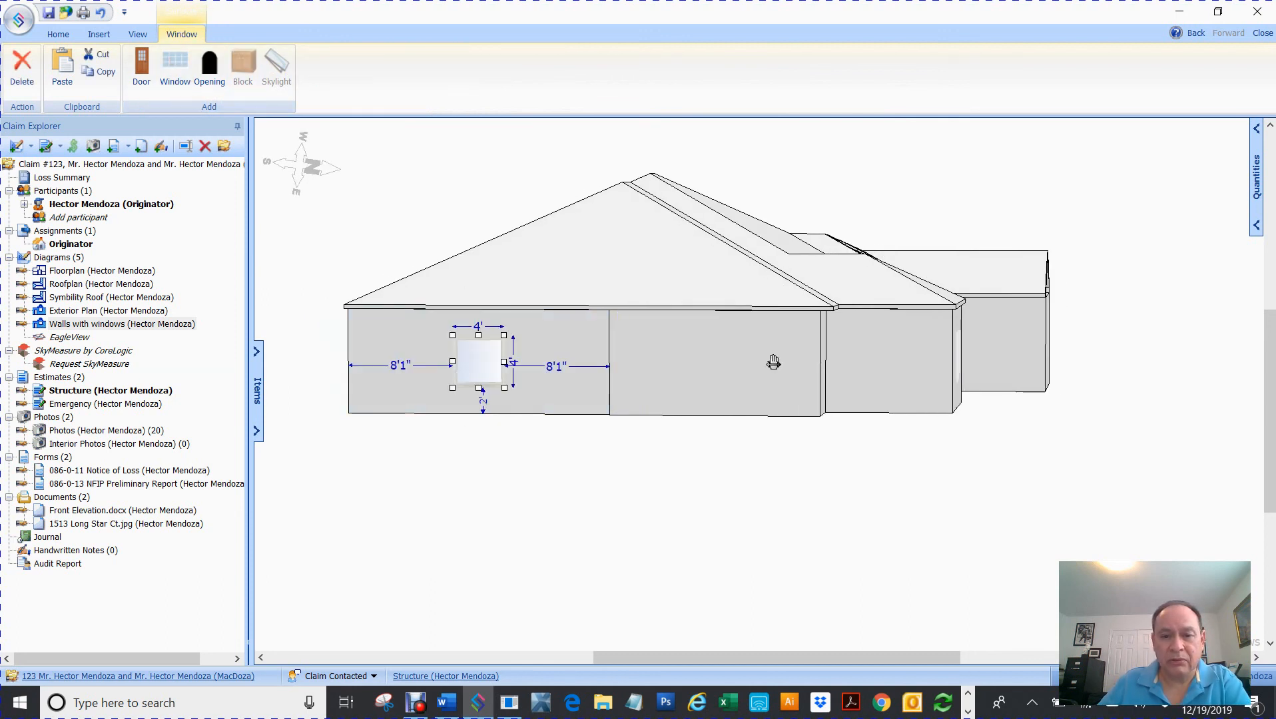
click(723, 357)
click(133, 57)
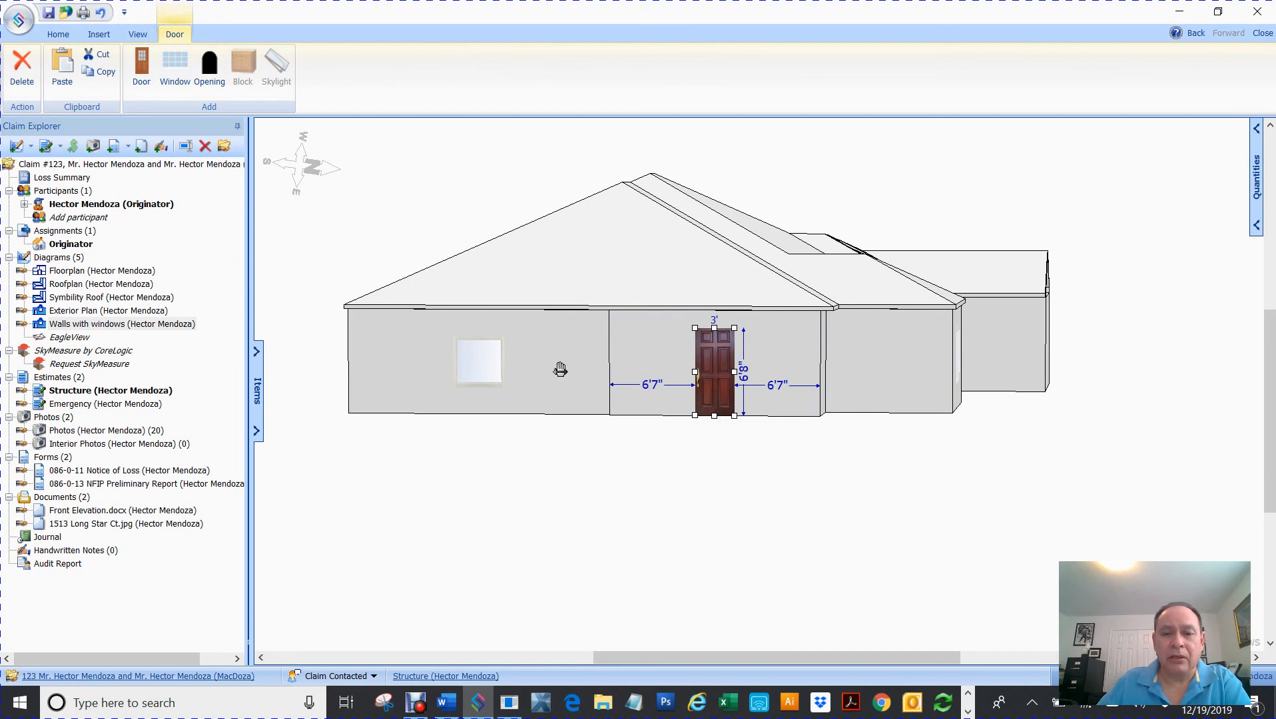
click(18, 65)
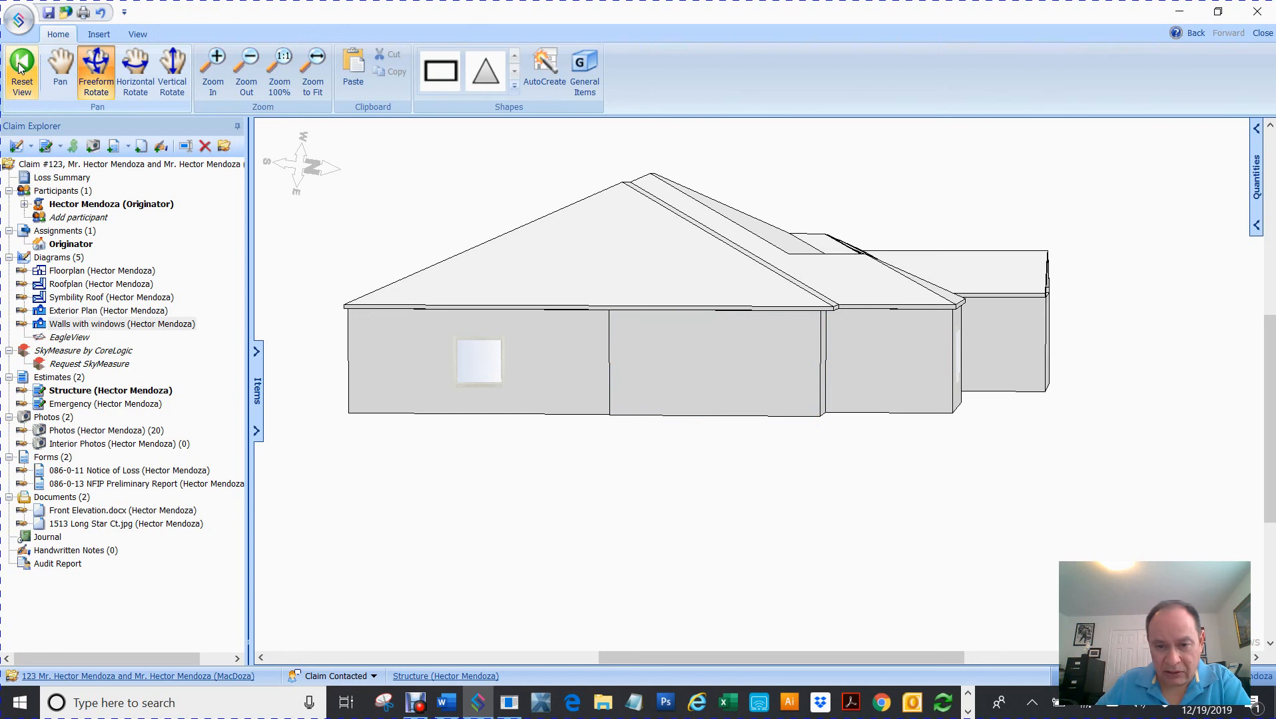
click(489, 366)
key(Delete)
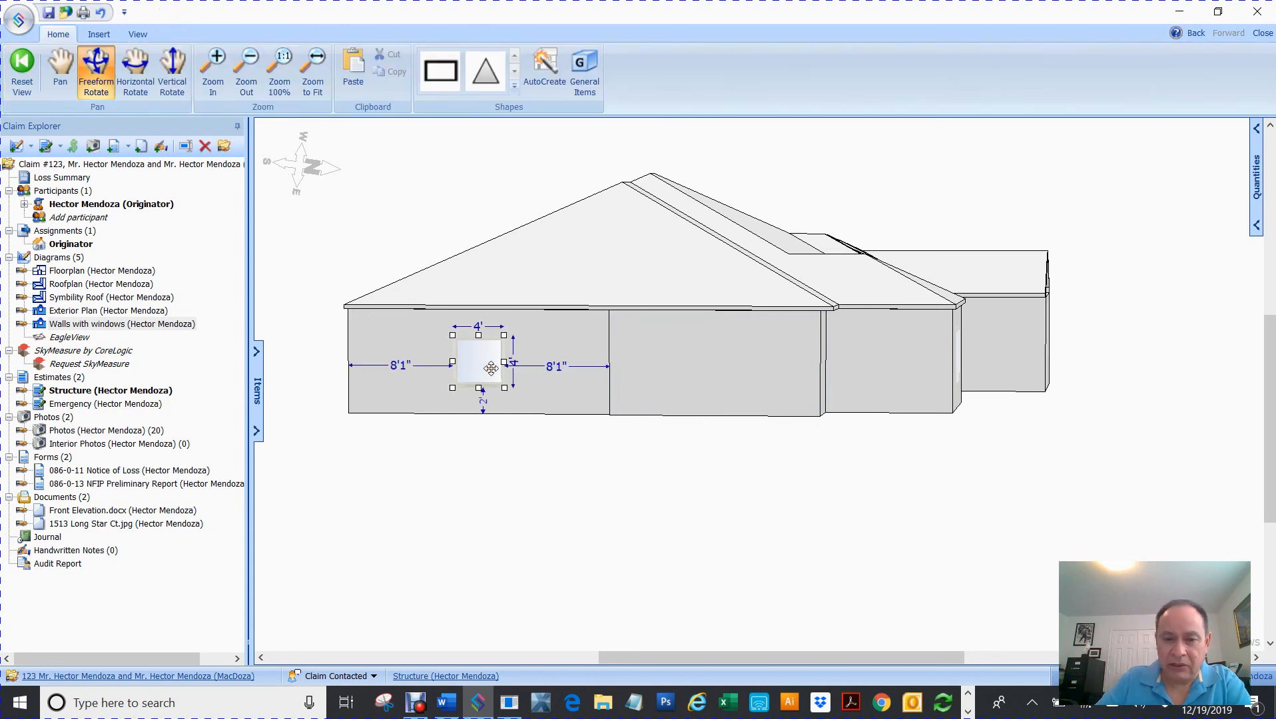
drag(491, 368, 829, 368)
- Delete the extra left door and remove the two windows from the front wall
click(435, 363)
key(Delete)
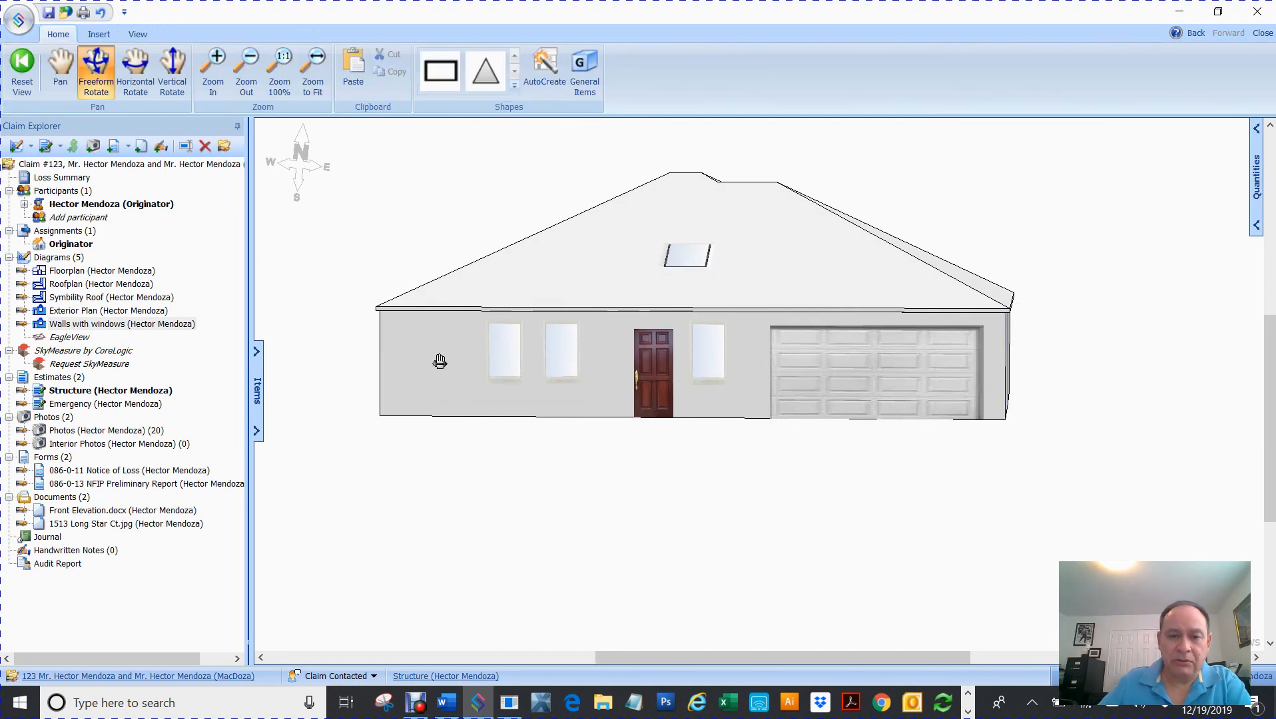
click(507, 350)
click(15, 63)
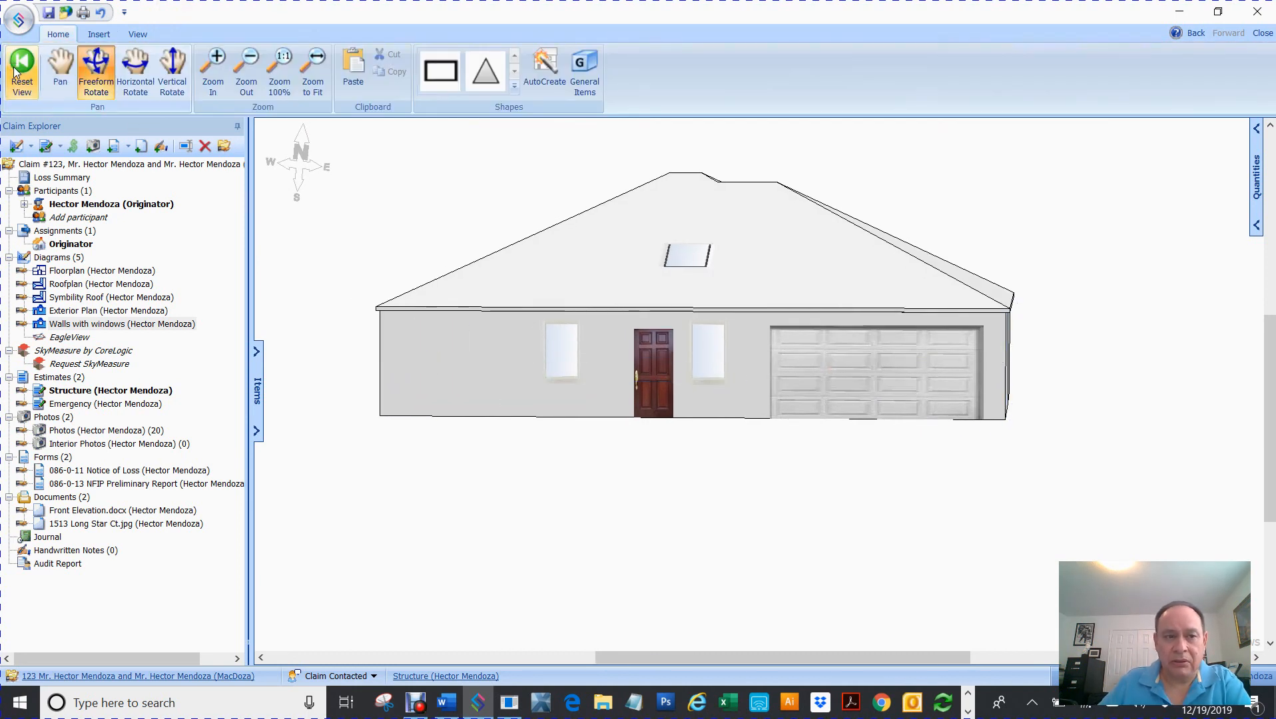
click(559, 352)
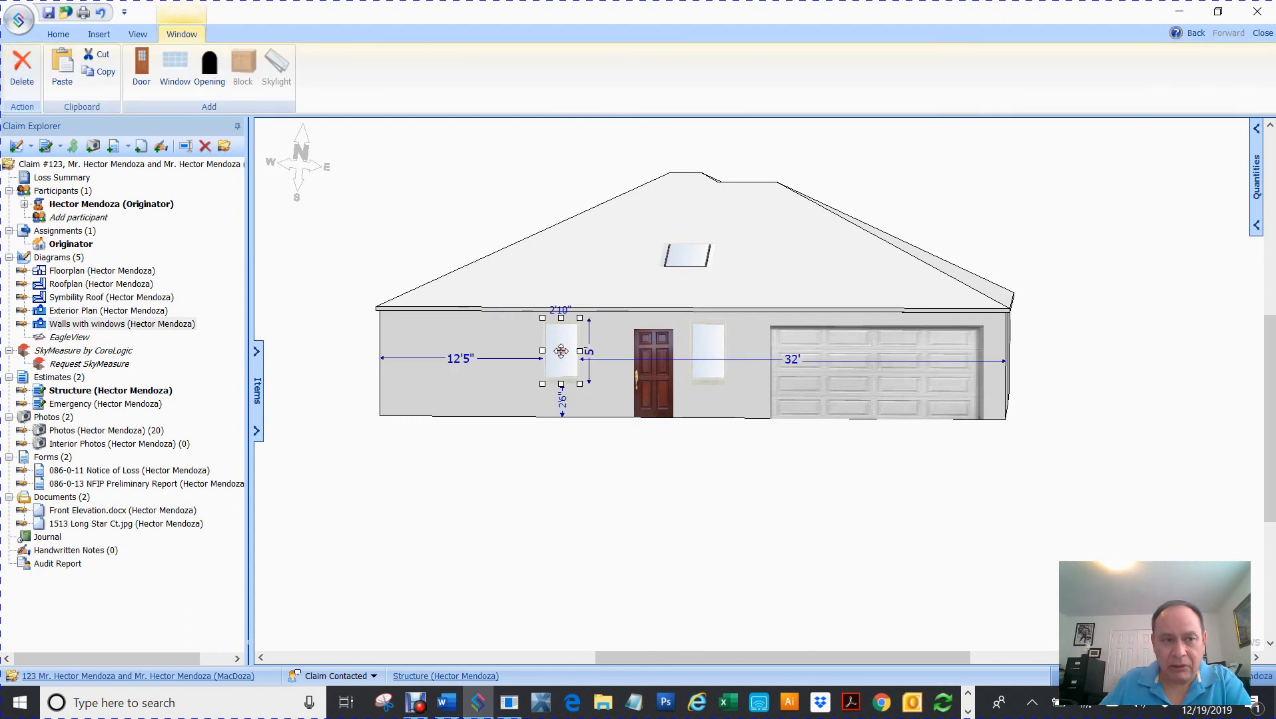
click(111, 54)
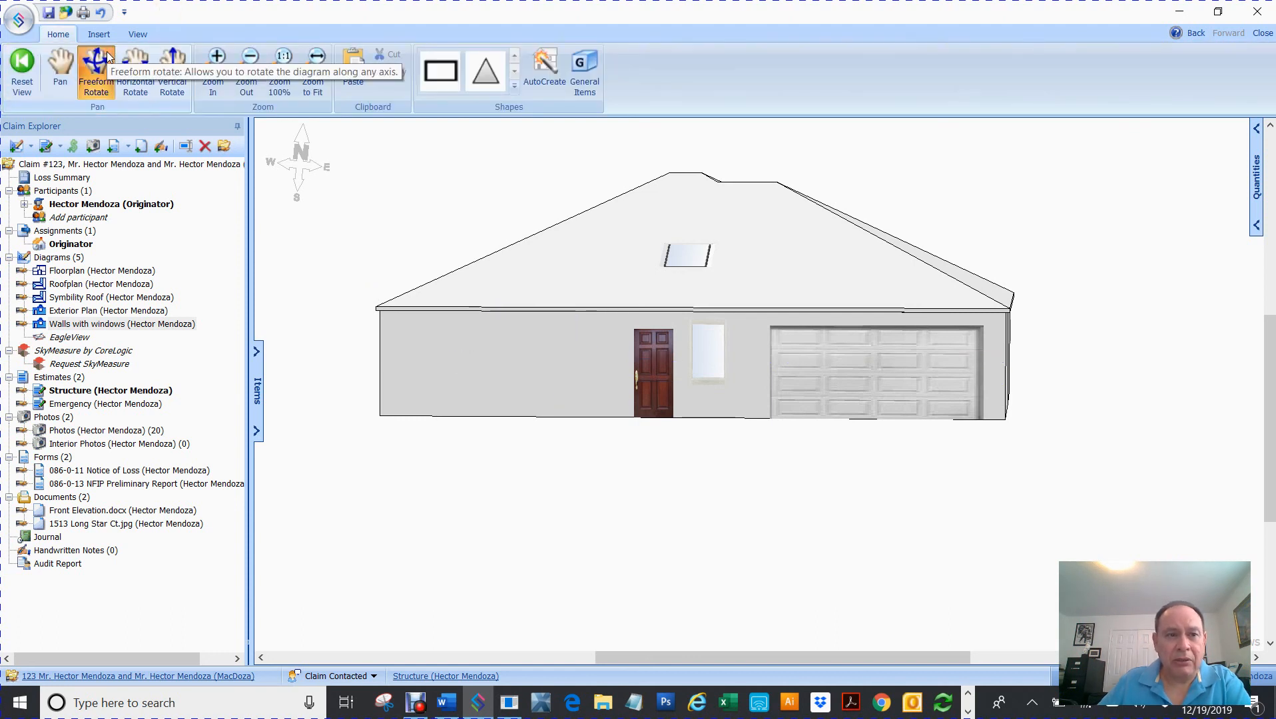
- Paste a copy of the front door 7'11" from the front wall's left end
click(653, 366)
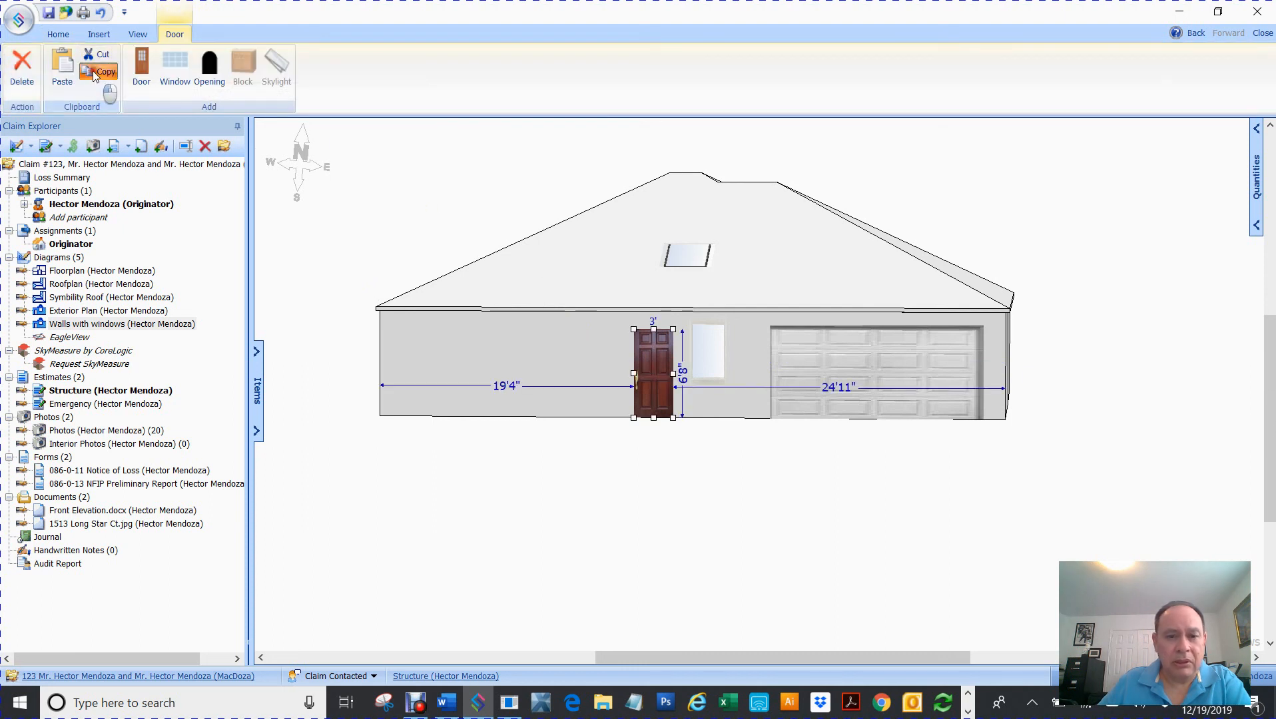
click(58, 61)
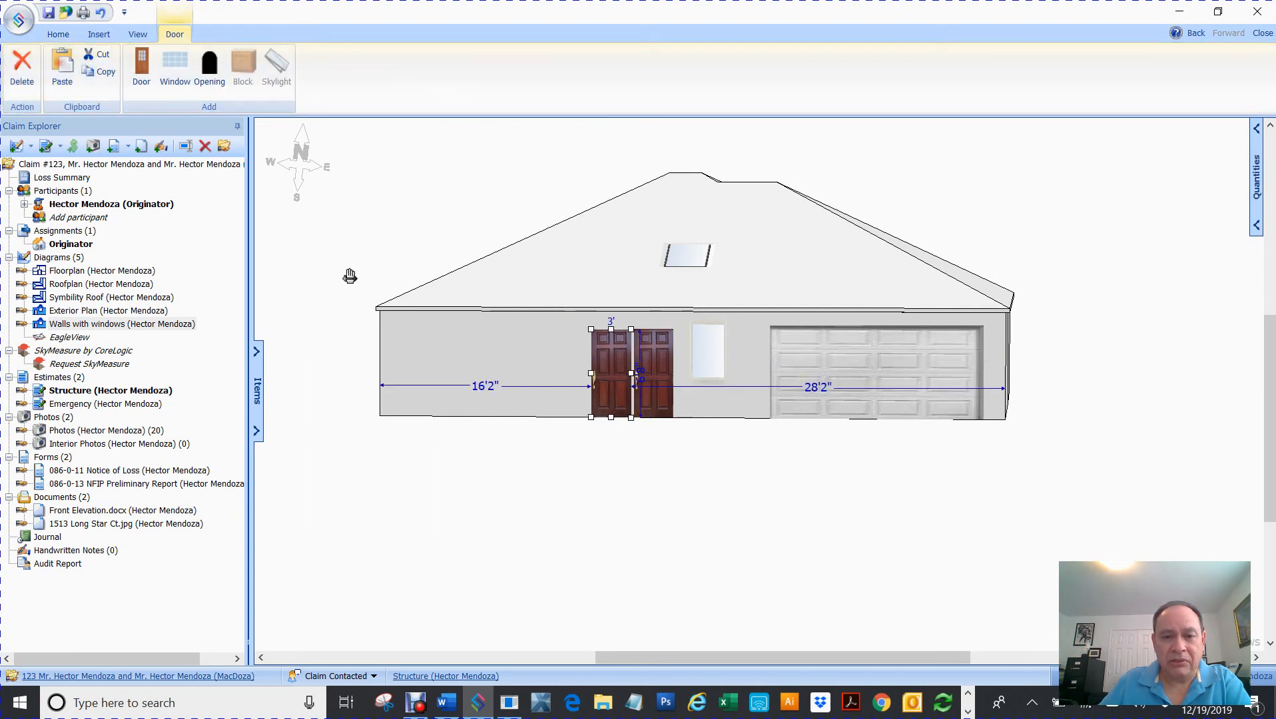
click(508, 348)
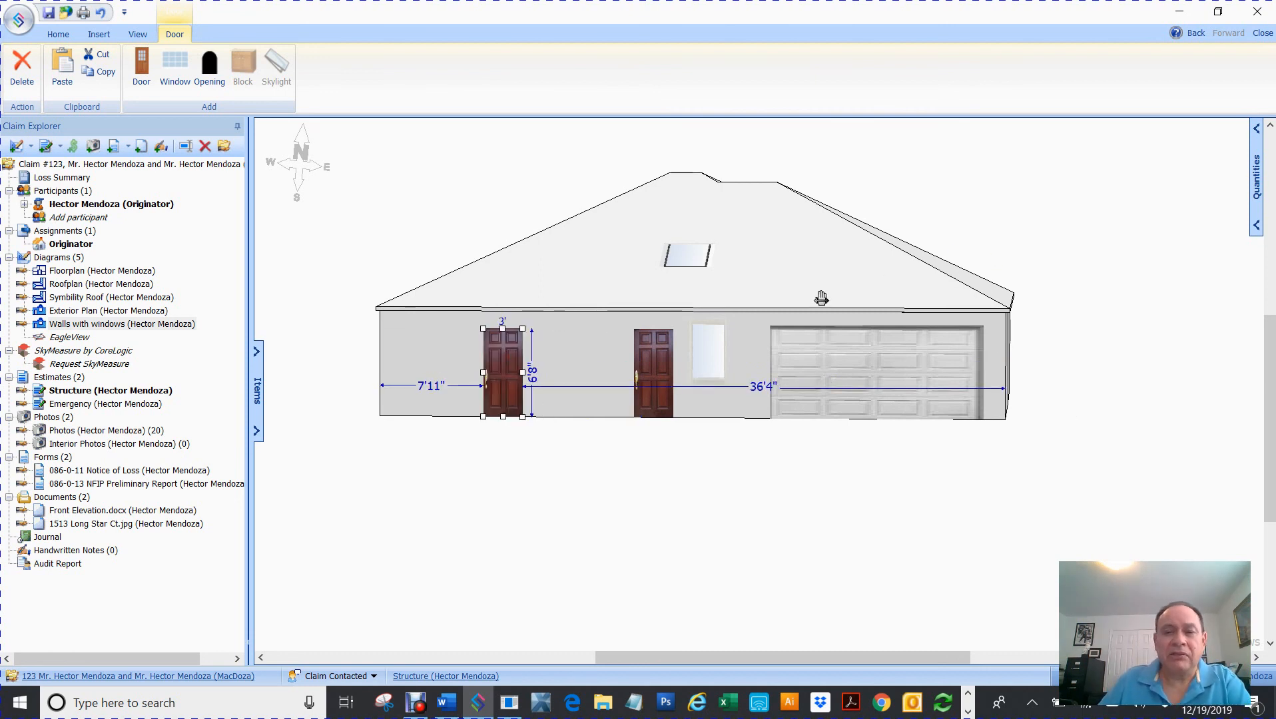
drag(828, 286, 462, 295)
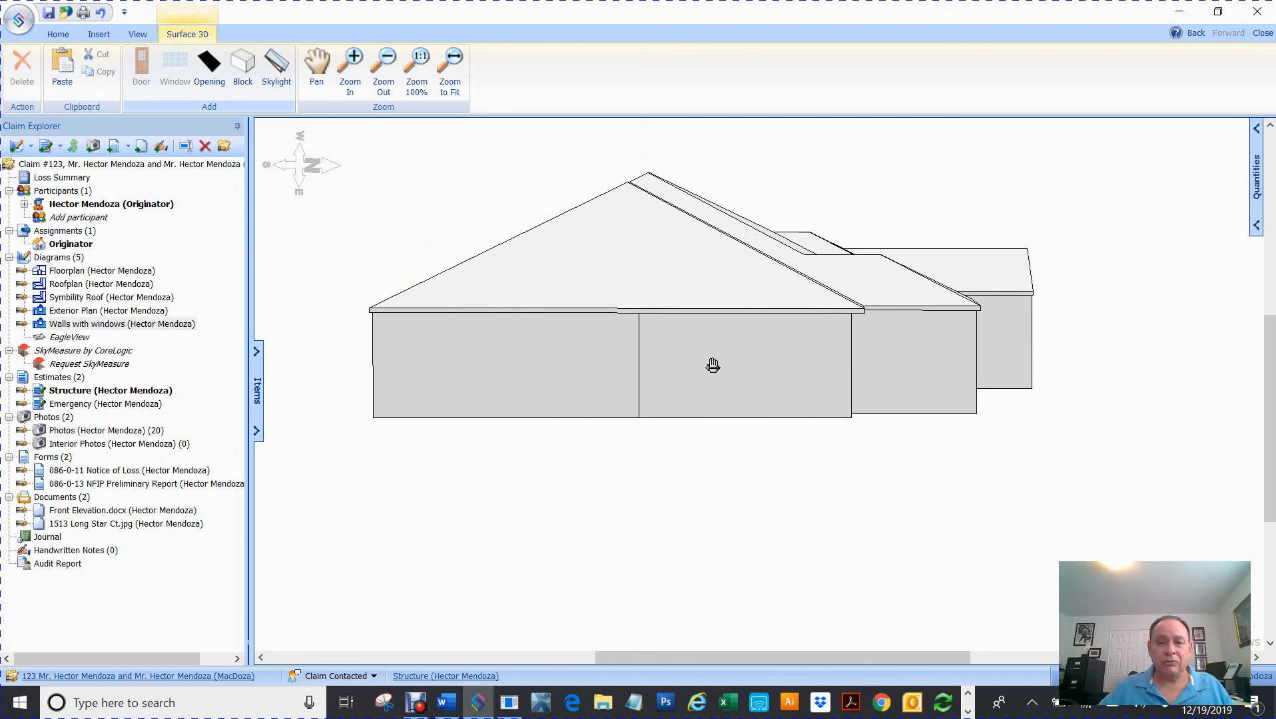
drag(615, 358, 989, 462)
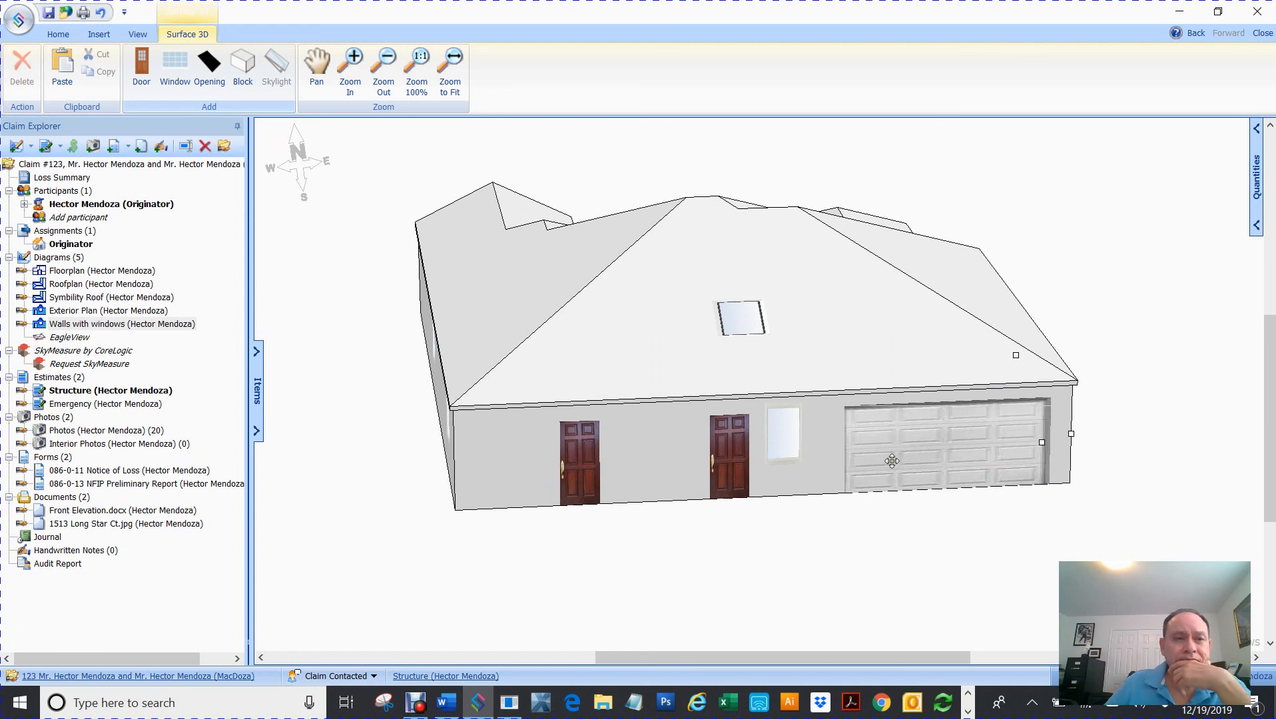
click(145, 34)
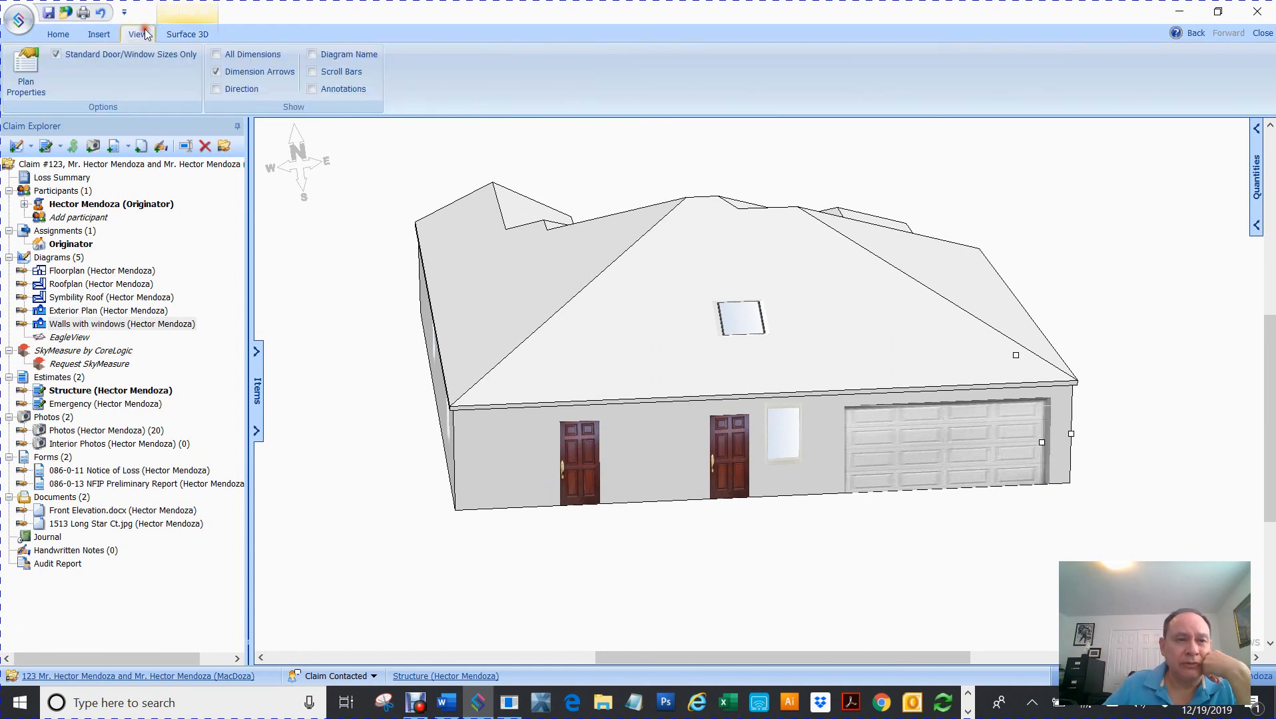
click(102, 36)
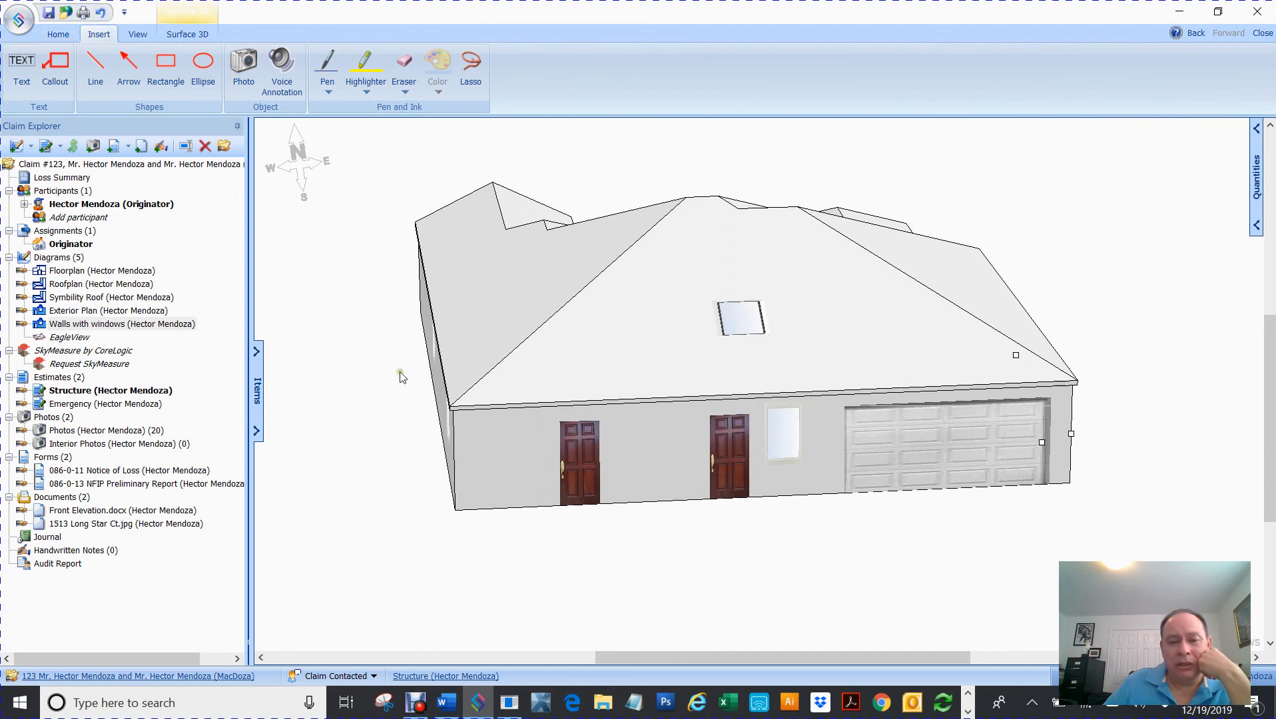
drag(514, 319, 848, 353)
scroll(659, 322, up, 3)
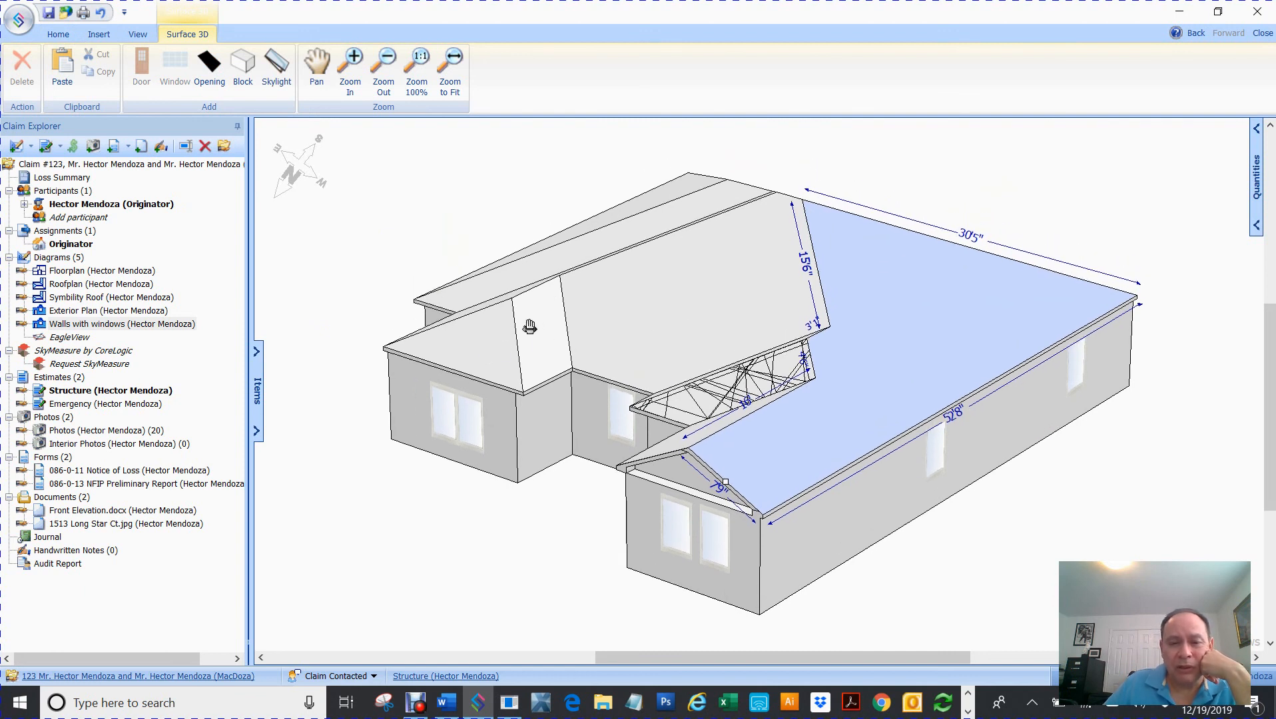
click(547, 341)
click(504, 341)
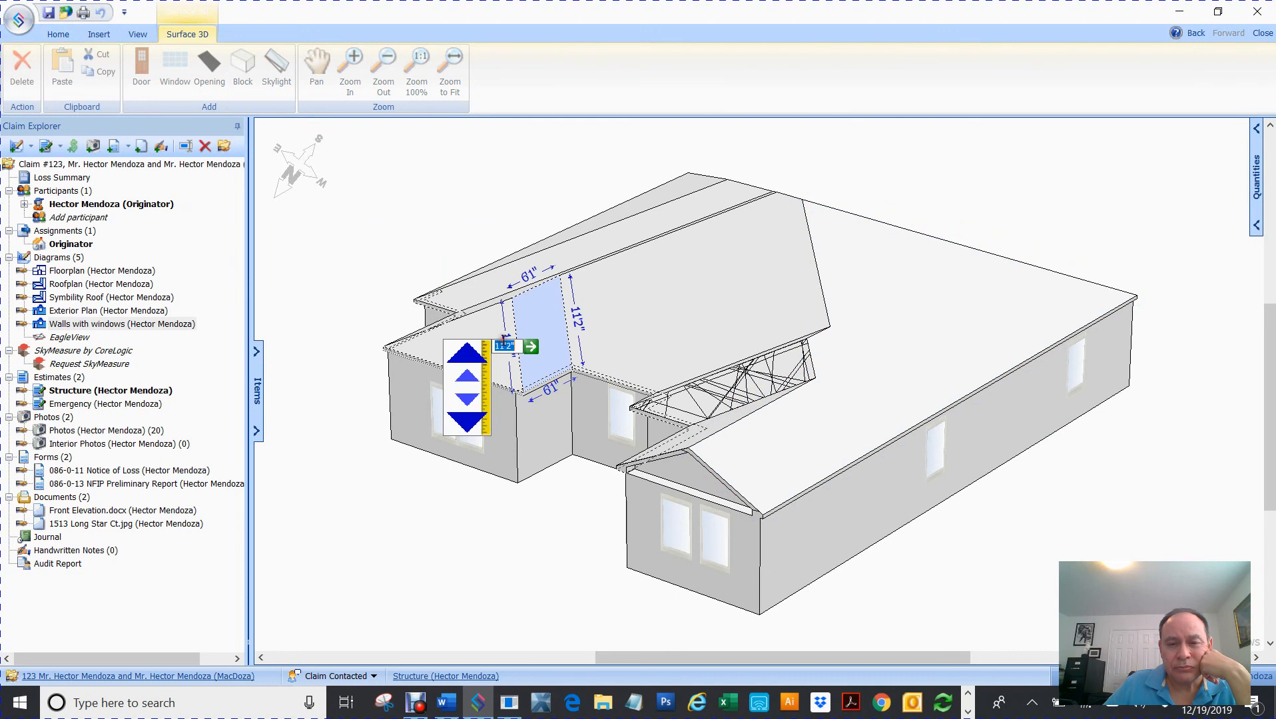
click(542, 312)
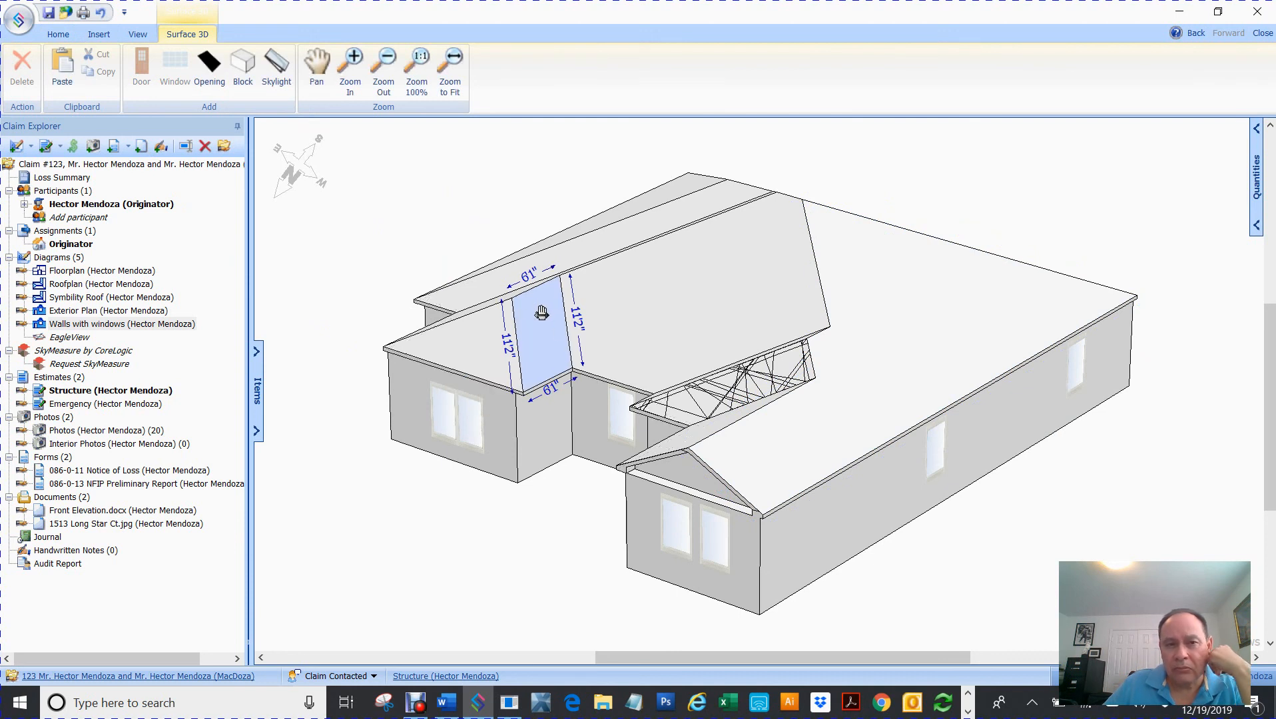
click(485, 332)
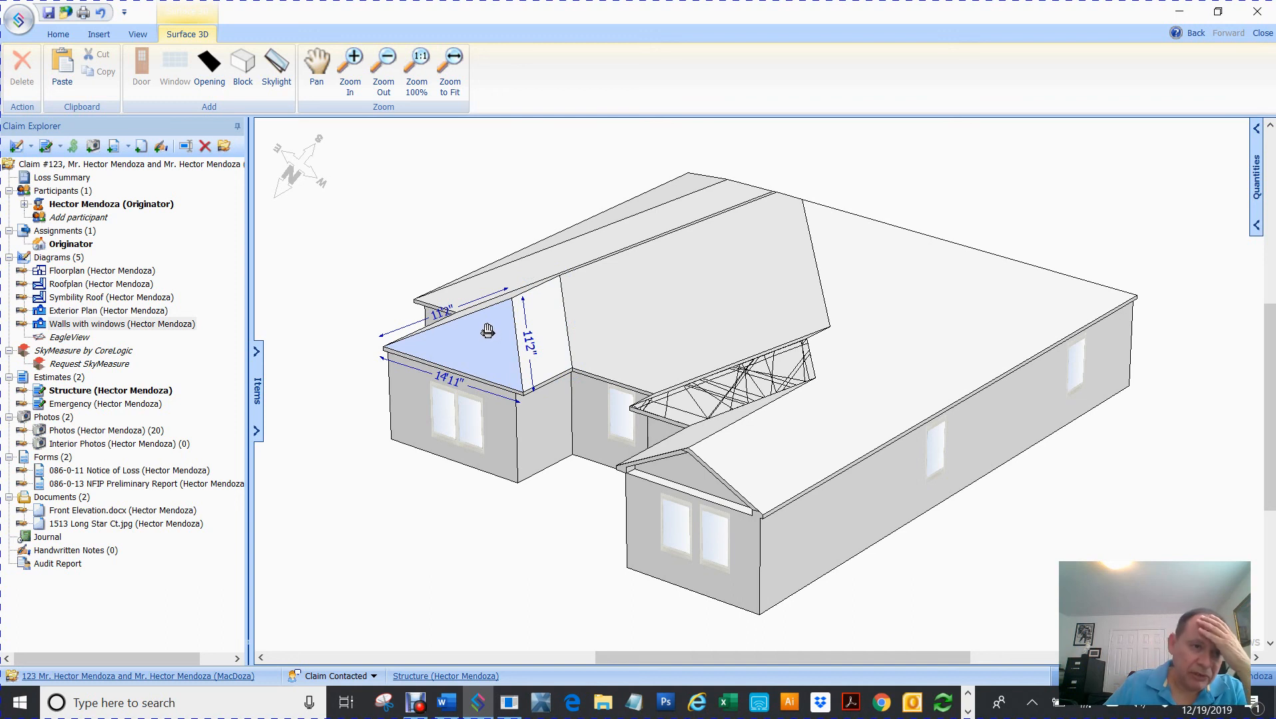
click(378, 222)
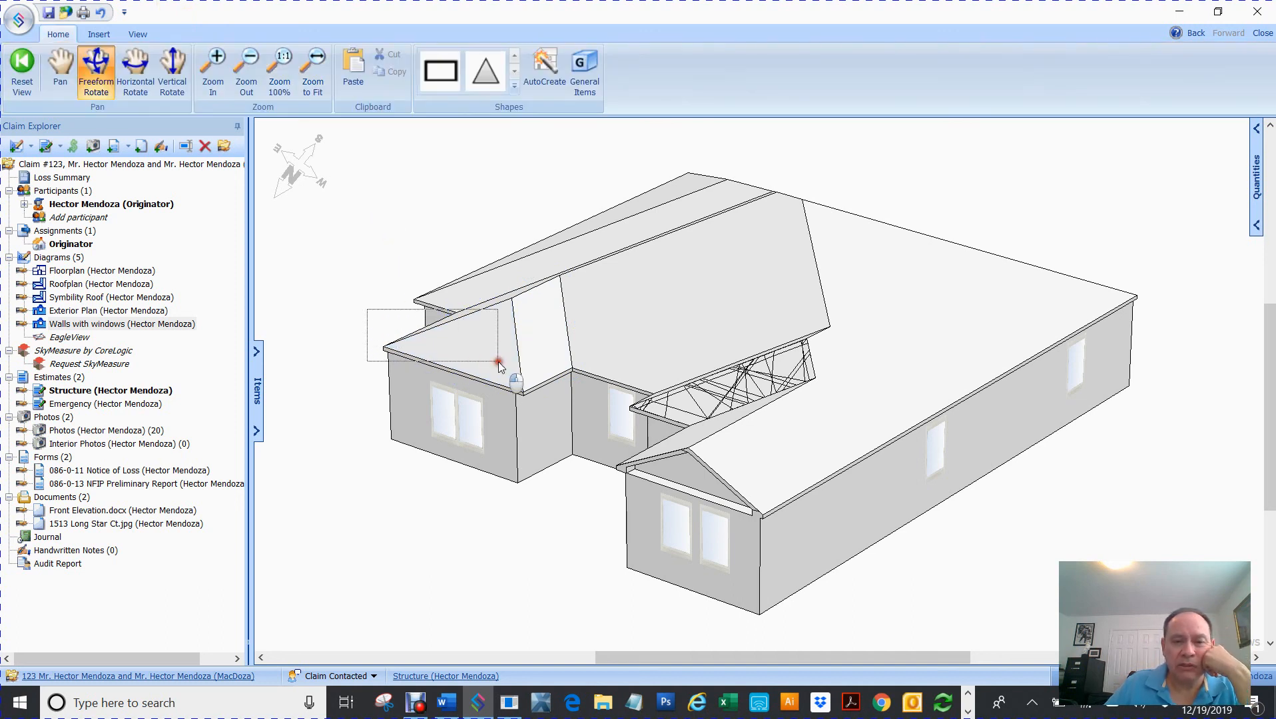
click(412, 351)
click(356, 293)
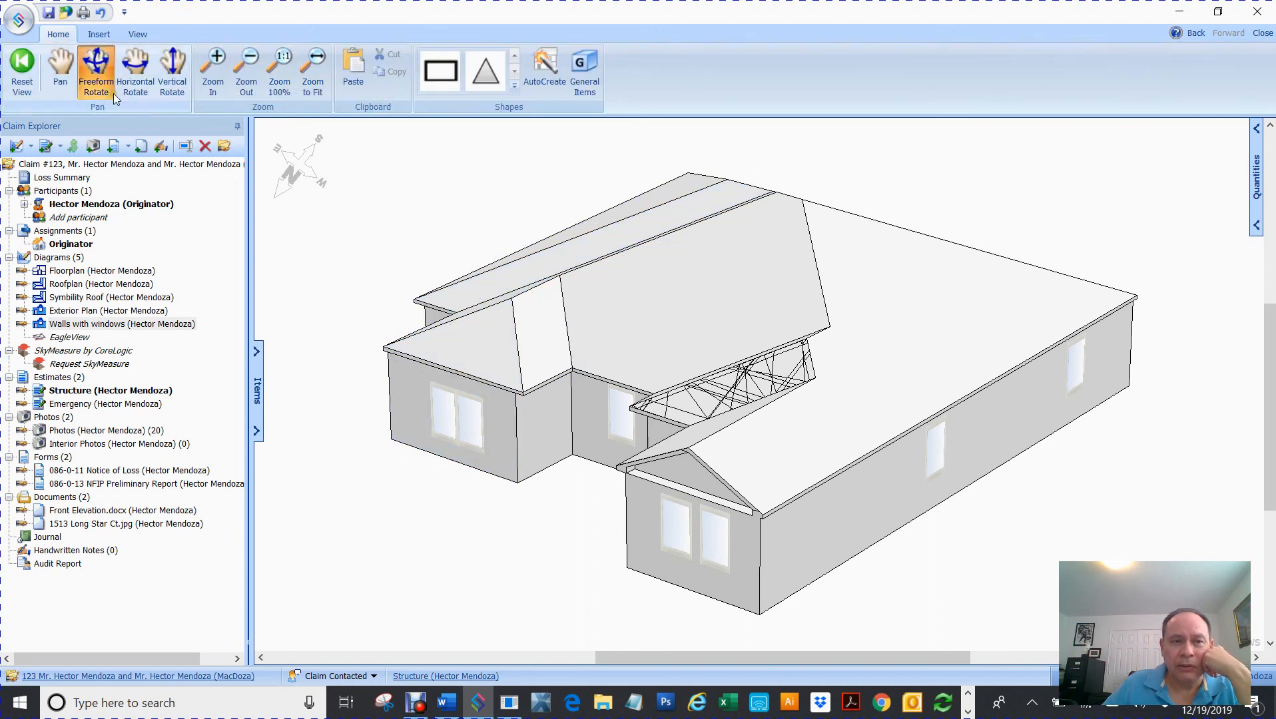
click(95, 65)
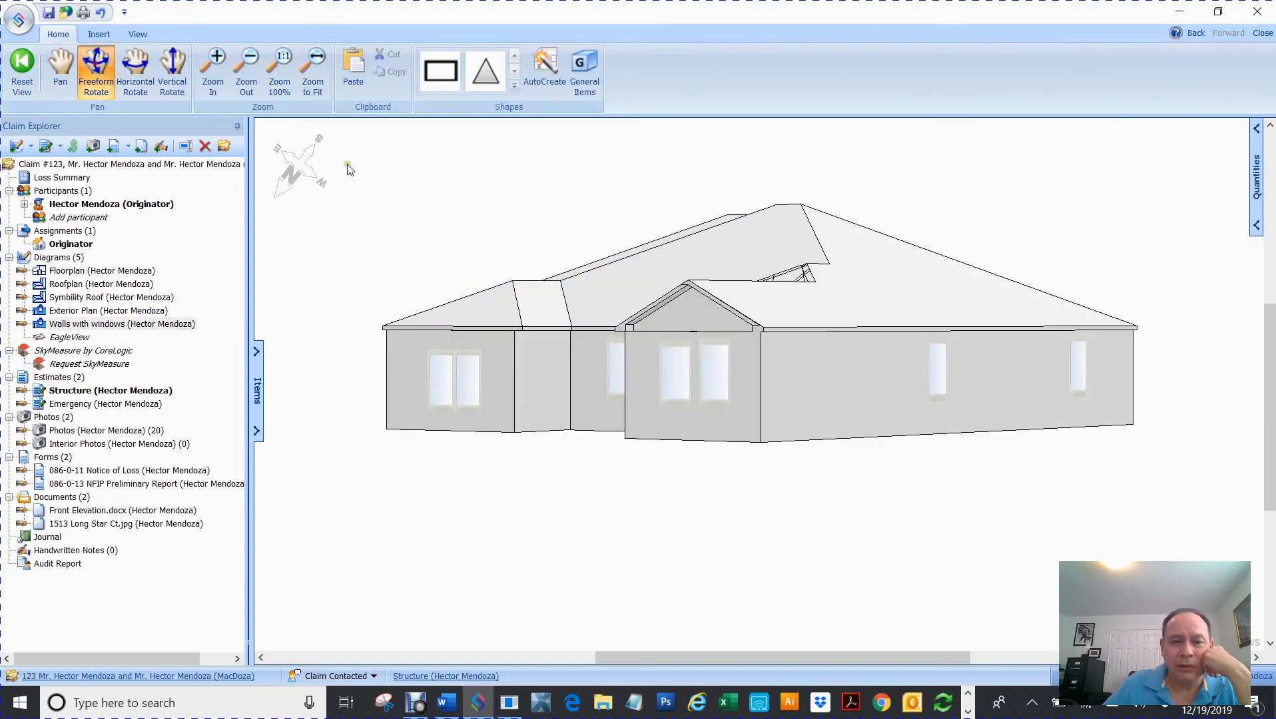
click(478, 315)
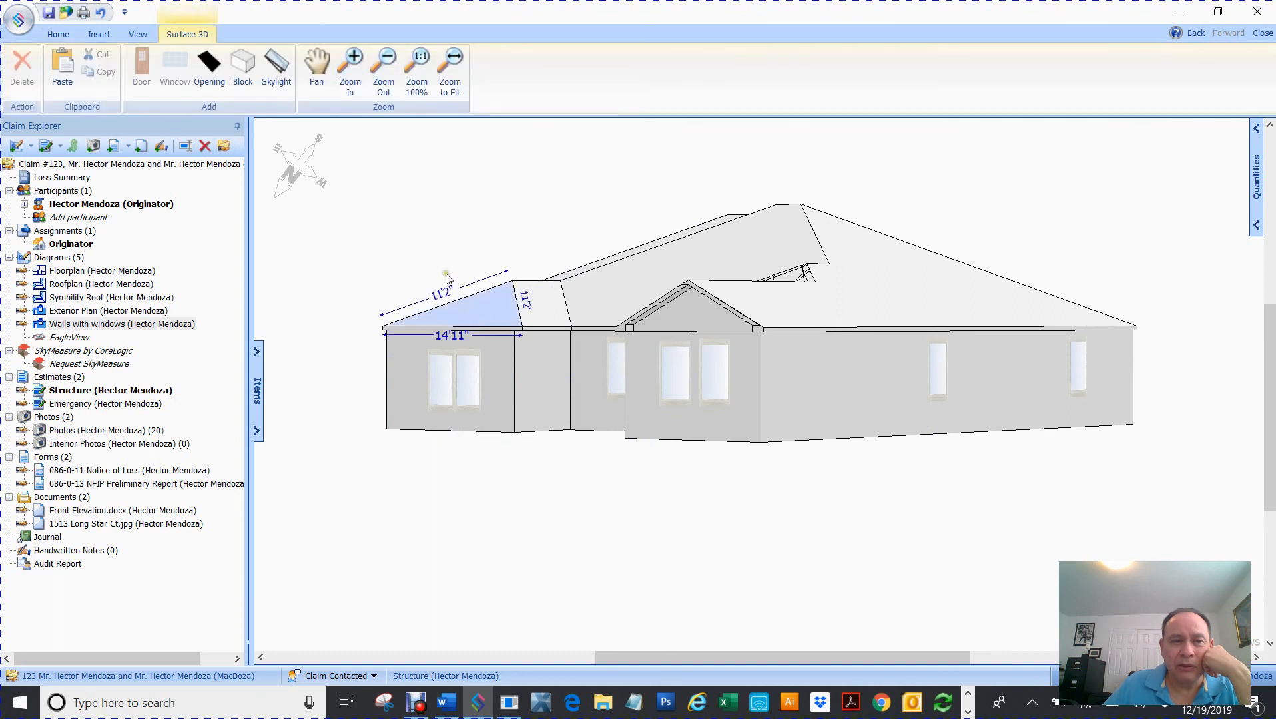
click(476, 237)
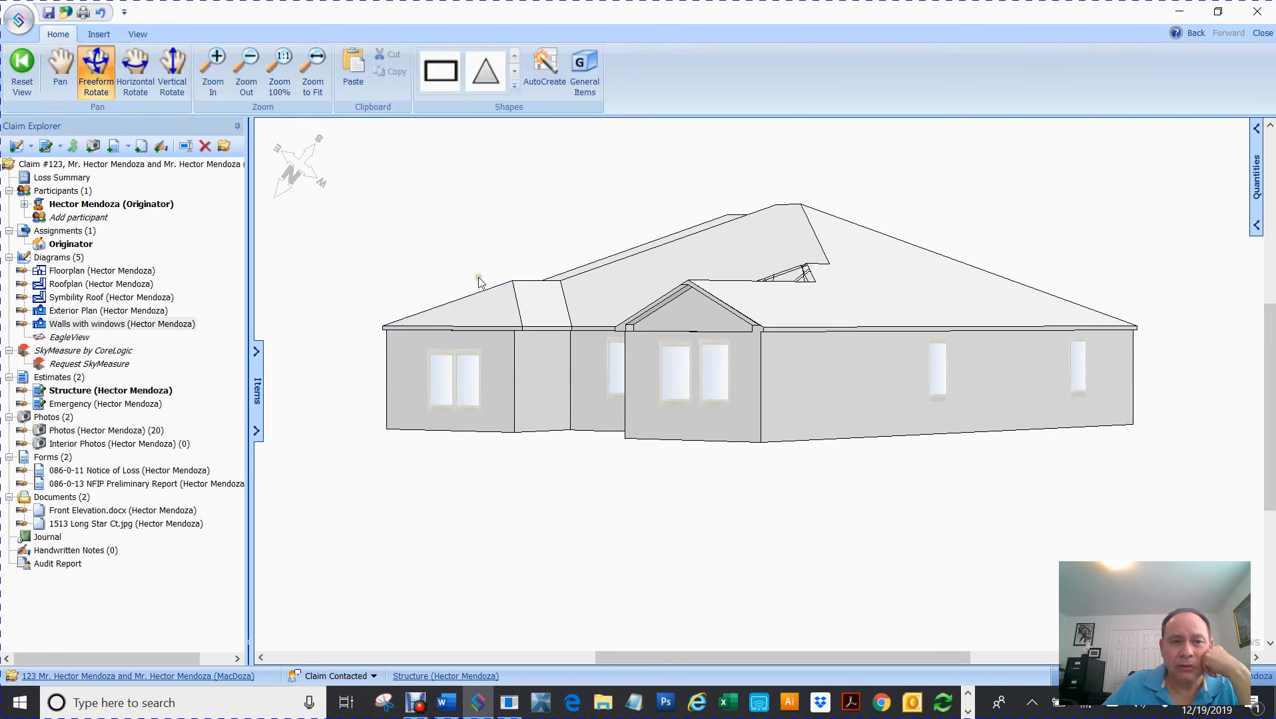
click(498, 325)
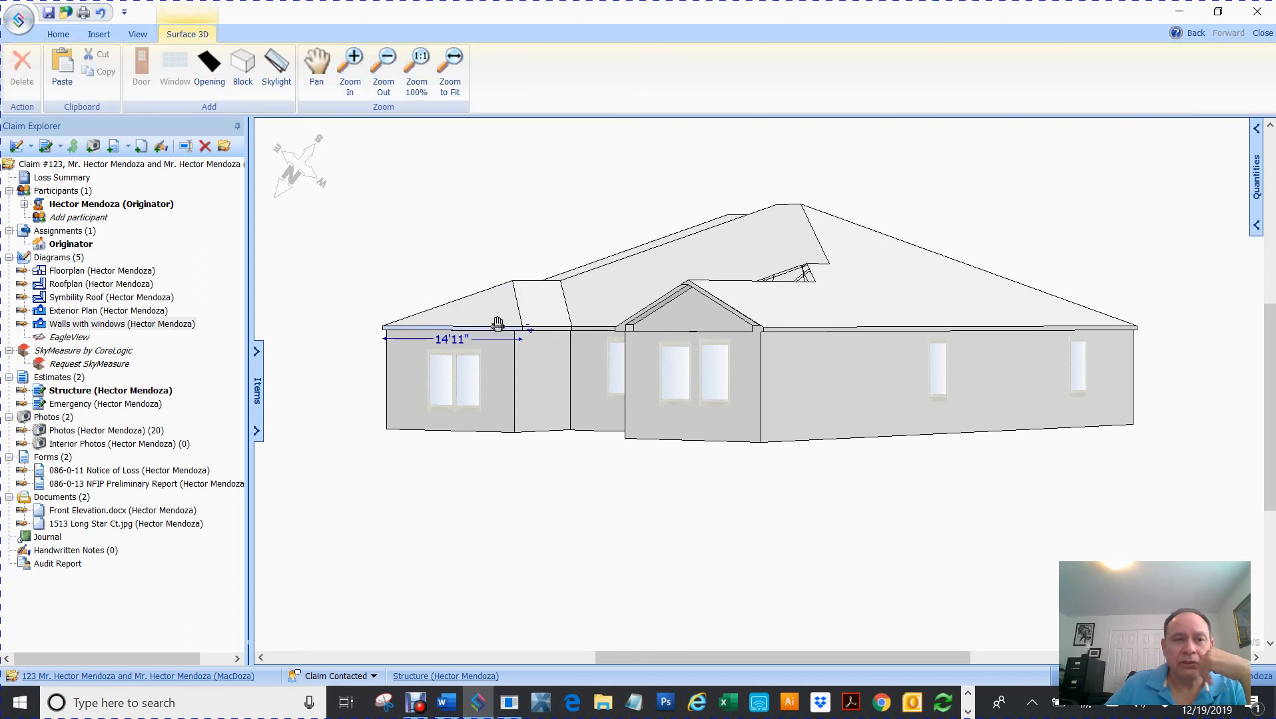
click(456, 249)
click(482, 397)
click(532, 464)
drag(425, 239, 598, 292)
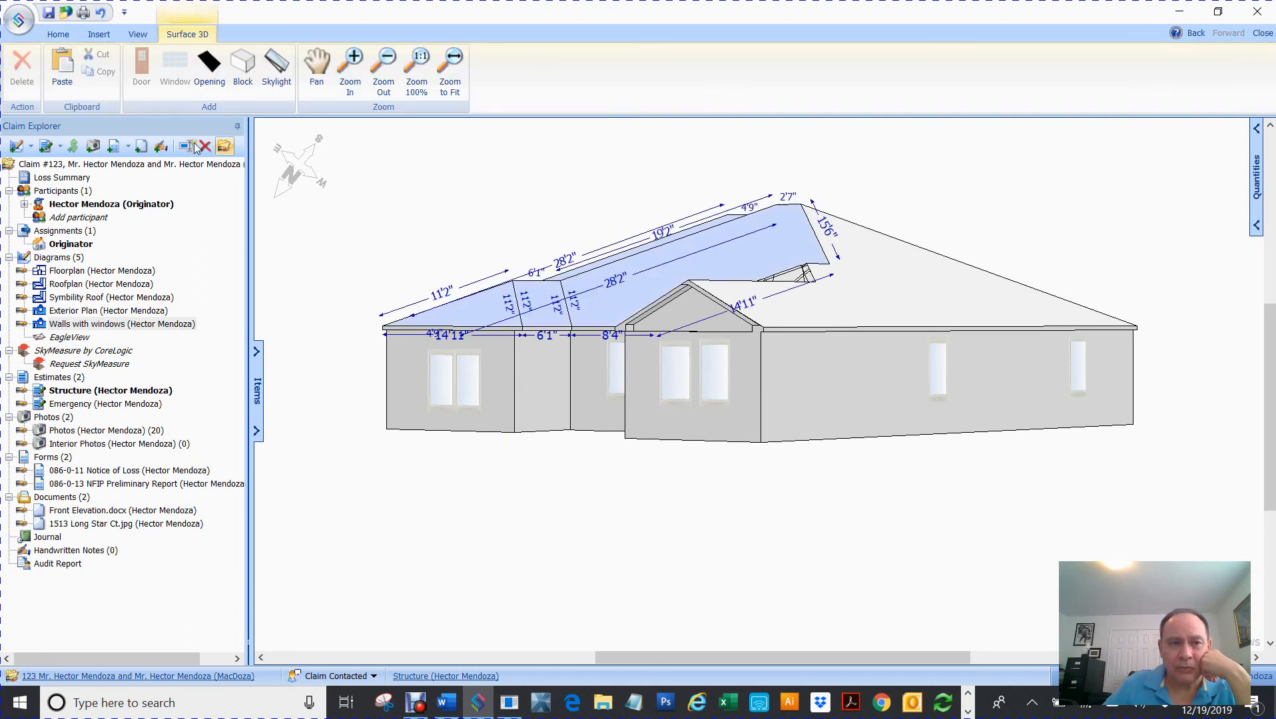
click(459, 215)
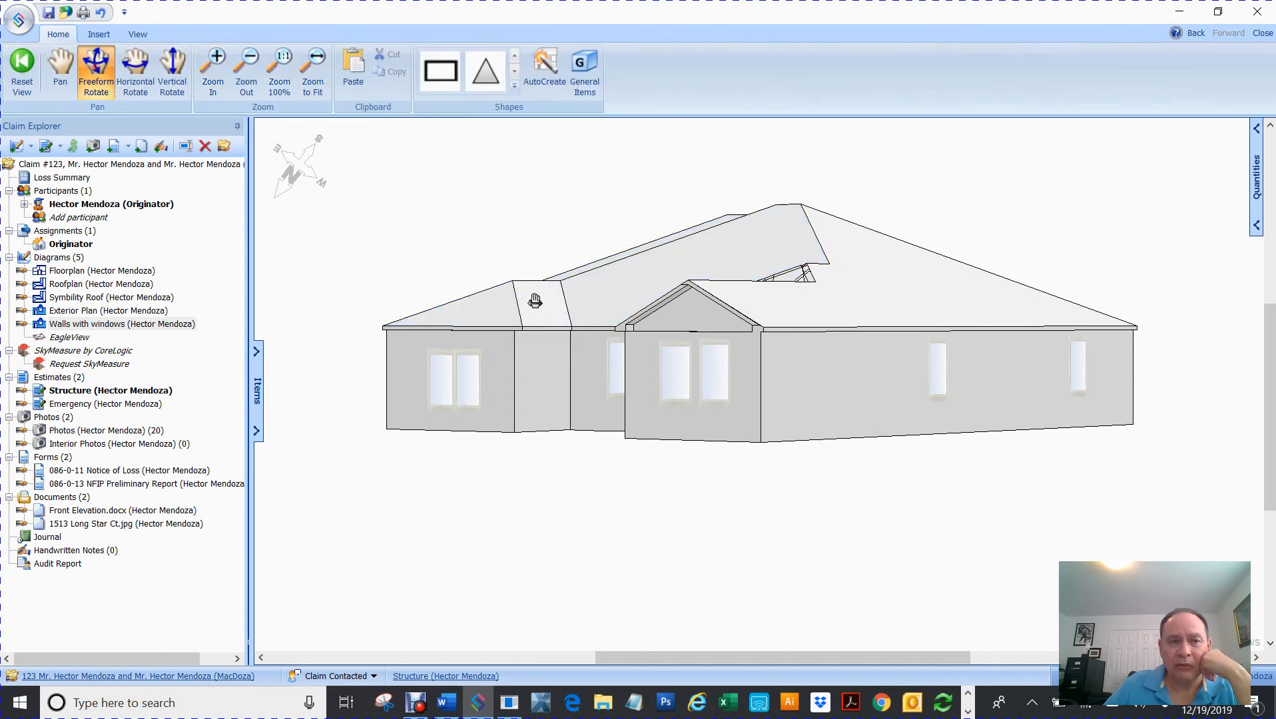
drag(530, 304, 959, 448)
click(634, 334)
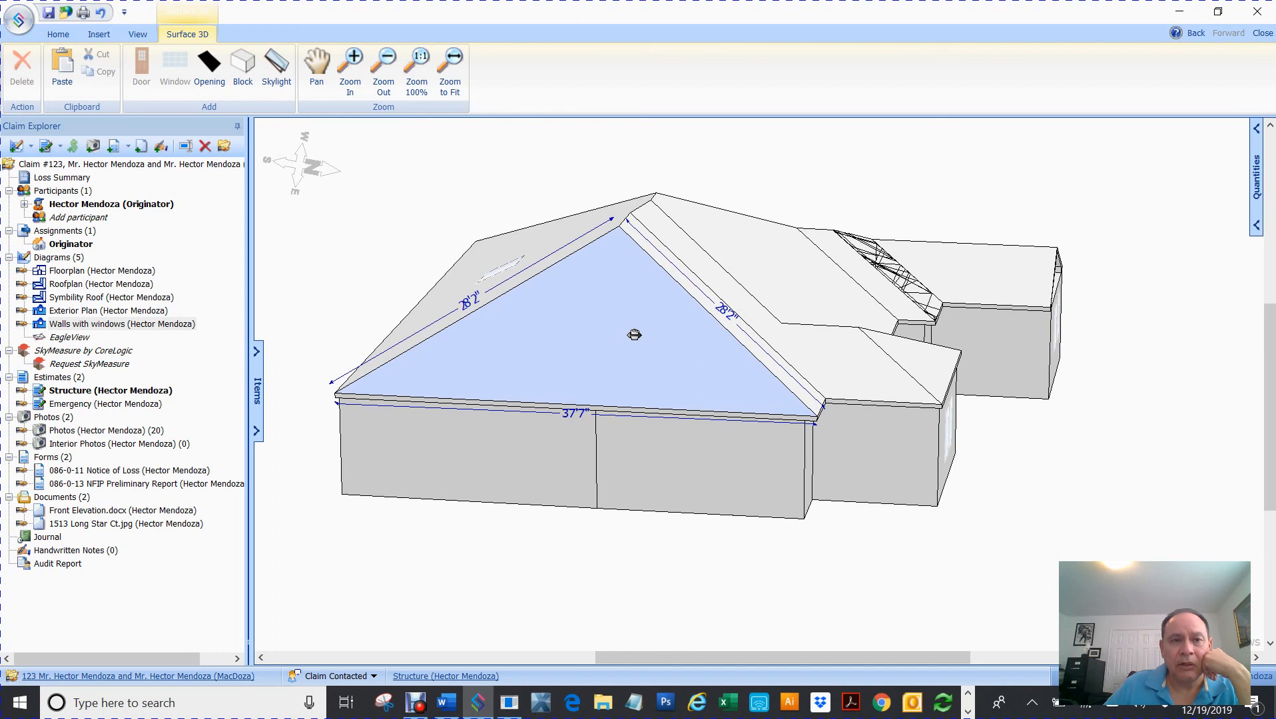
click(430, 202)
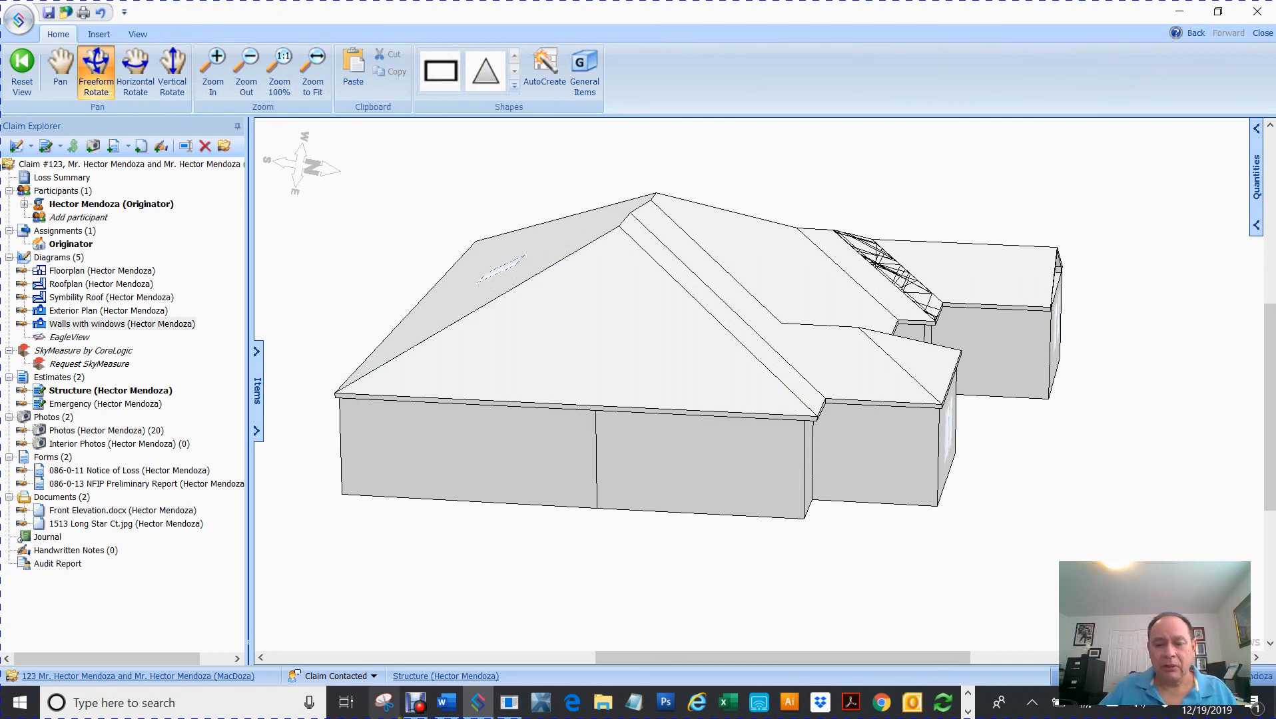
- Show the Debut recorder briefly, then switch to 'Becoming an independent Adjuster.docx' in Word
click(417, 705)
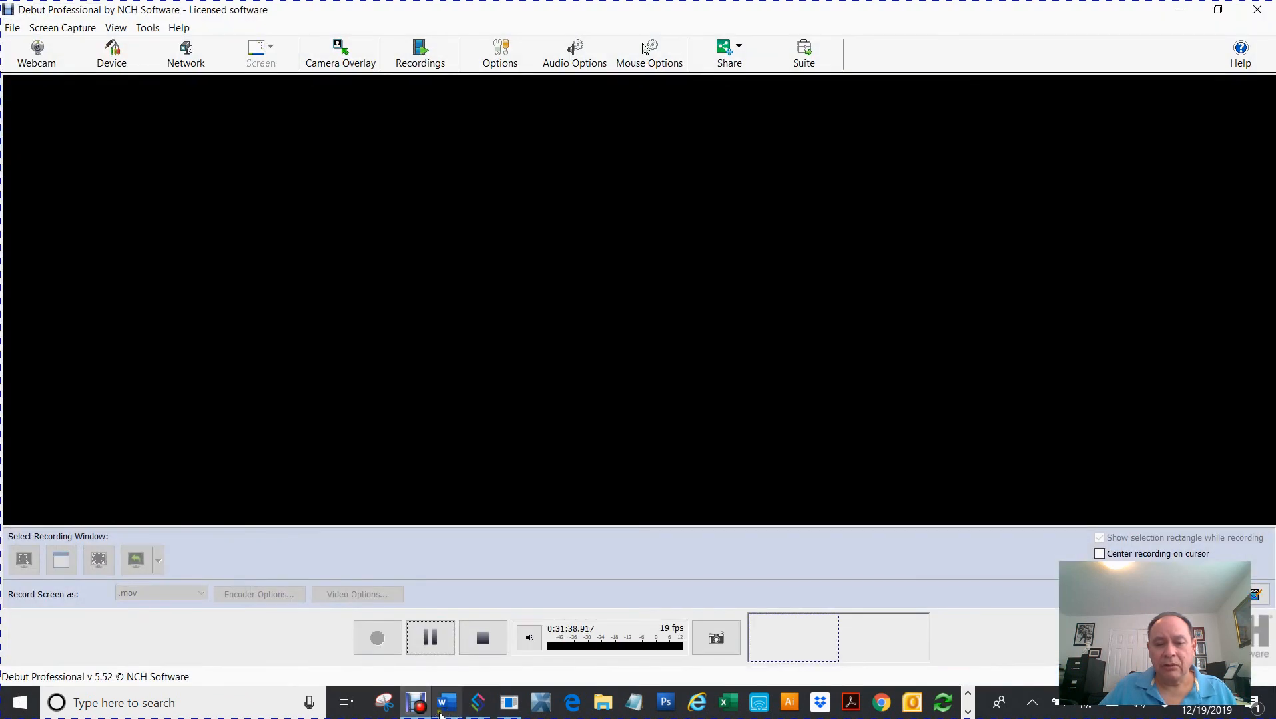
click(450, 713)
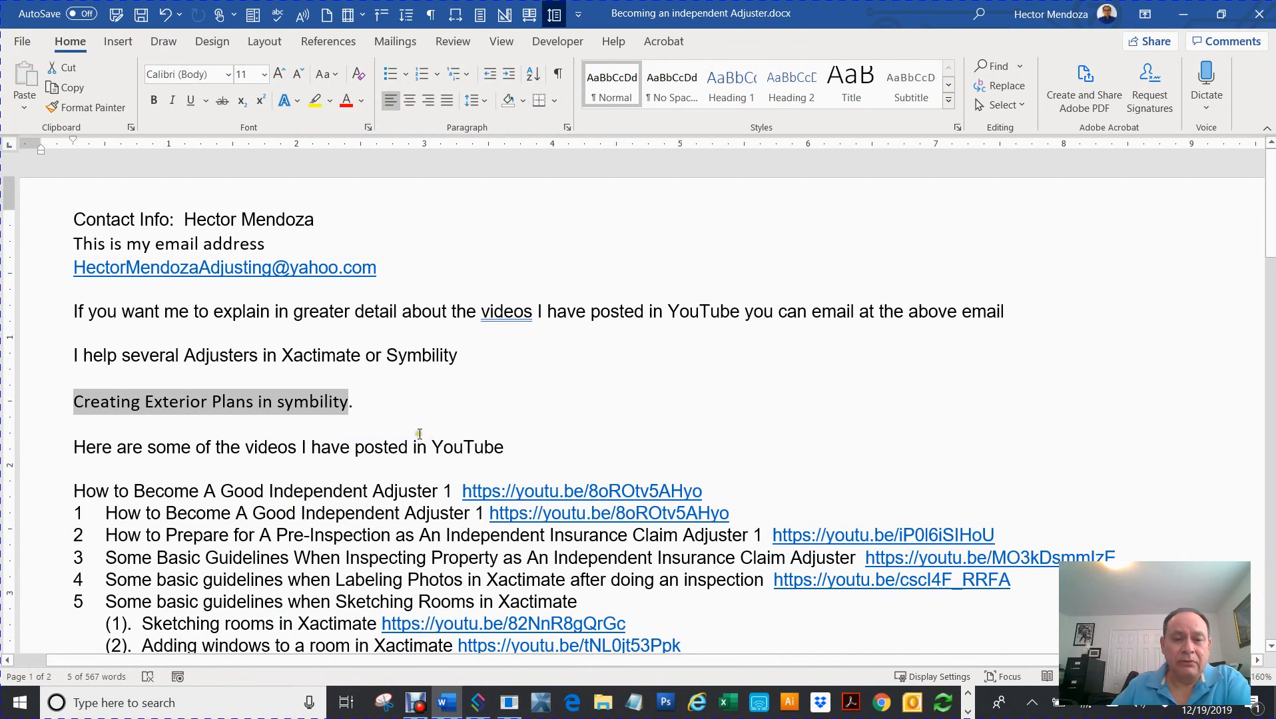
- Glance through the Word document, then return the Debut Professional recorder to the front
scroll(422, 428, down, 3)
scroll(423, 428, up, 3)
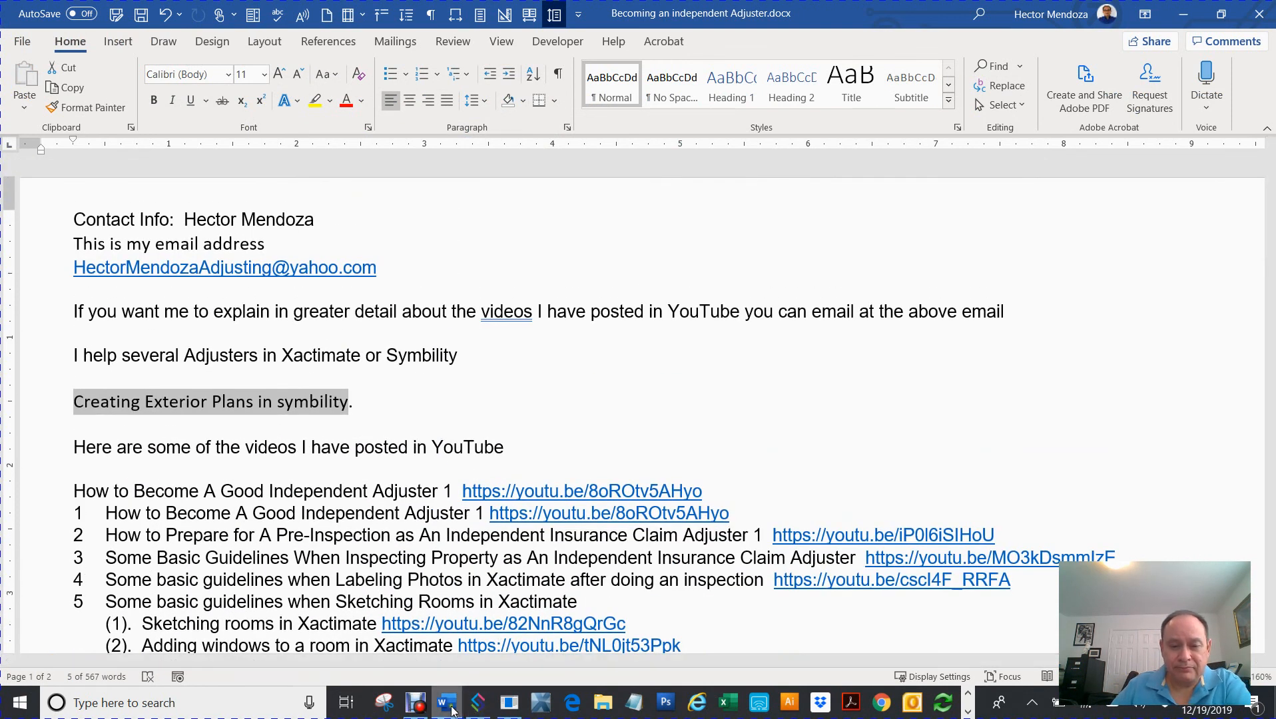
click(416, 703)
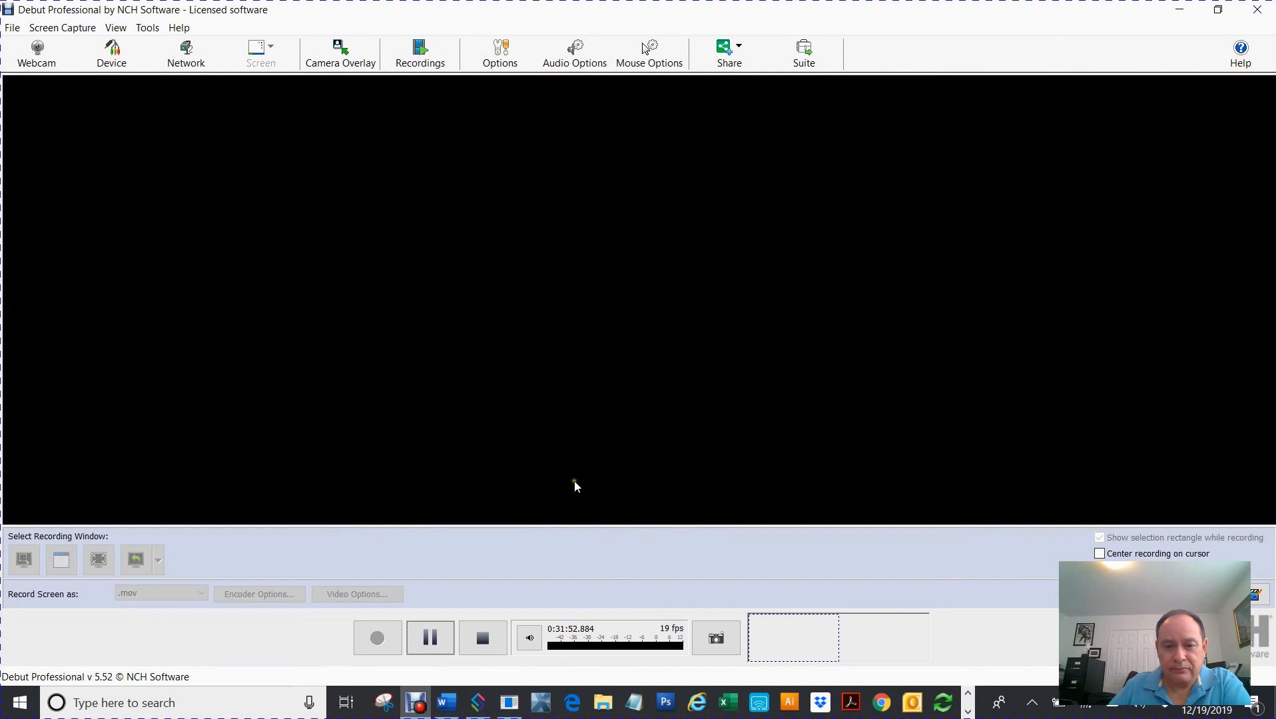